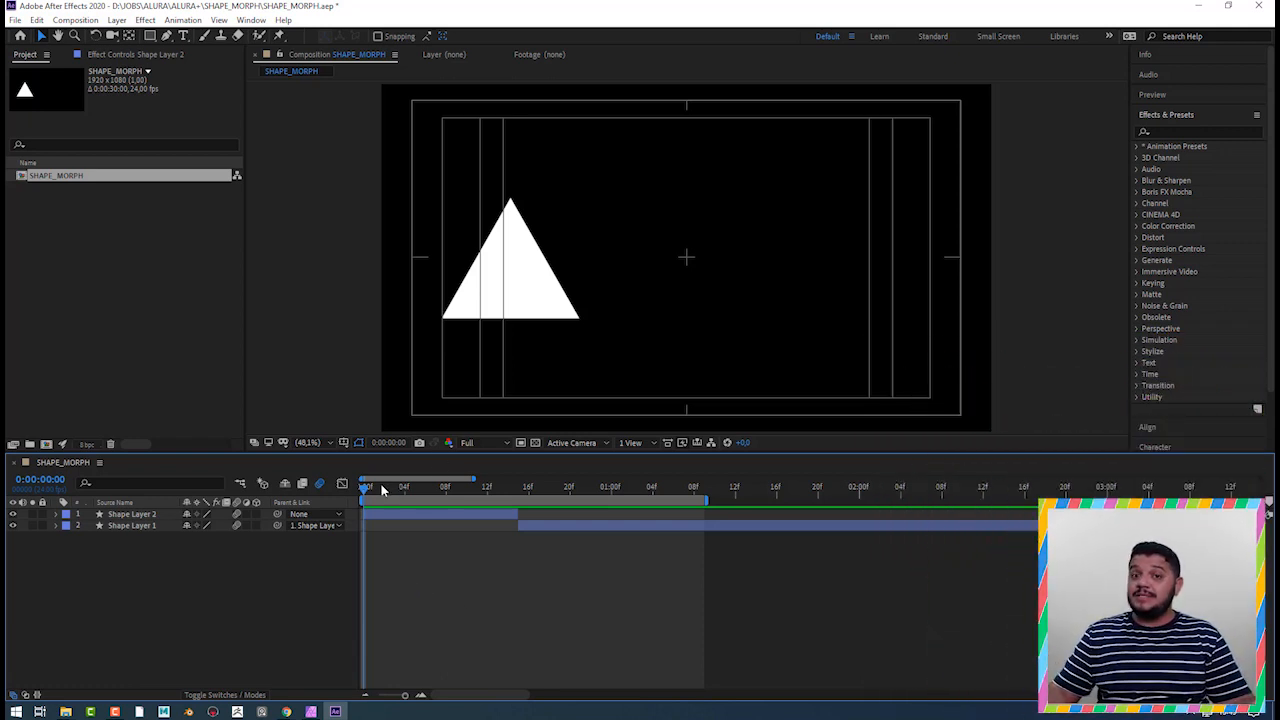
- Play the SHAPE_MORPH animation and scrub through the triangle-to-square morph
key("space")
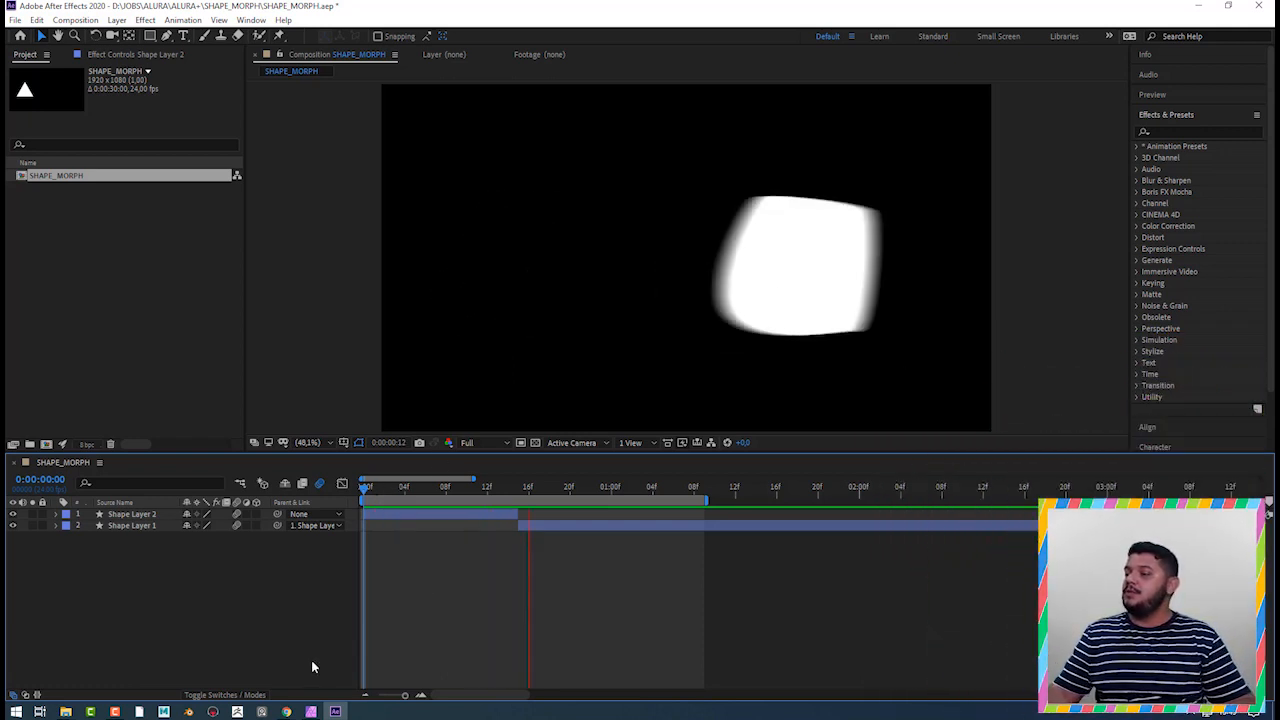
key("space")
left_click_drag(388, 487, 657, 554)
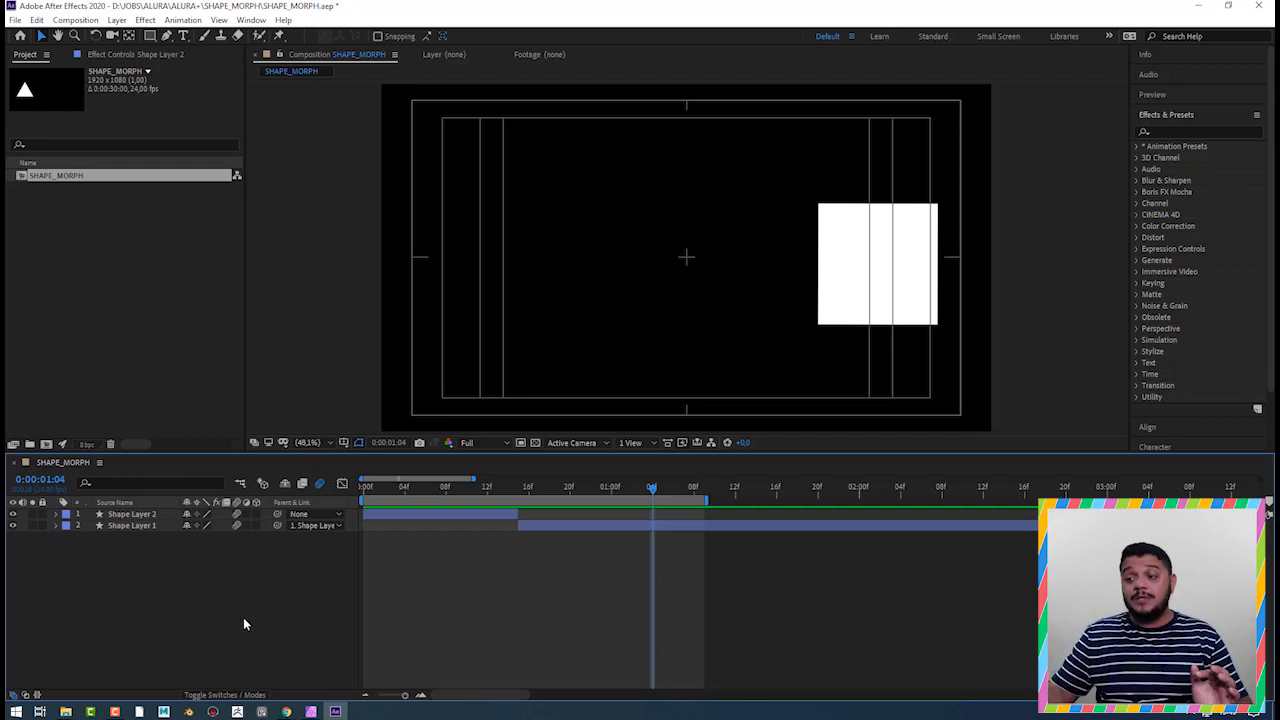
- Reveal the keyframes of both shape layers and select Shape Layer 2's X Position and Rotation properties
left_click_drag(243, 617, 57, 508)
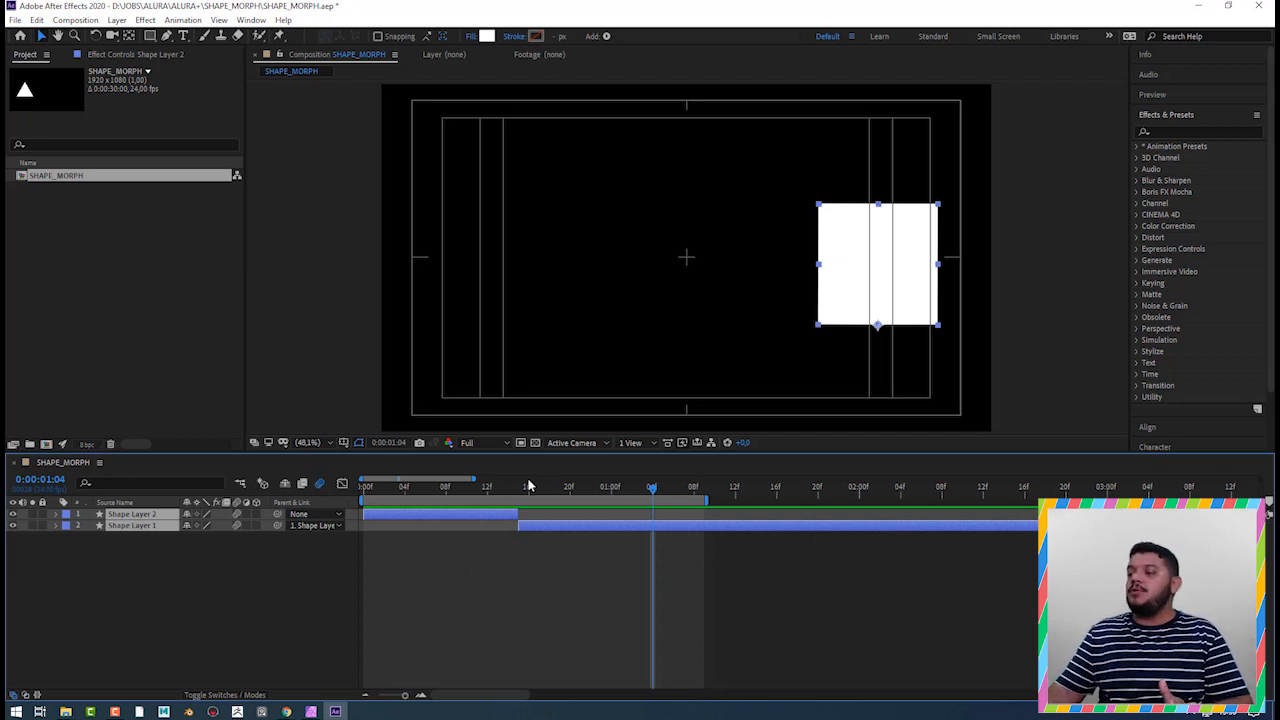
left_click_drag(530, 490, 640, 524)
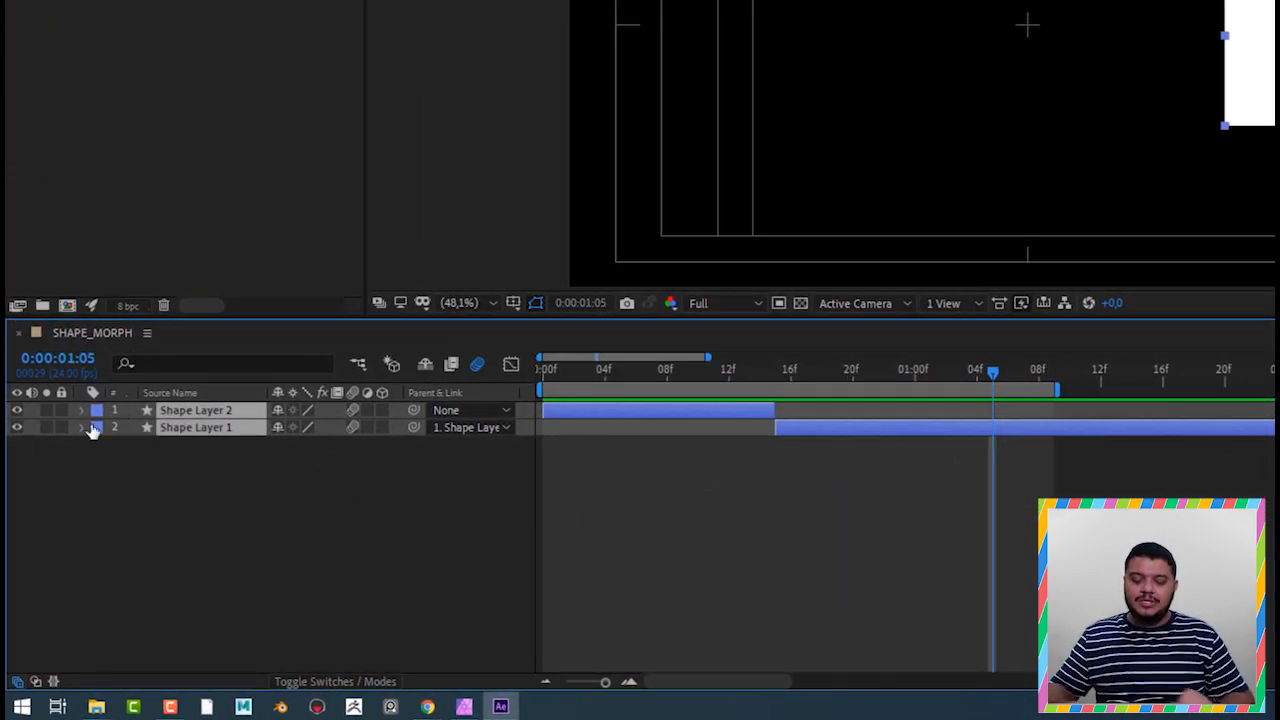
key("u")
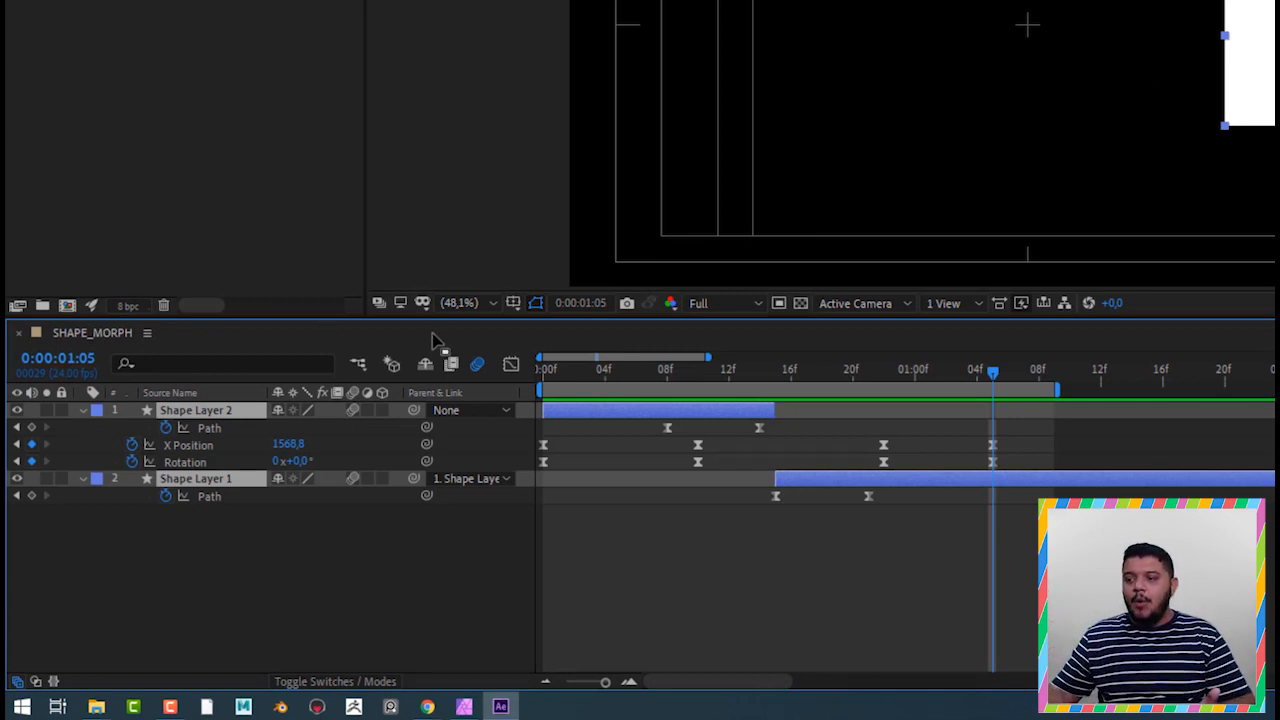
left_click(180, 447)
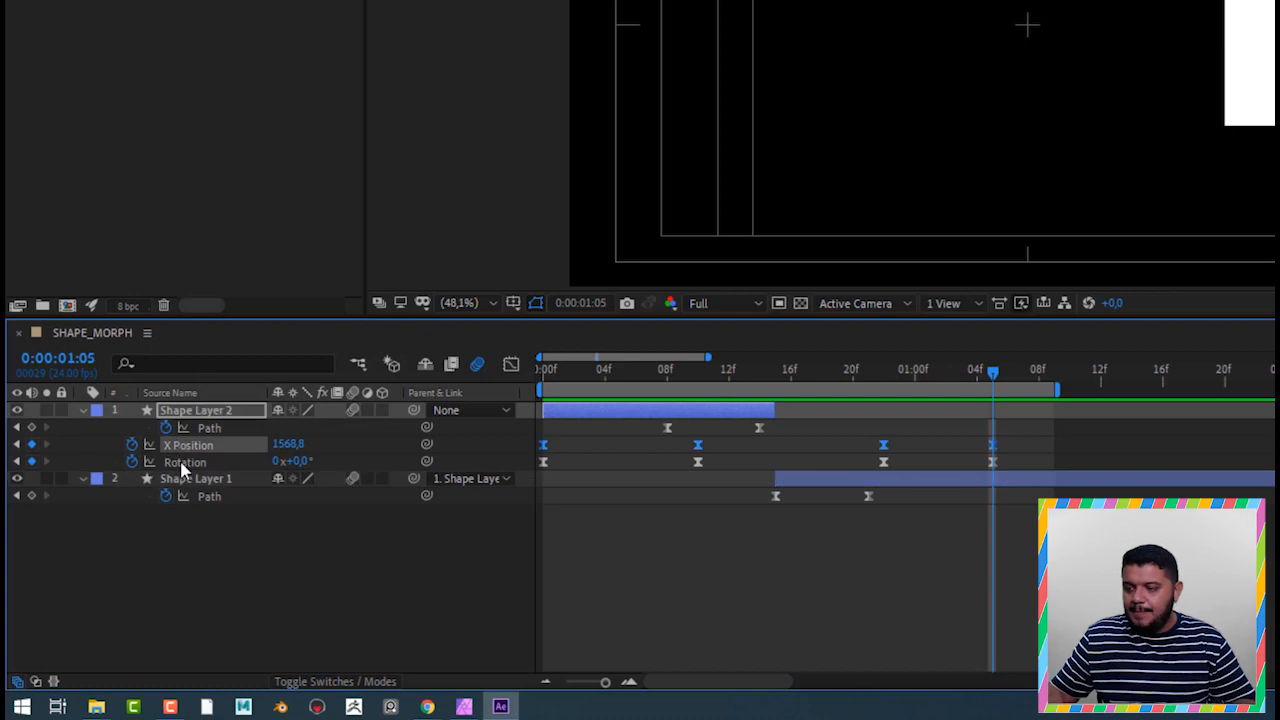
left_click(188, 462, "shift")
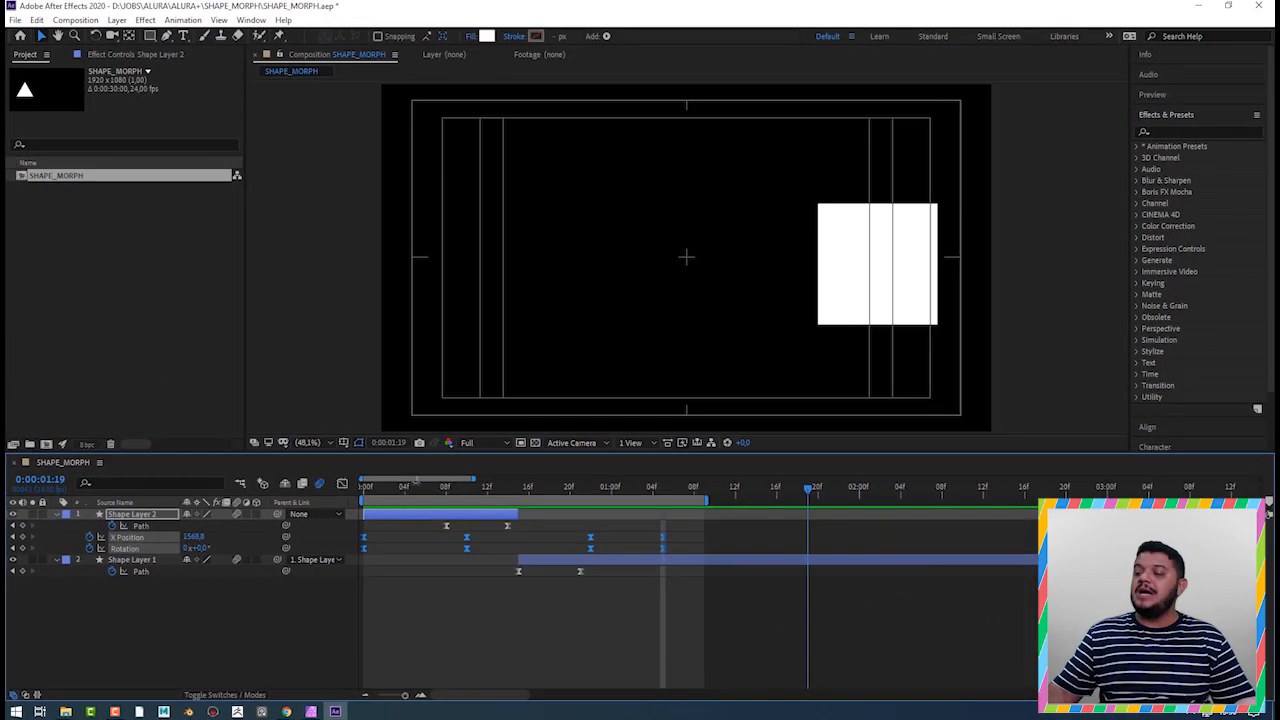
- Scrub through the morph to examine how the position, rotation and path keyframes line up with the switch between the two layers
left_click(612, 373)
left_click_drag(409, 497, 458, 520)
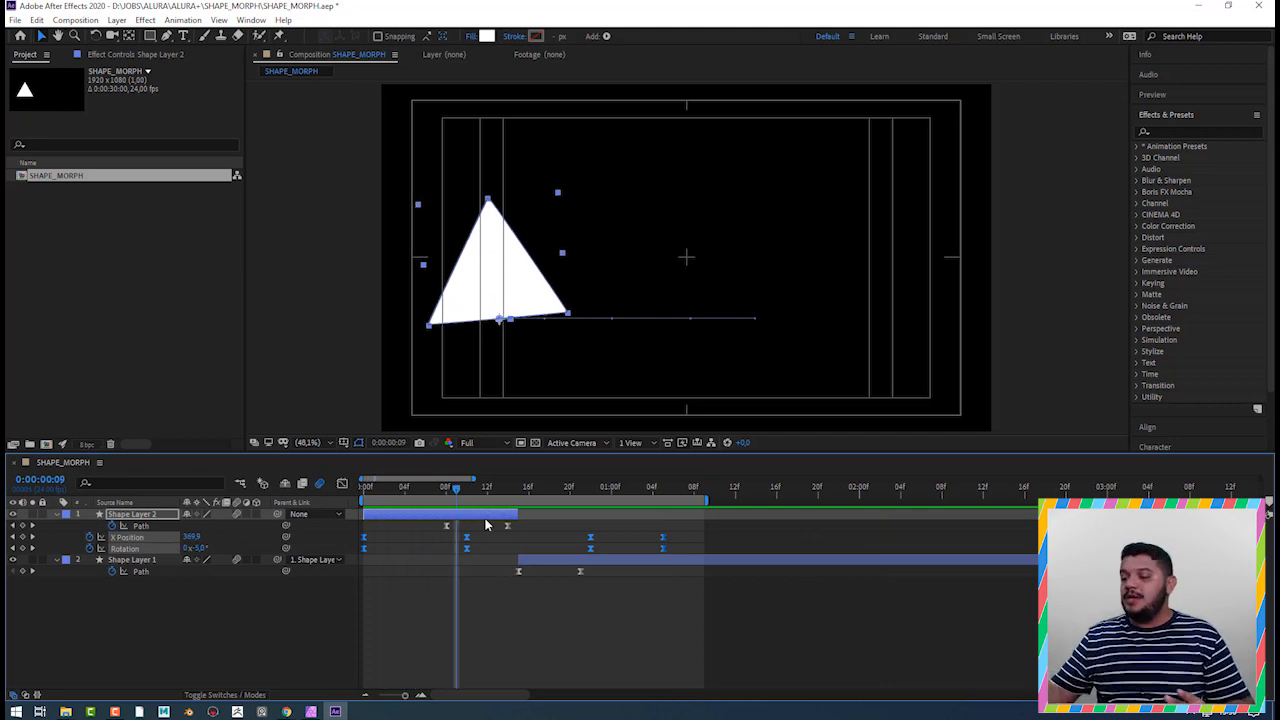
left_click_drag(456, 490, 651, 568)
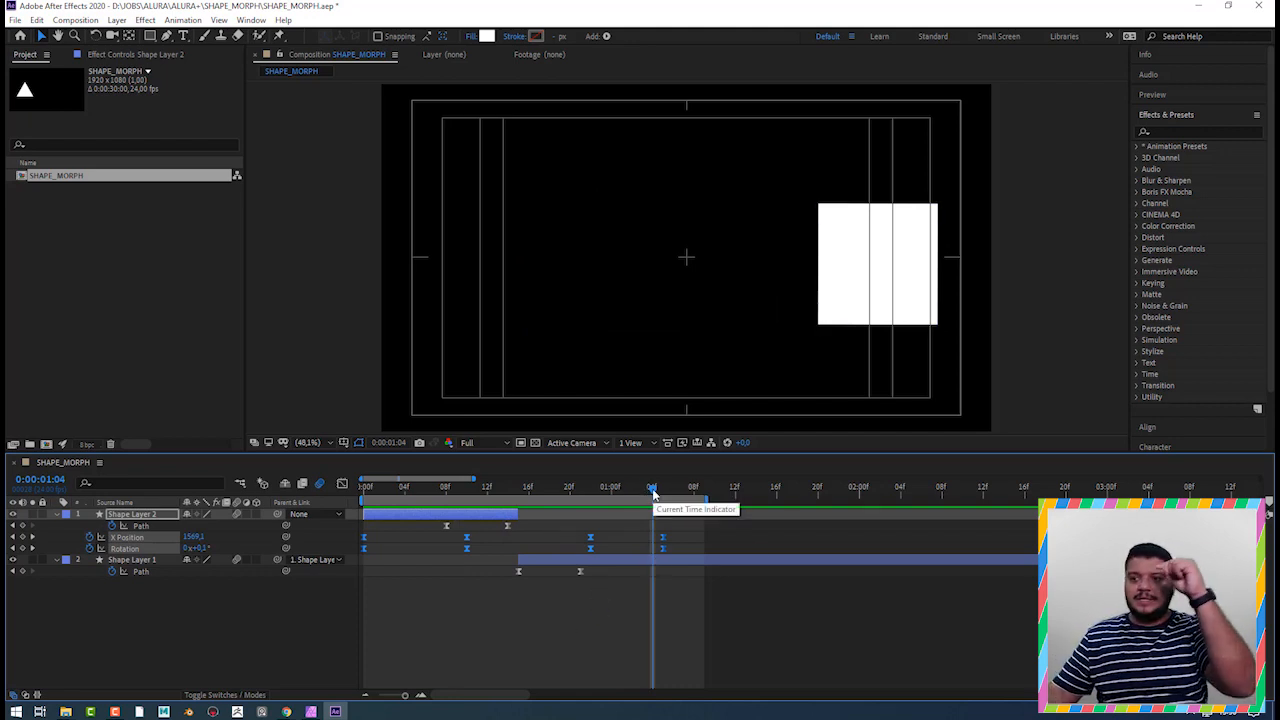
left_click_drag(654, 494, 518, 523)
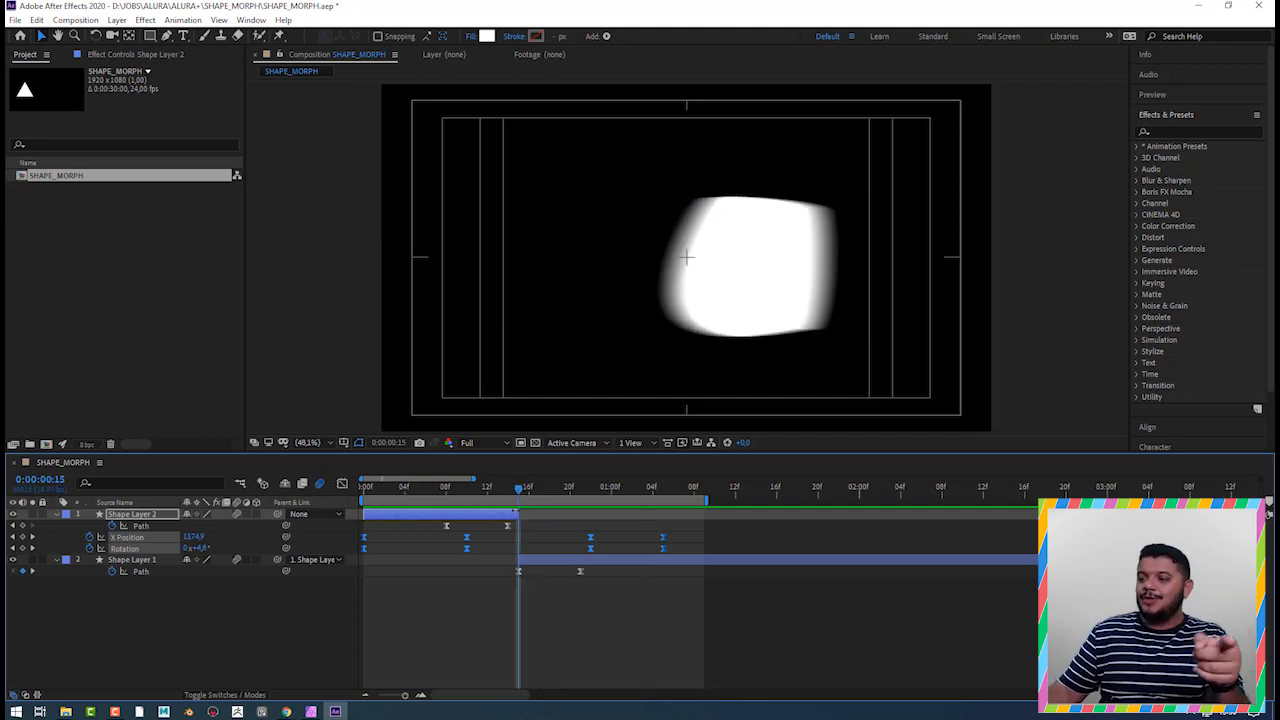
left_click(453, 517)
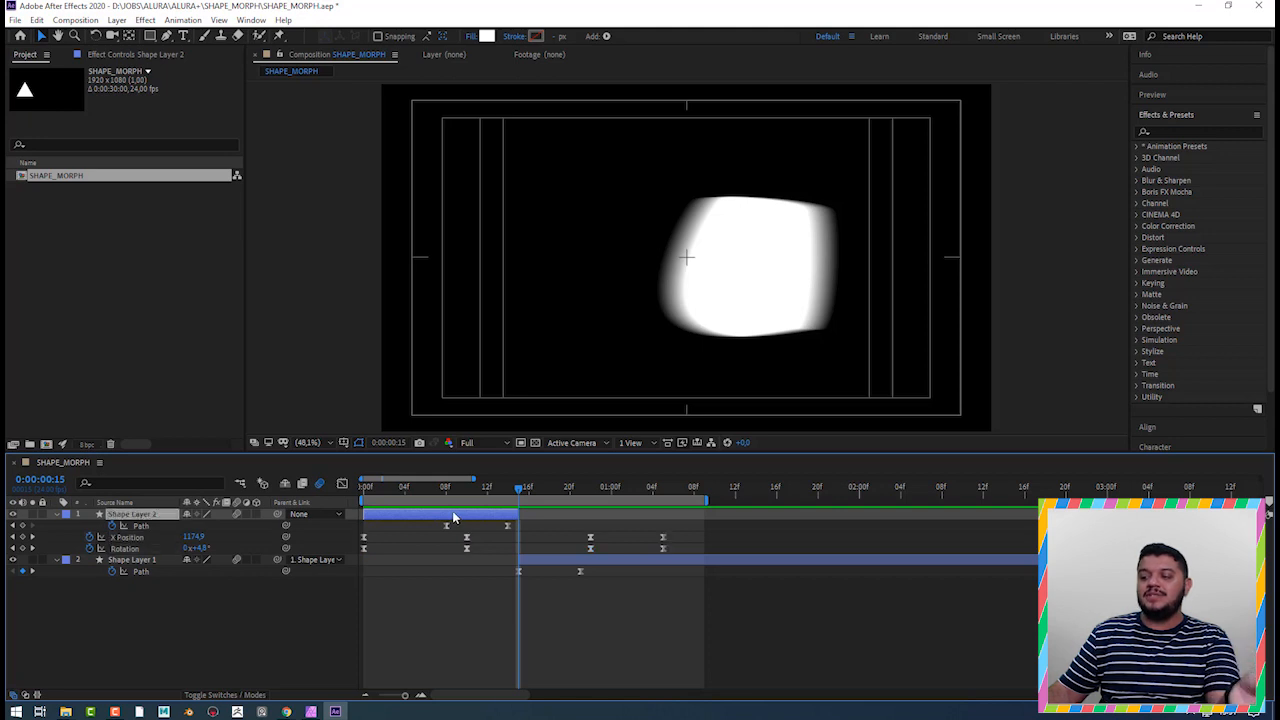
left_click_drag(520, 487, 647, 530)
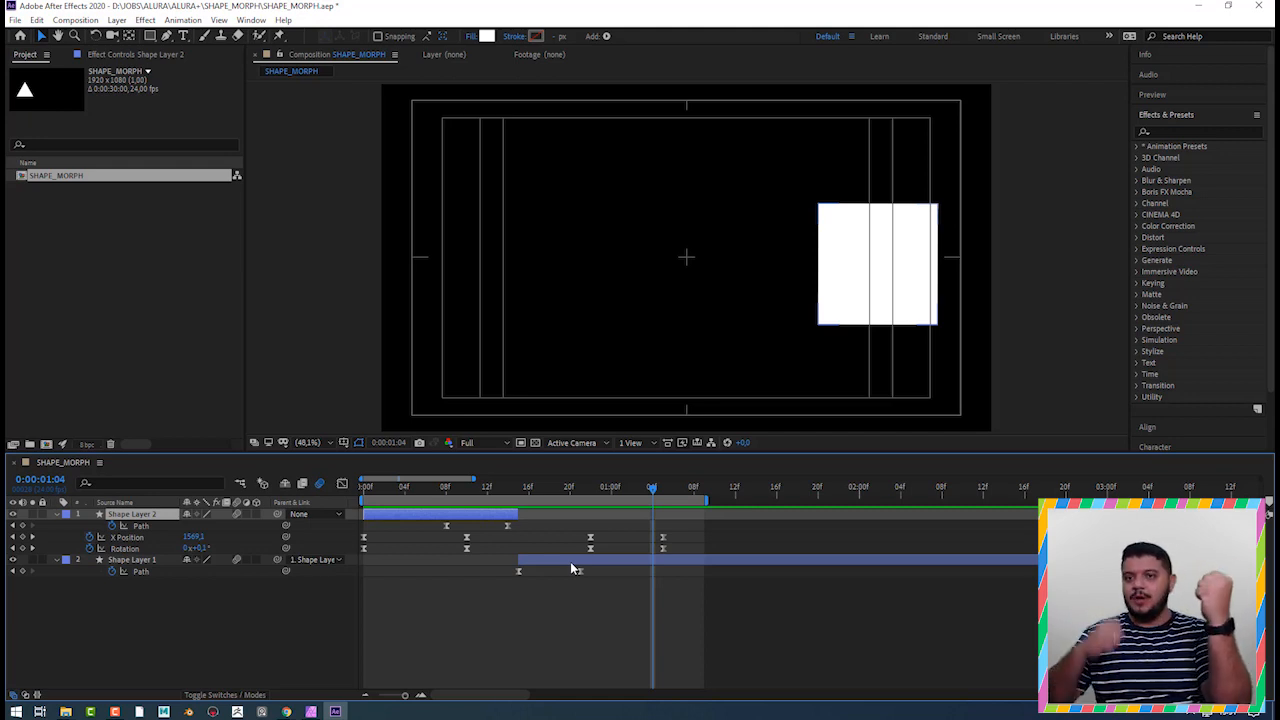
left_click(145, 527)
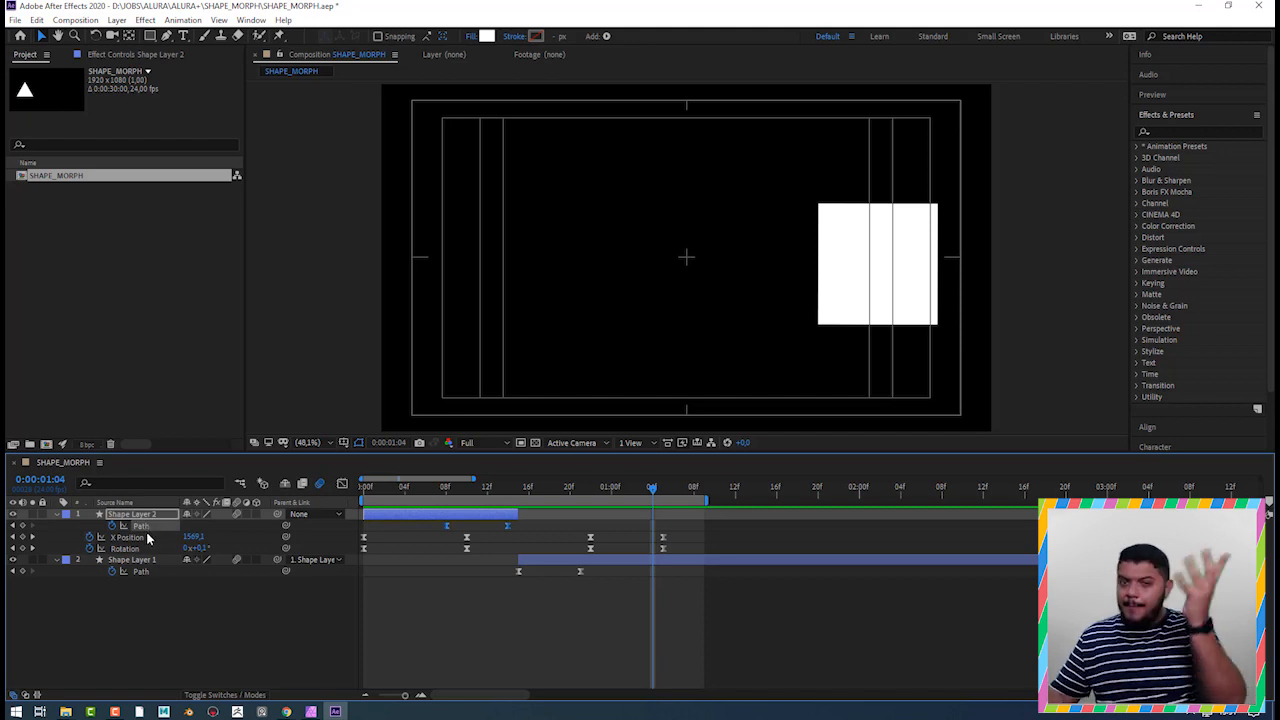
left_click(581, 588)
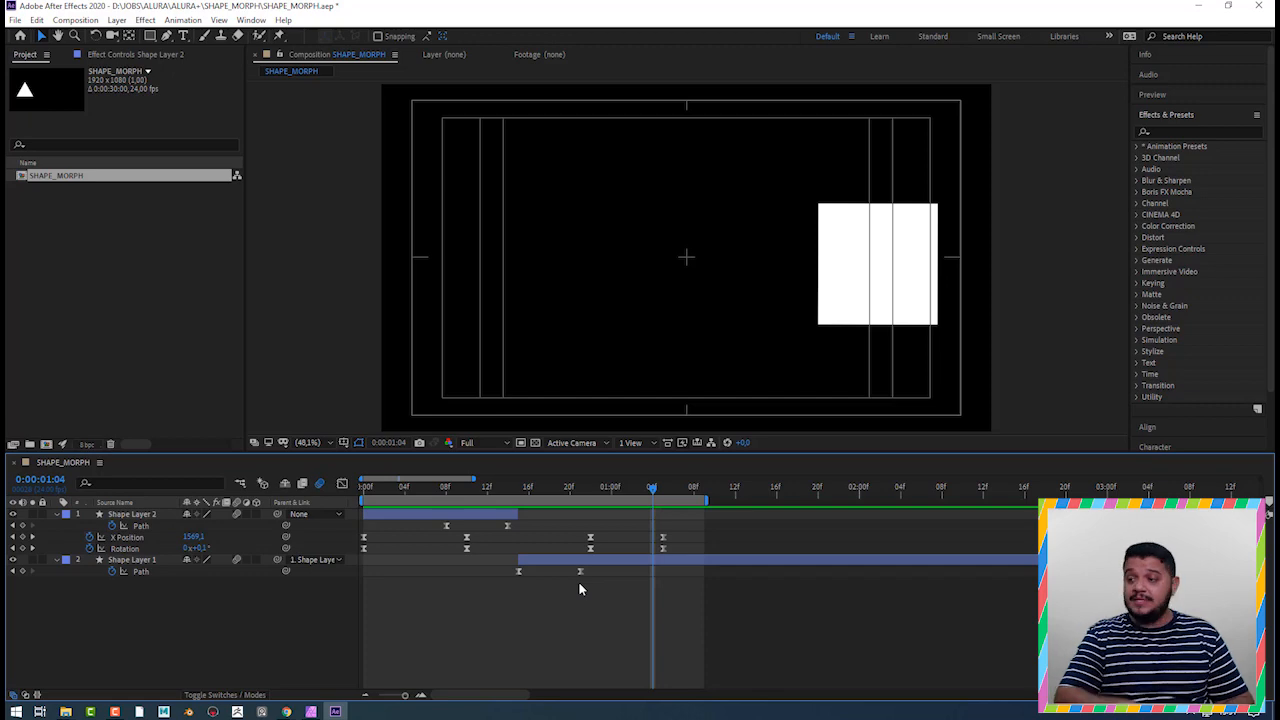
- Create a new composition named EXPLICACAO with the HDTV 1080 24 preset
key("ctrl+n")
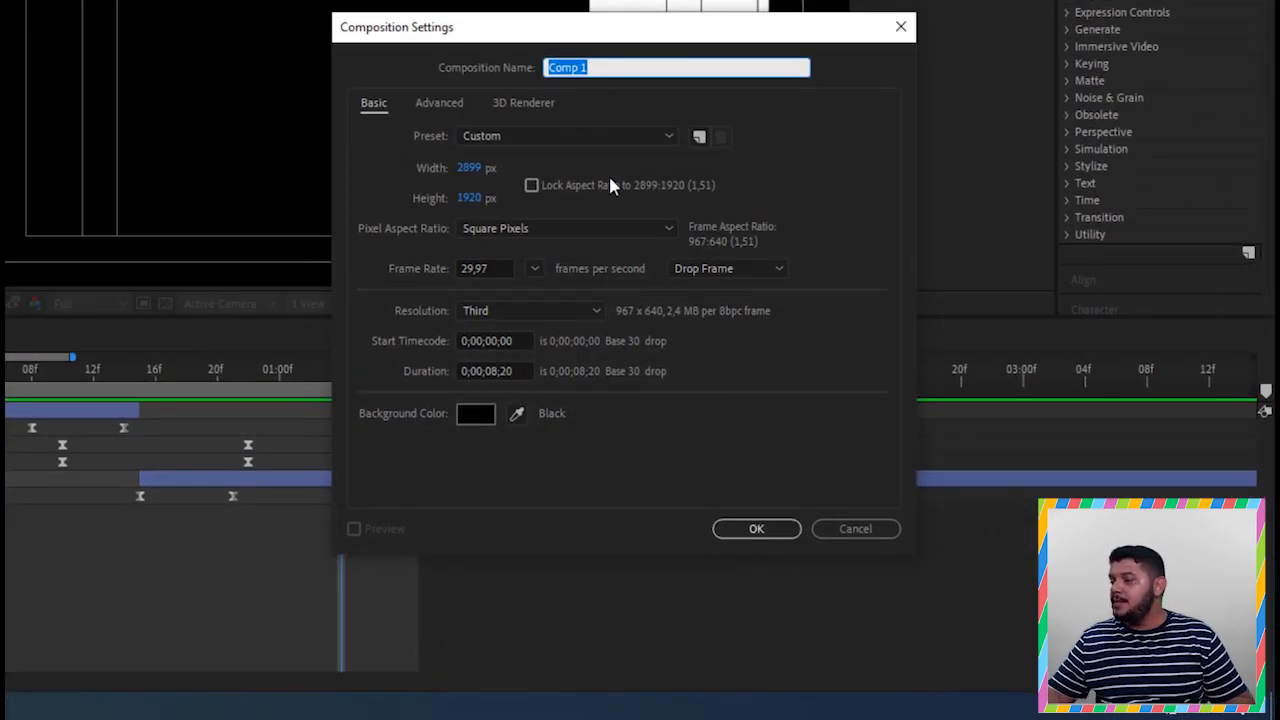
left_click(545, 136)
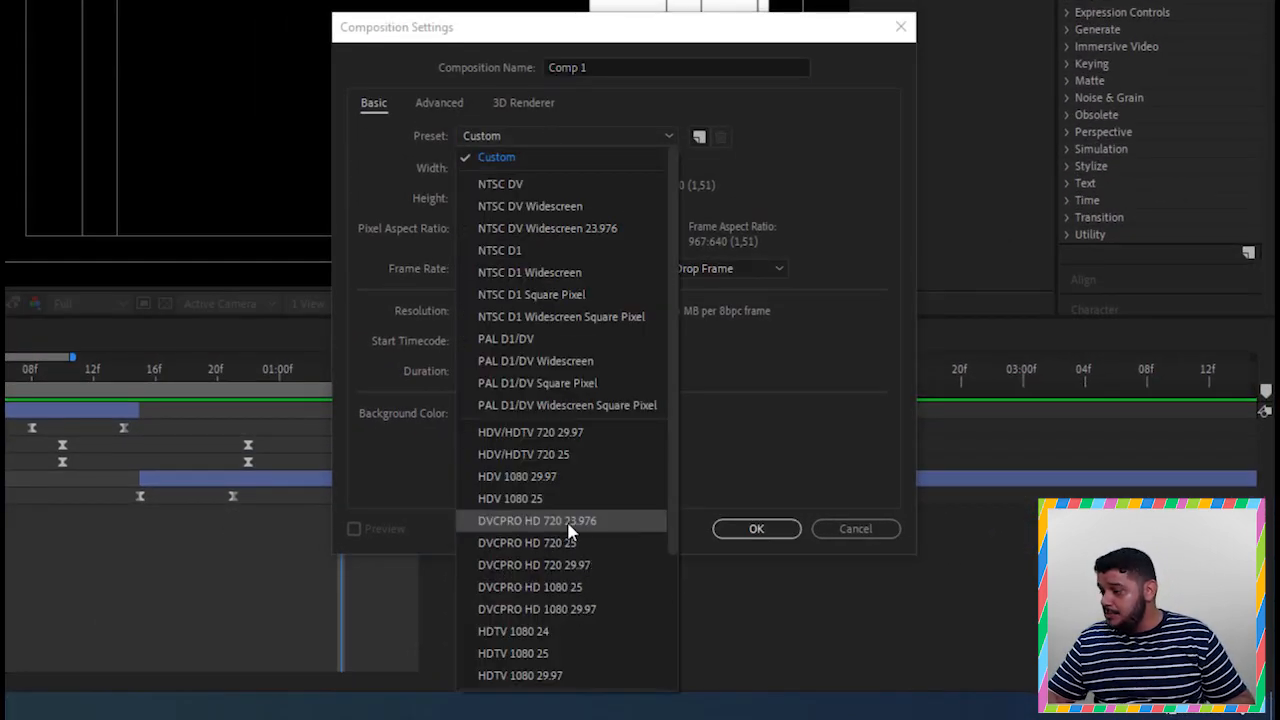
scroll(569, 643, "down", 3)
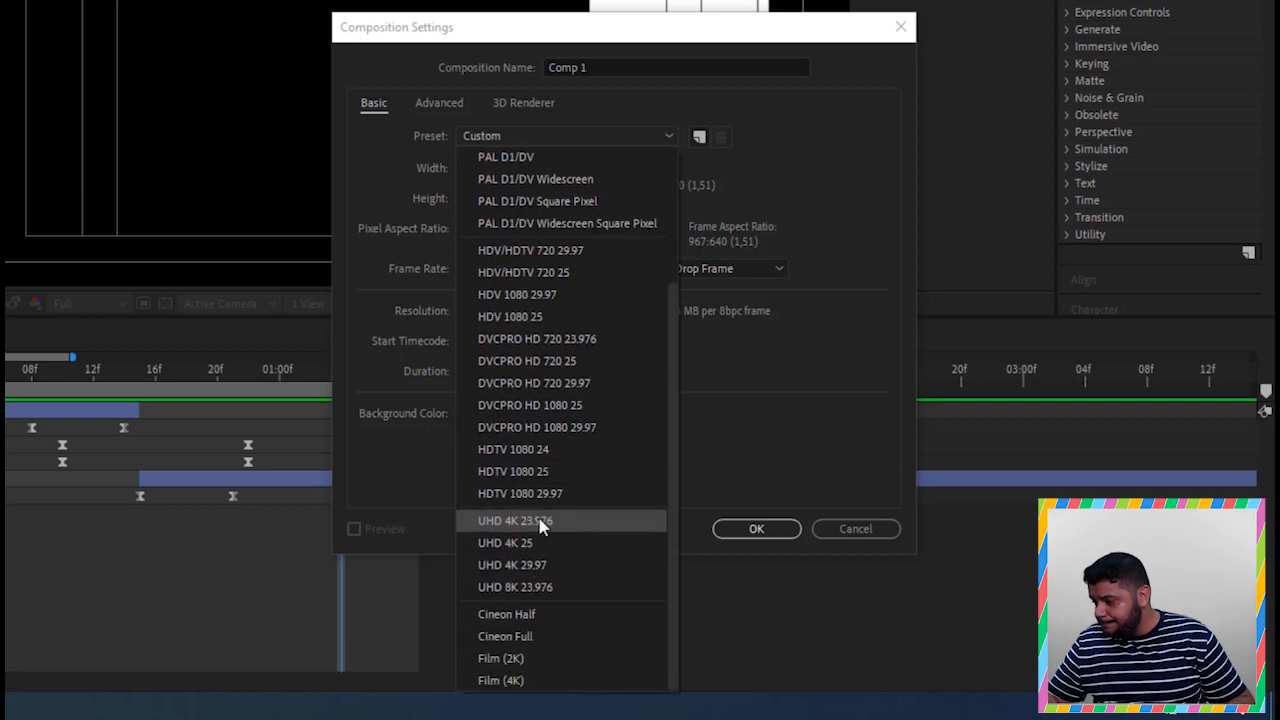
left_click(538, 449)
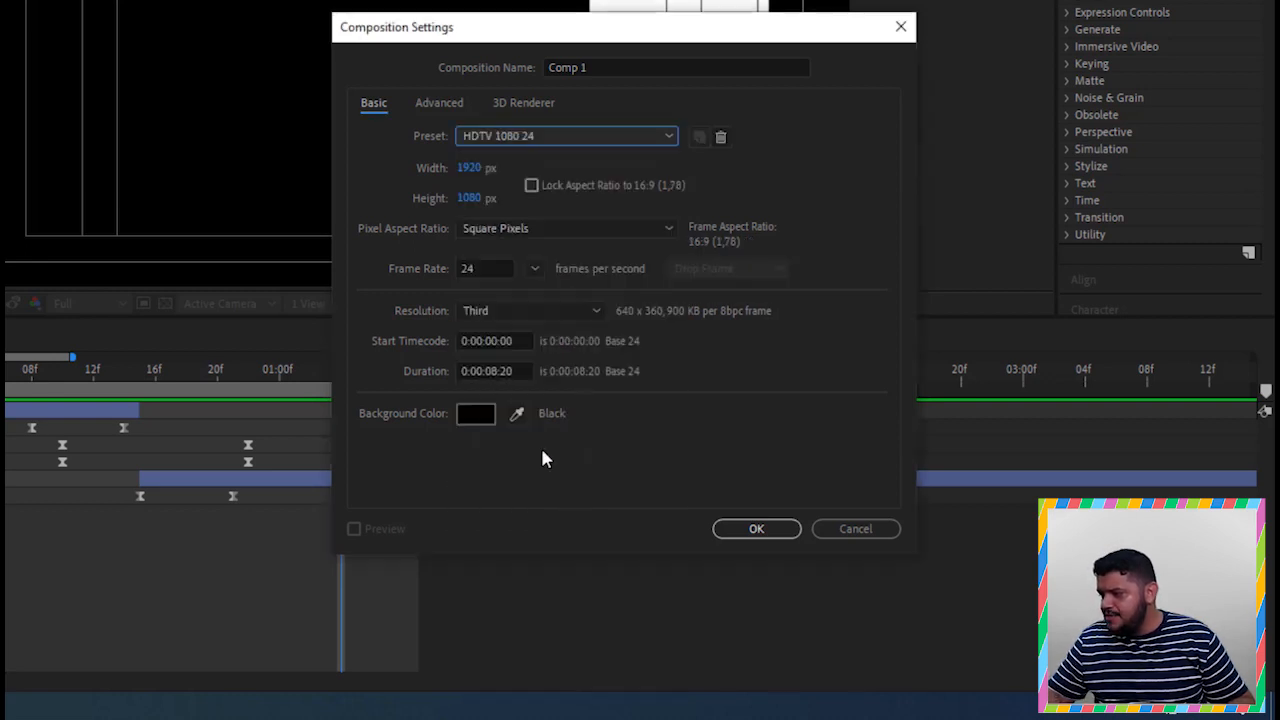
left_click(640, 66)
type("EXPLICACA")
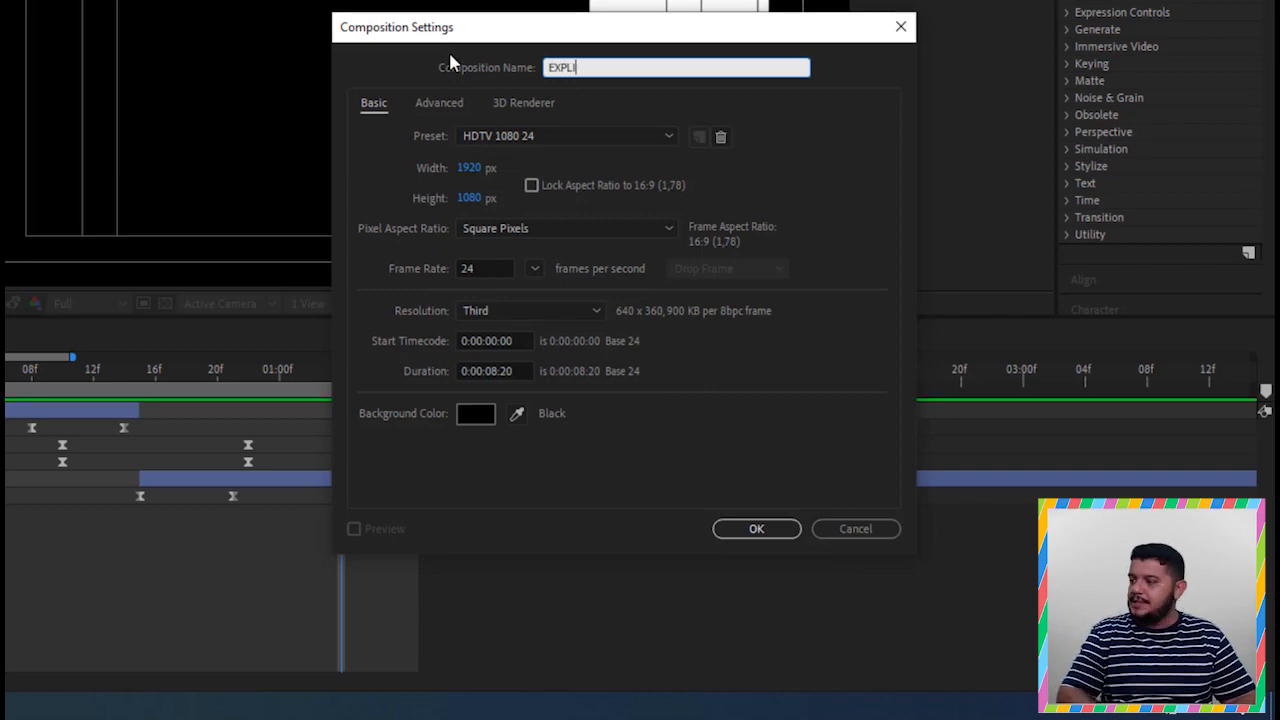
type("O")
key("Return")
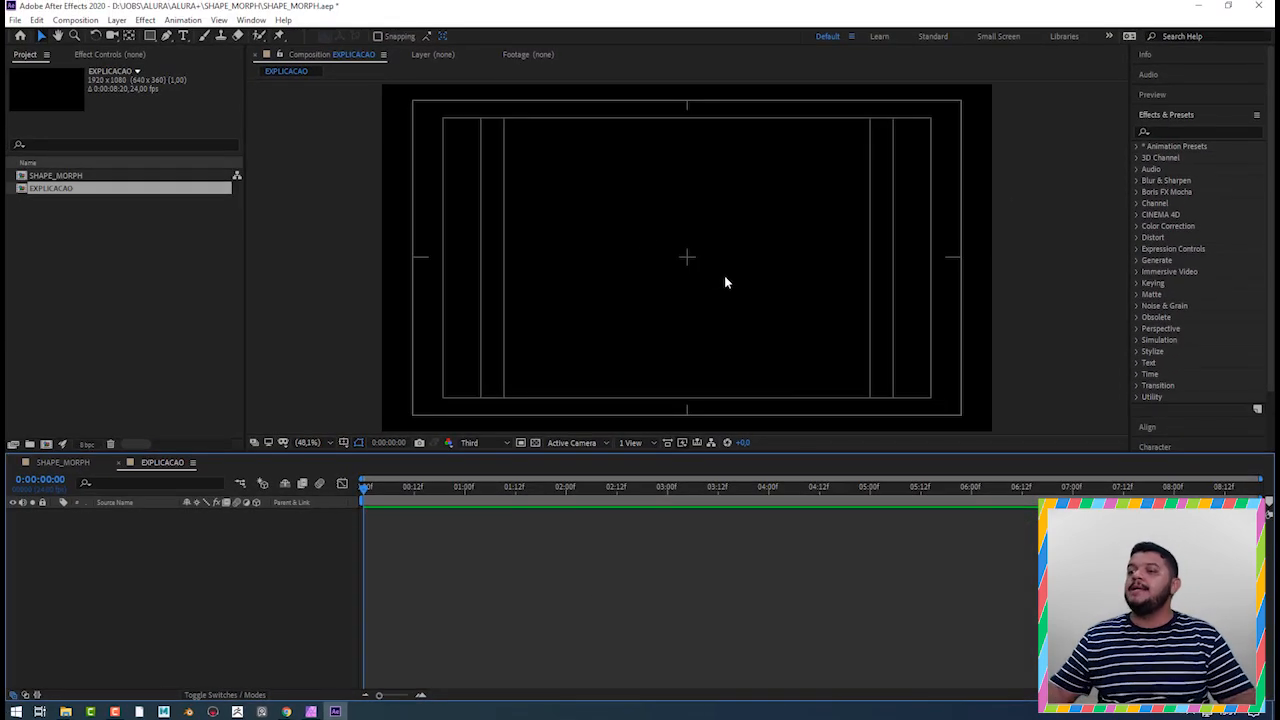
- Draw a pentagon with an outer radius of about 234 px in the composition's left part and center its anchor point
left_click_drag(150, 35, 193, 80)
left_click_drag(440, 191, 500, 293)
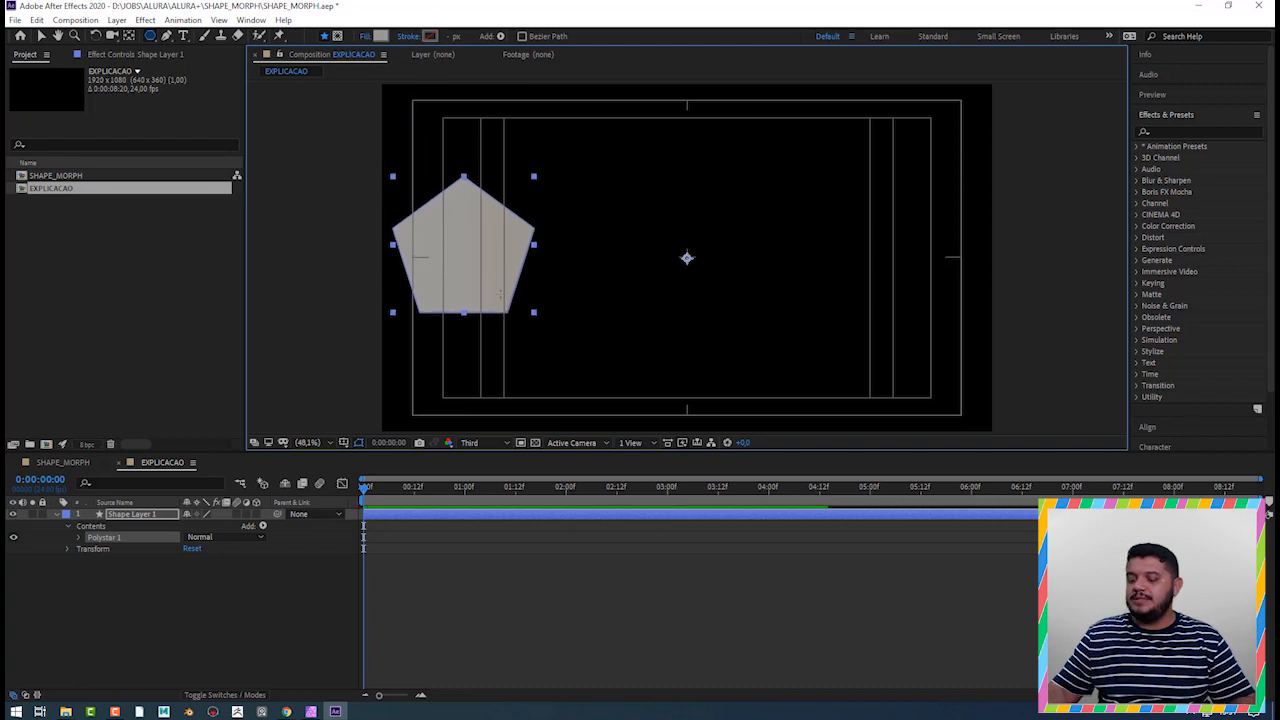
key("ctrl+alt+Home")
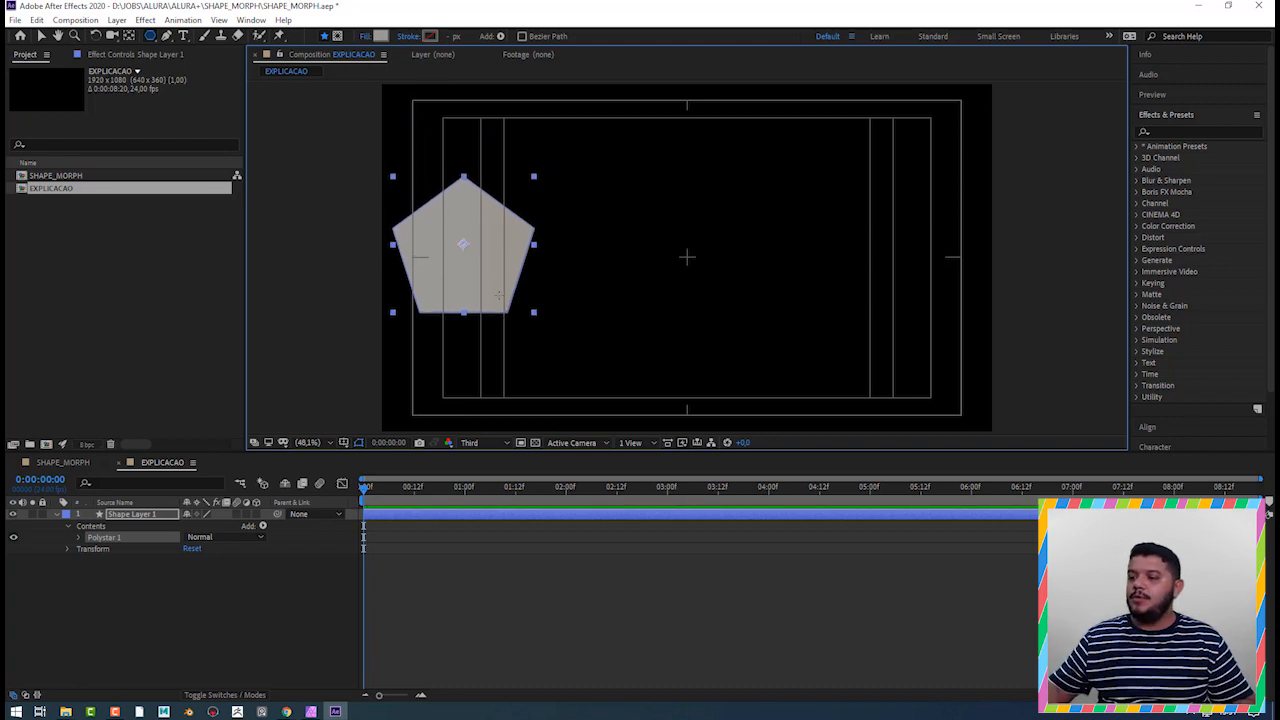
- Turn the pentagon into a triangle by setting the Points of Polystar Path 1 to 3
left_click(79, 537)
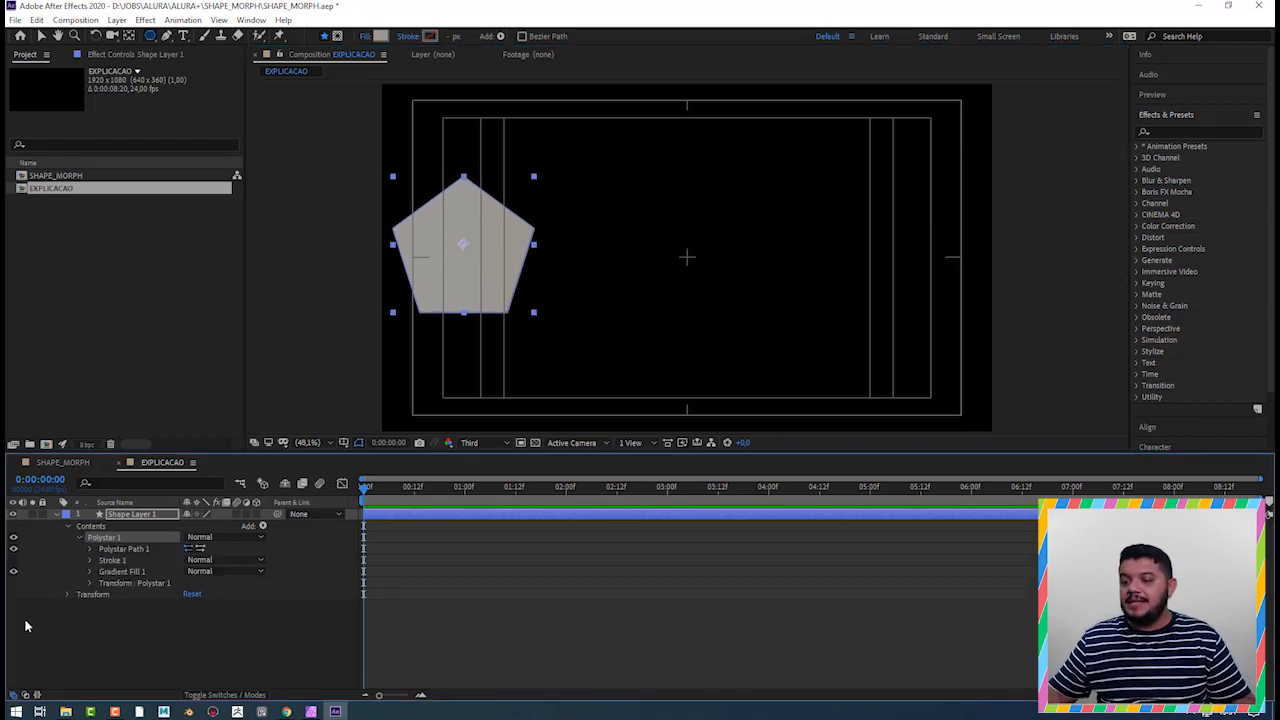
key("super")
key("super")
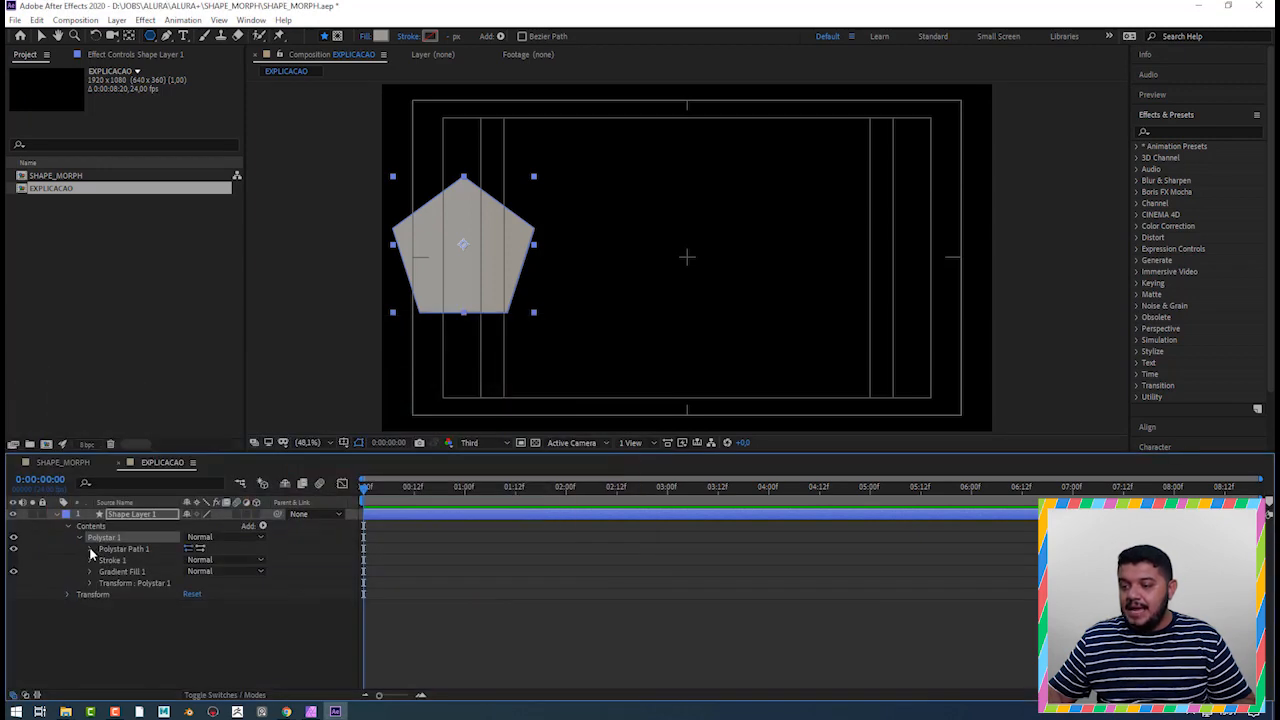
left_click(90, 549)
left_click(188, 571)
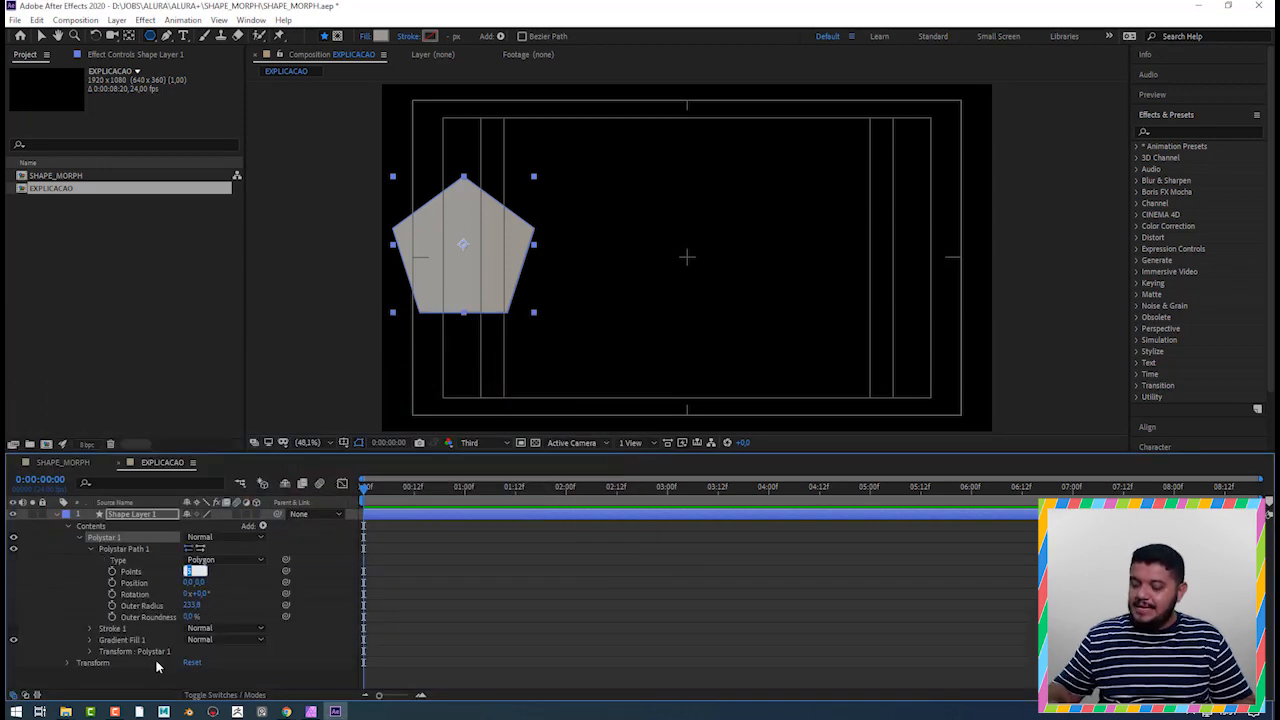
type("3")
key("Return")
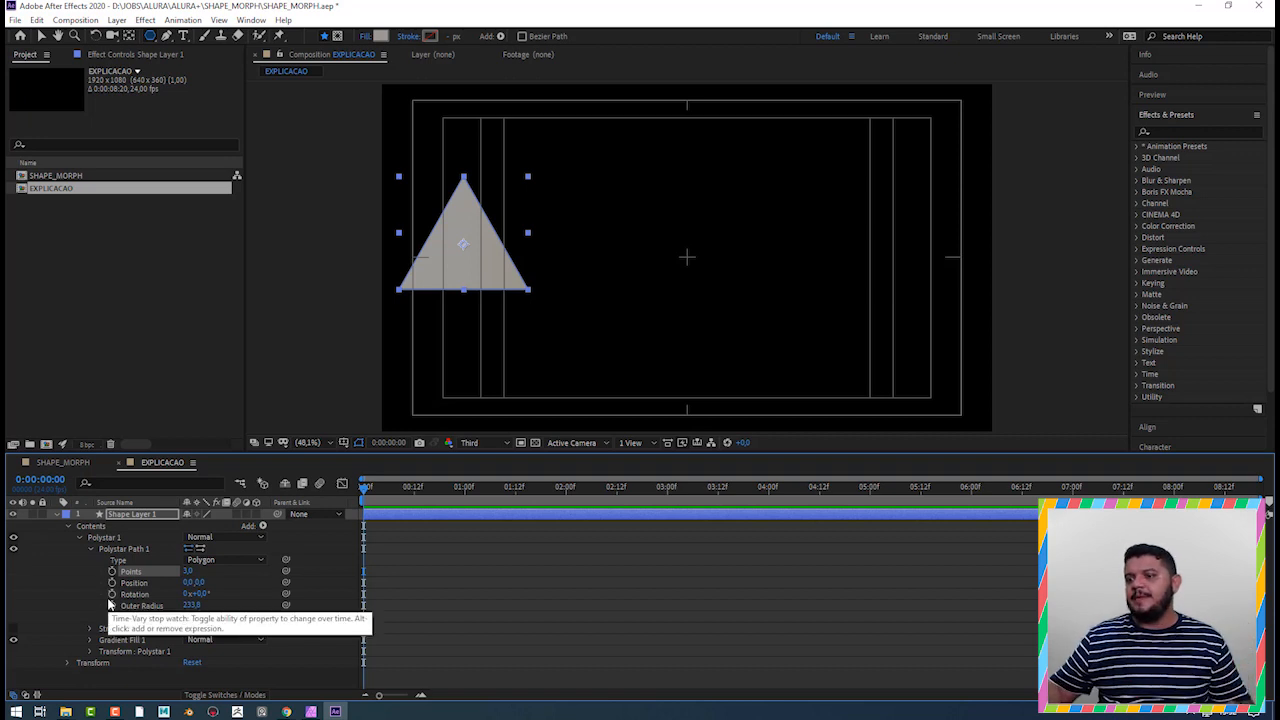
- Convert the triangle's Polystar Path 1 to a Bezier path
left_click(138, 550)
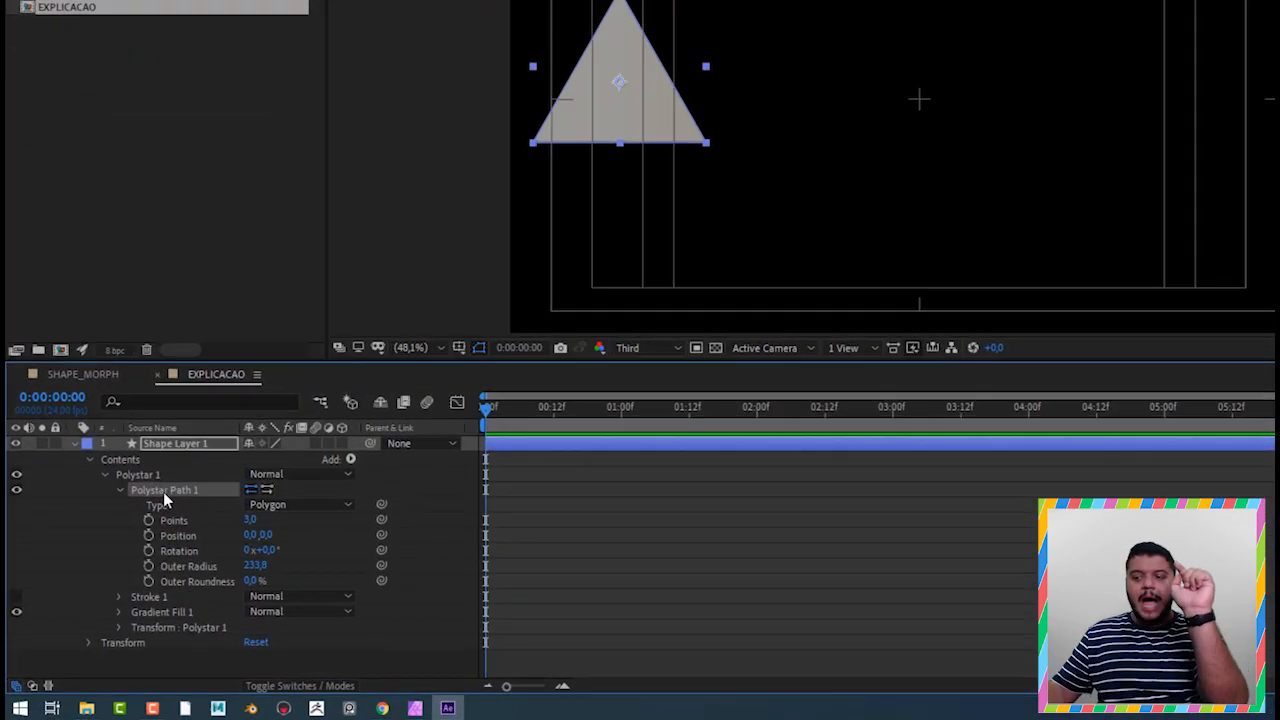
right_click(108, 553)
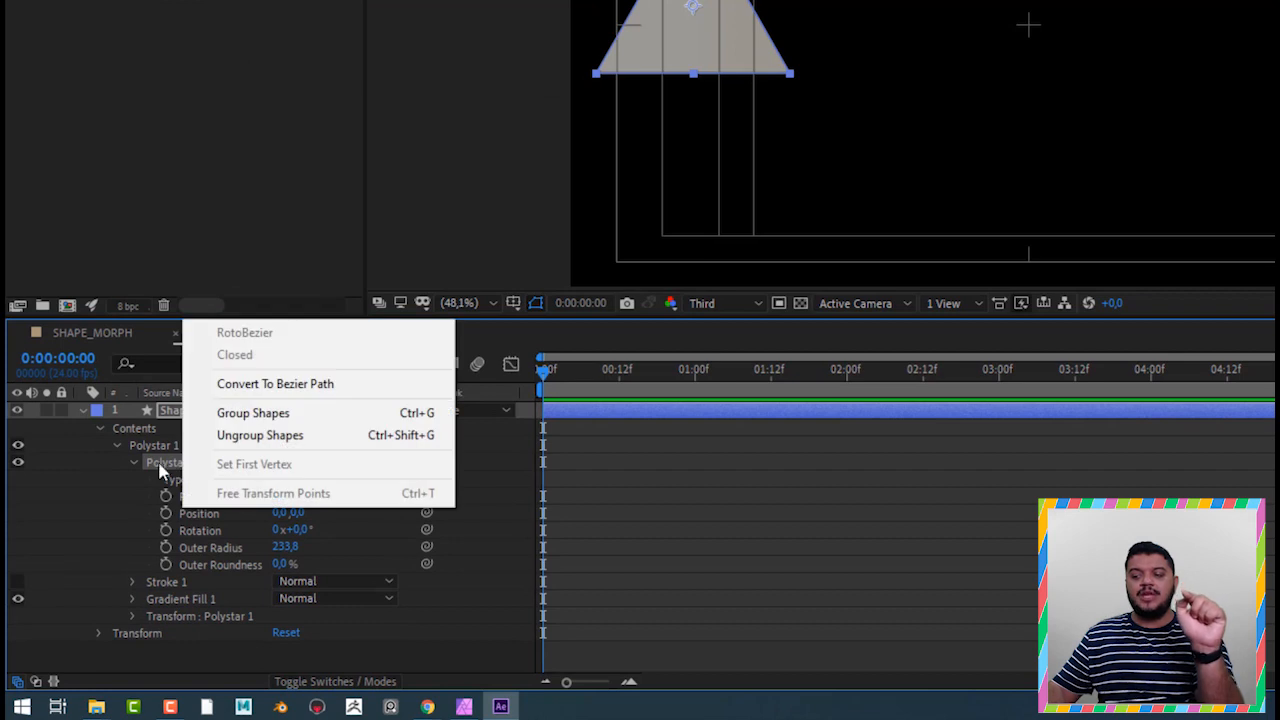
left_click(160, 470)
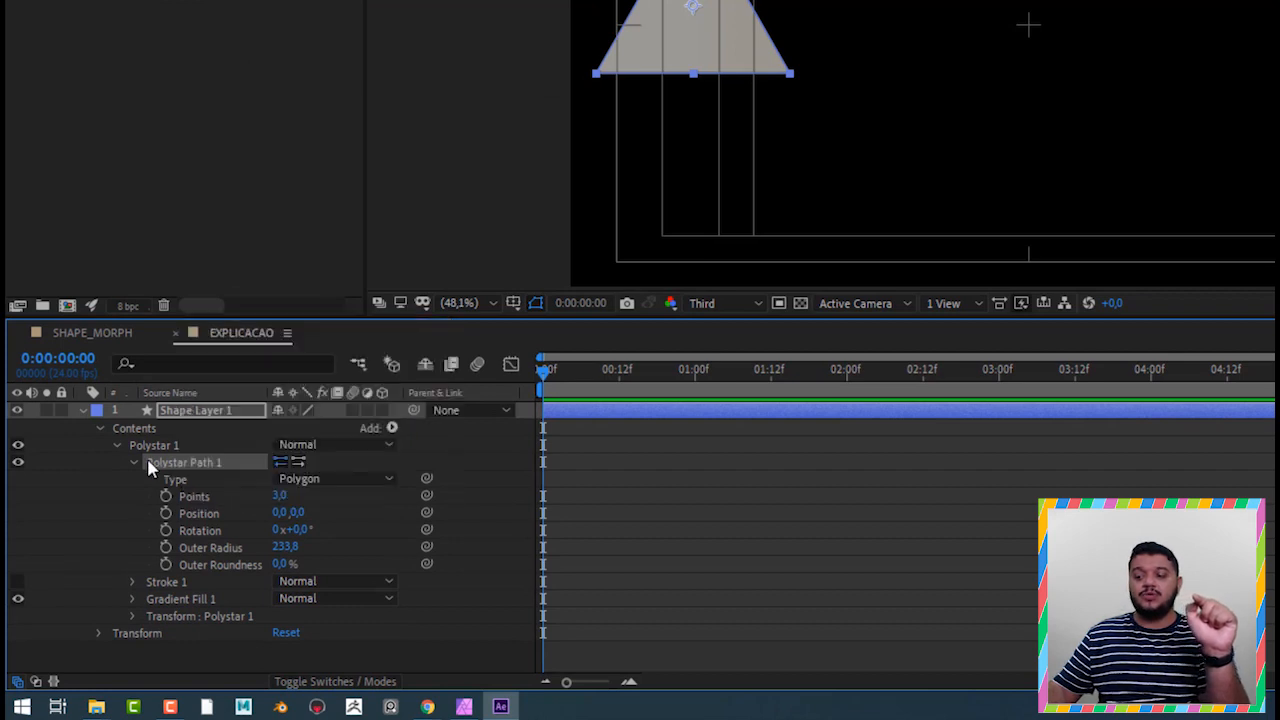
right_click(215, 465)
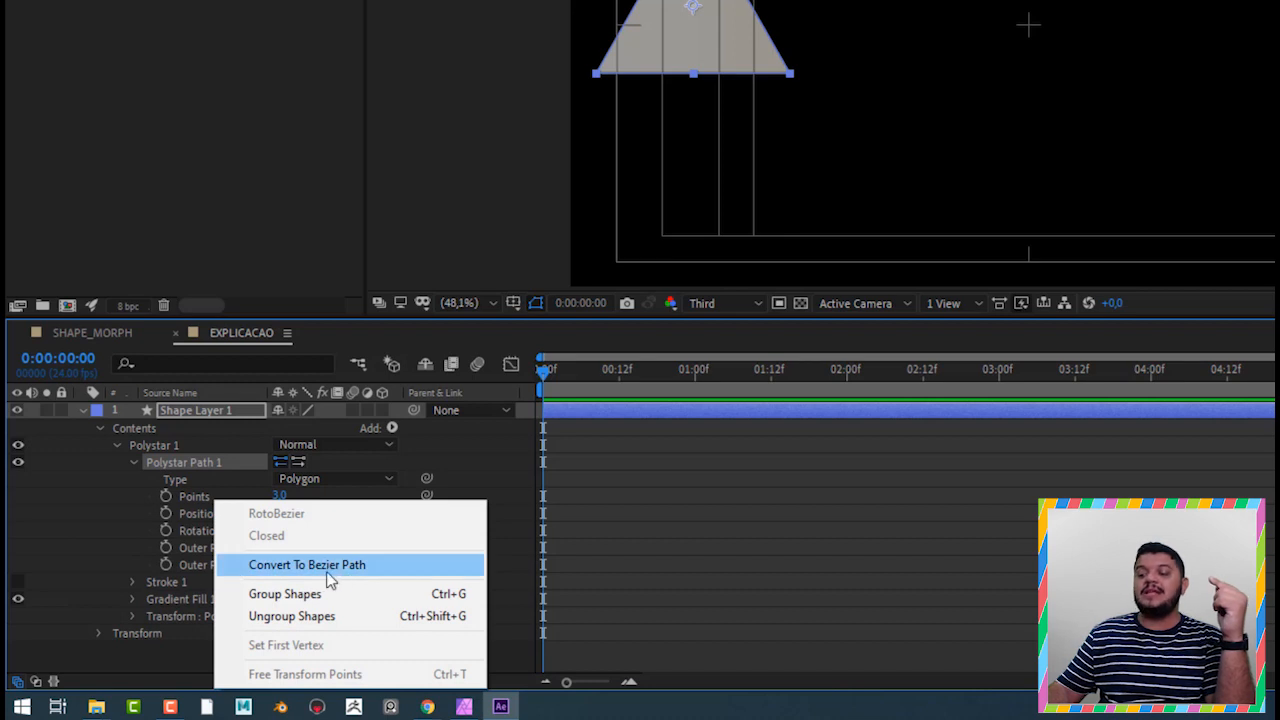
left_click(326, 576)
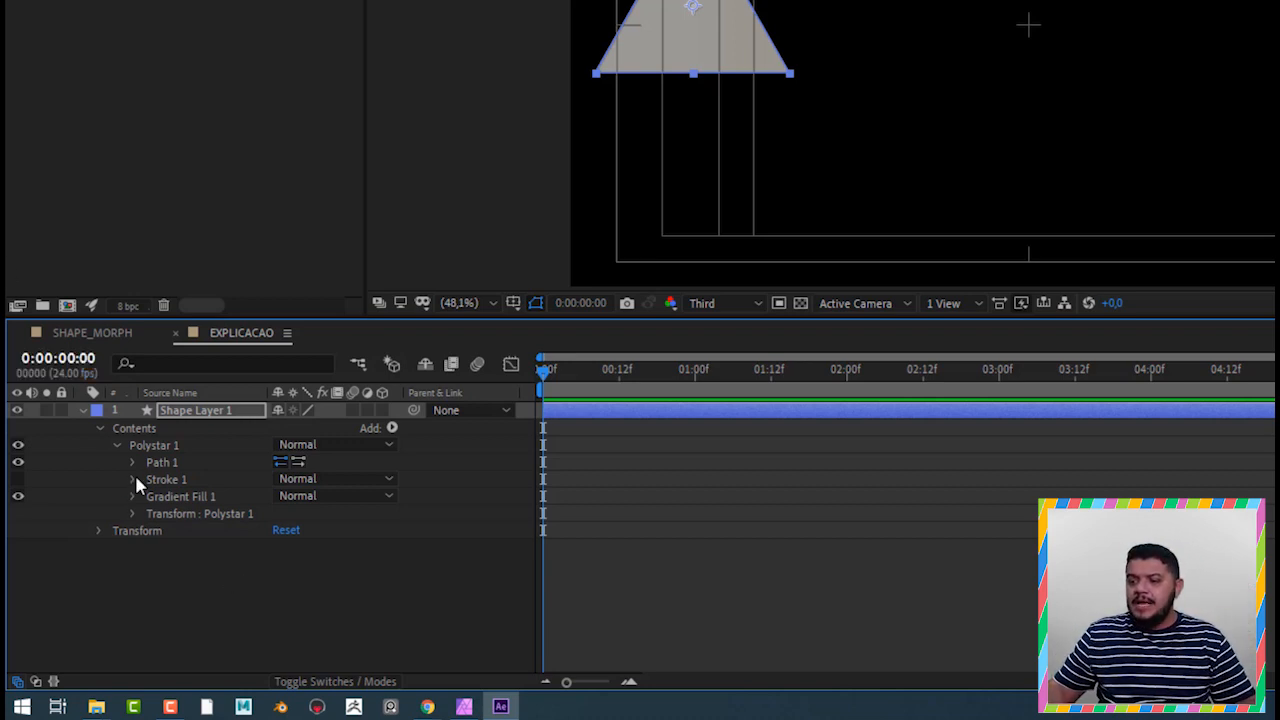
- Try reshaping the triangle by moving the lower-left vertex of Path 1, and undo the change
left_click(158, 464)
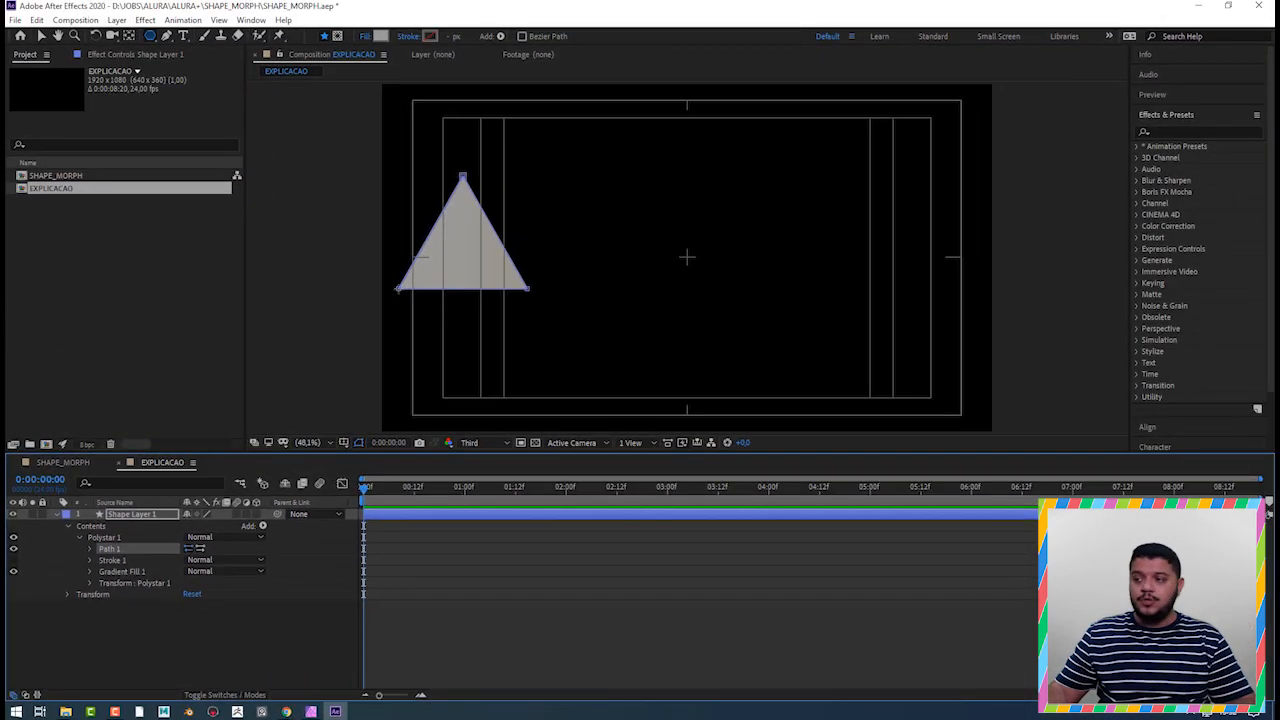
key("v")
left_click(399, 289)
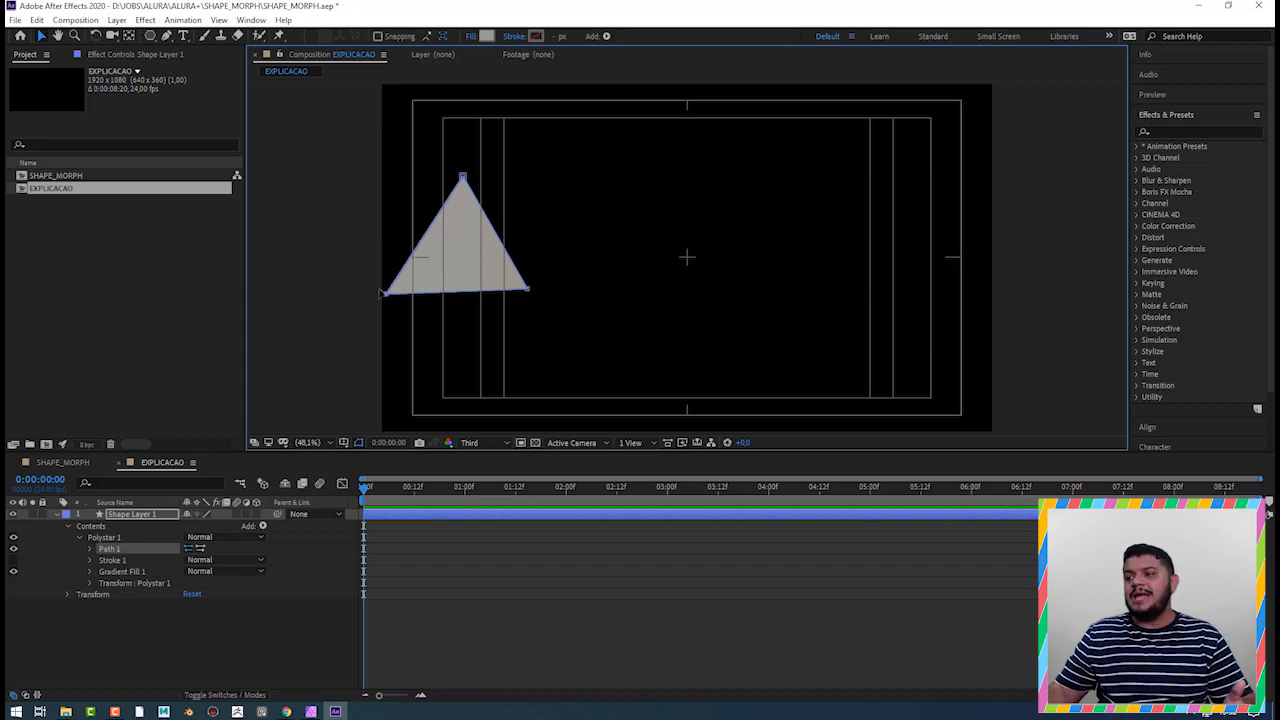
mouse_move(399, 289)
left_mouse_down()
mouse_move(443, 300)
mouse_move(410, 272)
left_mouse_up()
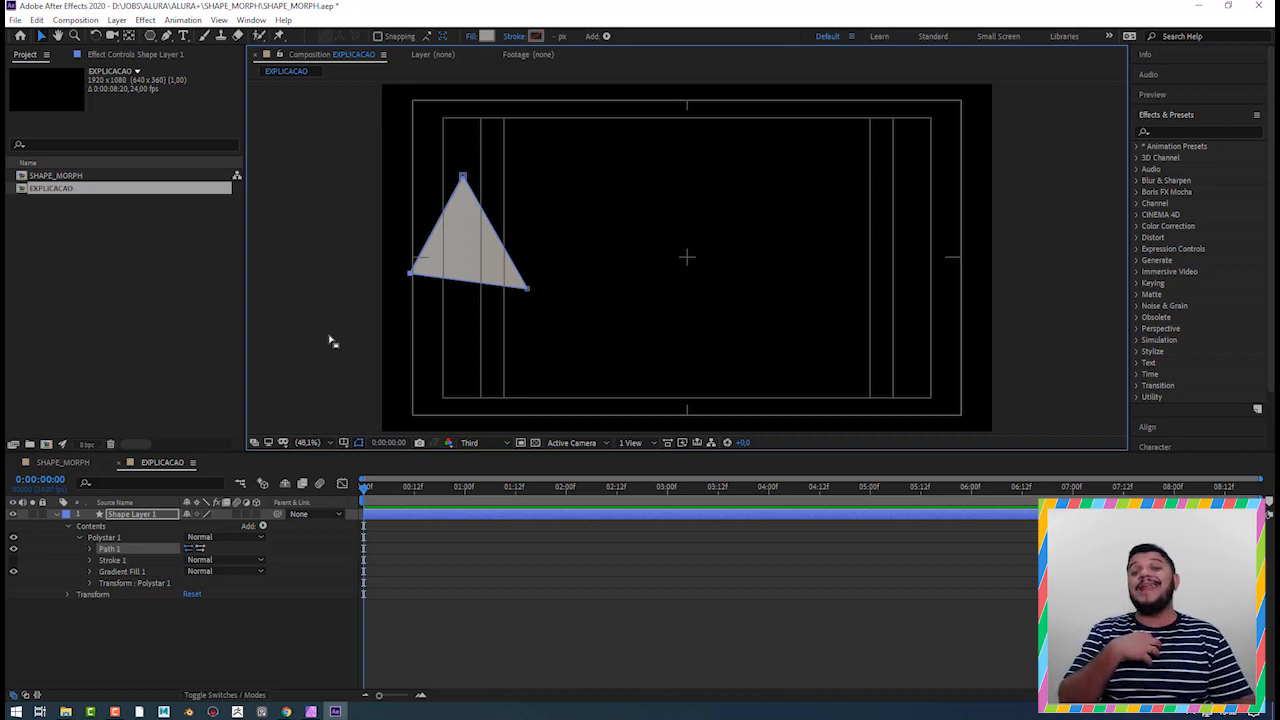
key("ctrl+z")
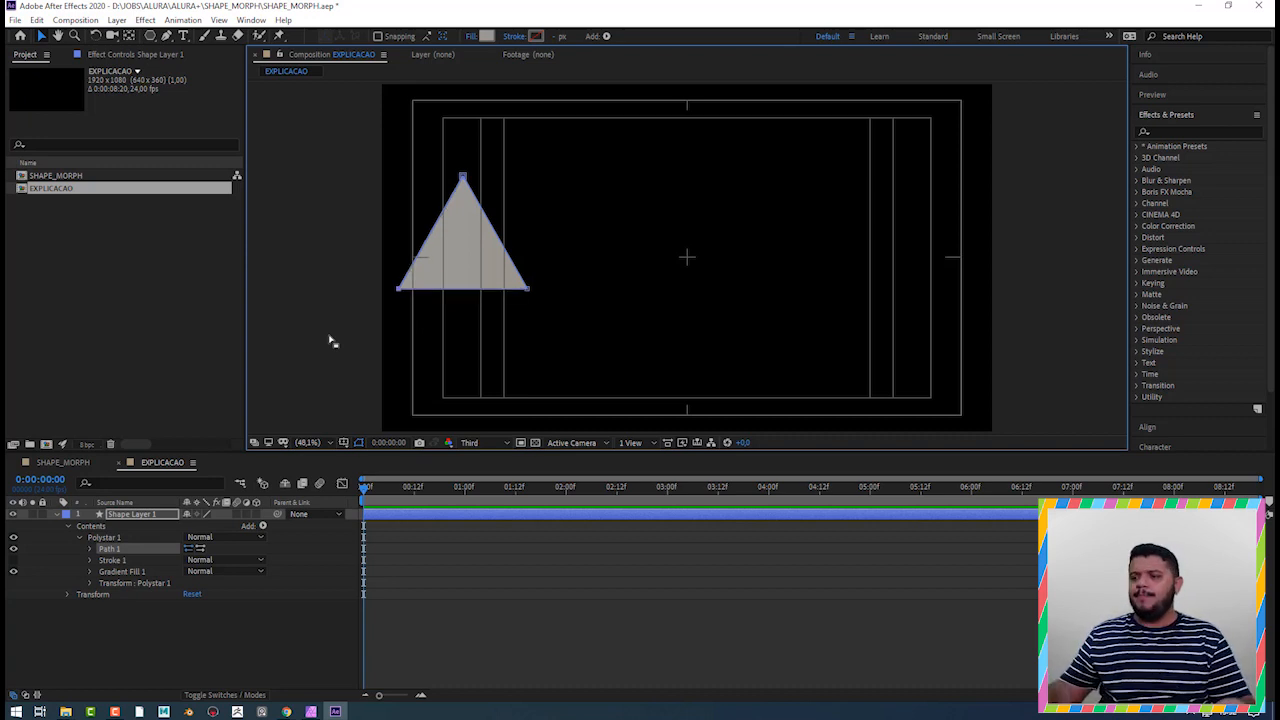
- Keyframe the triangle's Path at 0:00:00:00 and add a vertex on its right edge at 0:00:01:12
left_click(90, 549)
left_click(110, 559)
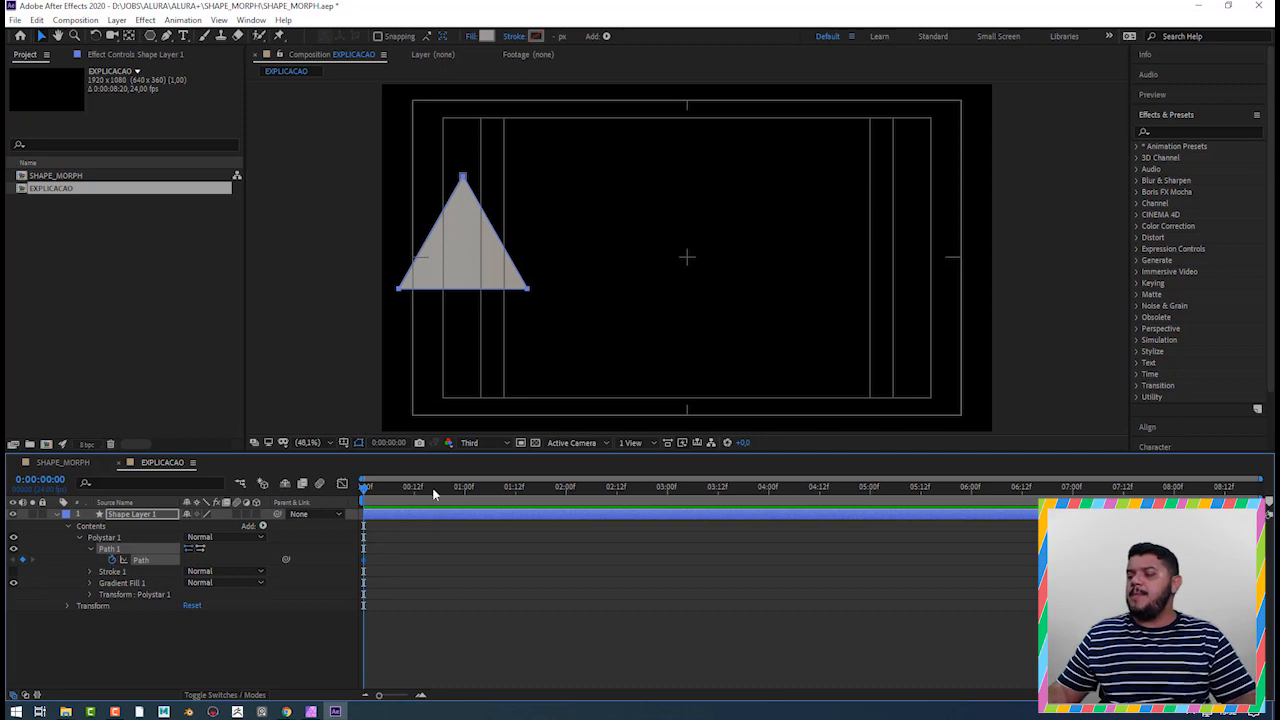
left_click_drag(482, 489, 517, 503)
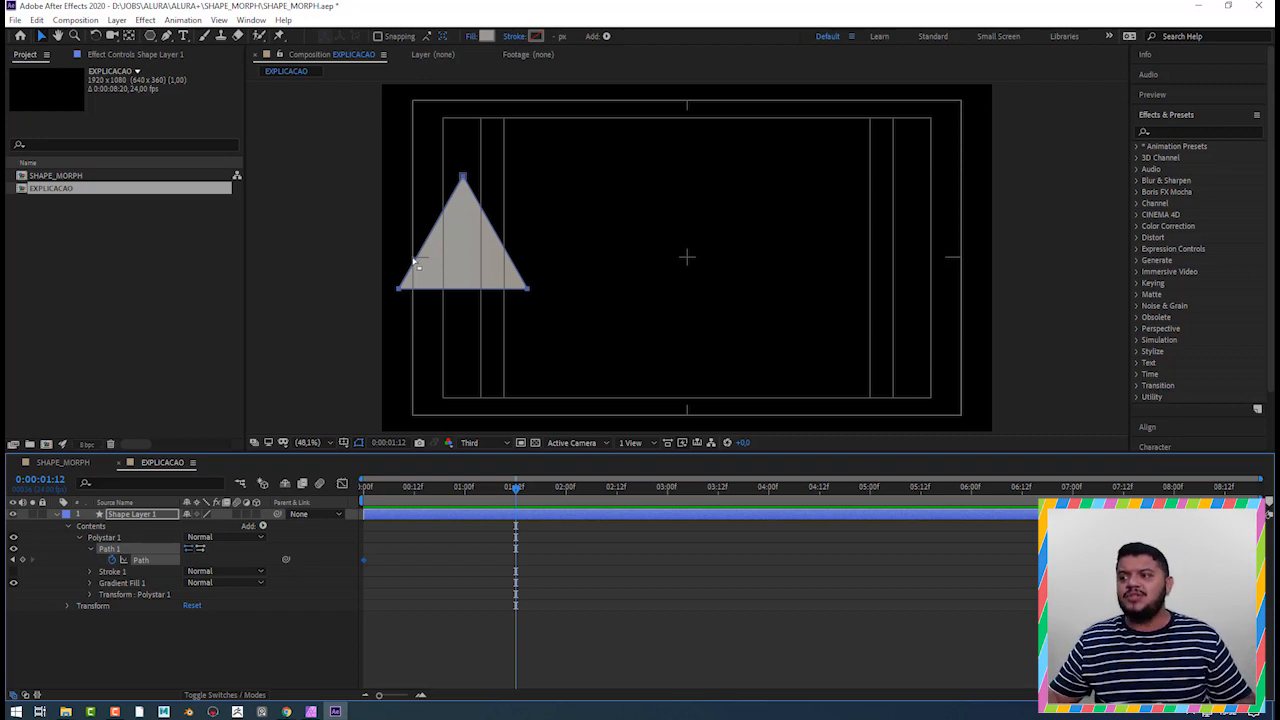
left_click(169, 35)
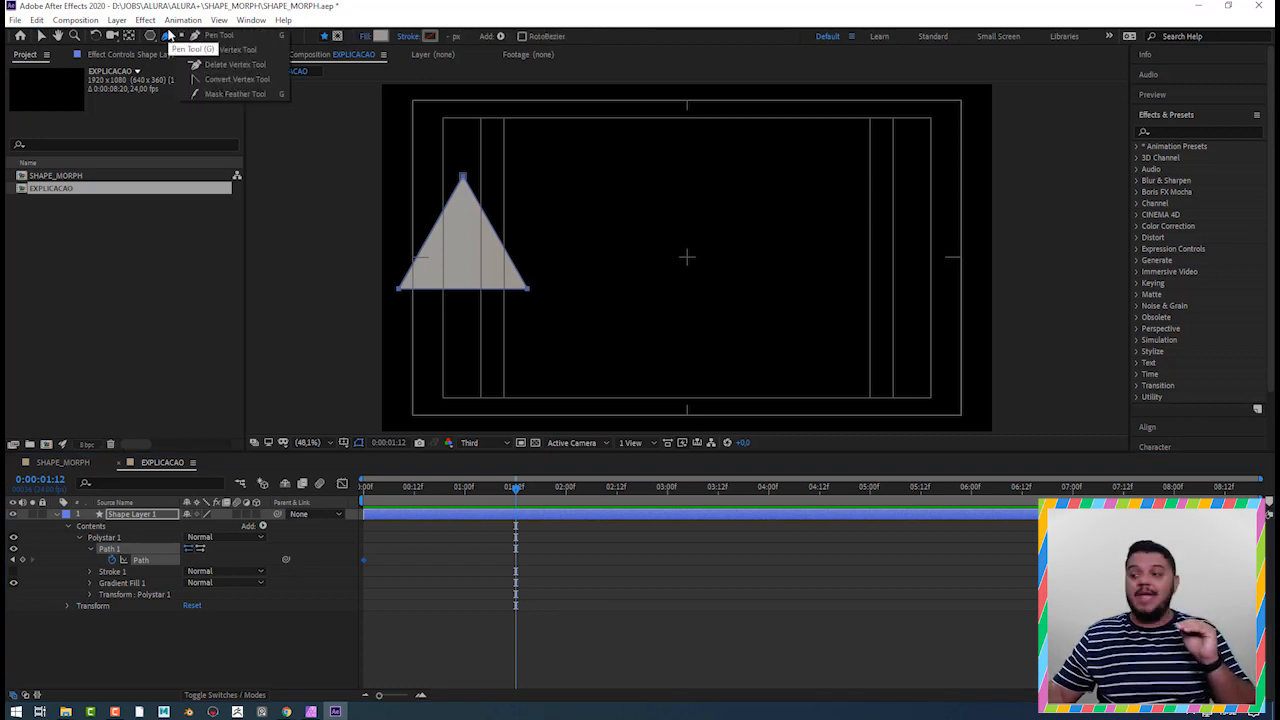
left_click(225, 51)
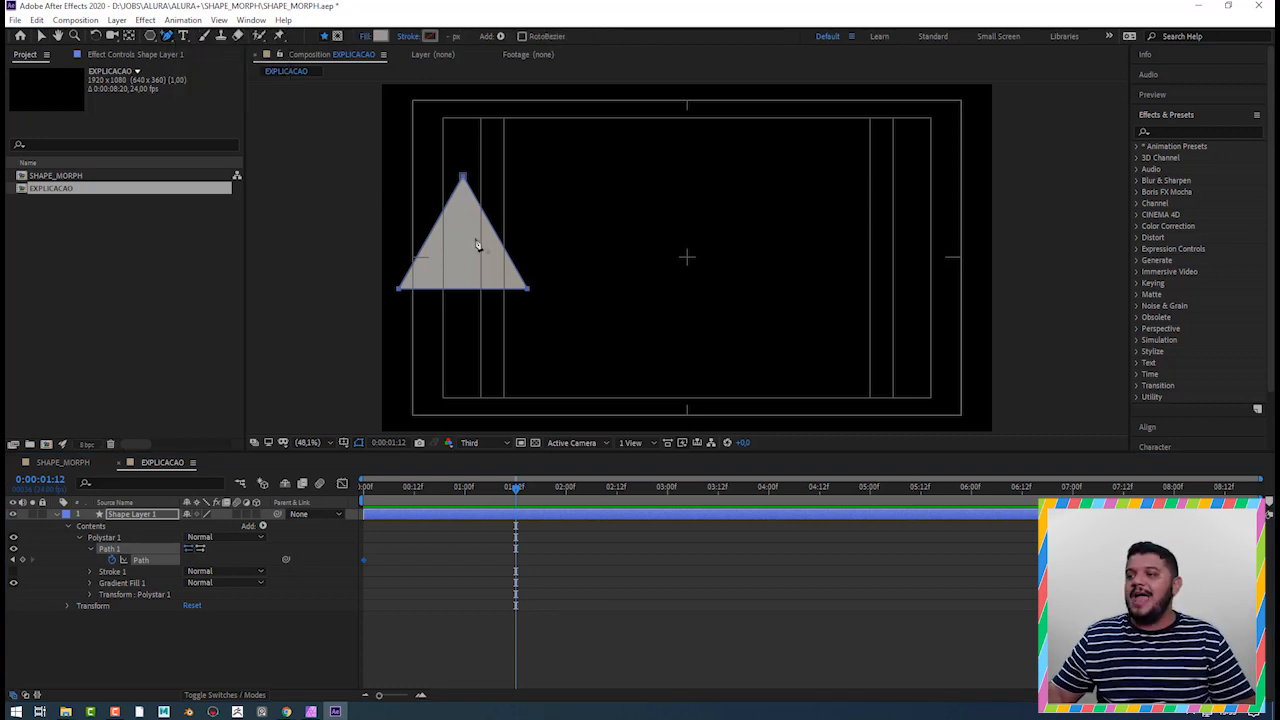
left_click(497, 236)
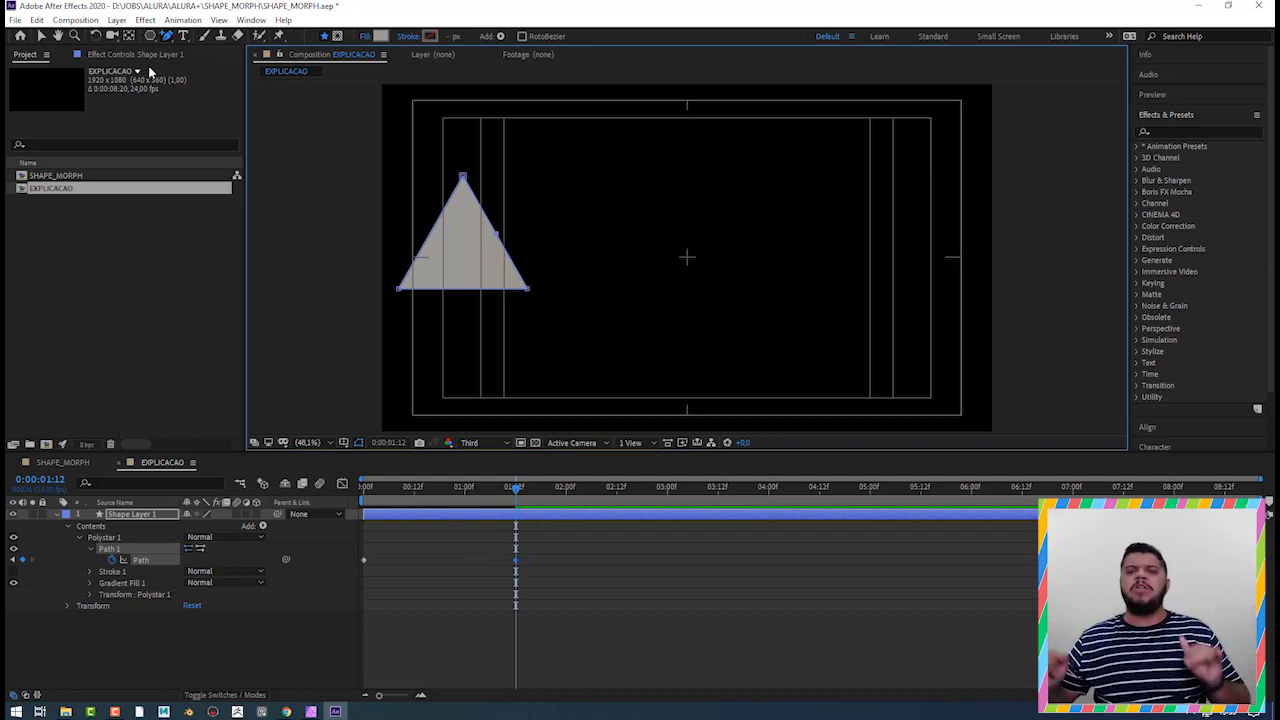
- Move the path's vertices into a square at 0:00:01:12 and scrub back to the start to preview the morph
left_click(40, 36)
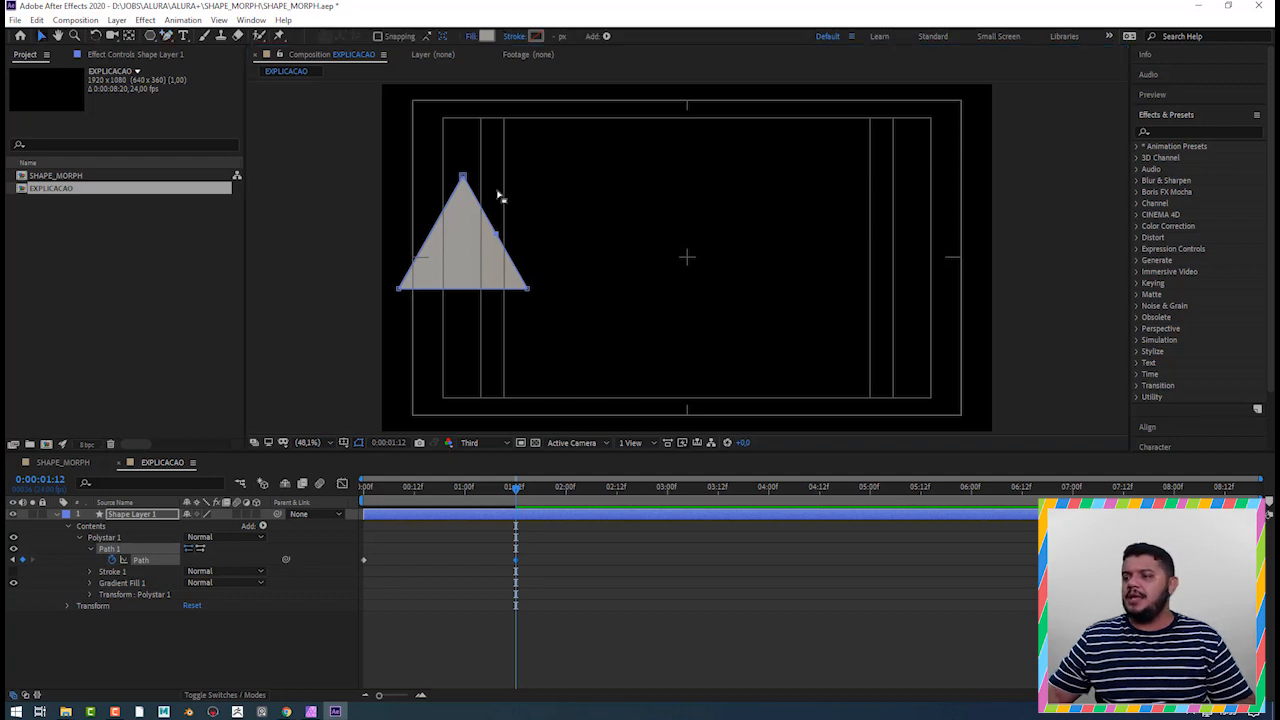
left_click_drag(462, 177, 413, 172)
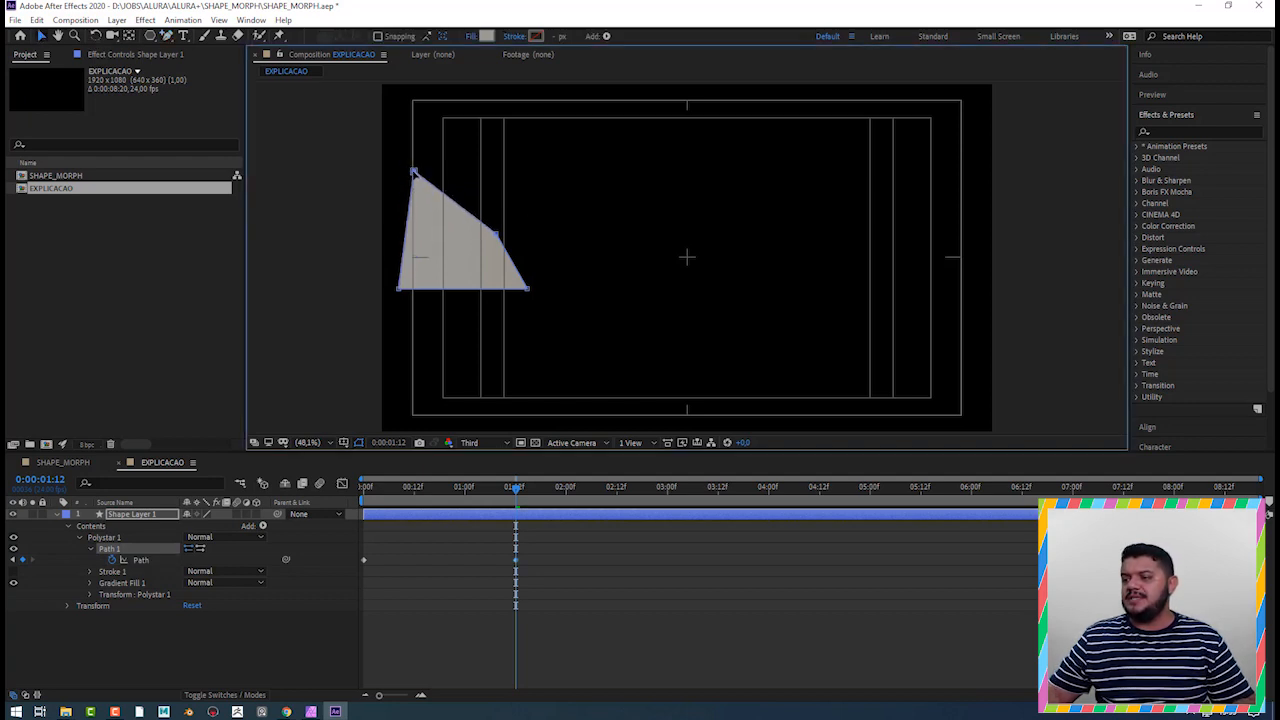
left_click_drag(396, 296, 413, 292)
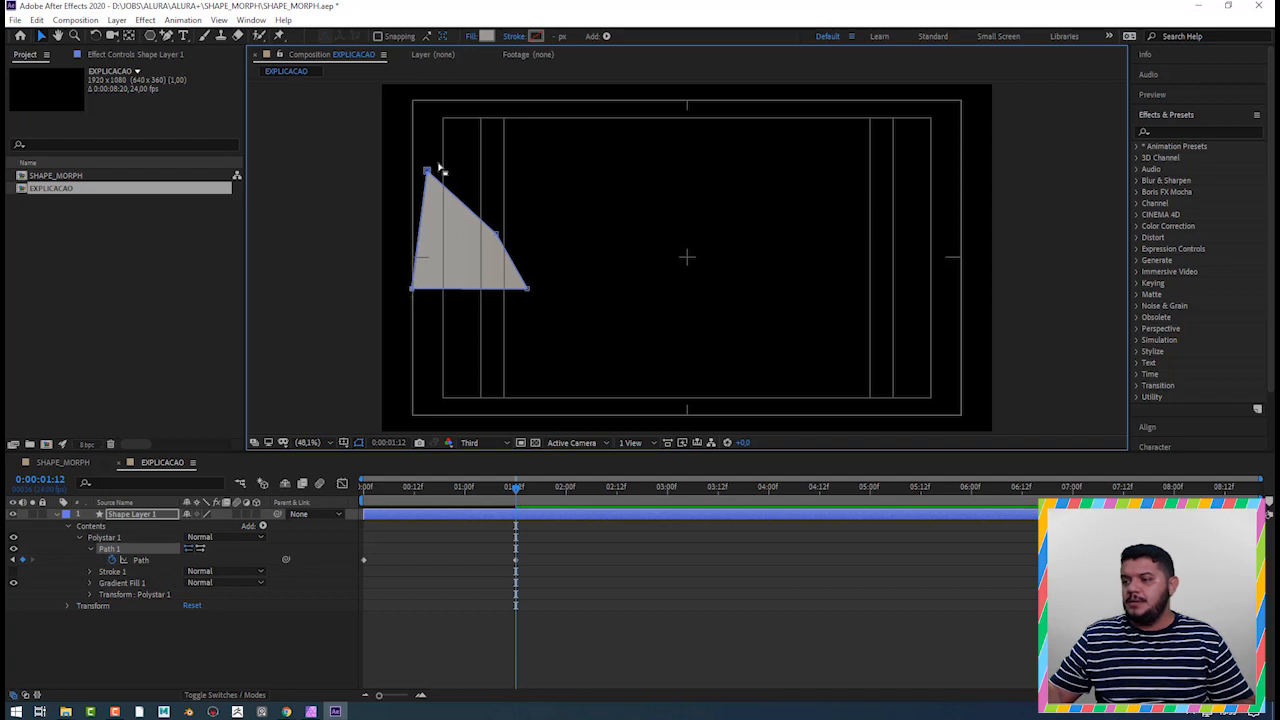
left_click_drag(428, 172, 413, 172)
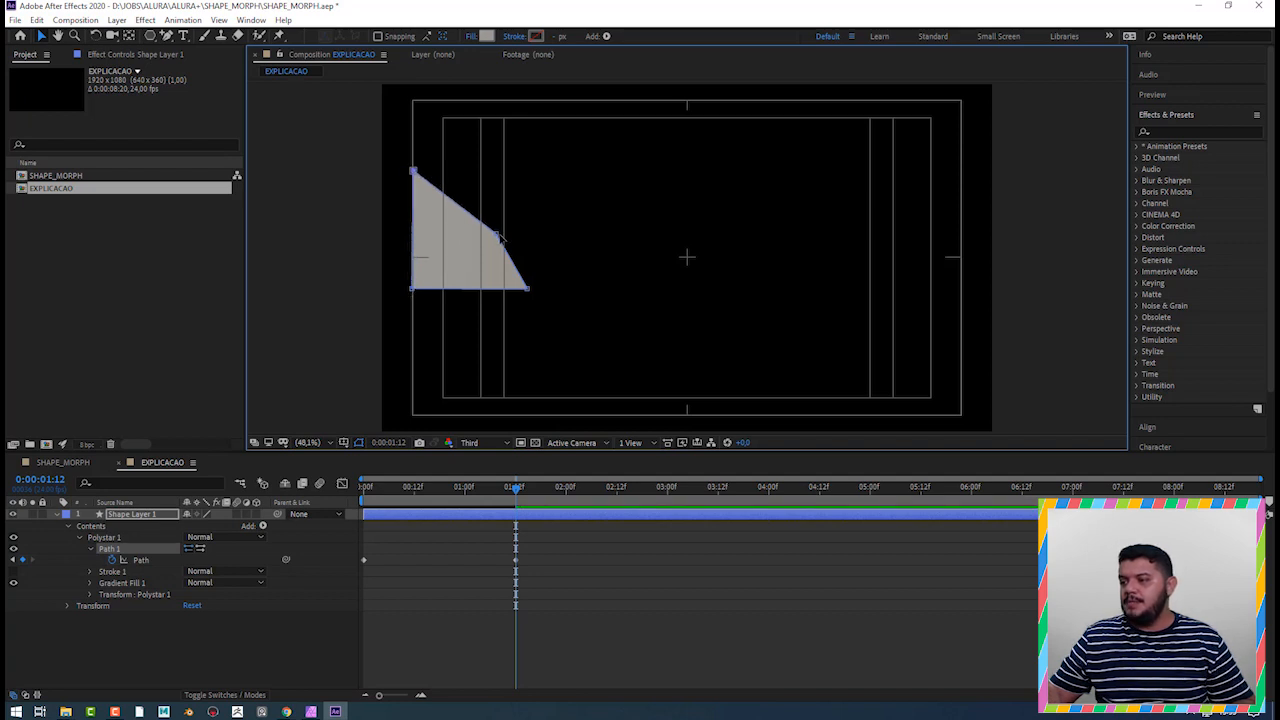
left_click_drag(495, 234, 528, 171)
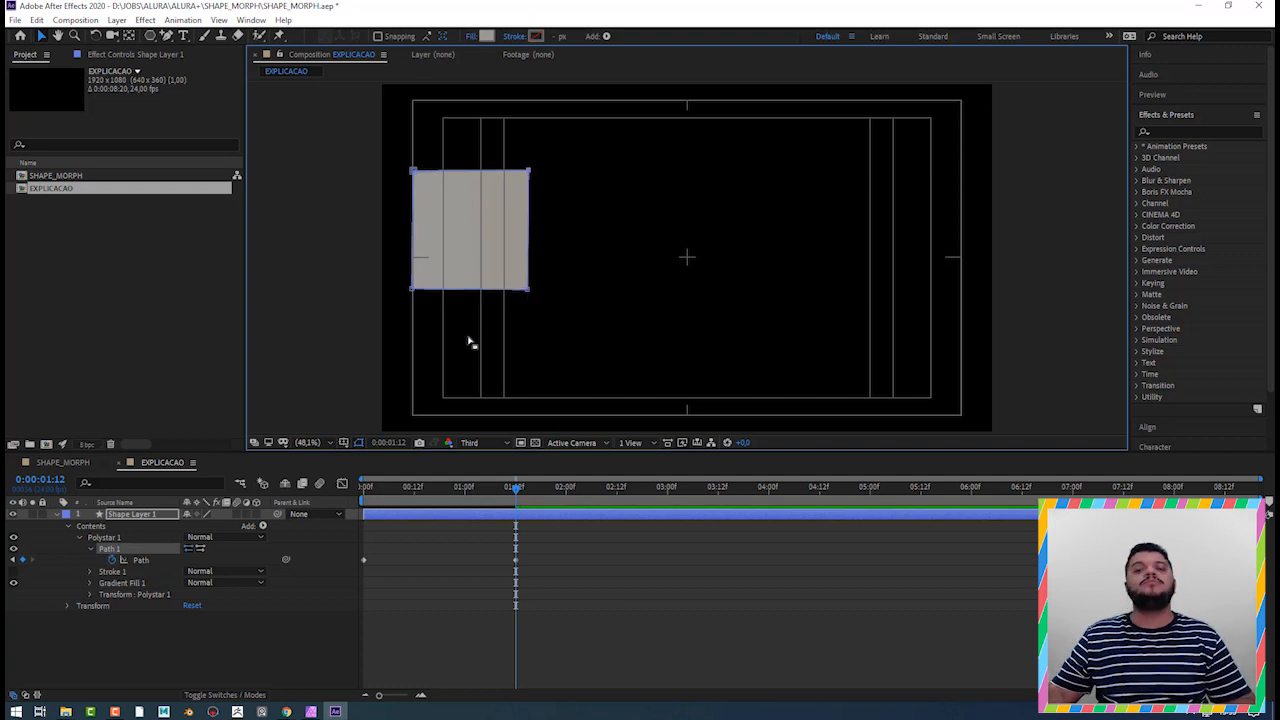
left_click(464, 487)
left_click_drag(441, 495, 305, 517)
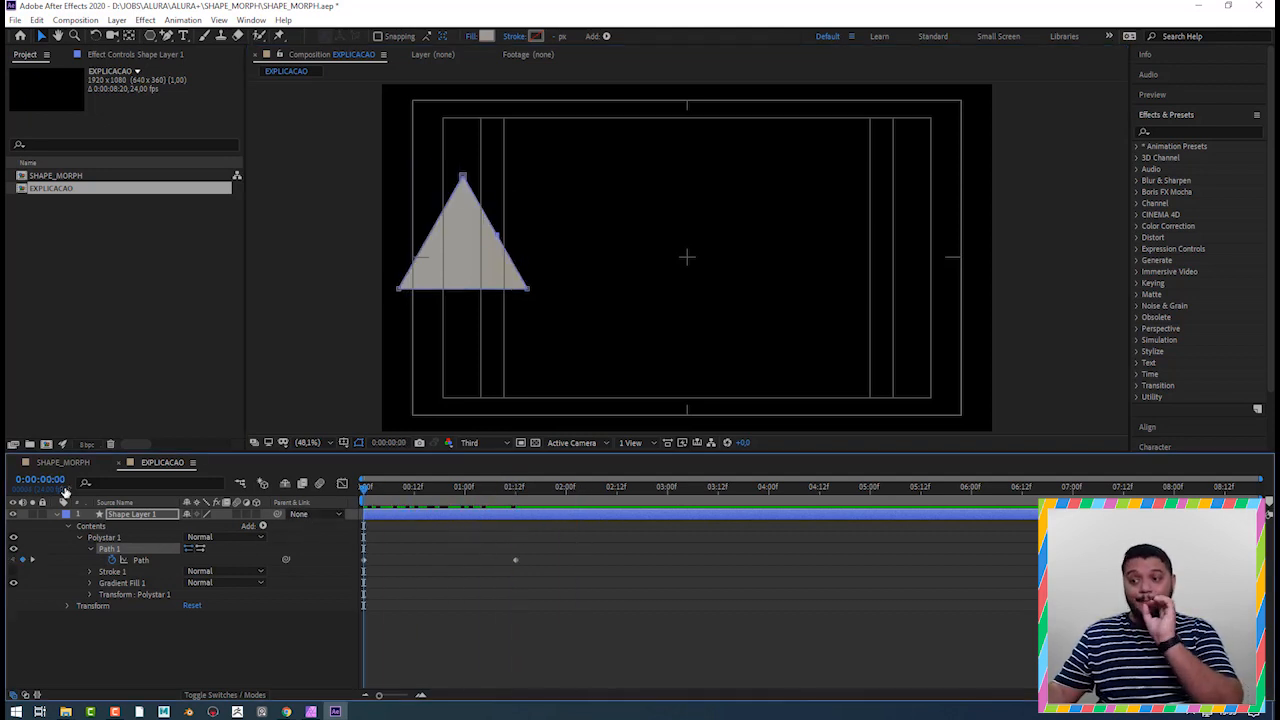
- Open the SHAPE_MORPH composition, scrub through its opening and play its triangle-to-square animation
left_click(83, 464)
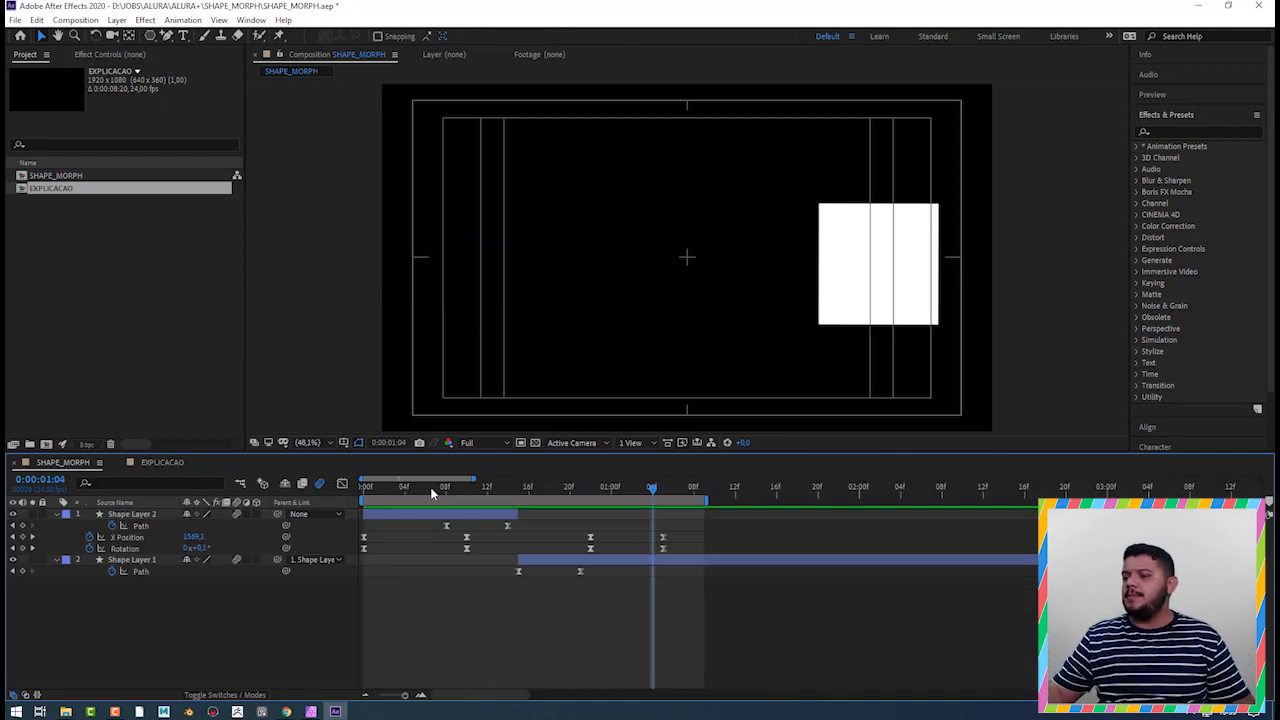
left_click(466, 489)
left_click_drag(467, 491, 424, 515)
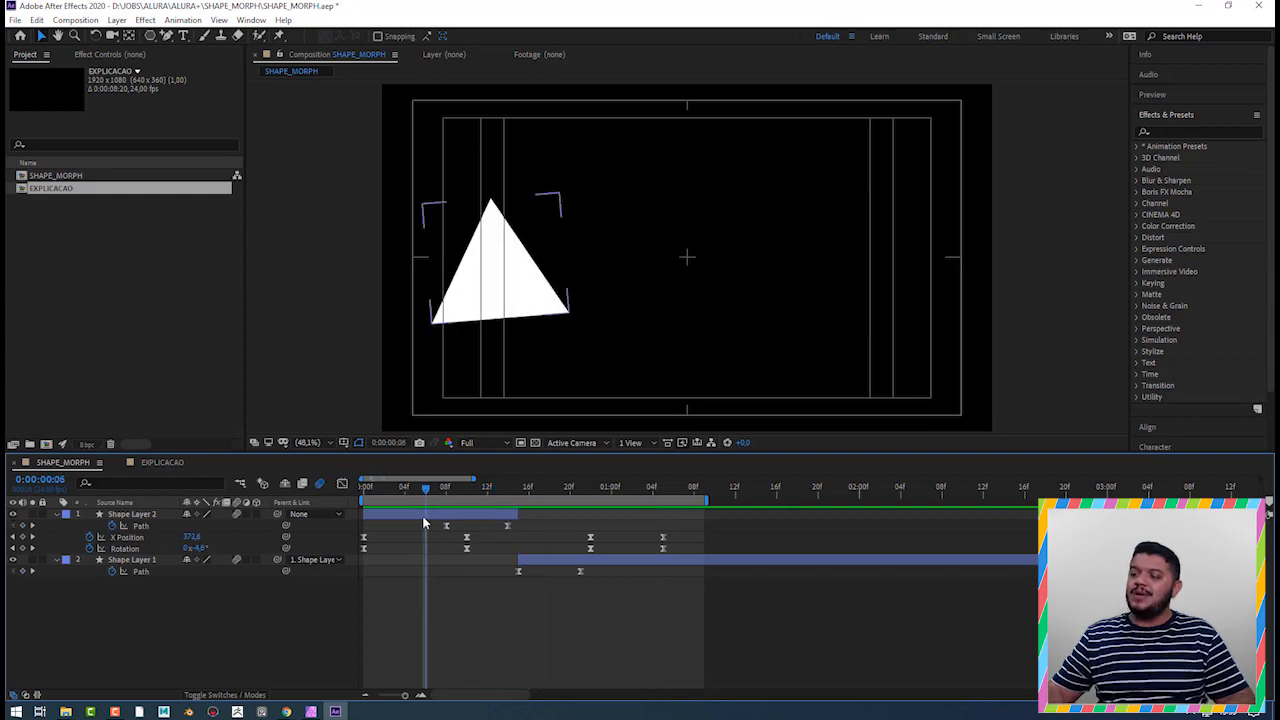
key("space")
key("space")
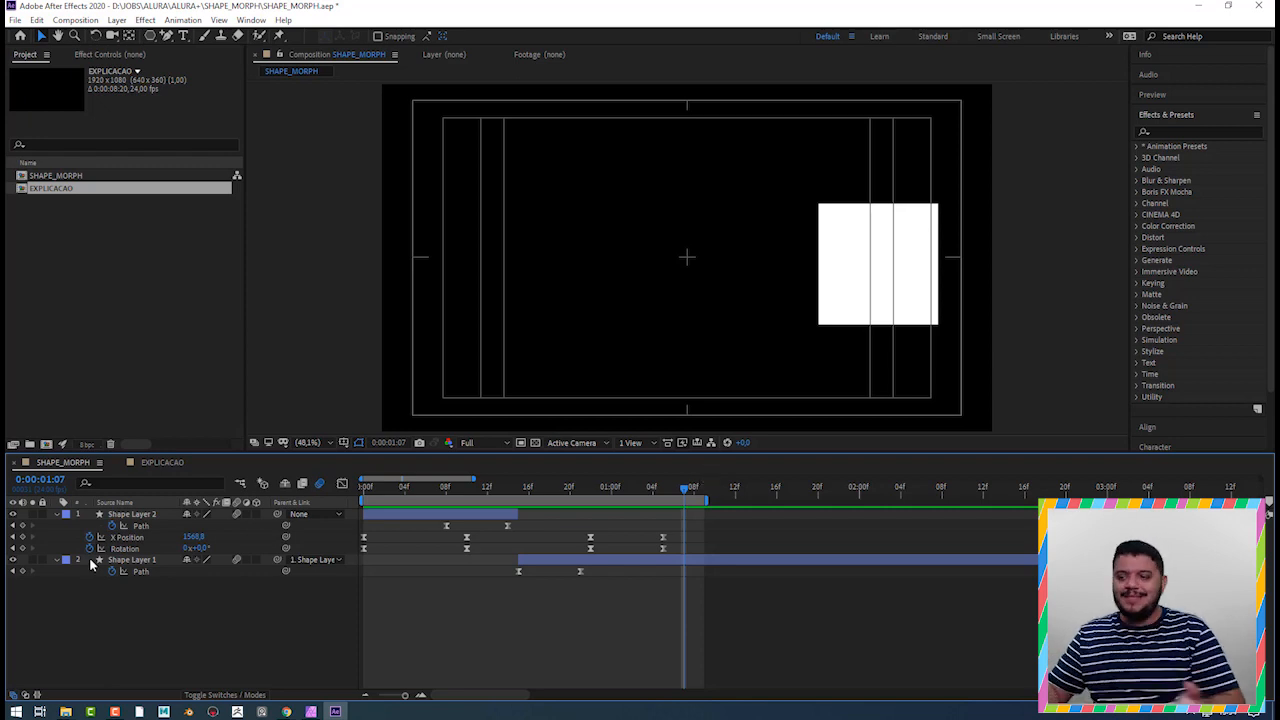
- Scrub through the triangle-to-square morph in EXPLICACAO and compare it with the SHAPE_MORPH composition
left_click(168, 464)
left_click(403, 492)
left_click_drag(405, 497, 595, 550)
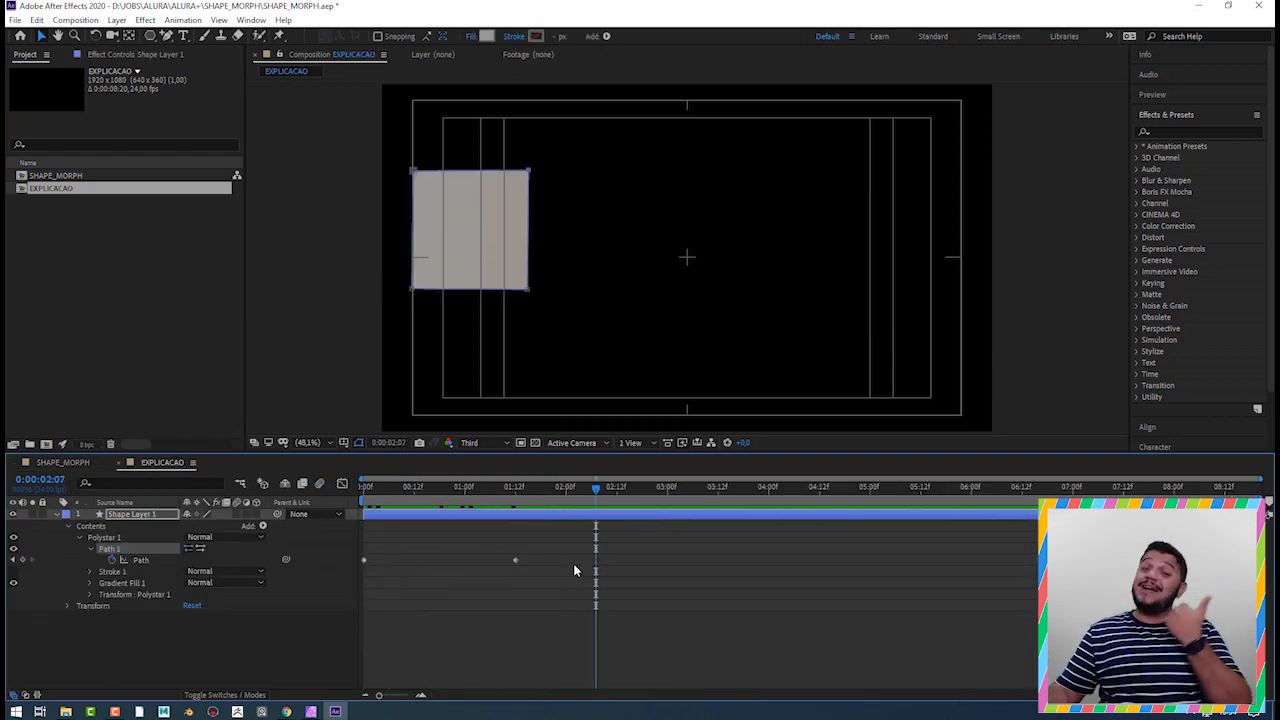
left_click(62, 462)
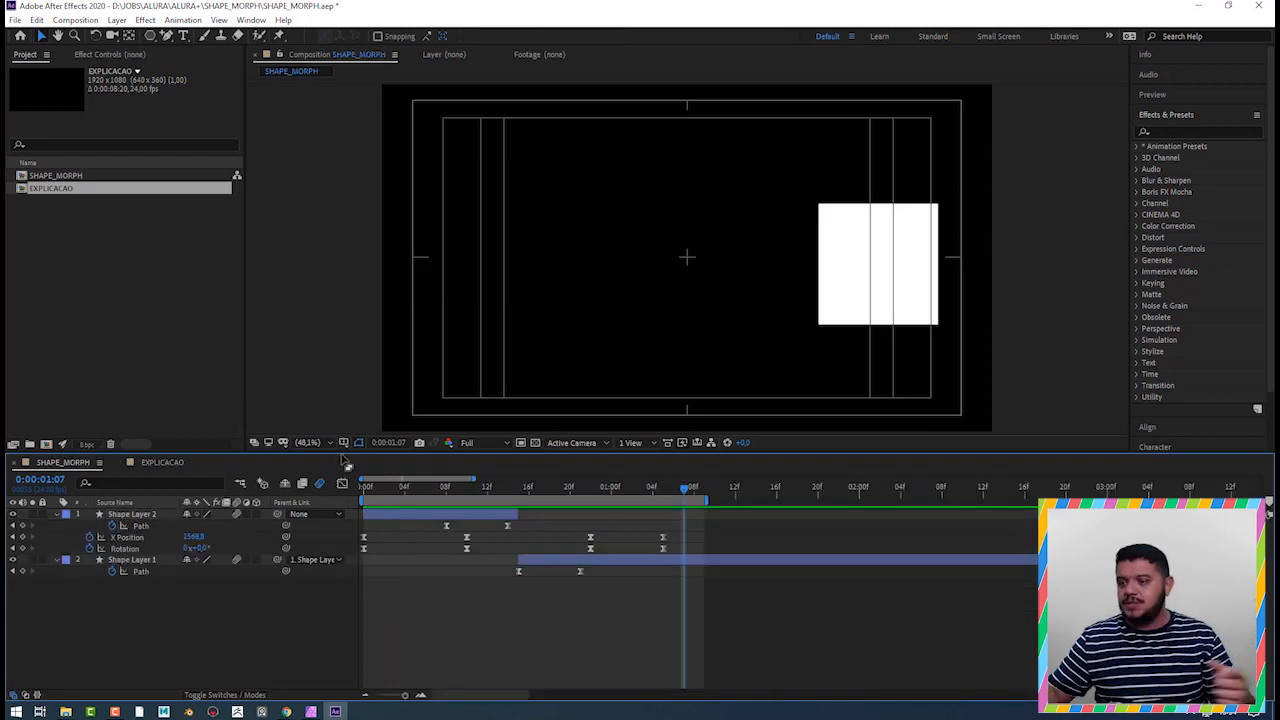
- Undo the path animation, the Bezier conversion and the Points change in EXPLICACAO, going back to the pentagon
left_click(158, 462)
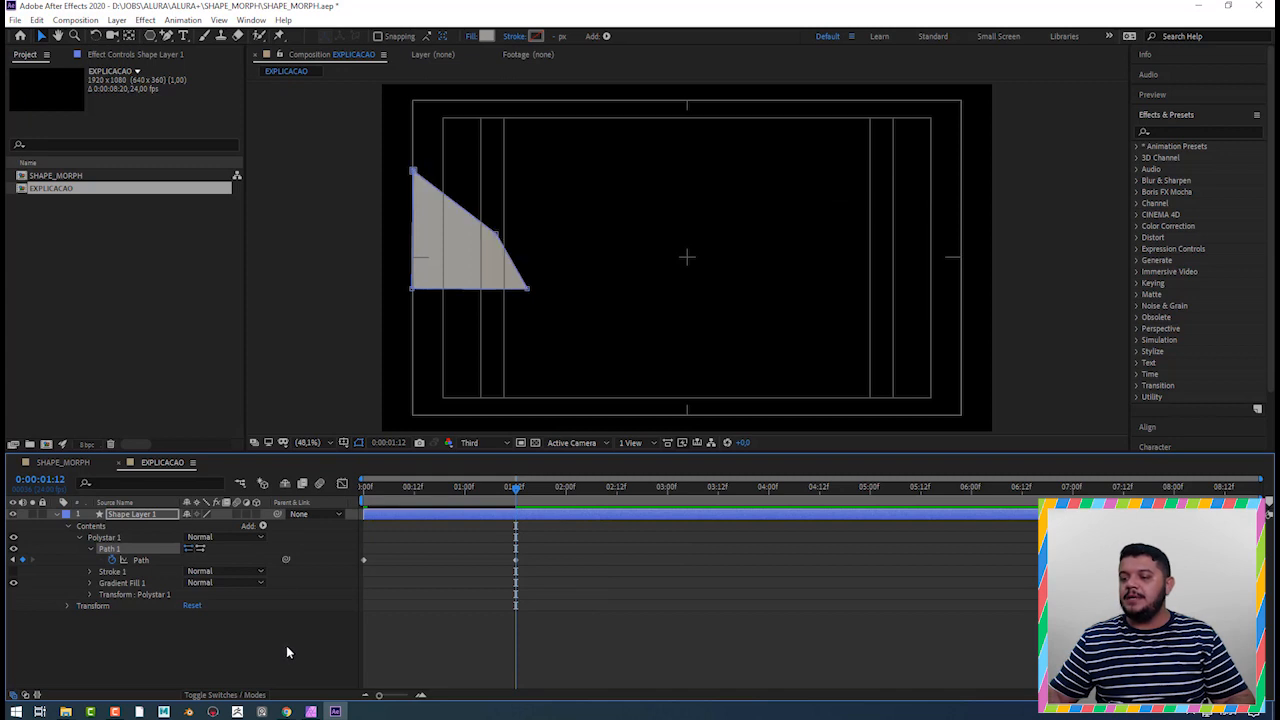
key("ctrl+z")
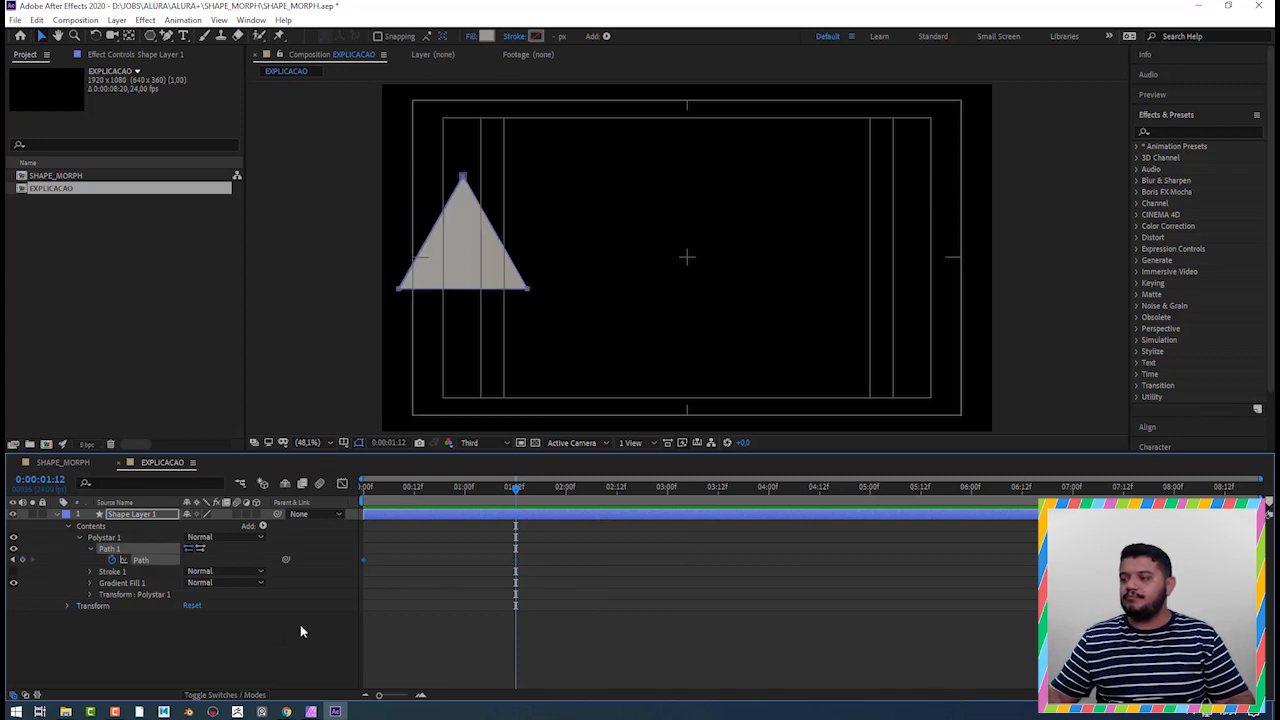
key("Home")
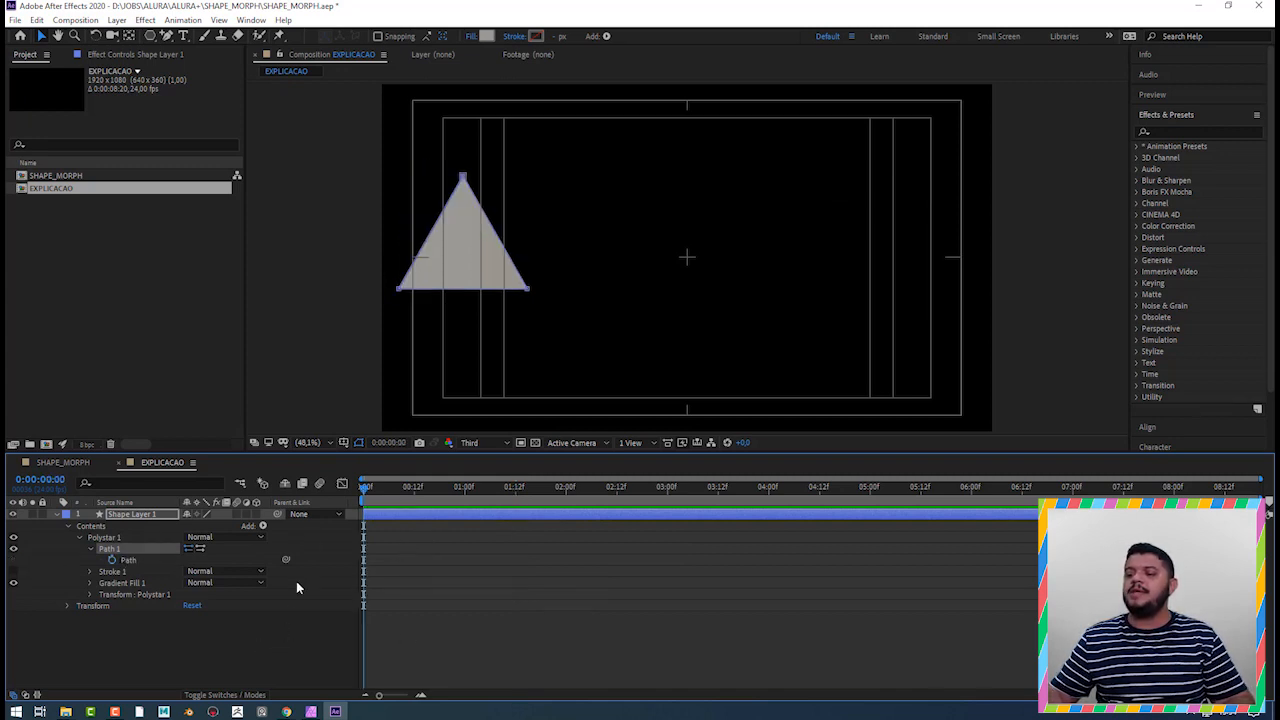
key("ctrl+z")
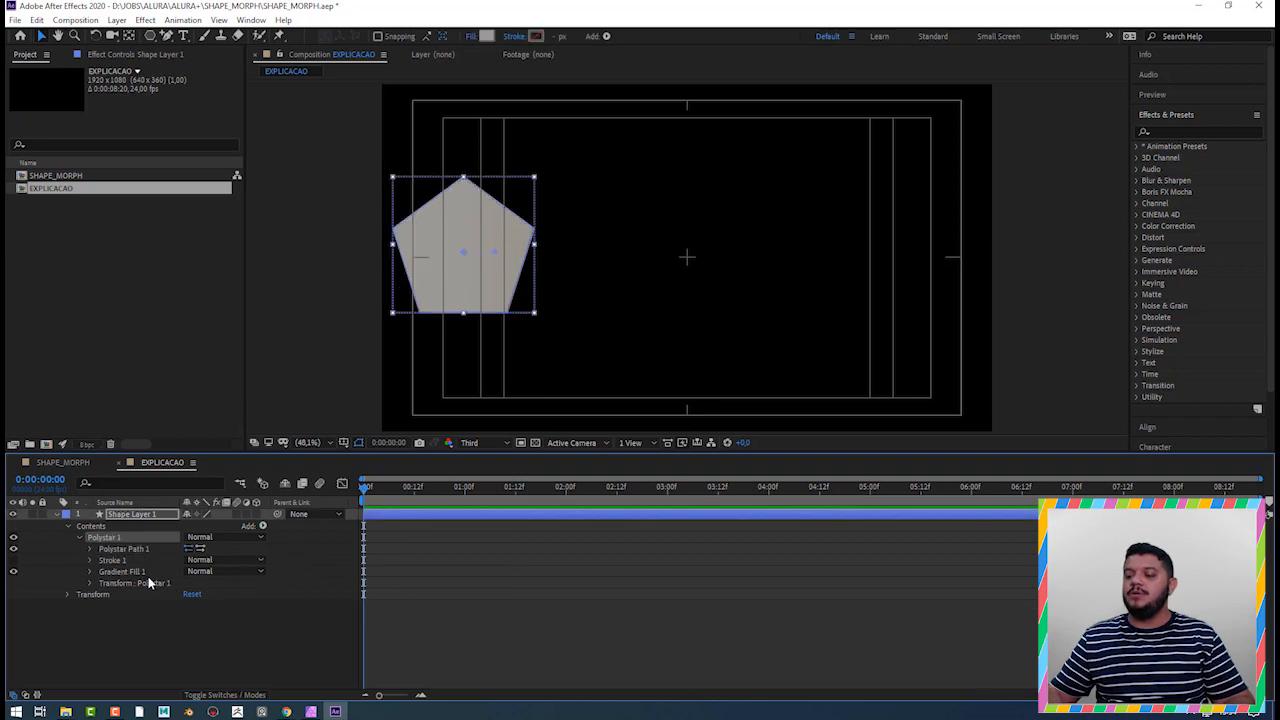
- Set the Points of Polystar Path 1 to 3 to make the pentagon a triangle
left_click(90, 549)
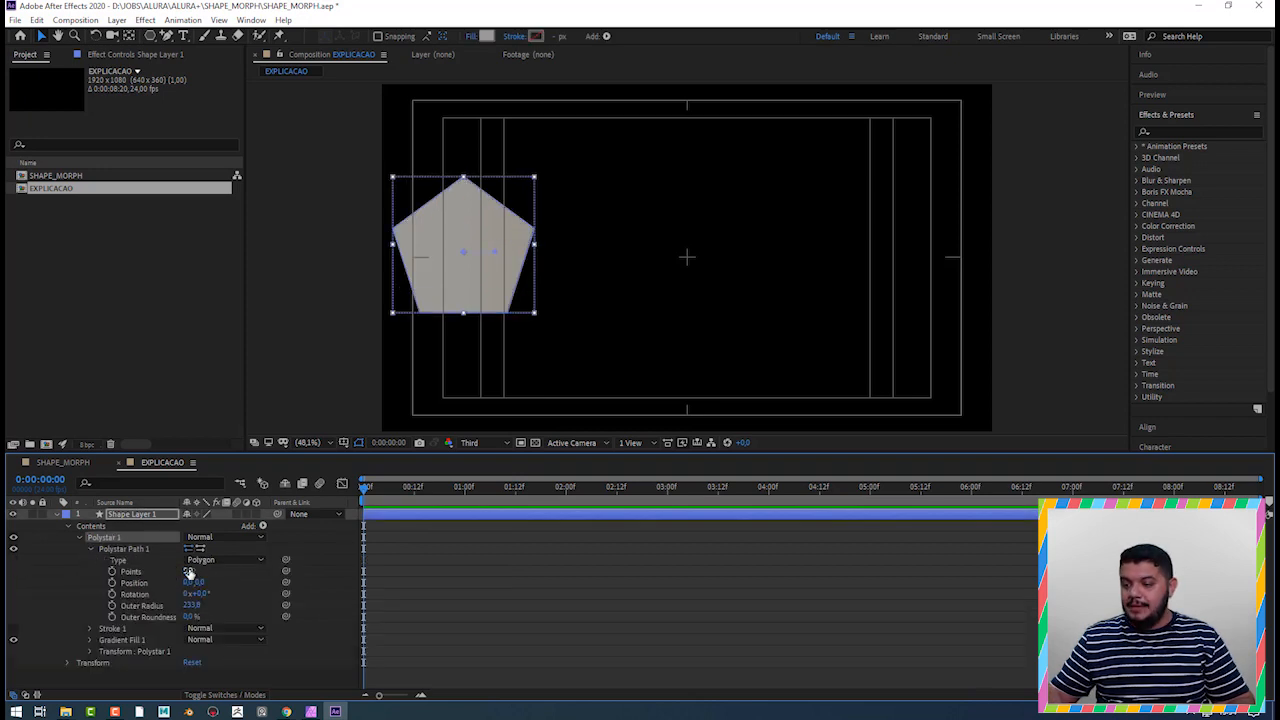
left_click(190, 571)
type("3")
key("Return")
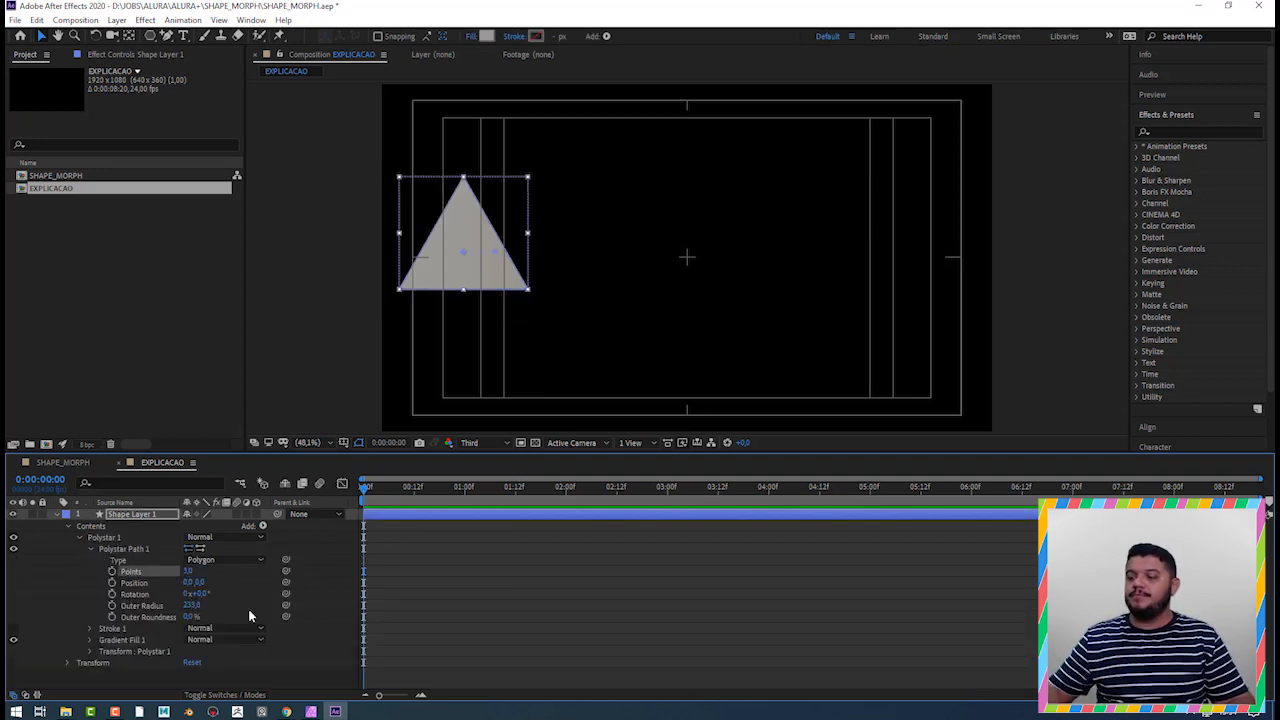
left_click(240, 681)
left_click(146, 514)
left_click(601, 606)
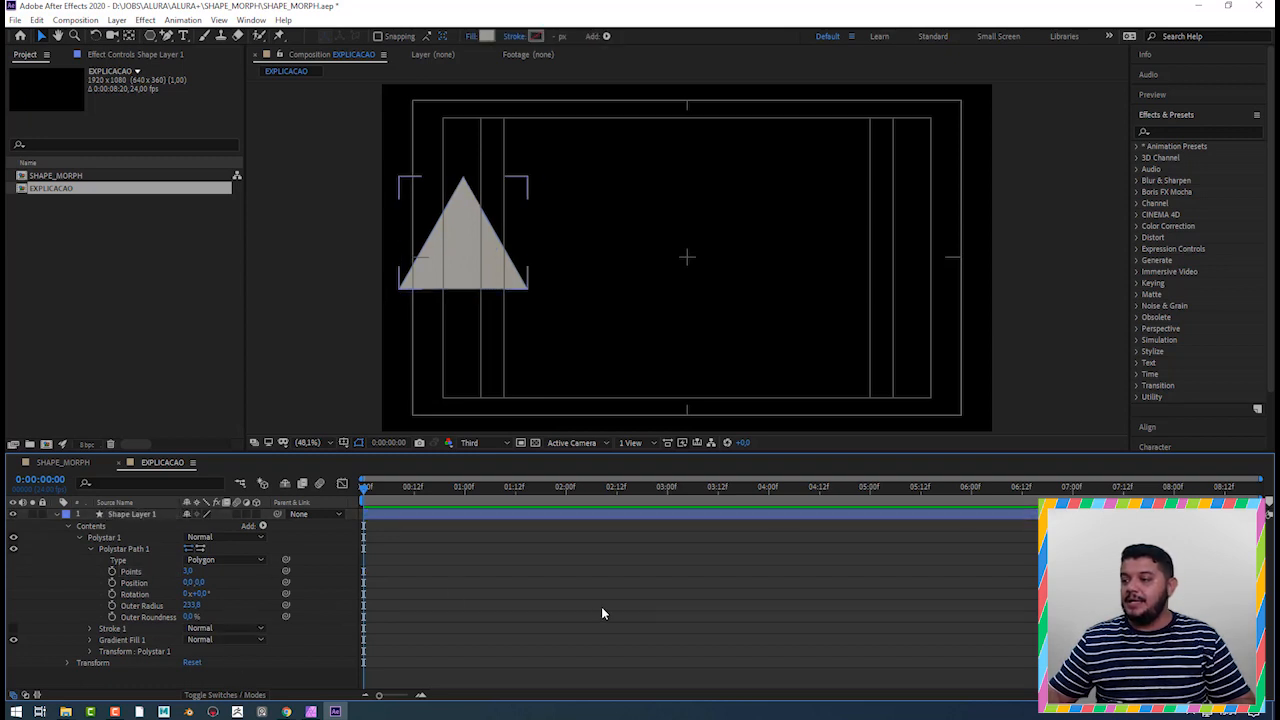
- Place Shape Layer 1's anchor point at the middle of the triangle's base and move the triangle slightly down
left_click(117, 513)
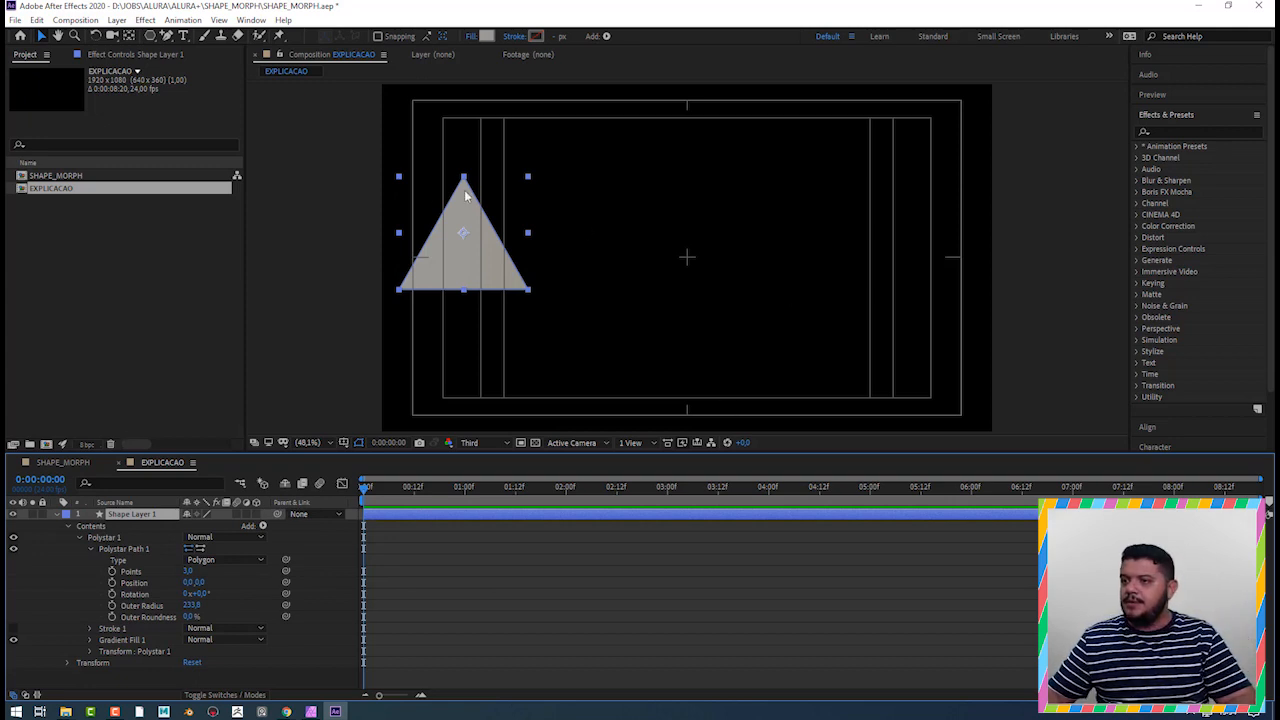
left_click(129, 36)
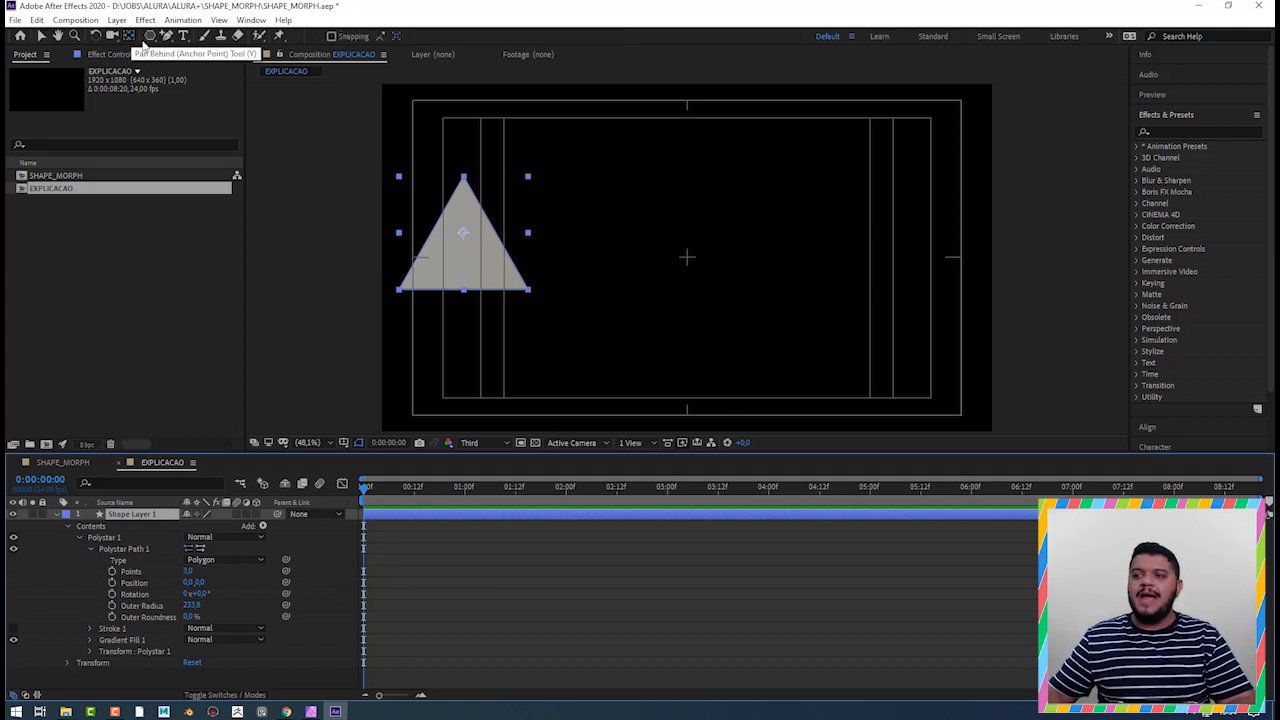
left_click_drag(471, 234, 462, 289)
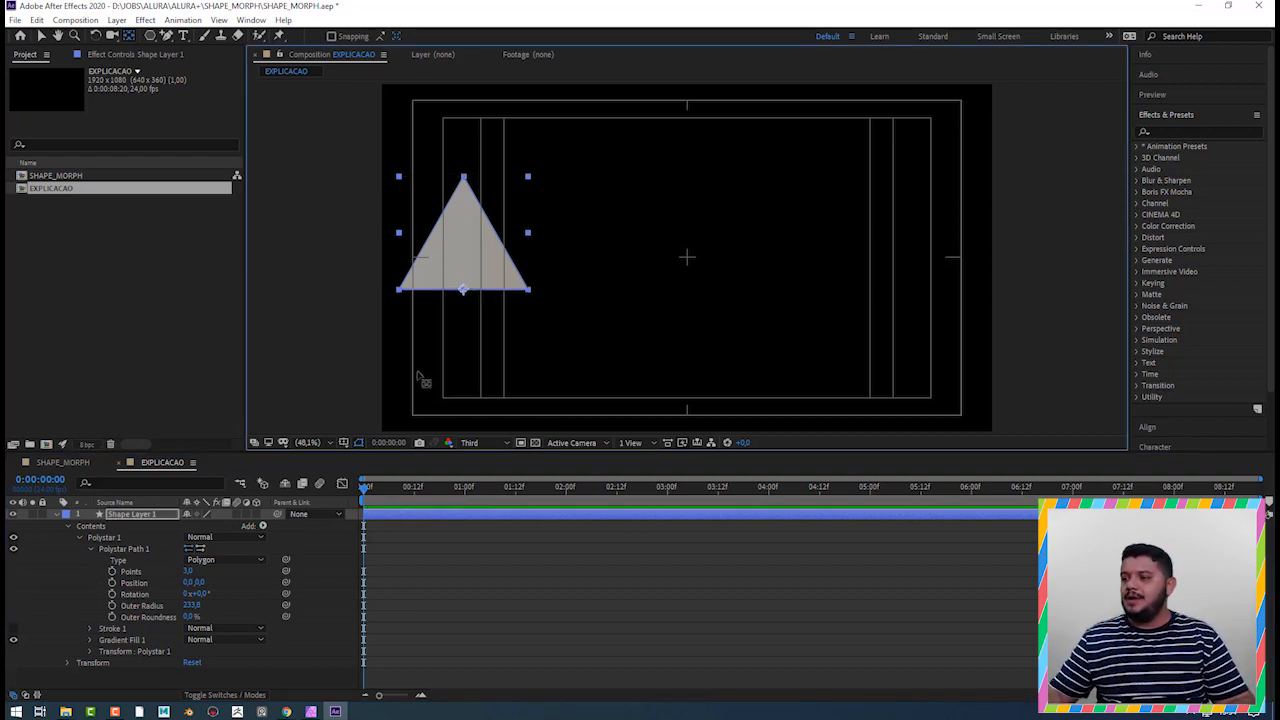
left_click(41, 36)
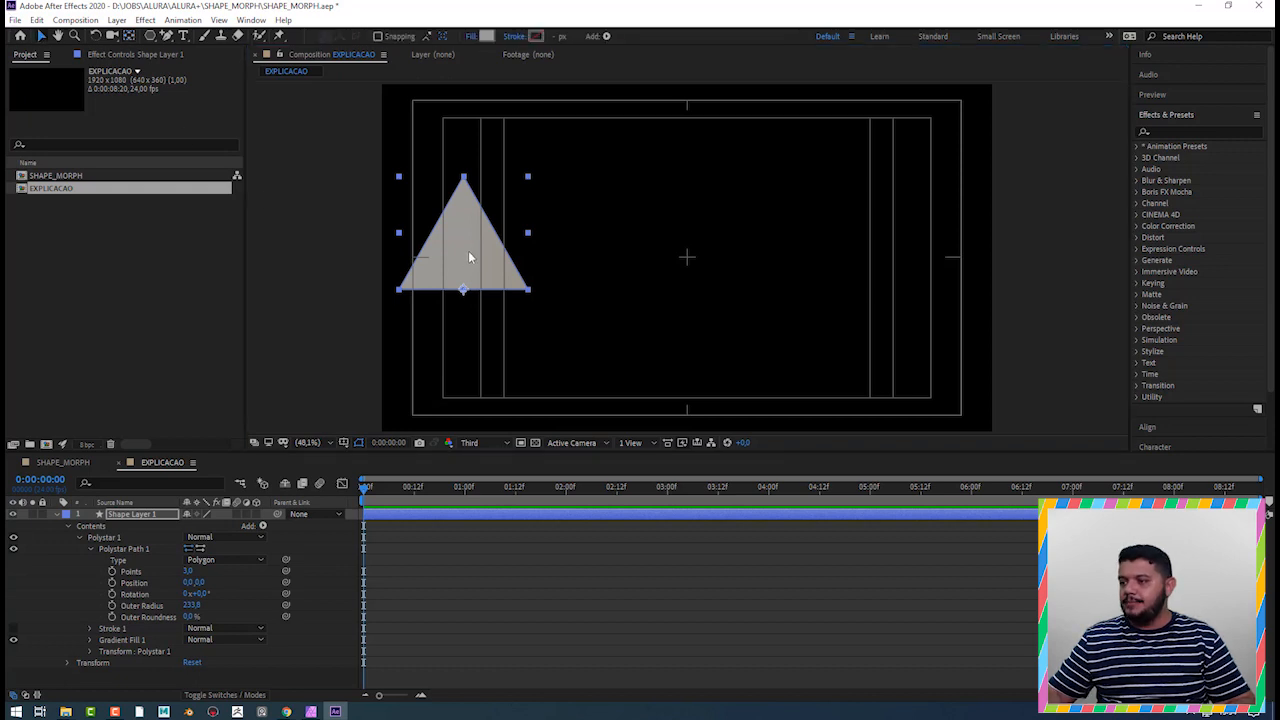
left_click_drag(469, 257, 467, 274)
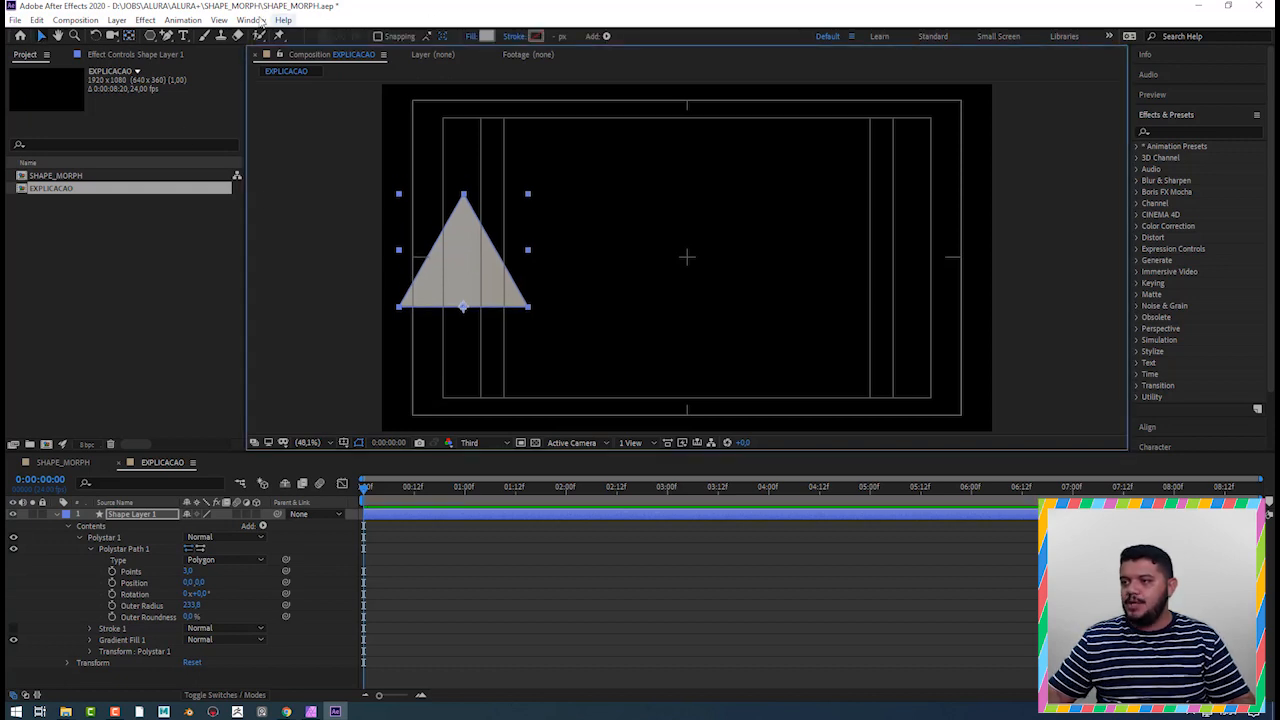
- Show the rulers and place a horizontal guide along the triangle's base
left_click(218, 20)
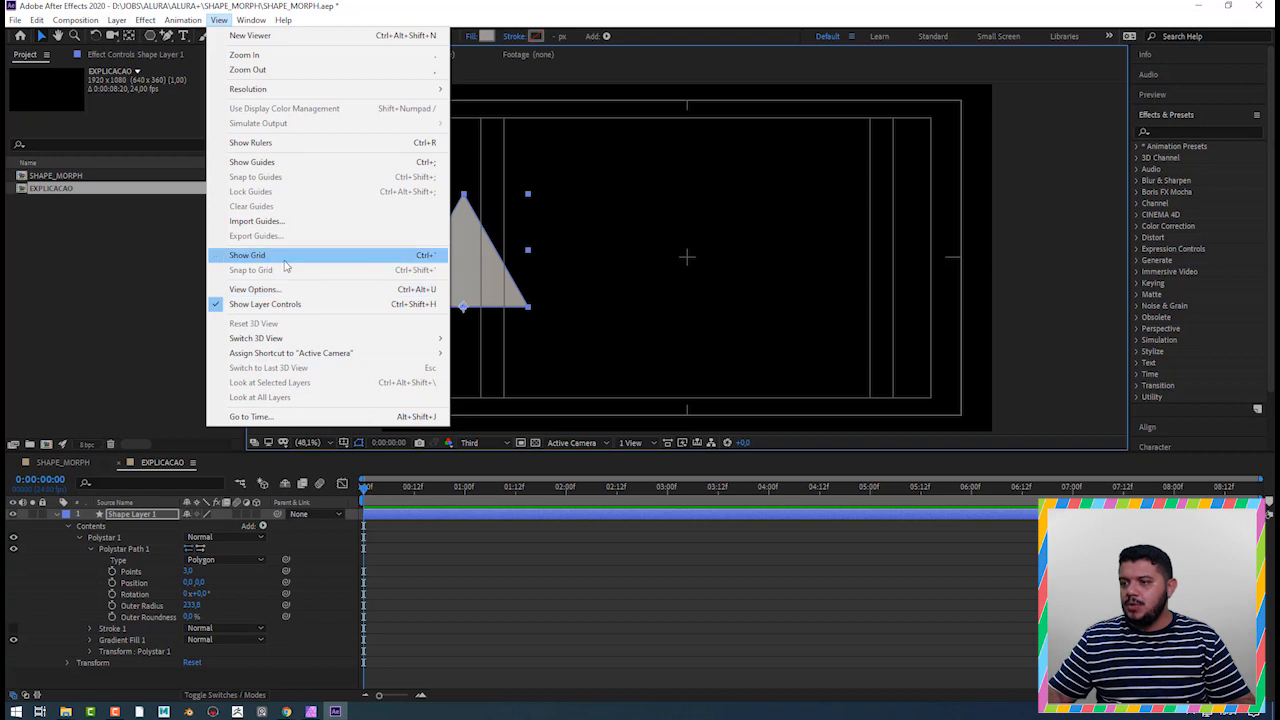
left_click(297, 142)
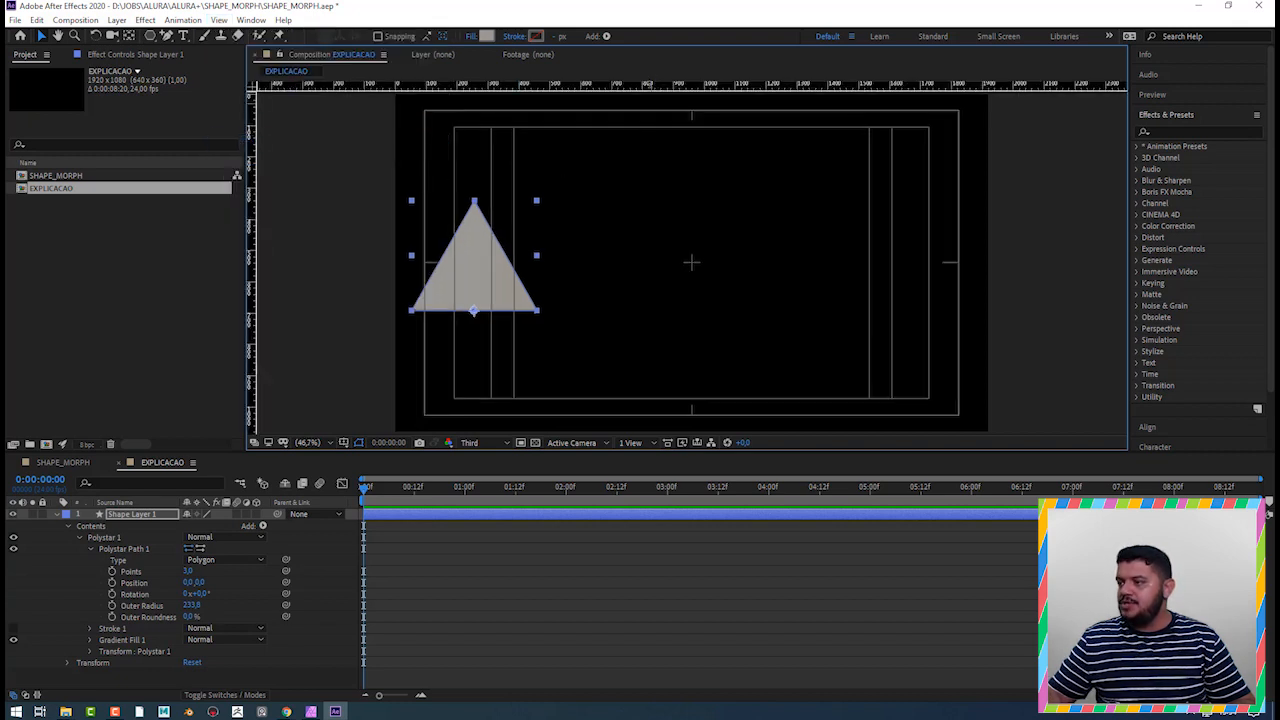
left_click_drag(645, 86, 633, 310)
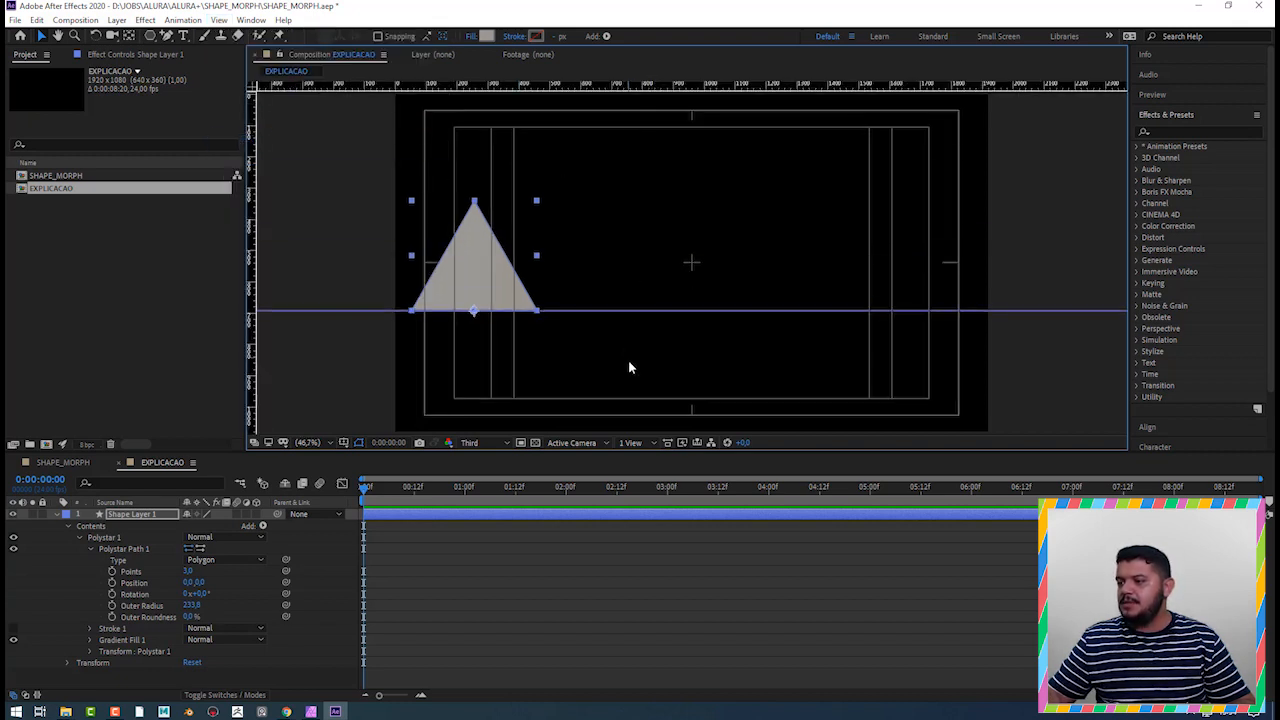
- Draw a square with the Rectangle tool inside Shape Layer 1, to the right of the triangle near the composition's center
left_click(57, 515)
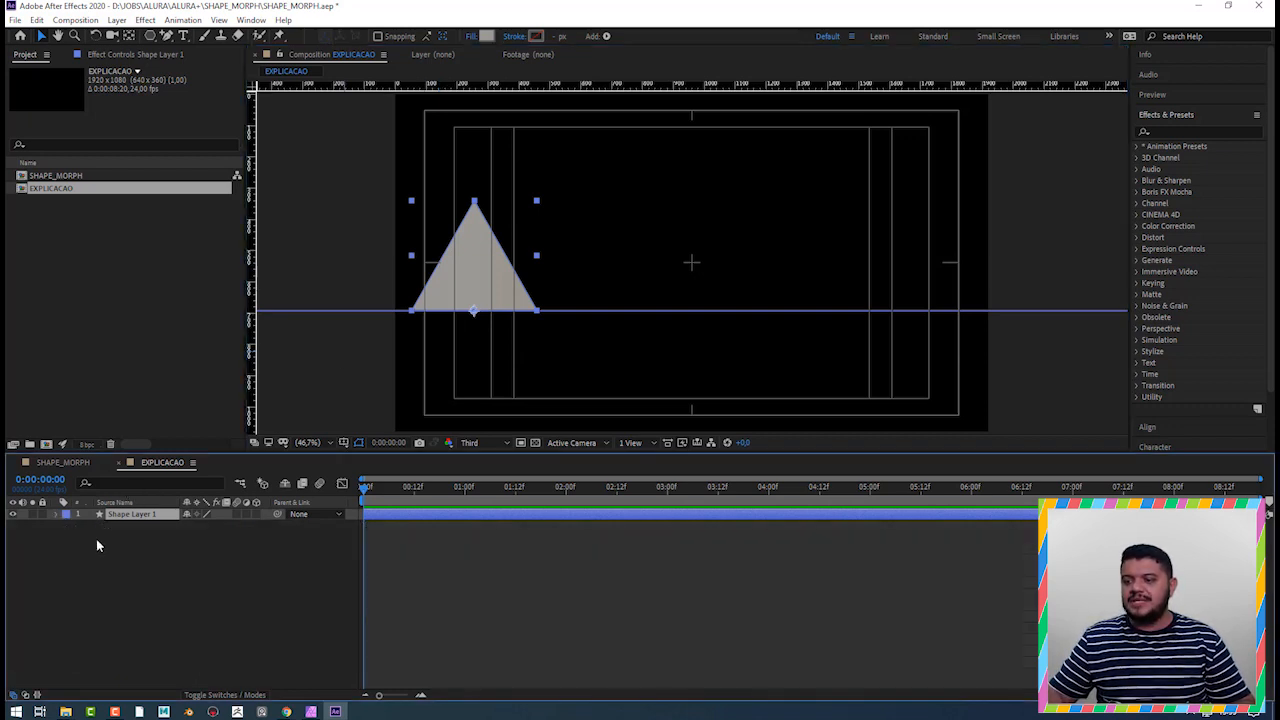
left_click(121, 584)
left_click(150, 35)
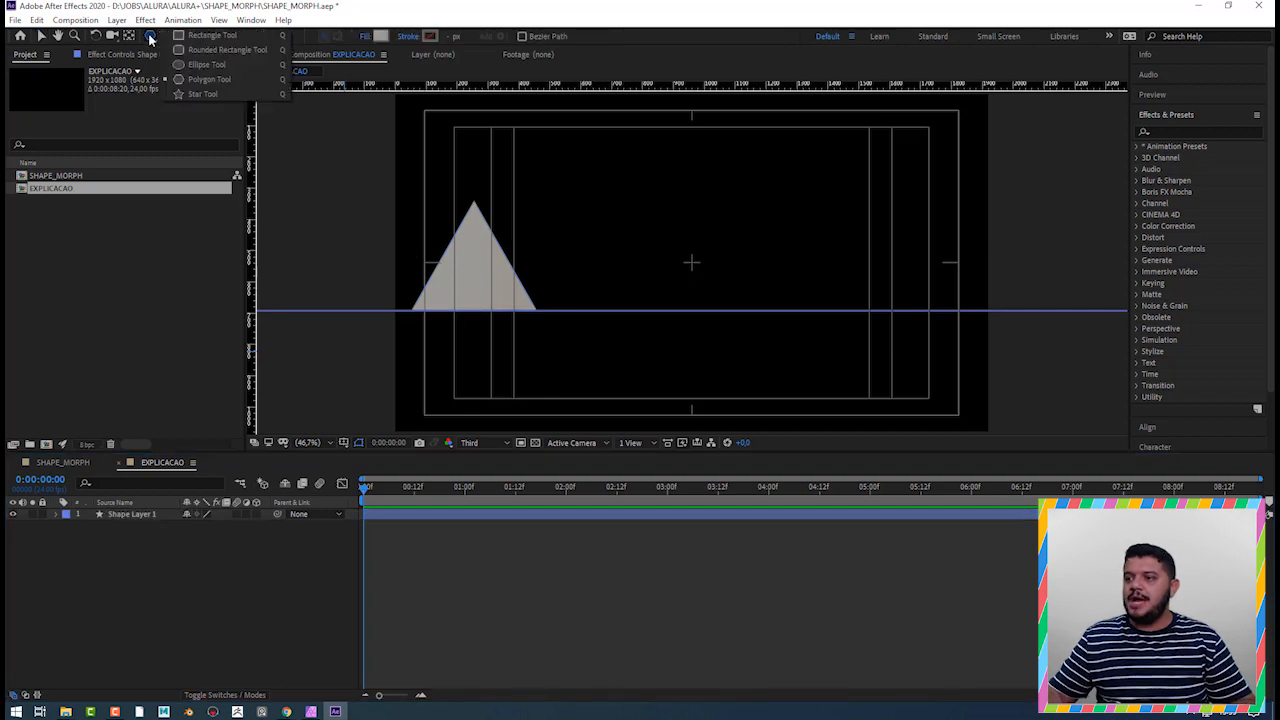
left_click(205, 35)
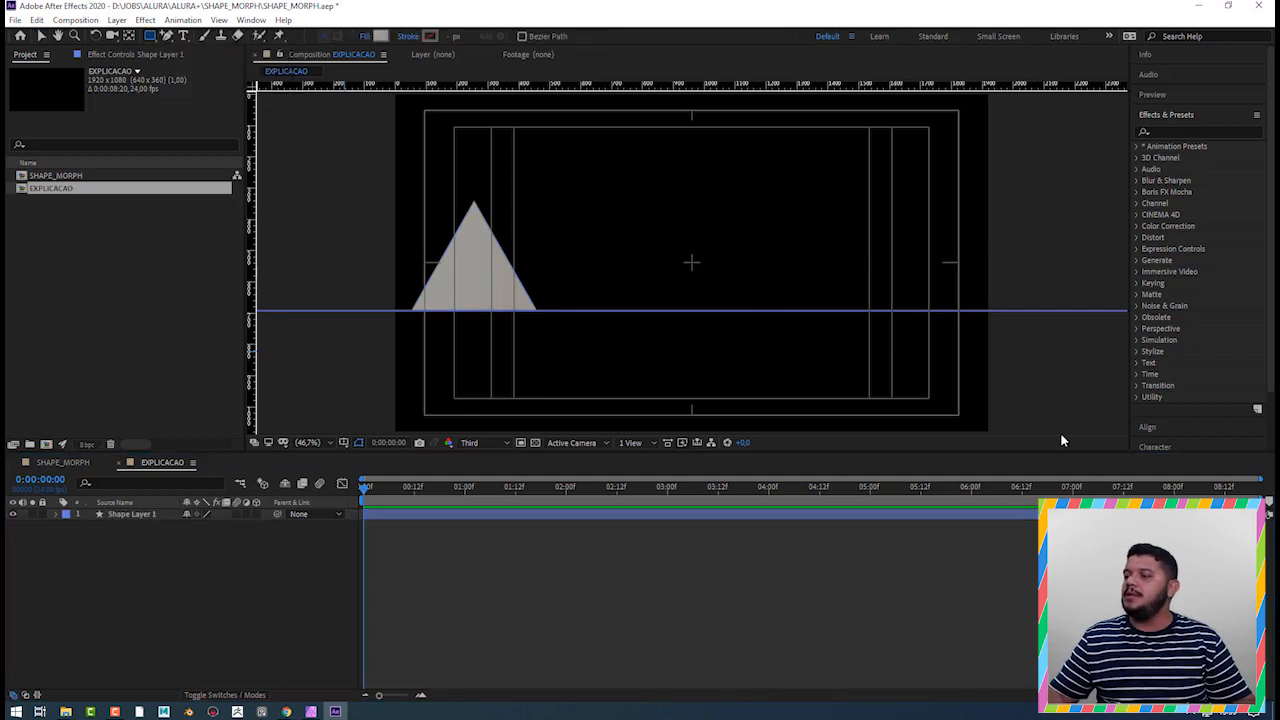
left_click(120, 513)
left_click_drag(666, 207, 784, 326)
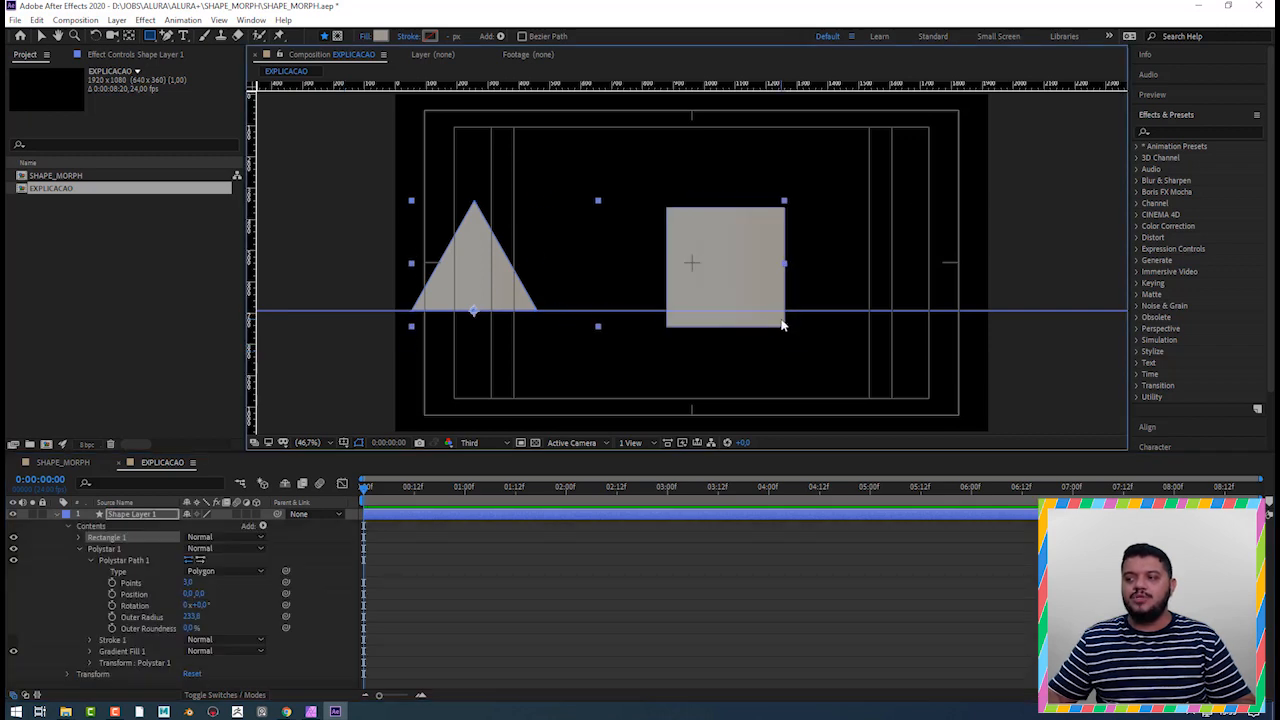
- Undo the square drawn inside Shape Layer 1, deselect the layer and collapse its properties
key("ctrl+z")
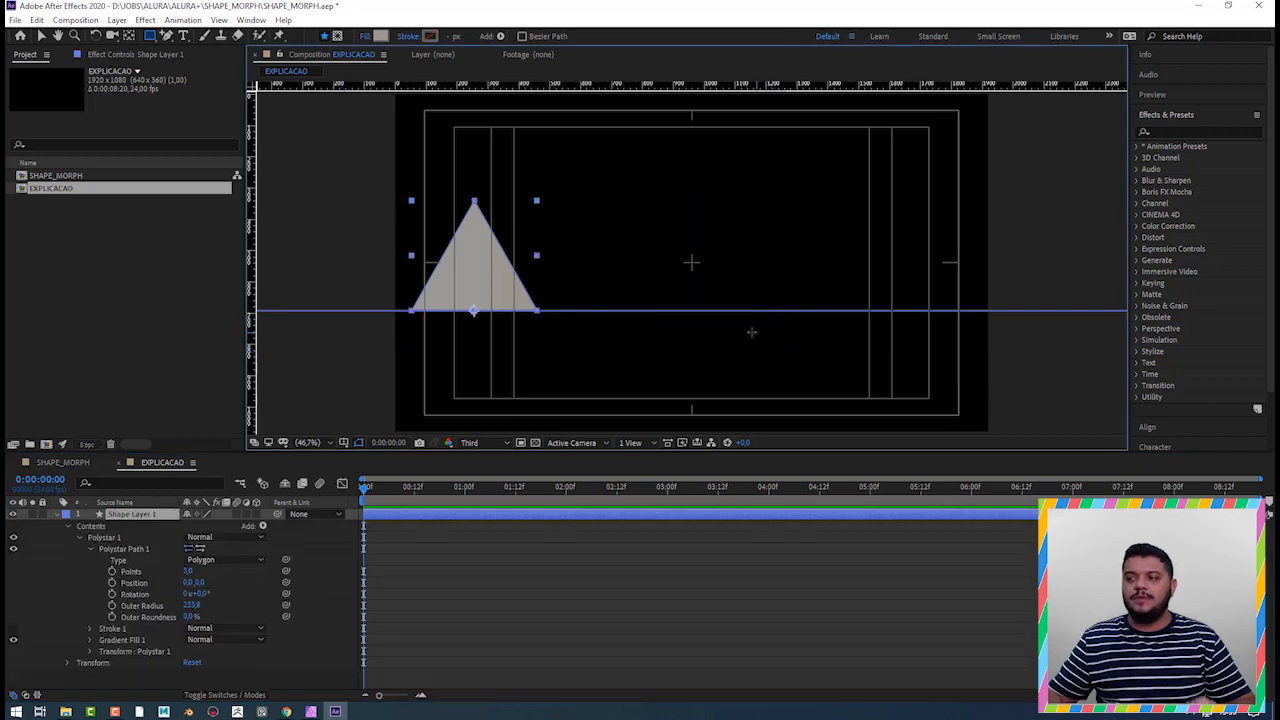
left_click(530, 479)
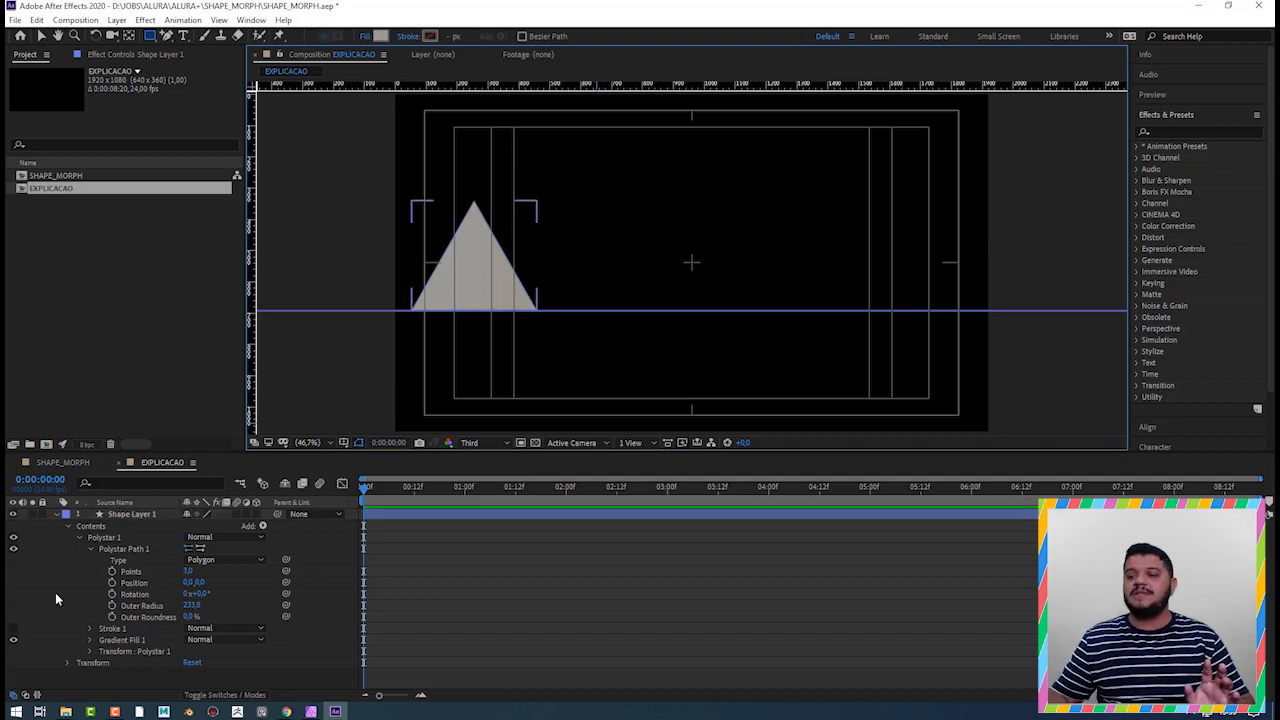
left_click(56, 514)
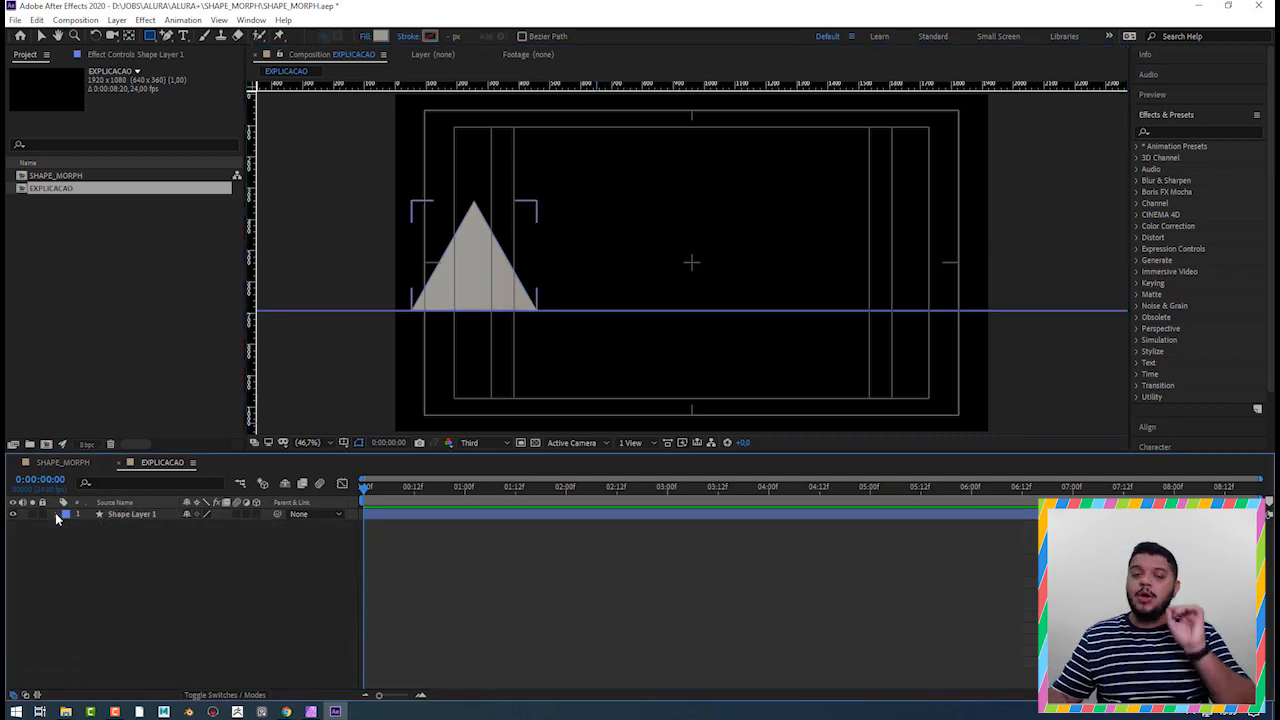
- Draw a square resting on the guide as a separate shape layer, and place its anchor point at the middle of its base
left_click(1093, 323)
mouse_move(749, 203)
left_mouse_down()
mouse_move(851, 308)
mouse_move(884, 312)
left_mouse_up()
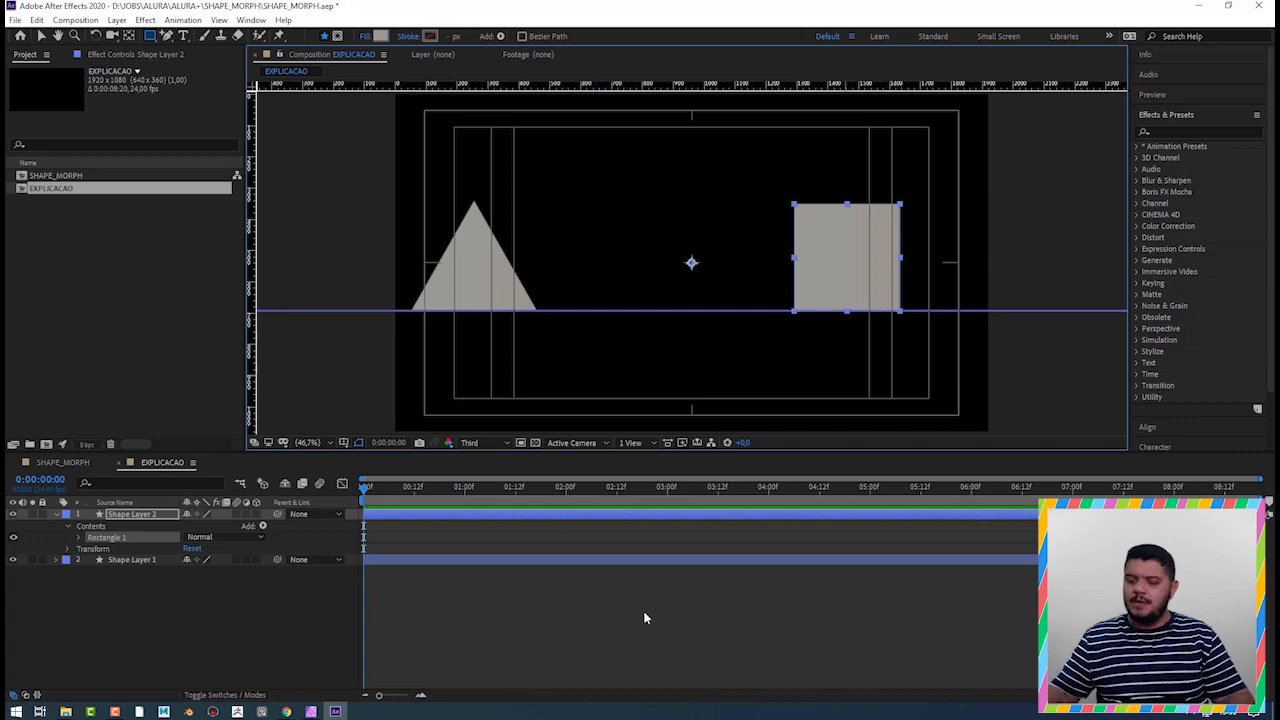
left_click(129, 36)
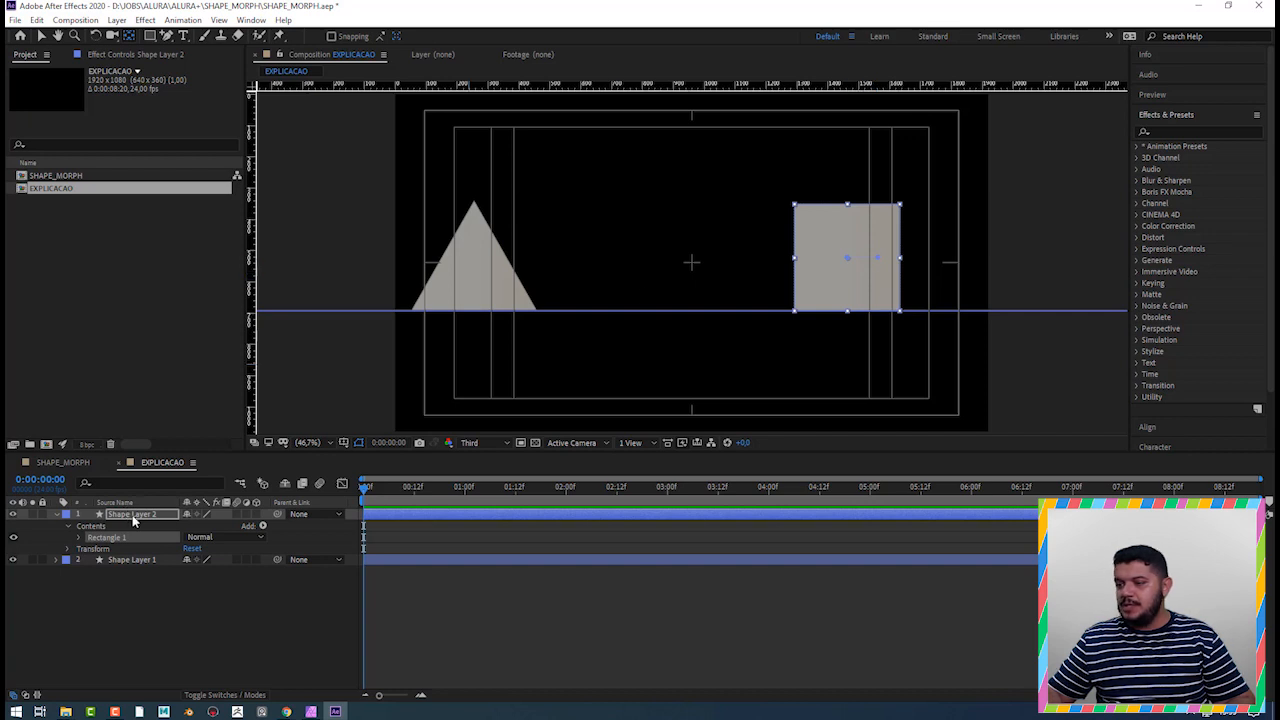
left_click_drag(848, 260, 852, 322)
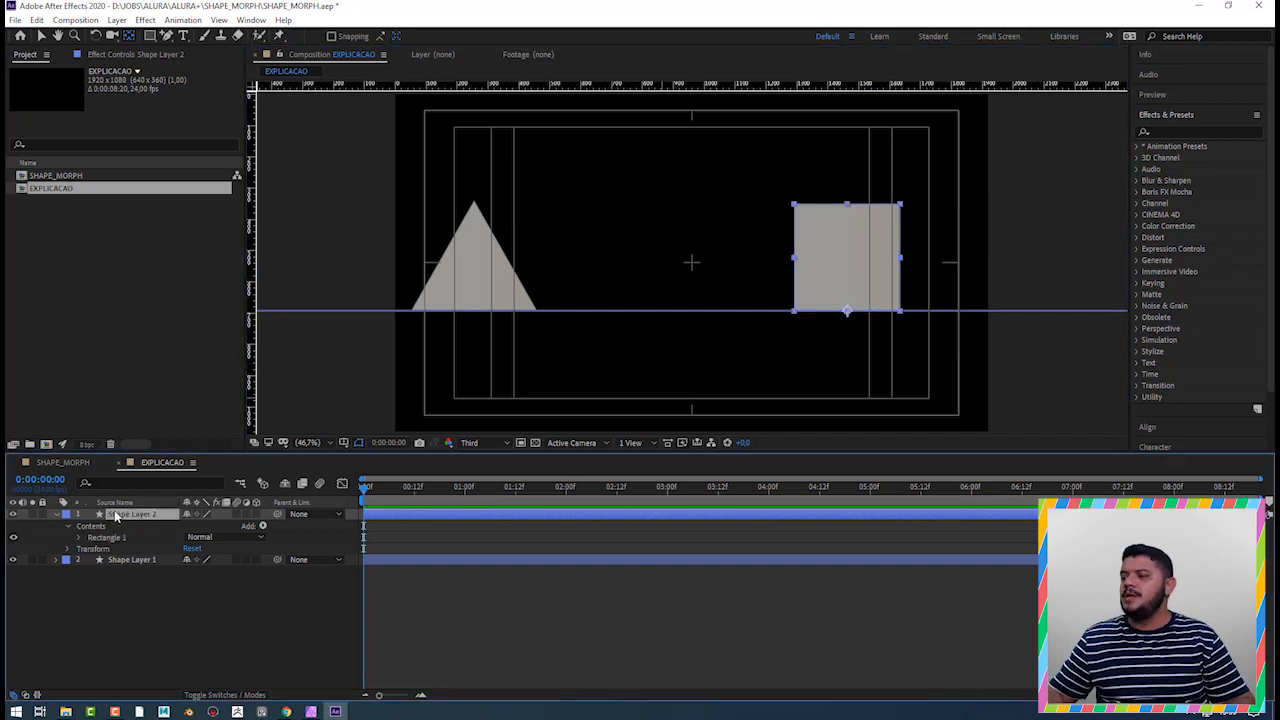
- Give both shape layers a solid yellow-orange fill
left_click_drag(163, 645, 87, 502)
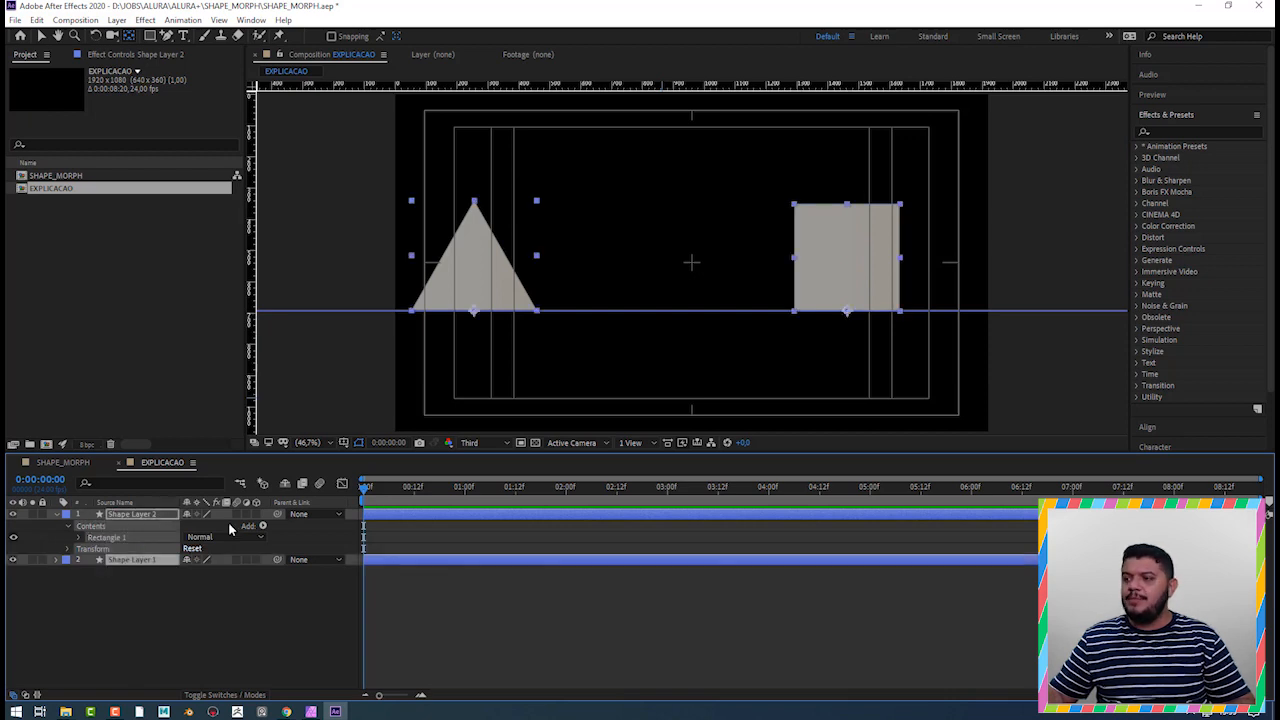
left_click(150, 35)
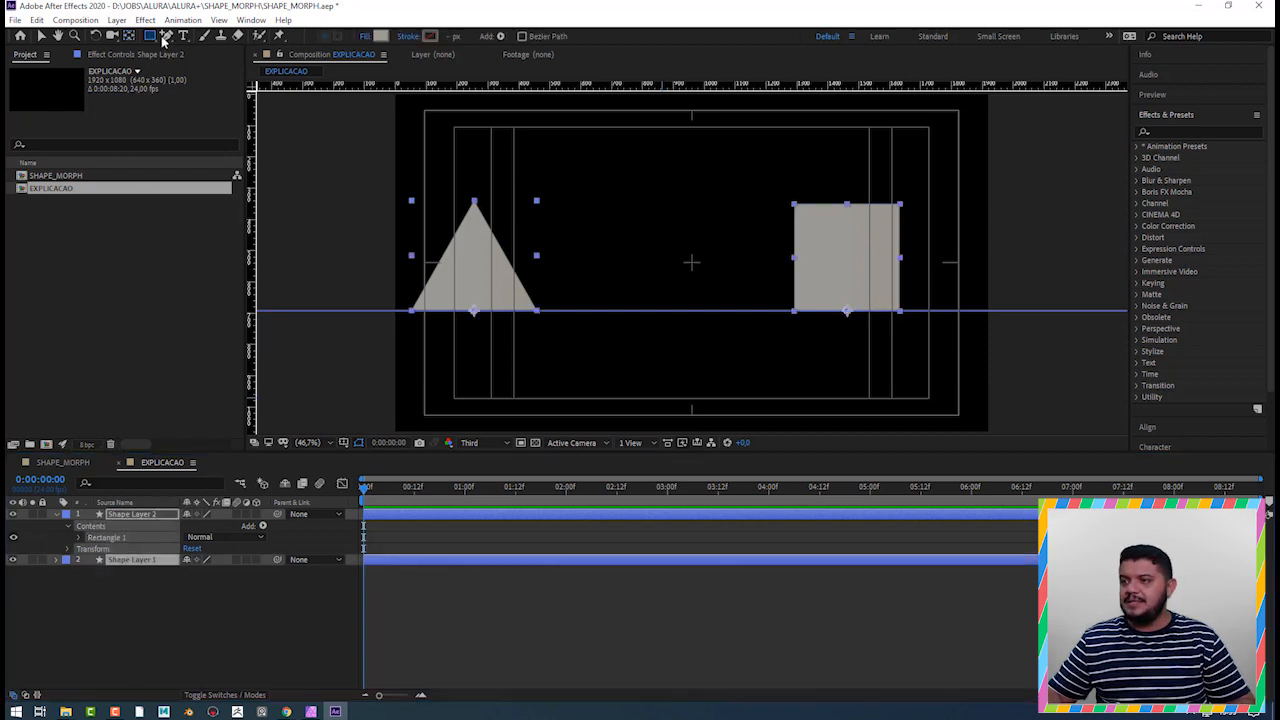
left_click(378, 38)
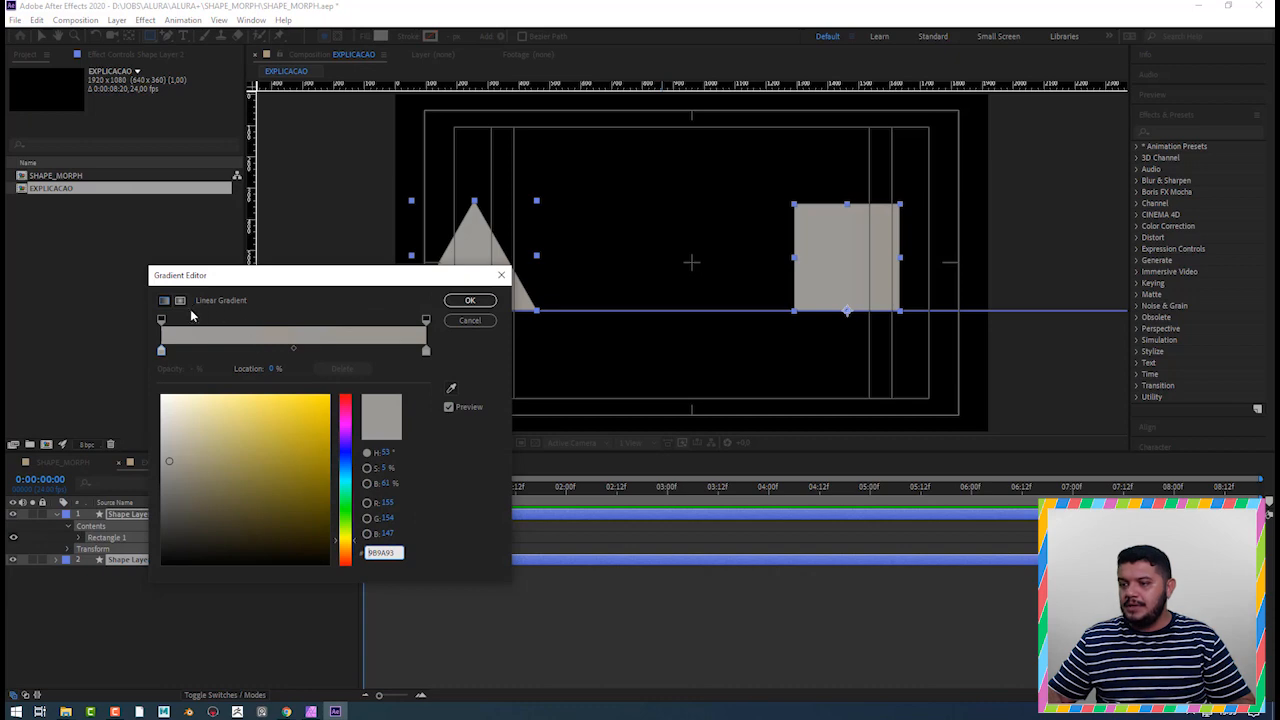
left_click(470, 320)
left_click(365, 38)
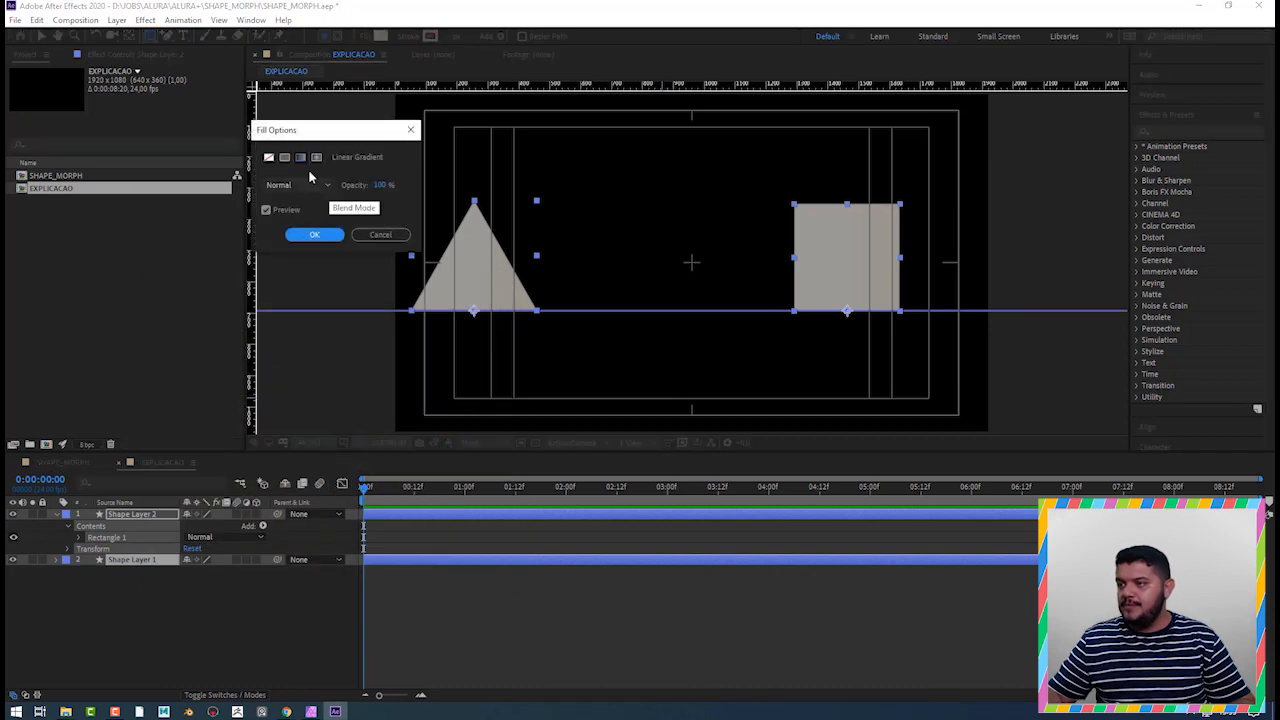
left_click(316, 234)
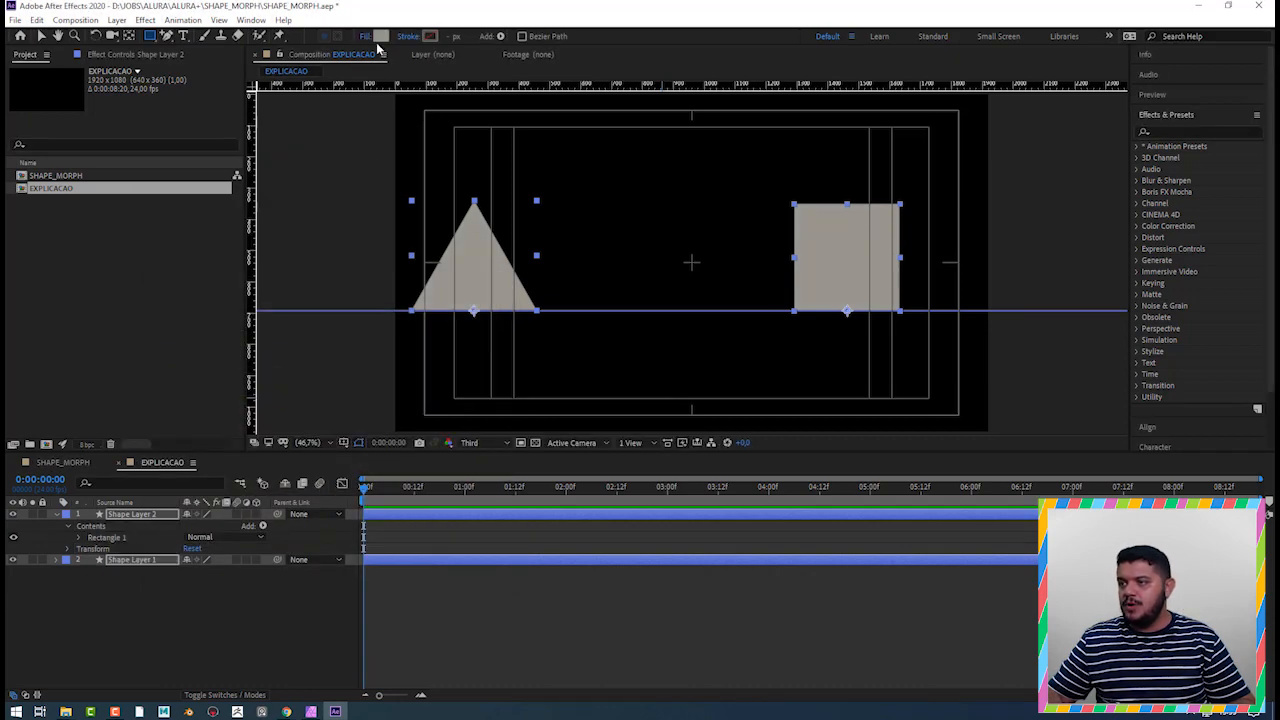
left_click(380, 37)
mouse_move(342, 166)
left_mouse_down()
mouse_move(309, 135)
mouse_move(374, 157)
mouse_move(315, 127)
left_mouse_up()
left_click(515, 136)
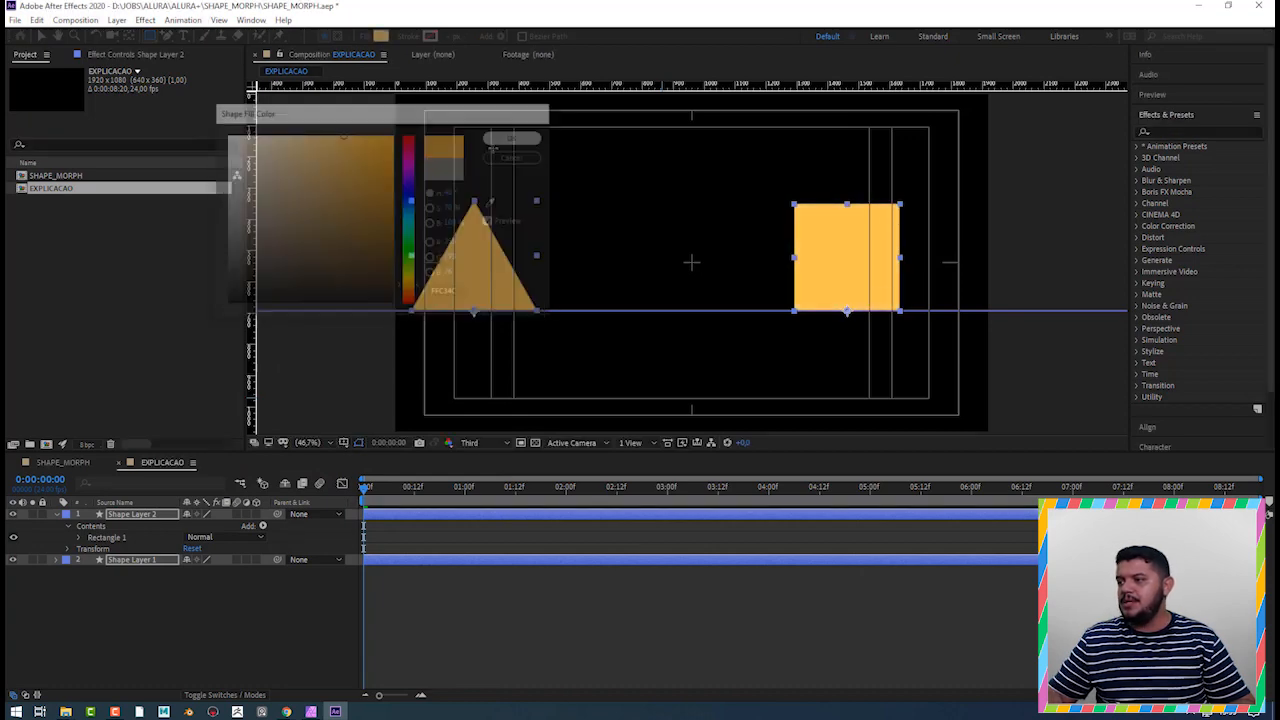
left_click(507, 620)
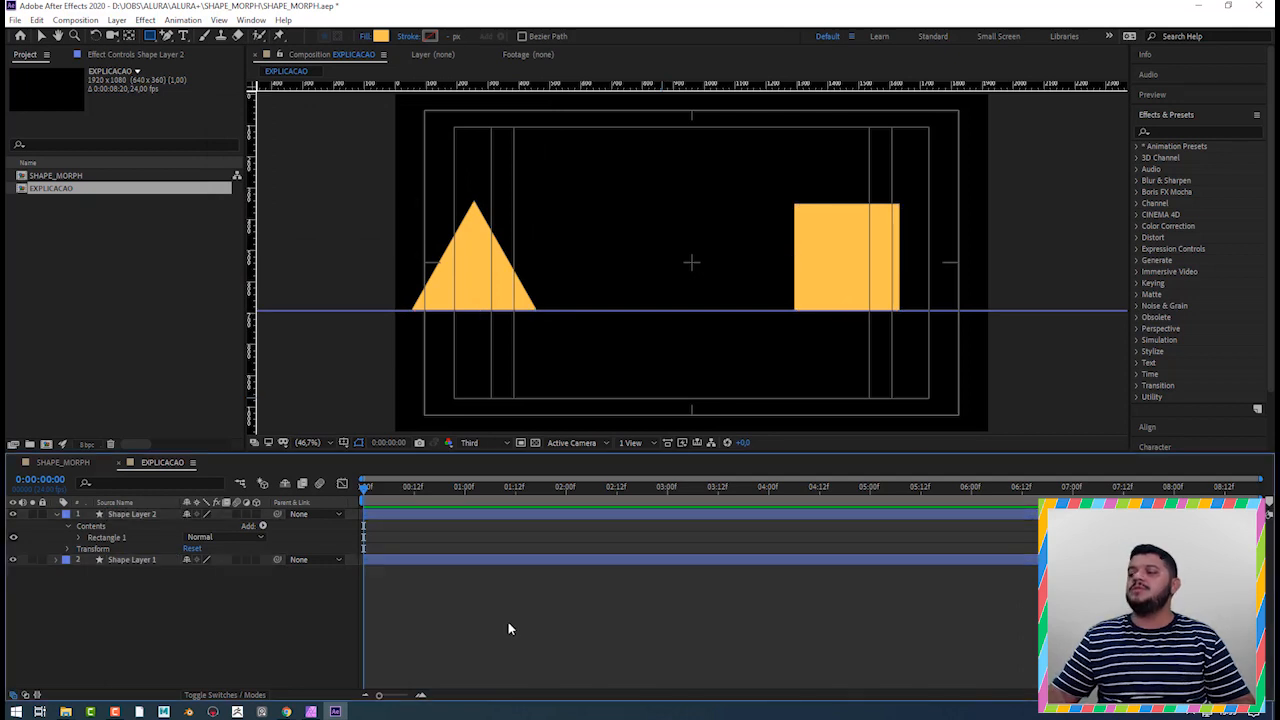
- Move the square to the right along the guide until its right edge reaches the title-safe line
key("v")
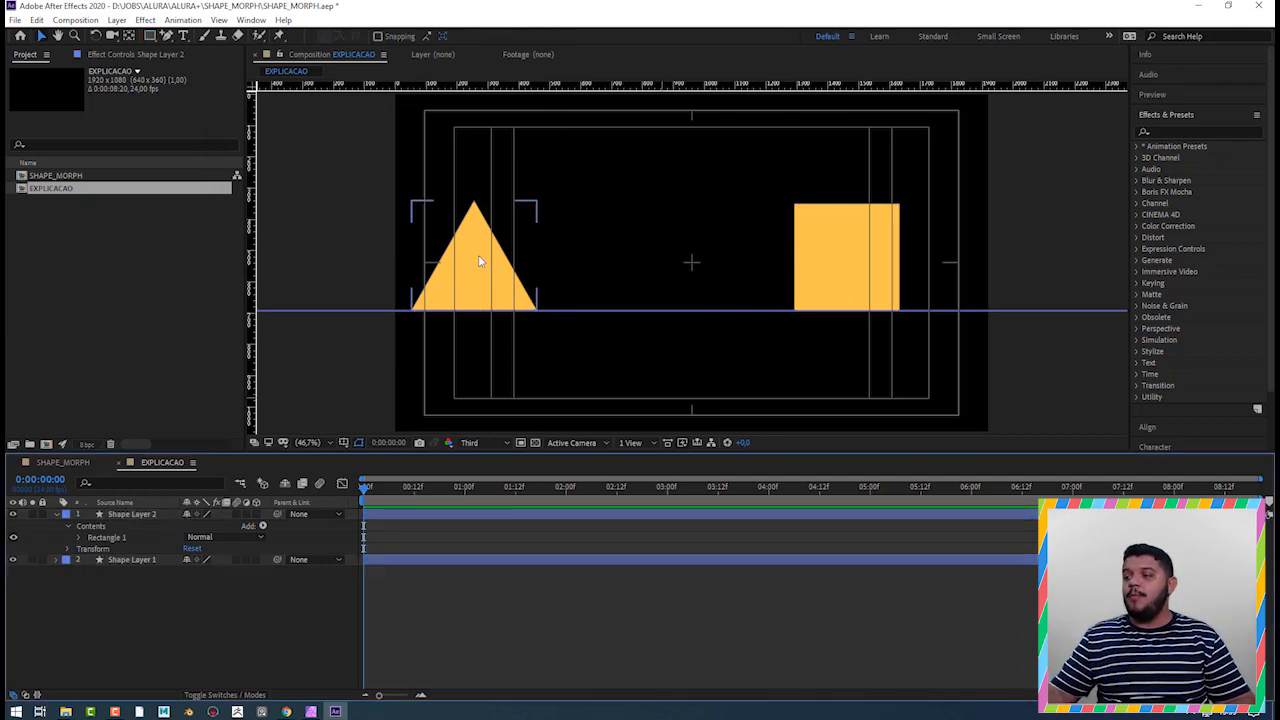
left_click(870, 237)
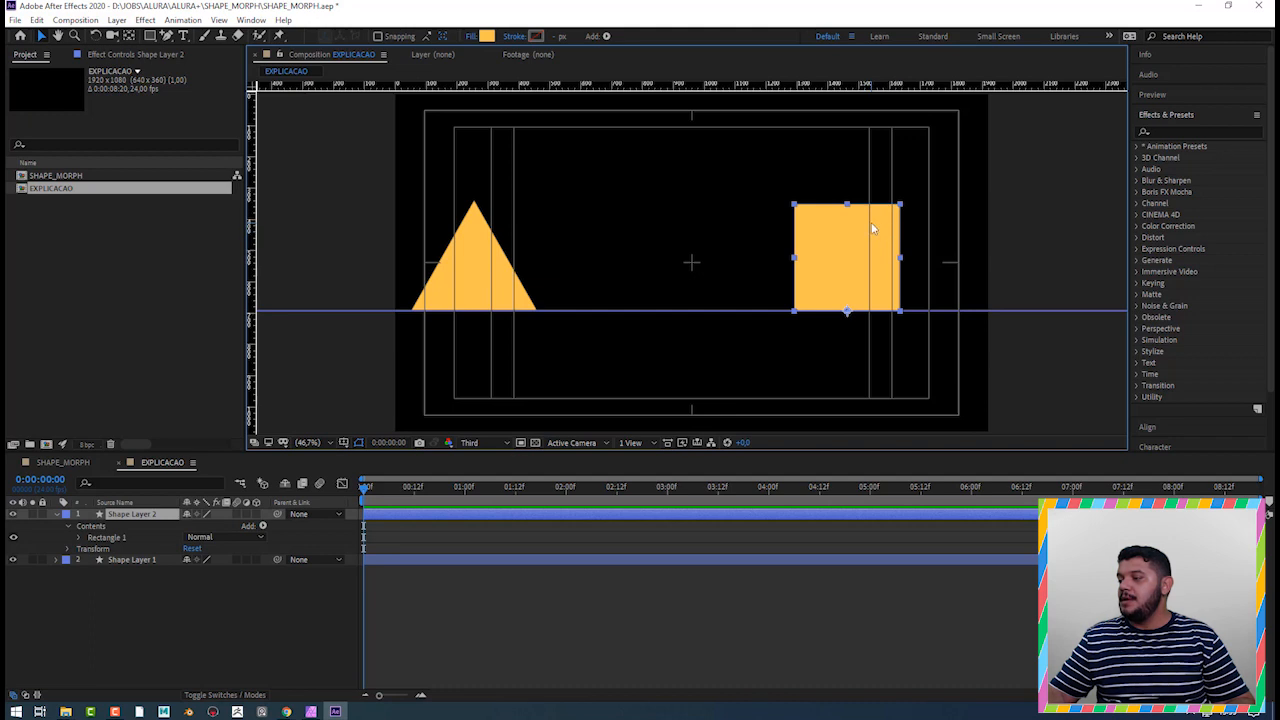
key("shift+Right")
key("shift+Right")
key("shift+Right")
key("shift+Right")
key("shift+Right")
key("shift+Right")
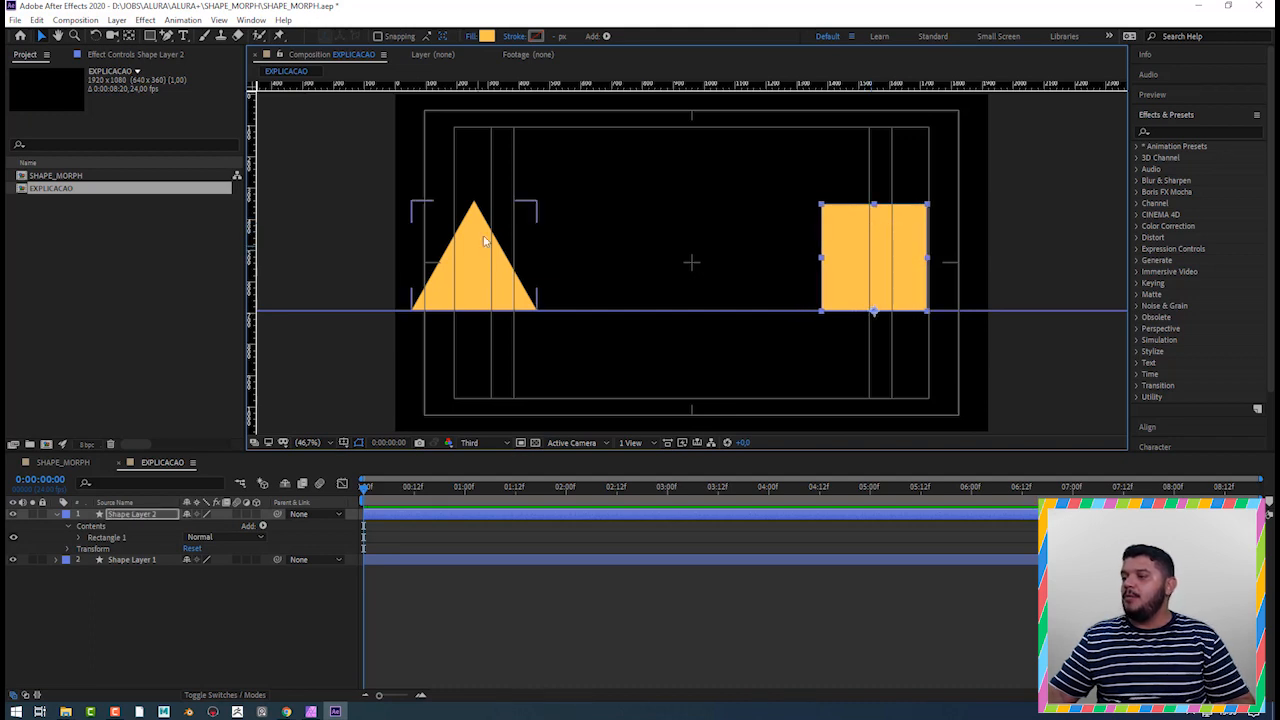
left_click(490, 268)
left_click(911, 257)
left_click_drag(318, 180, 538, 444)
left_click_drag(724, 194, 955, 451)
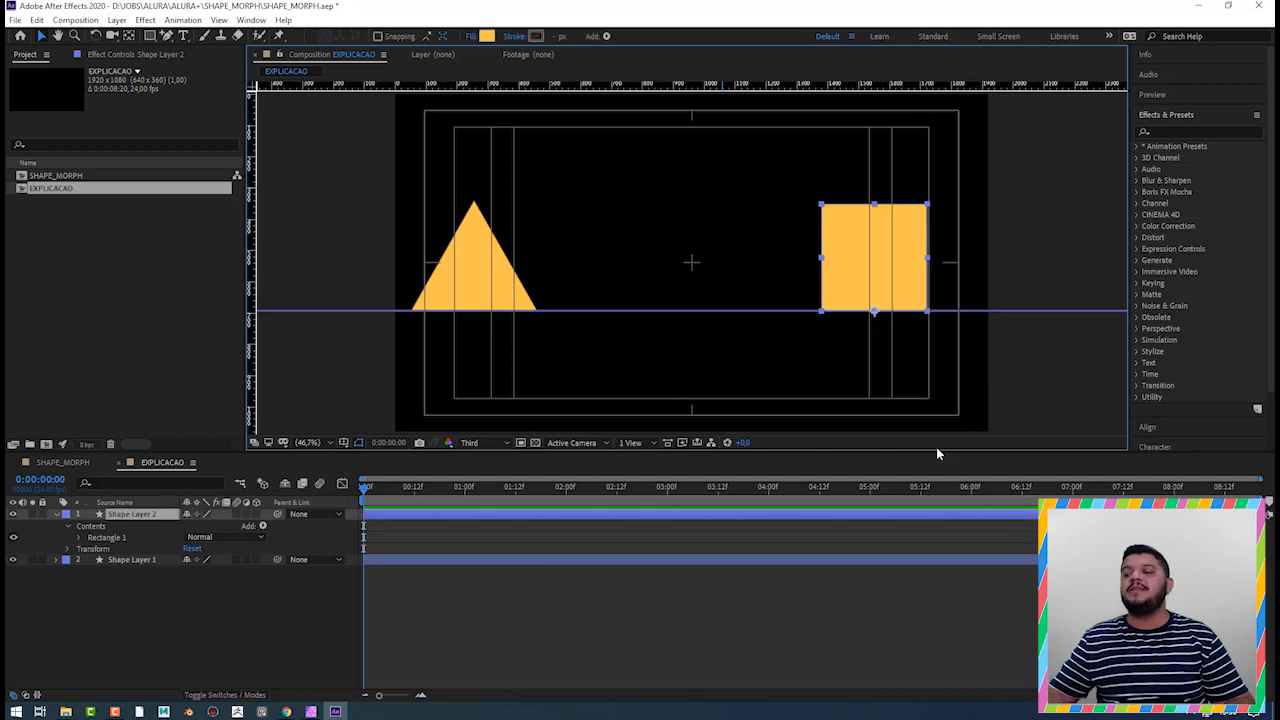
- Reveal the triangle layer's Position and Rotation properties and separate the Position dimensions
left_click_drag(574, 189, 307, 428)
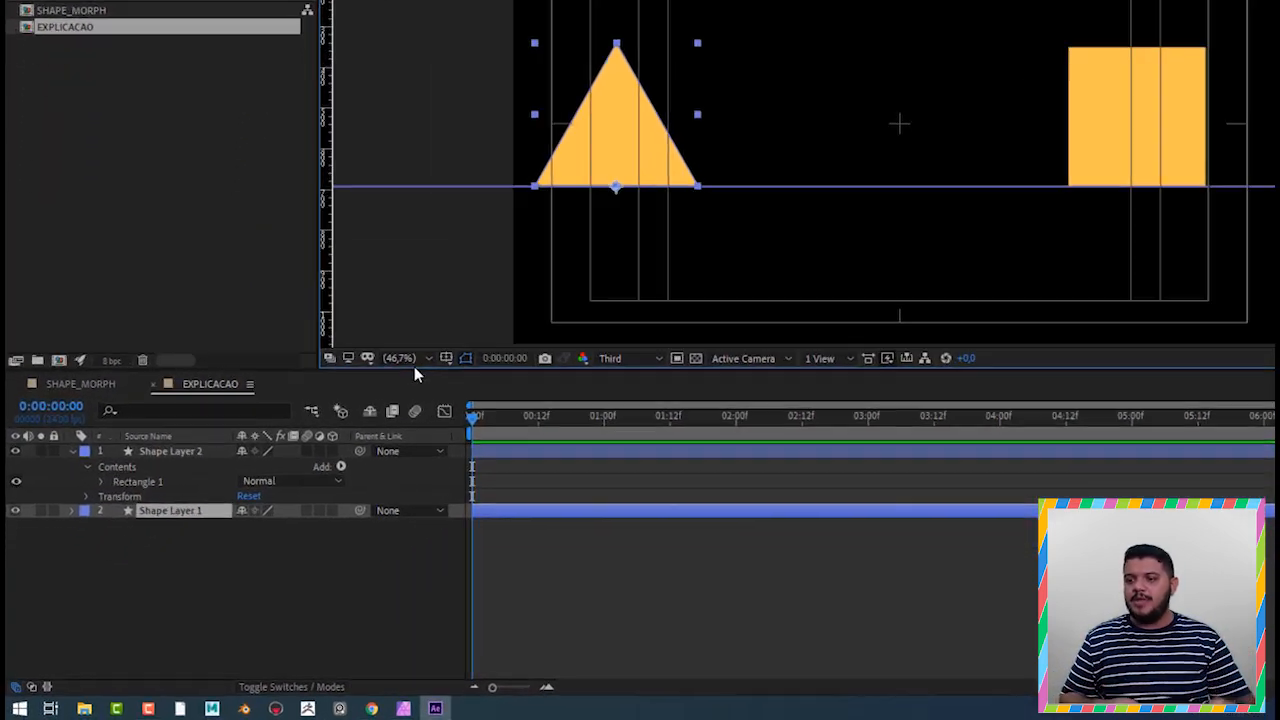
key("p")
key("shift+r")
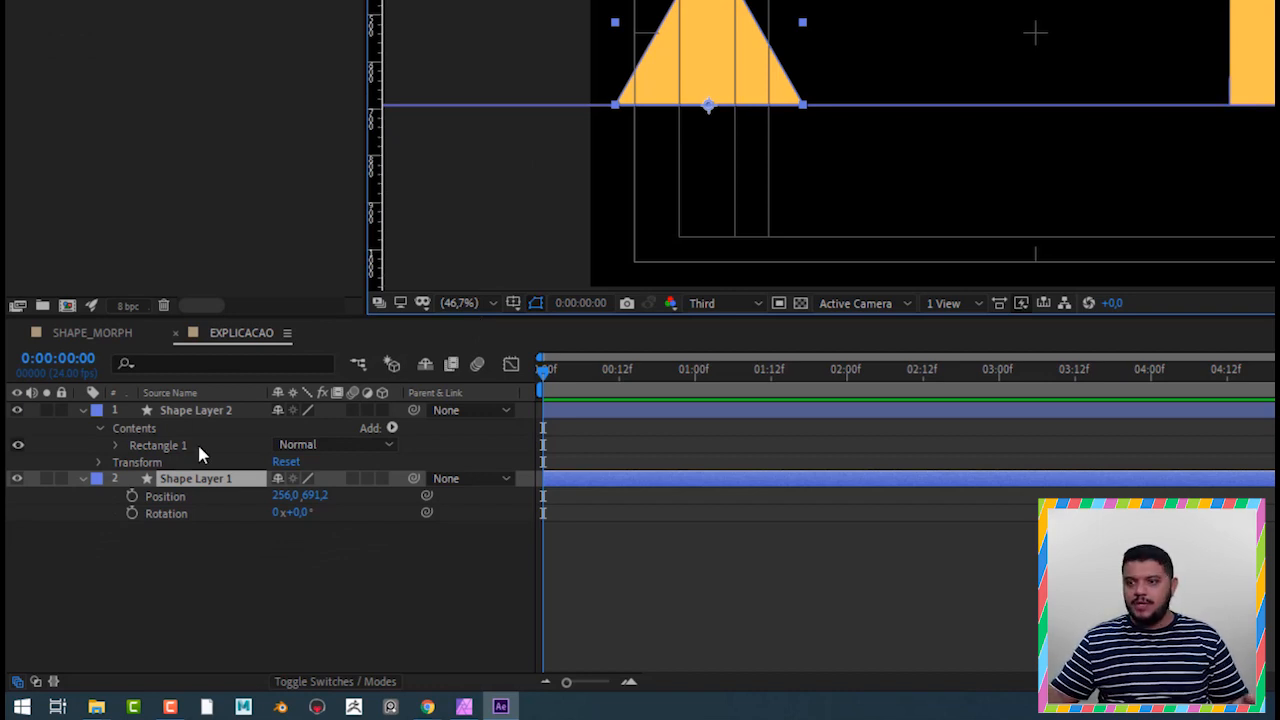
right_click(168, 497)
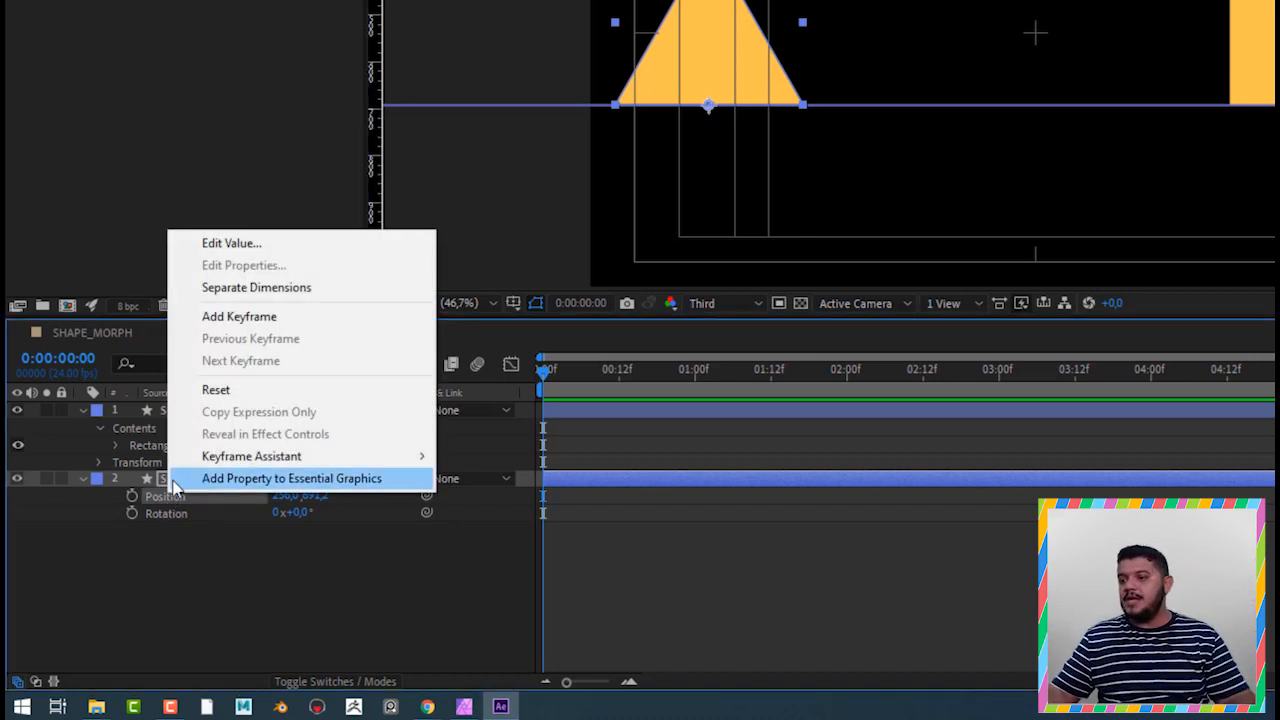
left_click(340, 288)
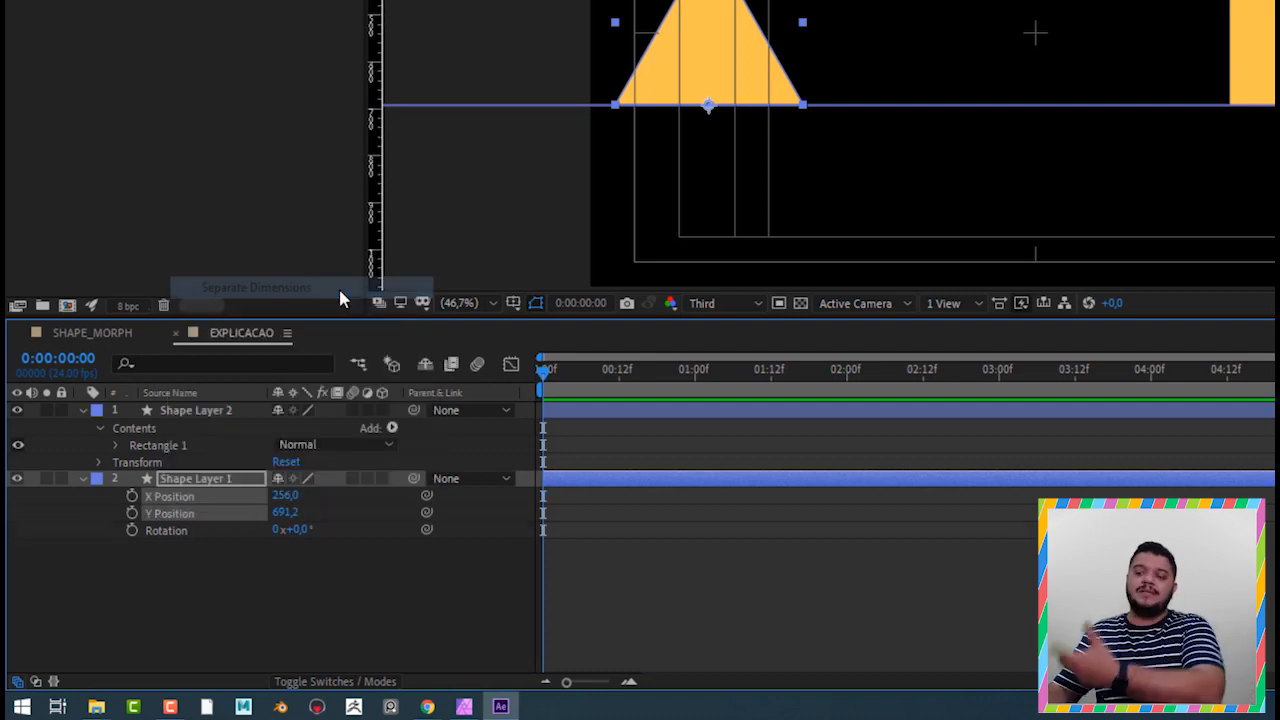
- Enable keyframing for Shape Layer 1's X Position and Rotation at frame 0, and show only its animated properties
left_click(157, 589)
left_click(183, 500)
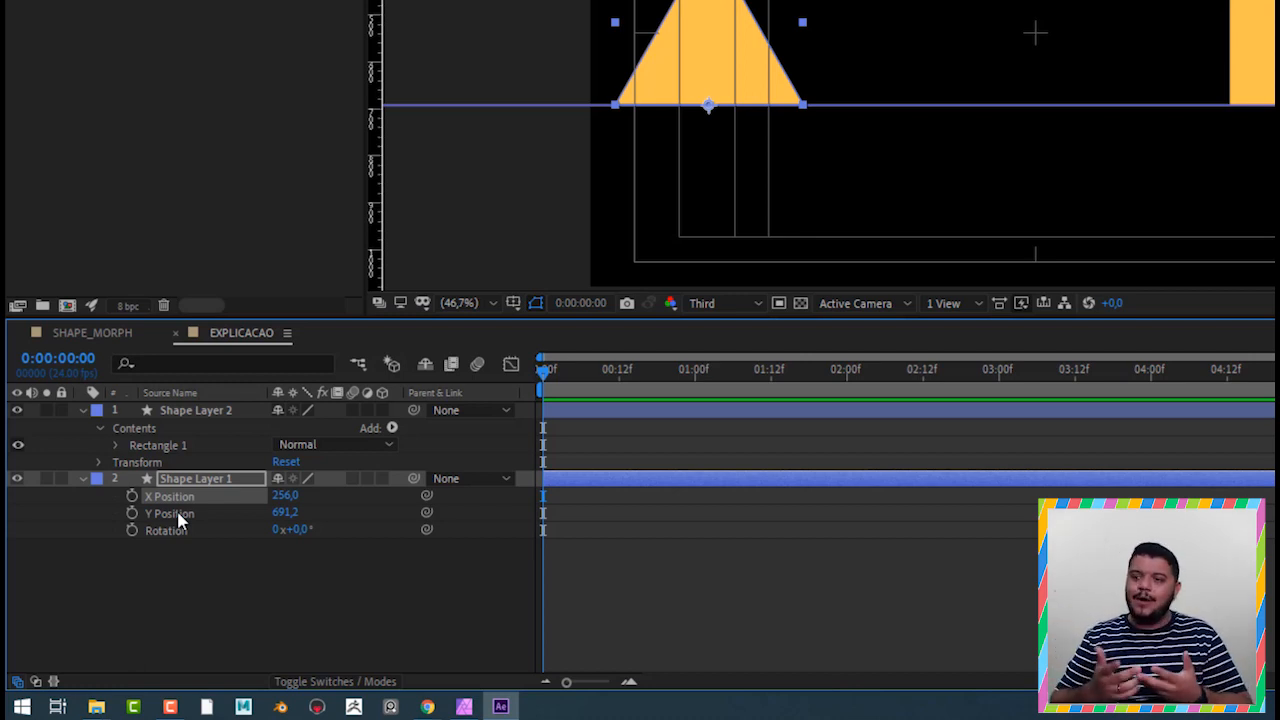
left_click(131, 530)
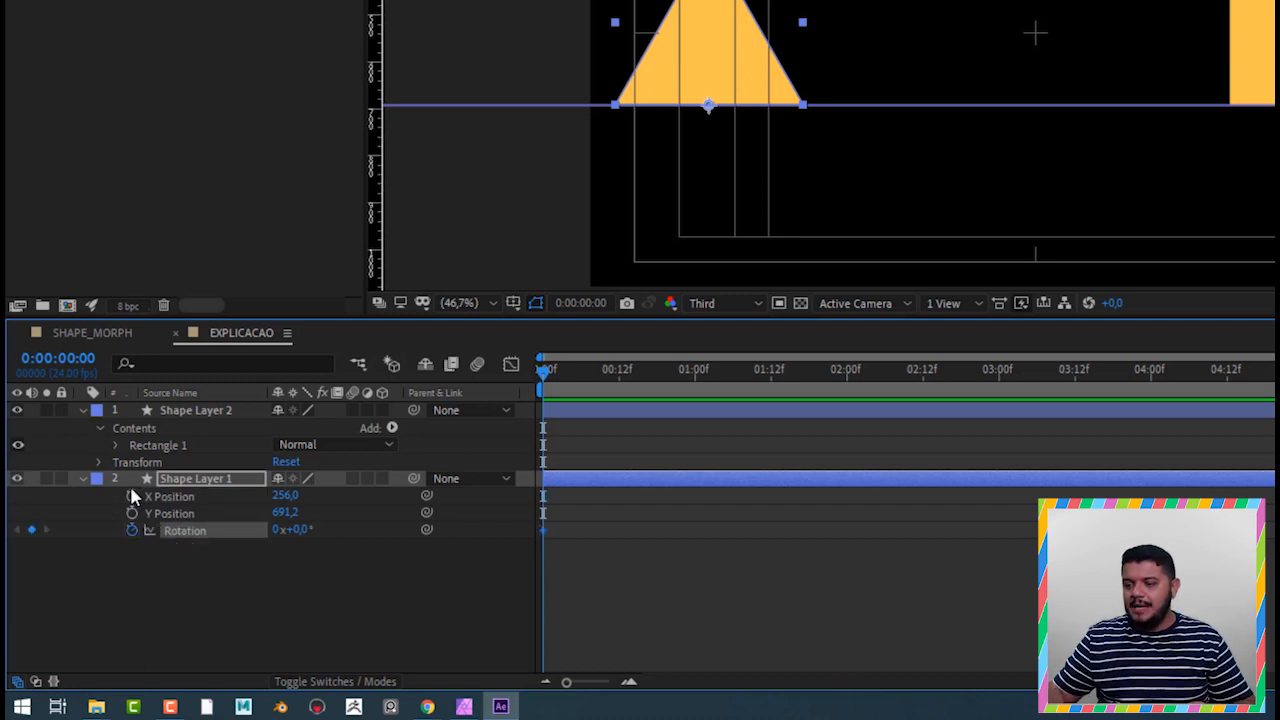
left_click(131, 496)
key("u")
key("u")
key("u")
key("u")
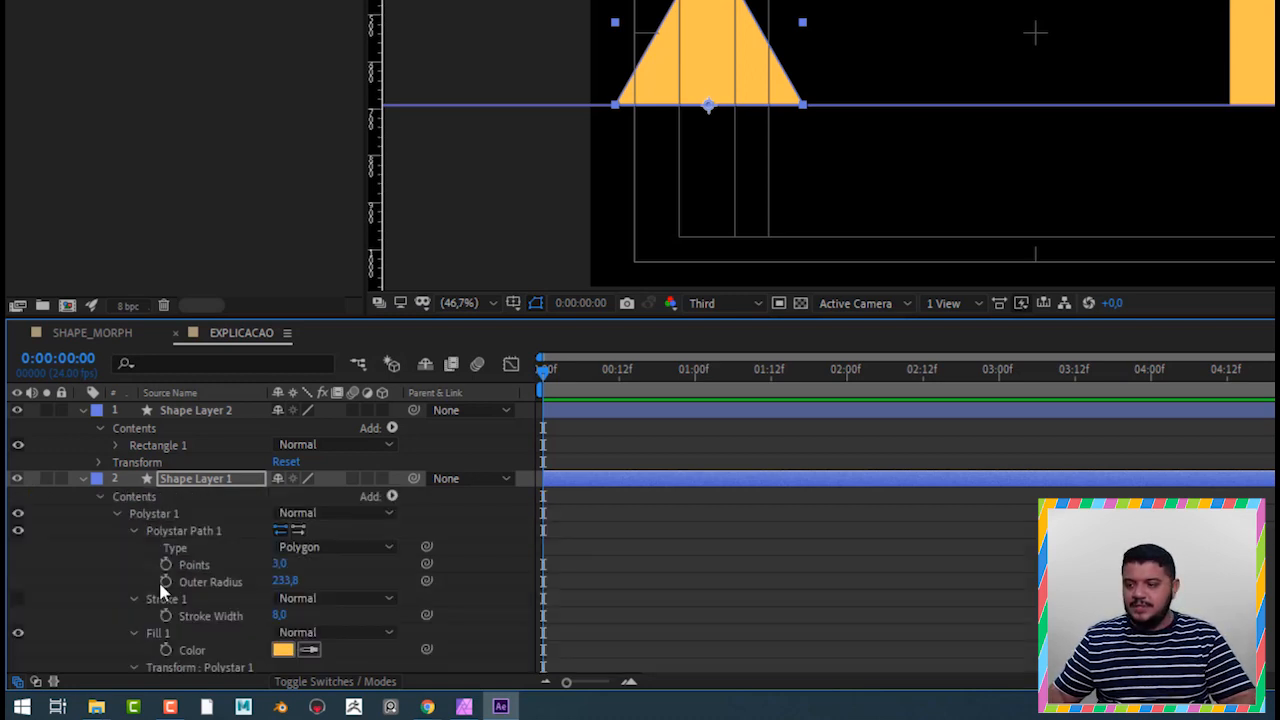
key("u")
key("u")
key("u")
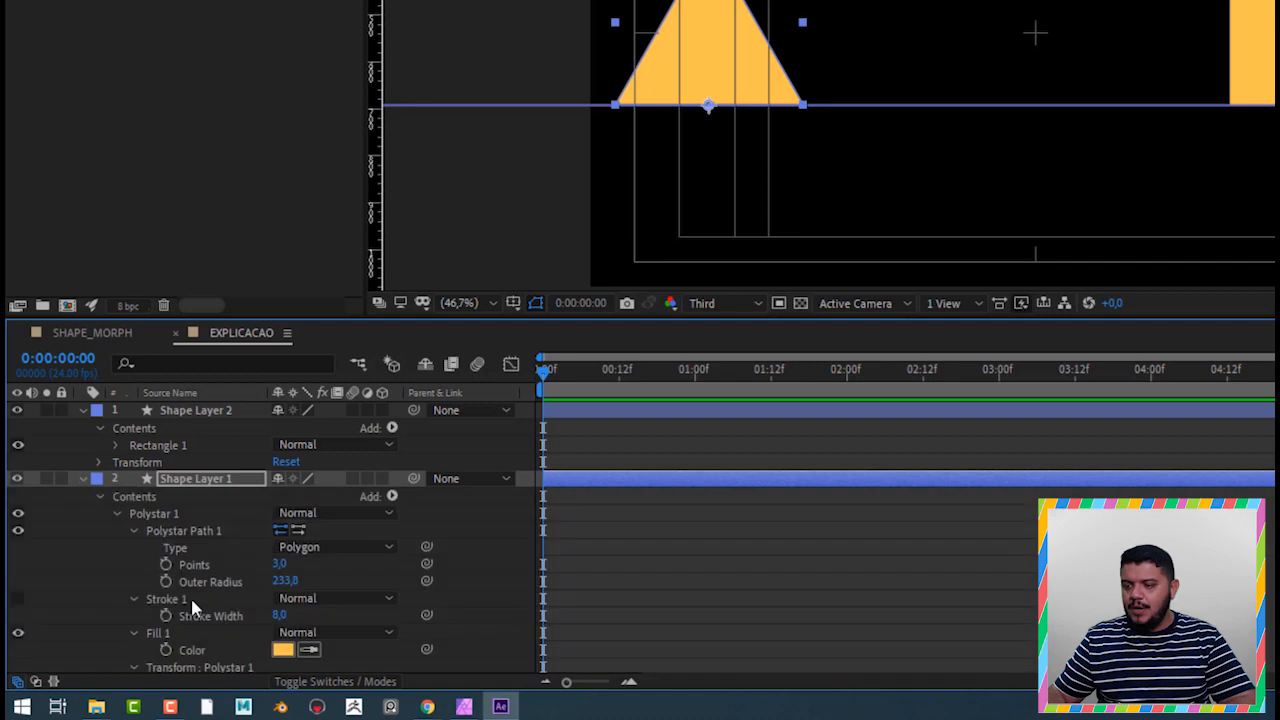
key("u")
key("u")
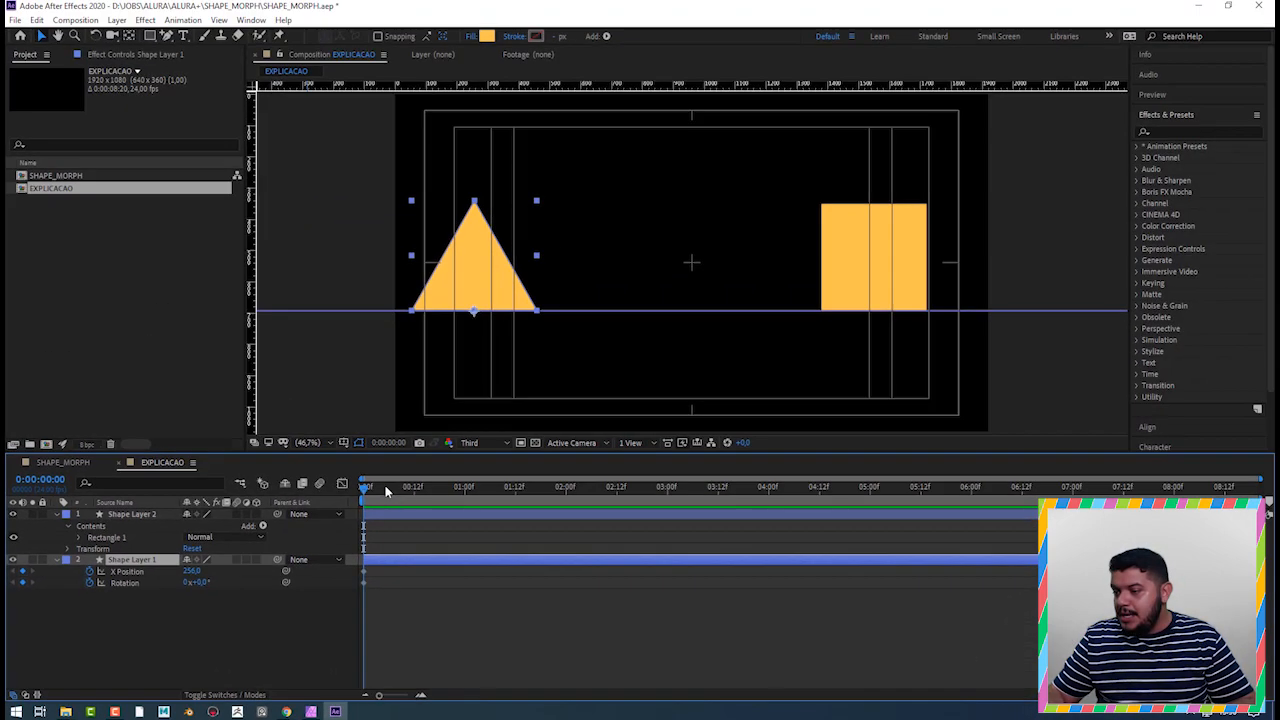
- At 0:00:00:10, keyframe the triangle's X Position at 198 and its Rotation at -14°
left_click_drag(385, 485, 404, 490)
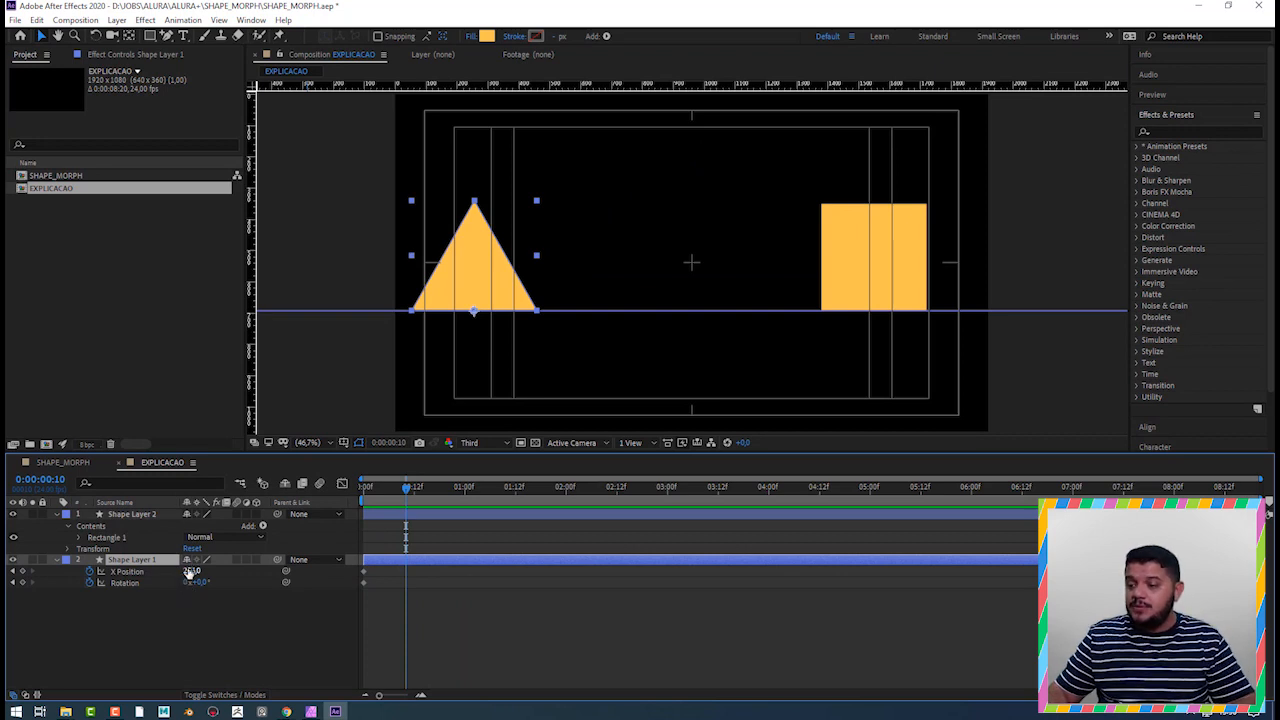
mouse_move(190, 571)
left_mouse_down()
mouse_move(136, 571)
mouse_move(187, 582)
left_mouse_up()
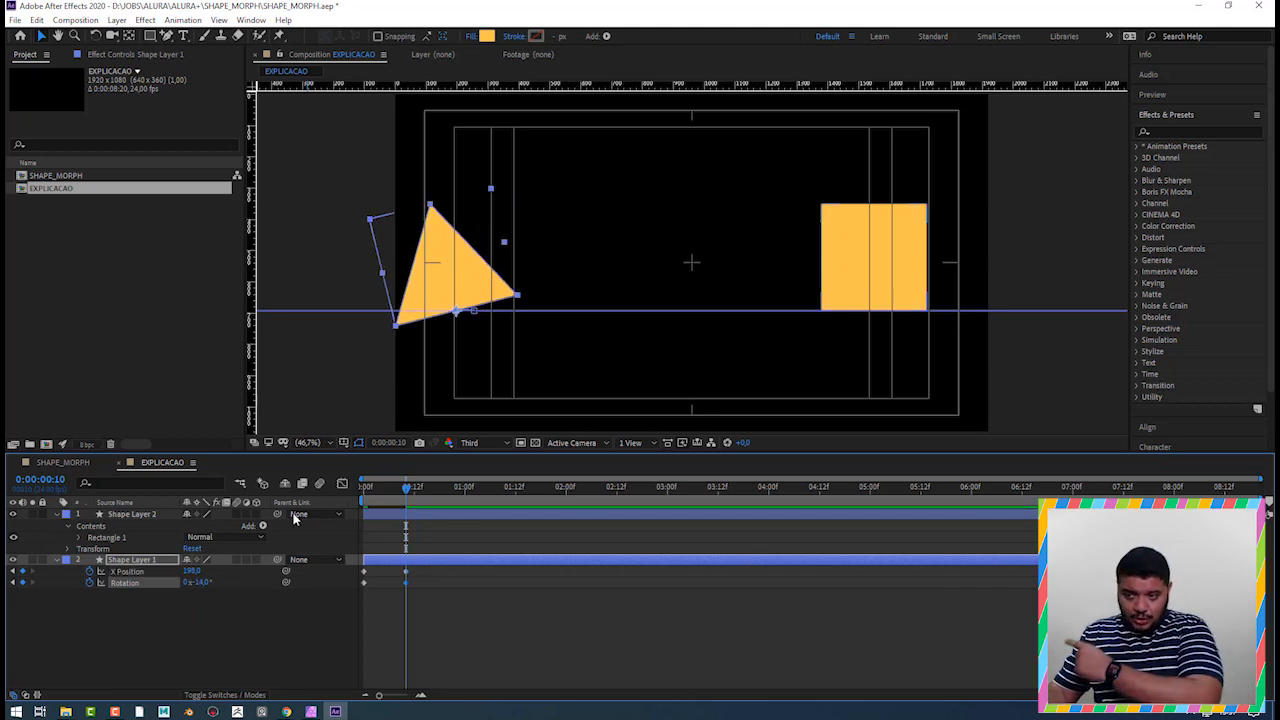
- Advance the time by 12 frames, and keyframe the triangle's X Position at 1572 and its Rotation at 9°
left_click(40, 480)
type("+12")
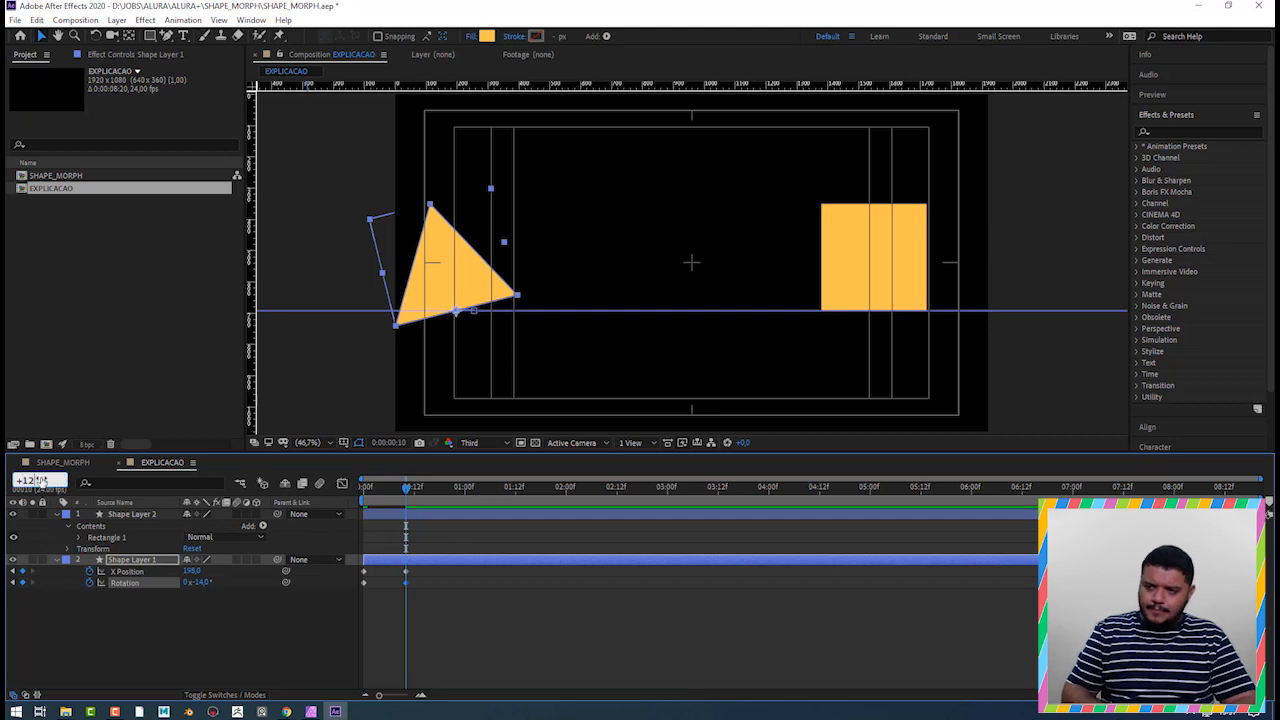
key("Return")
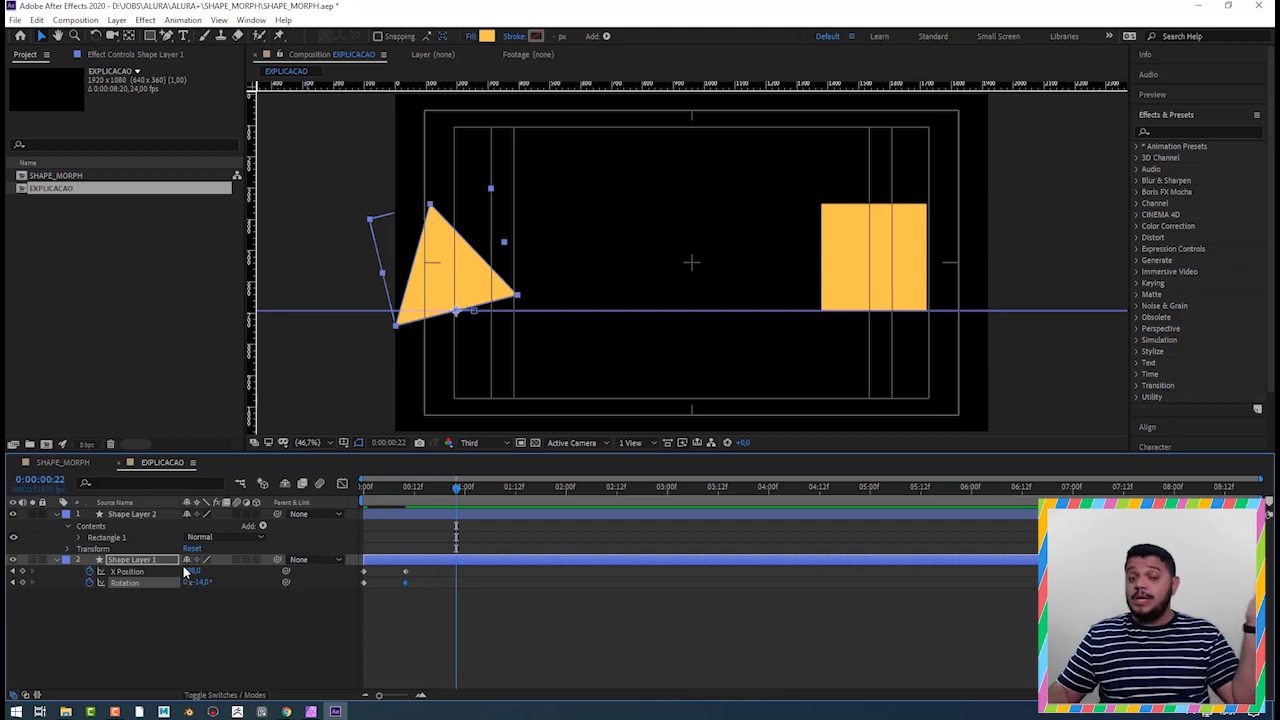
left_click_drag(186, 570, 431, 570)
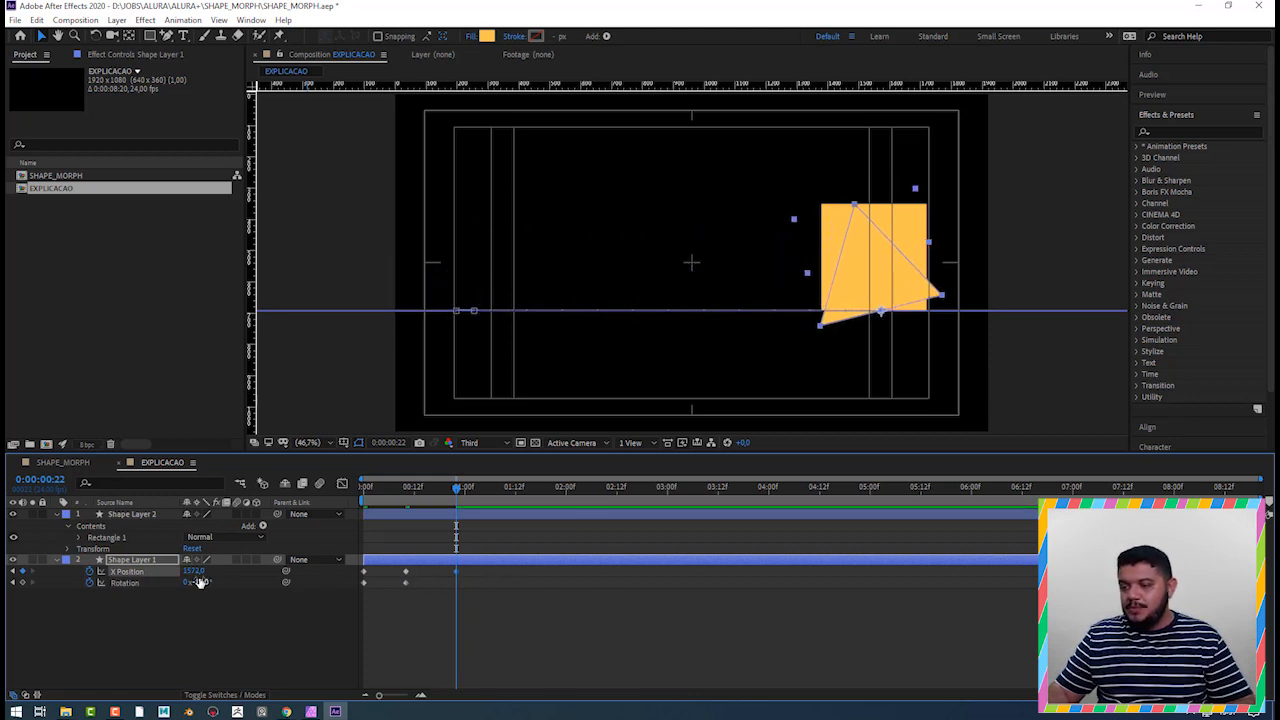
mouse_move(205, 582)
left_mouse_down()
mouse_move(224, 582)
mouse_move(212, 582)
left_mouse_up()
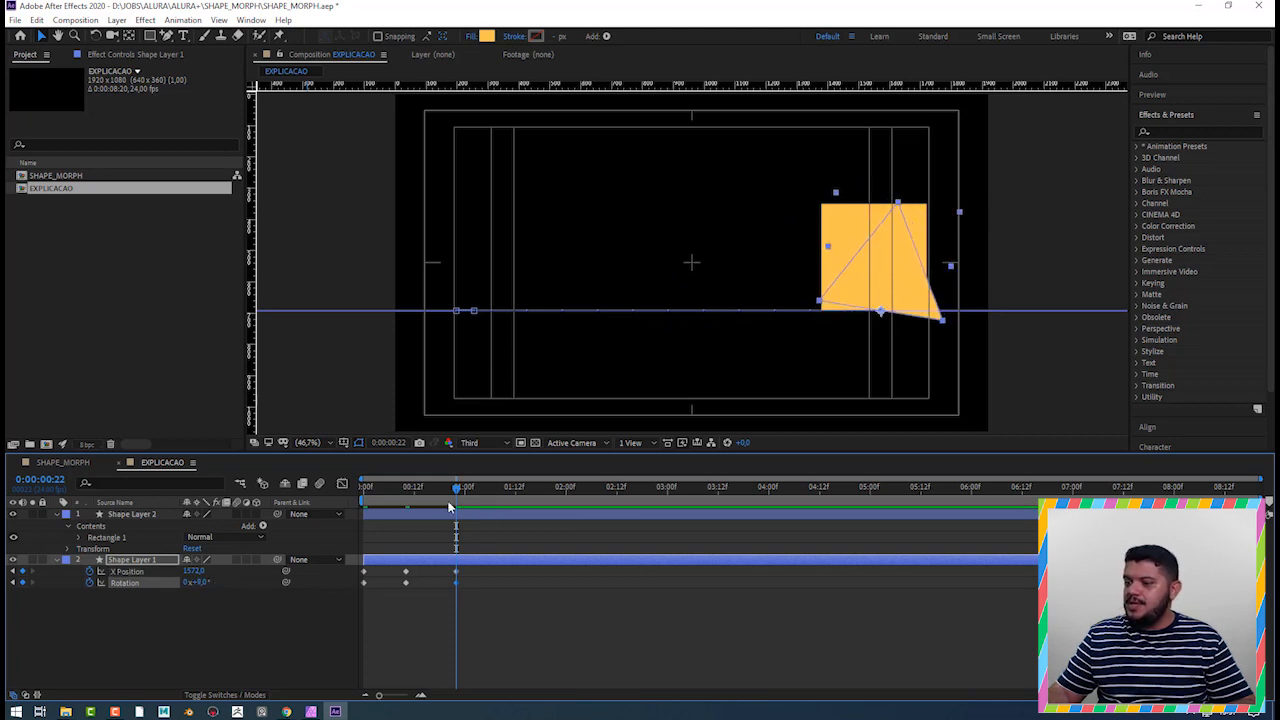
- Preview the triangle's movement toward the square and return the playhead to the start
key("space")
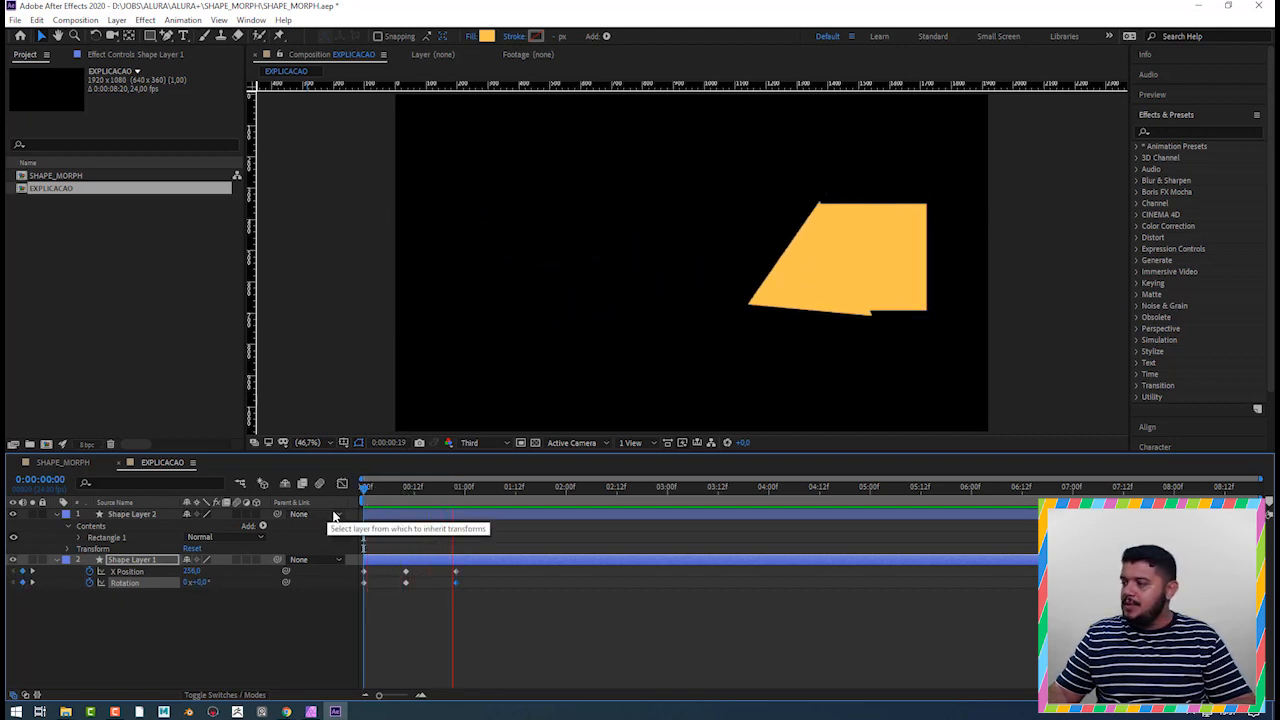
key("space")
left_click_drag(460, 485, 363, 488)
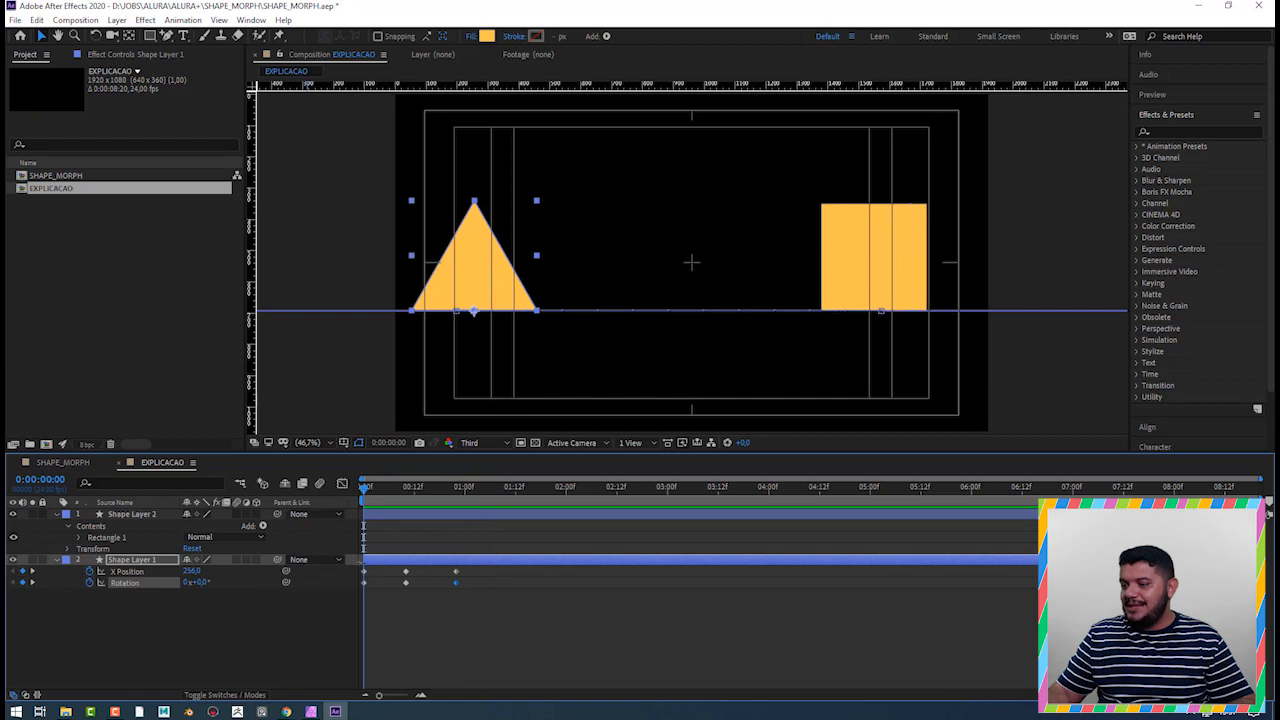
- Copy the triangle's starting 0° Rotation keyframe to 0:00:01:08
left_click(356, 583)
left_click(363, 583)
left_click(457, 488)
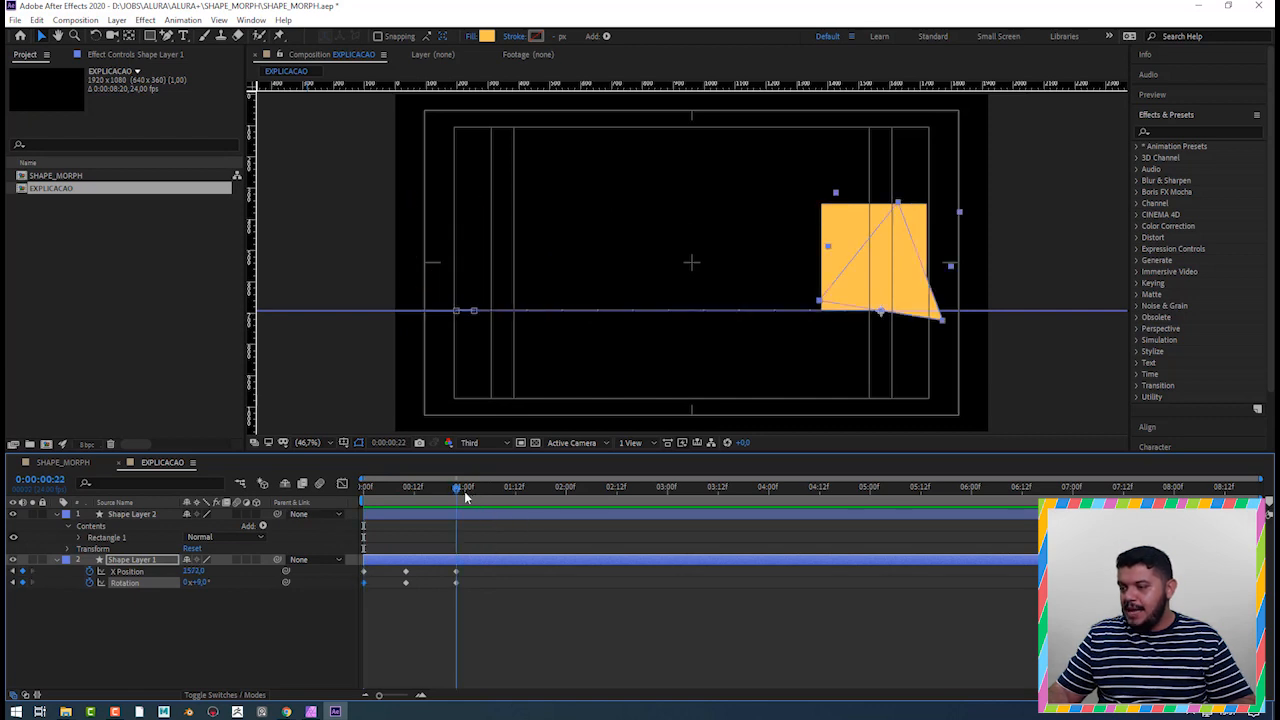
mouse_move(459, 487)
left_mouse_down()
mouse_move(499, 491)
mouse_move(457, 494)
left_mouse_up()
key("ctrl+v")
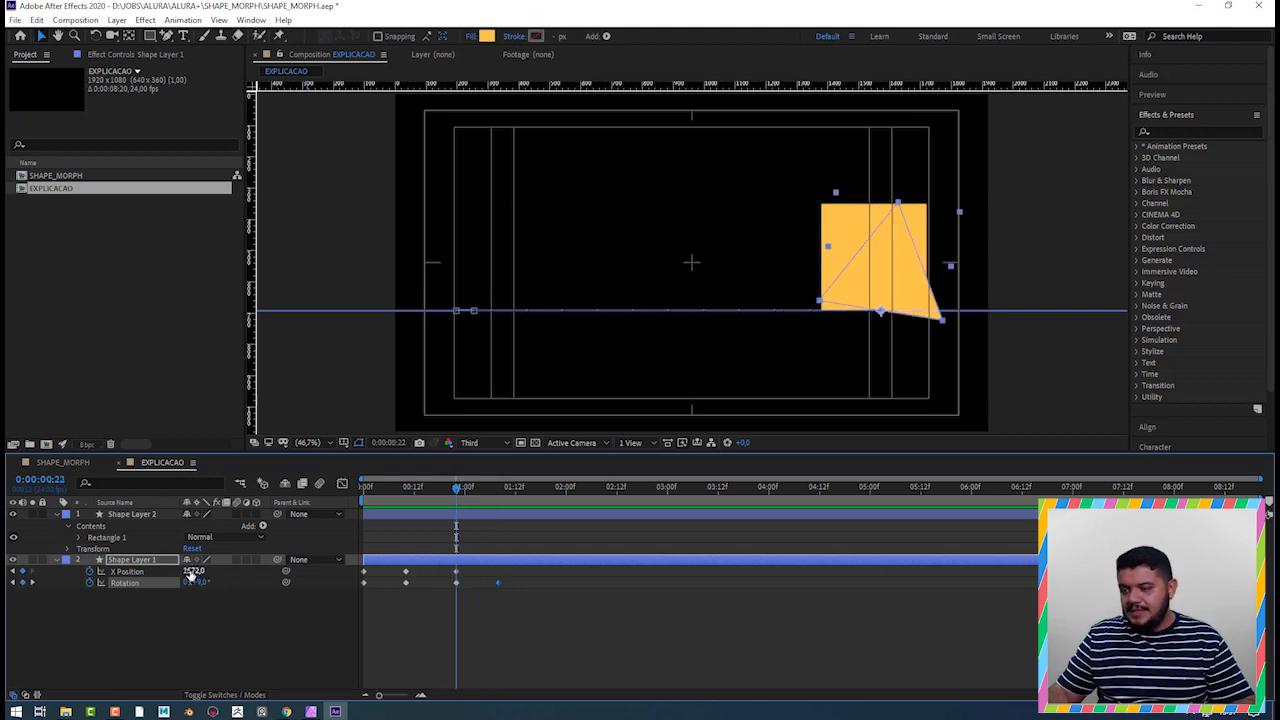
- Raise the triangle's X Position at 0:00:00:22 to about 1614, and place its 1572 keyframe at 0:00:01:08
left_click_drag(440, 565, 462, 577)
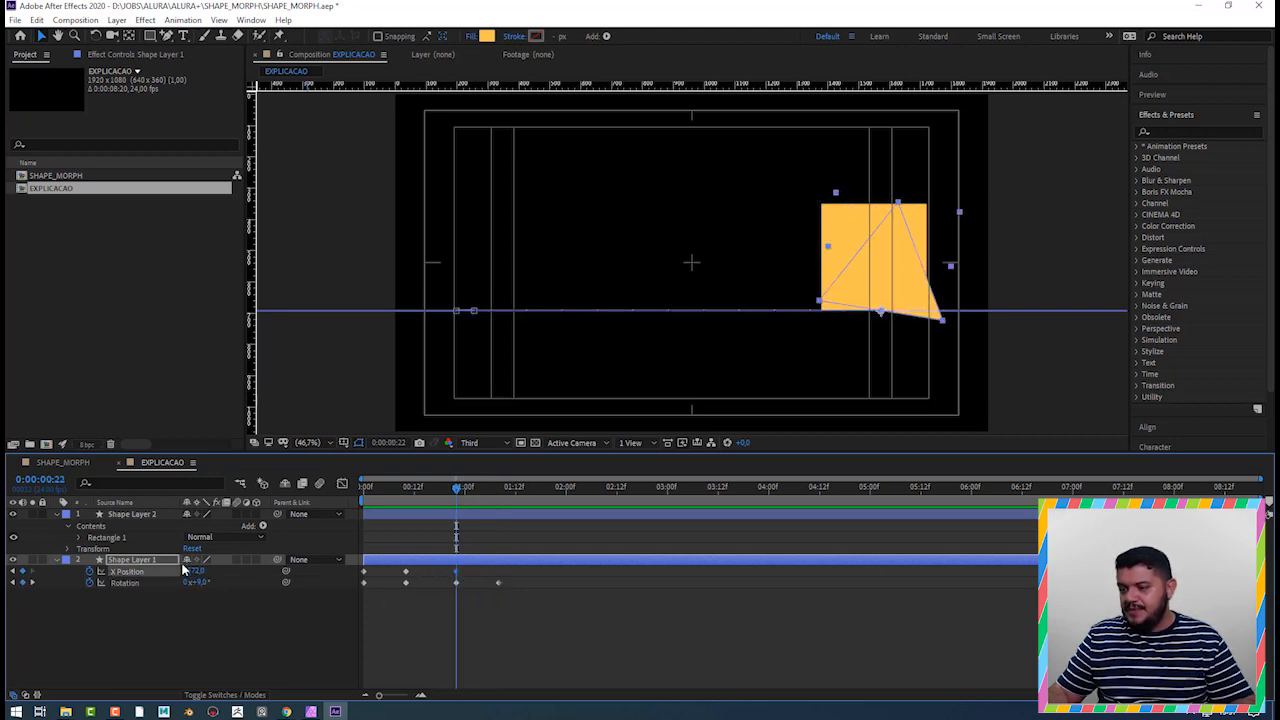
left_click_drag(190, 570, 224, 575)
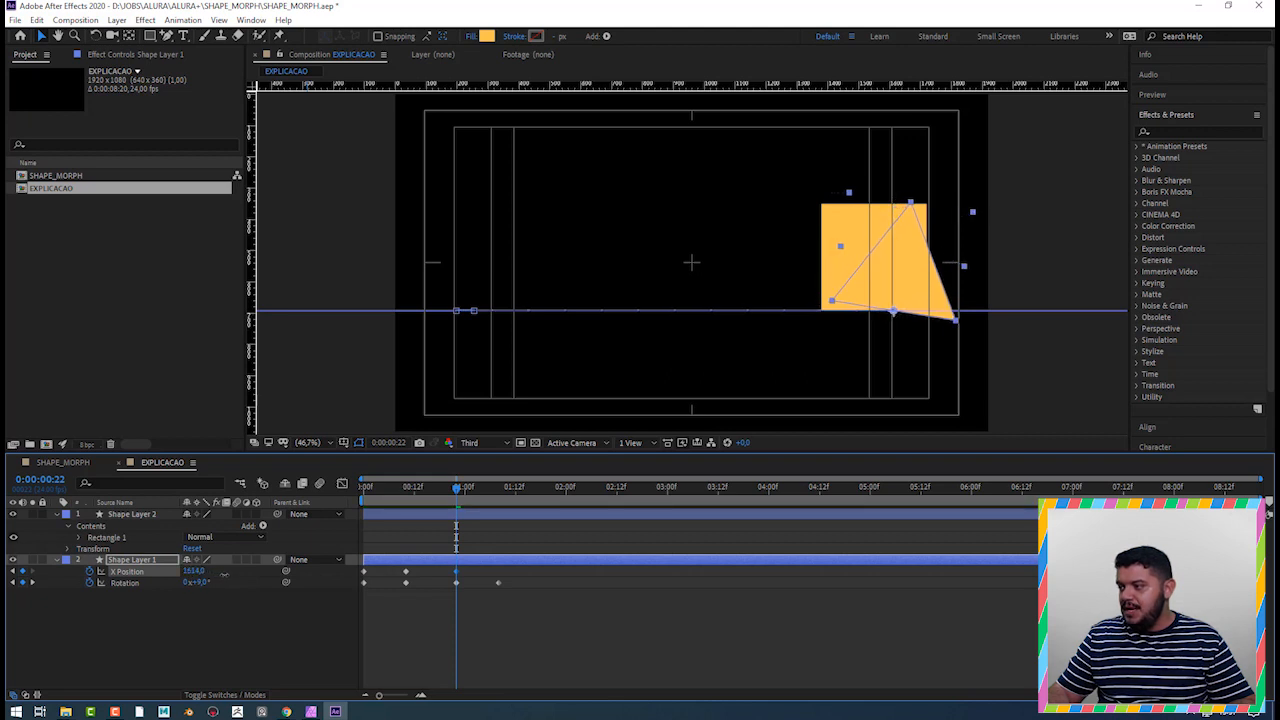
left_click(498, 492)
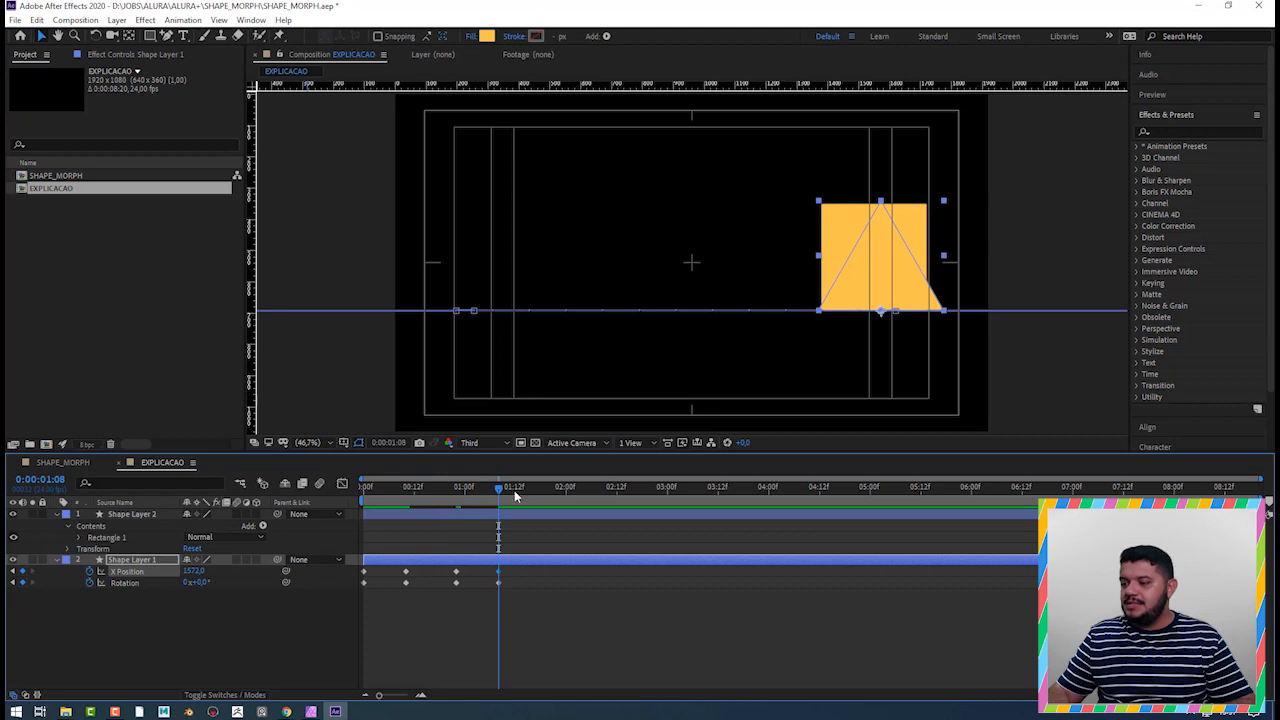
- End the work area at 0:00:01:12 and preview the triangle's full movement
left_click(514, 490)
key("n")
key("space")
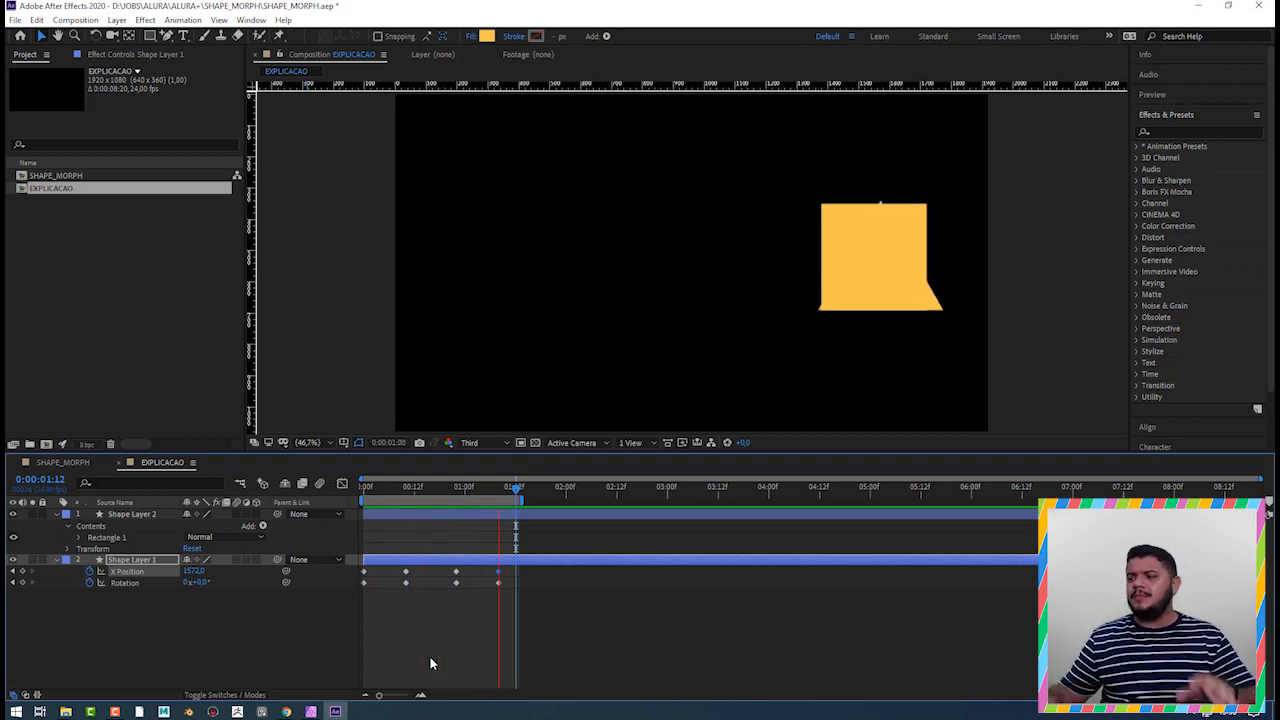
key("space")
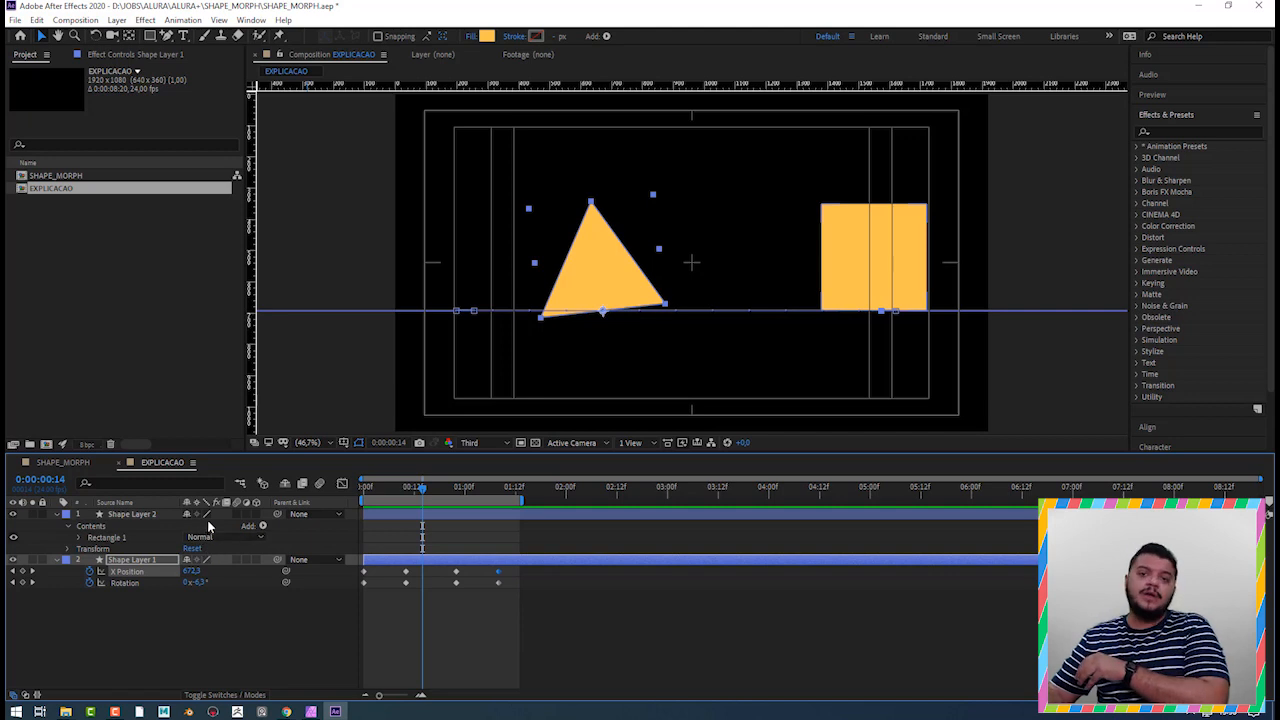
- Hide the square's layer, Shape Layer 2, and preview the triangle moving alone
left_click(13, 514)
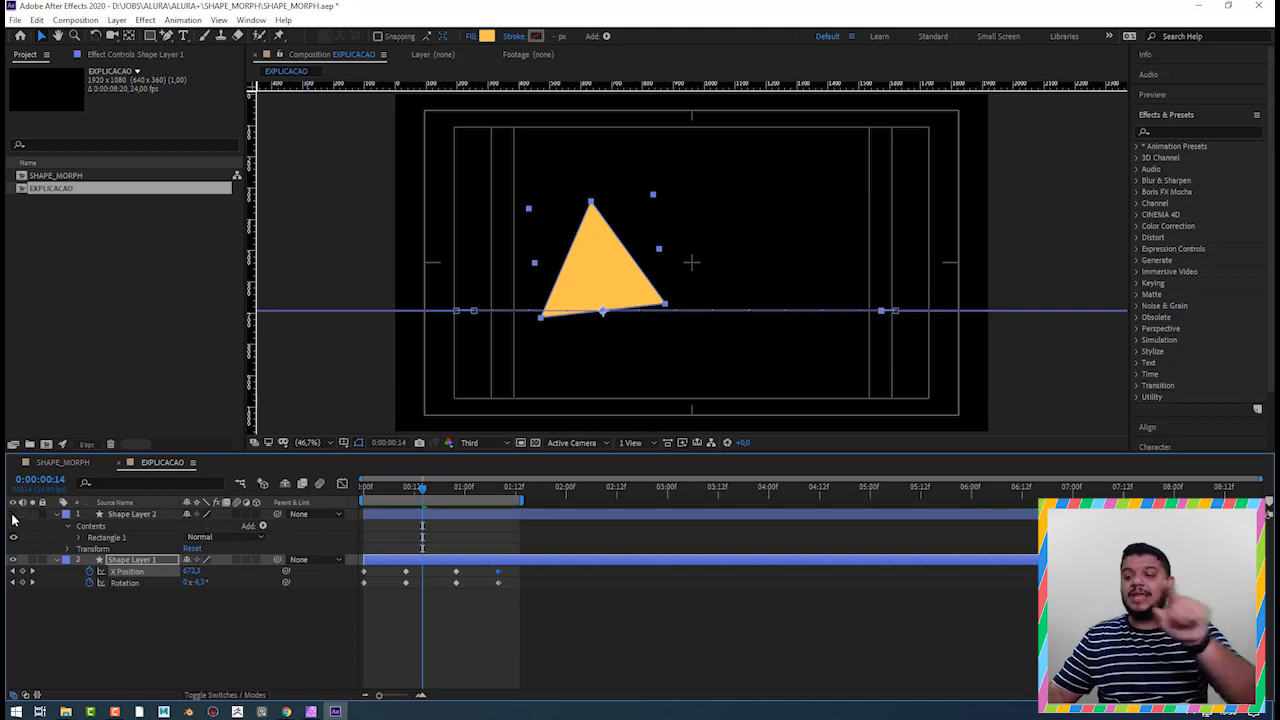
left_click(143, 516)
key("space")
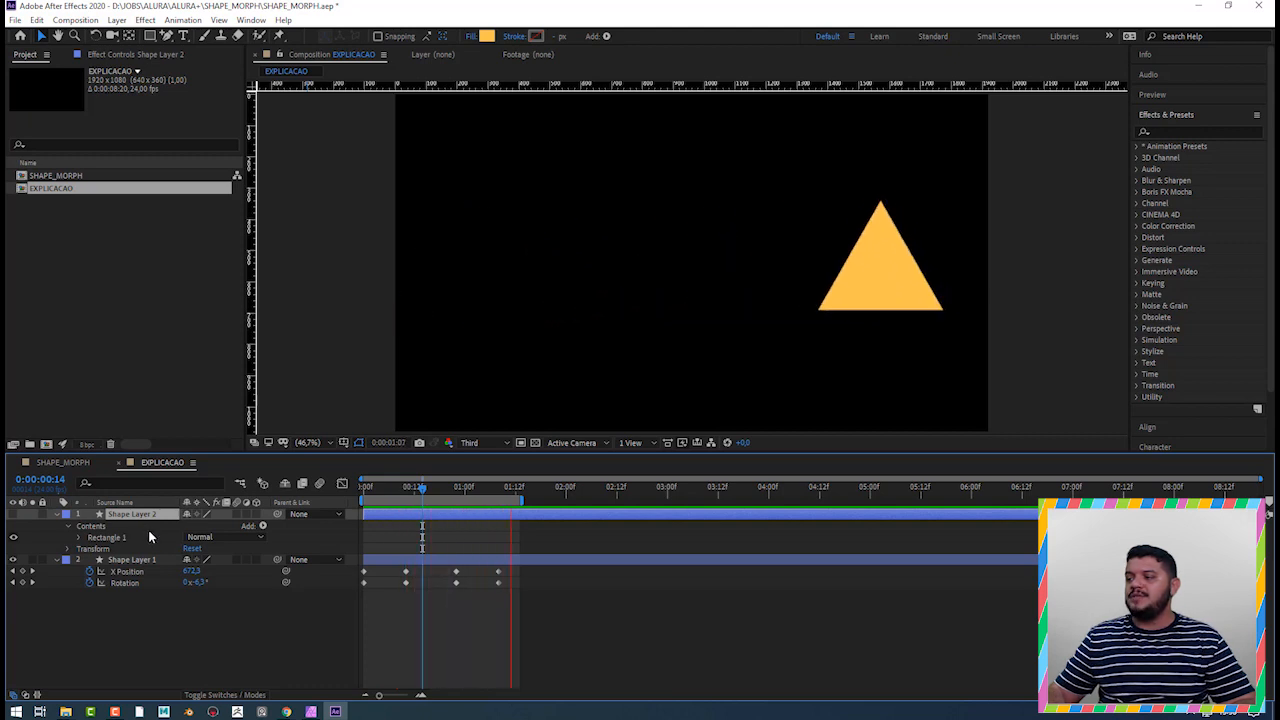
key("space")
- Apply Easy Ease to all X Position and Rotation keyframes of Shape Layer 1
left_click(126, 558)
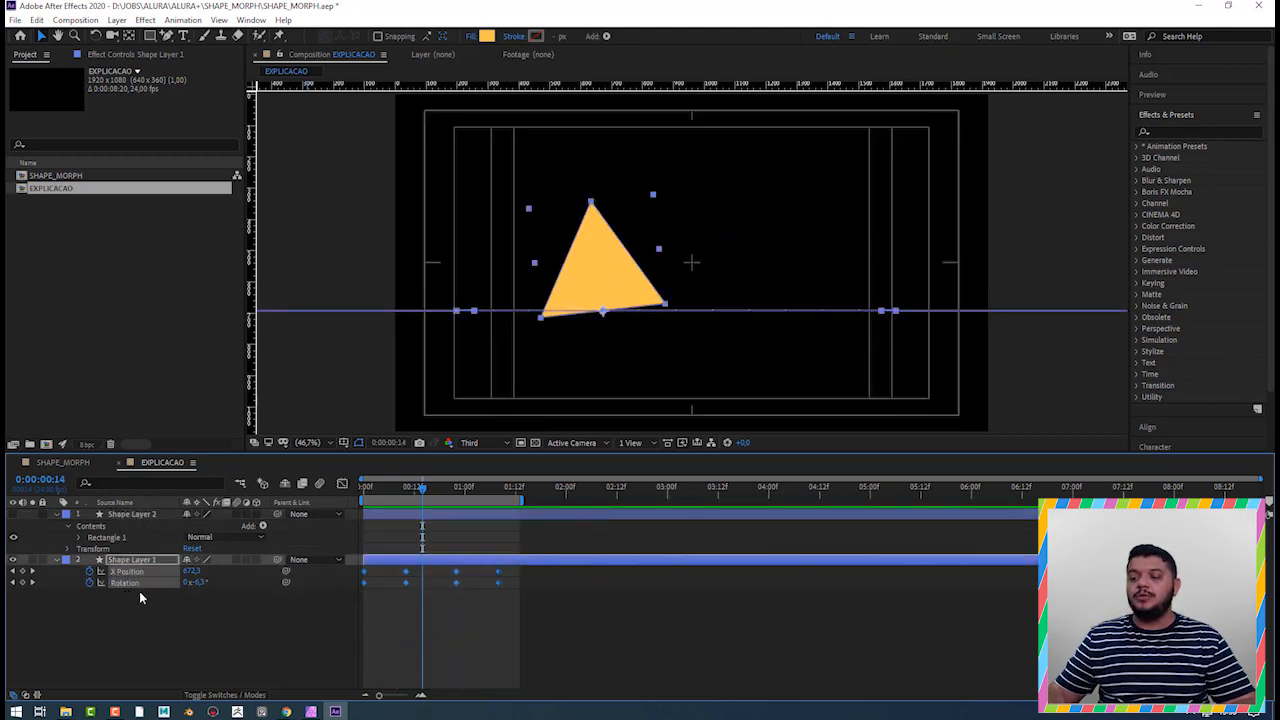
right_click(406, 583)
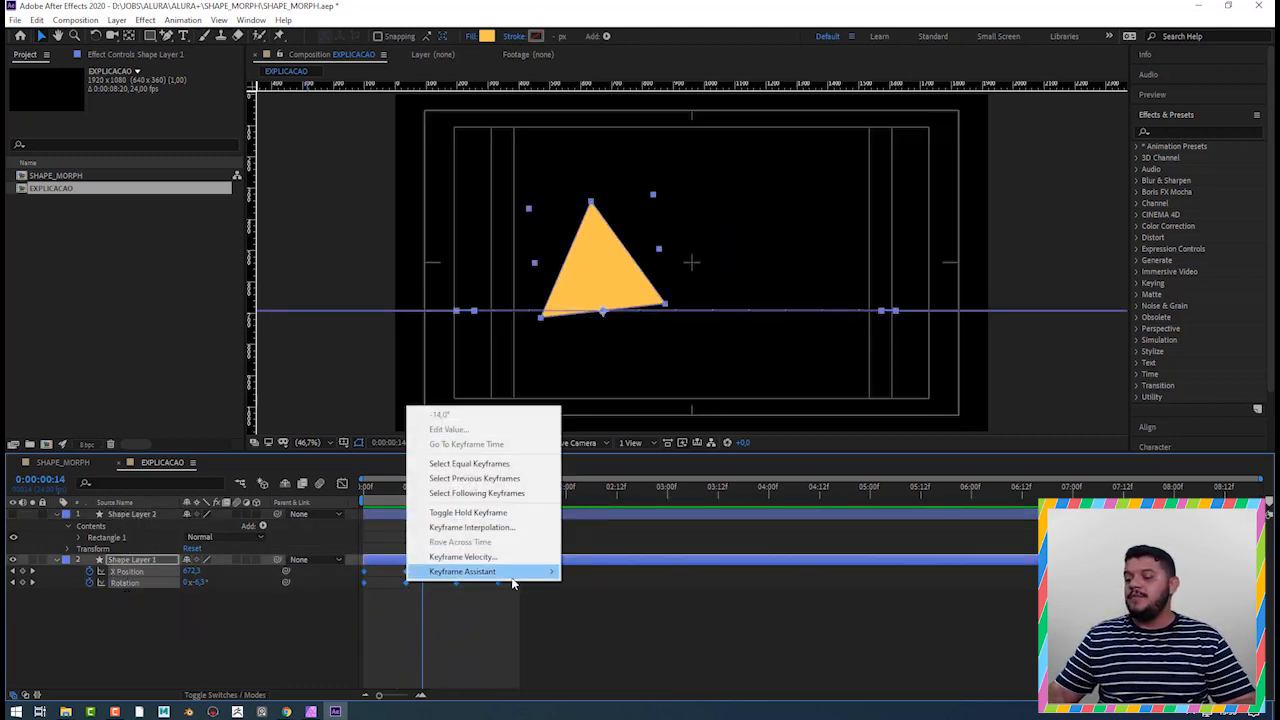
mouse_move(519, 577)
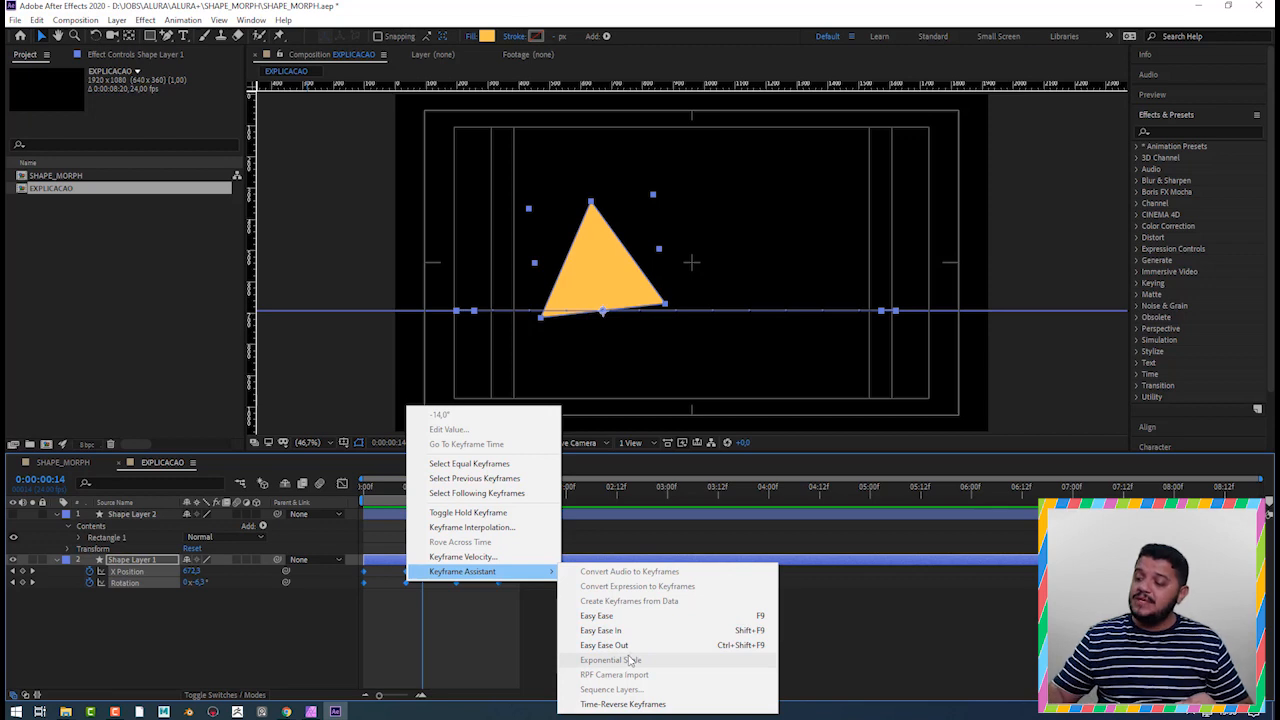
left_click(638, 617)
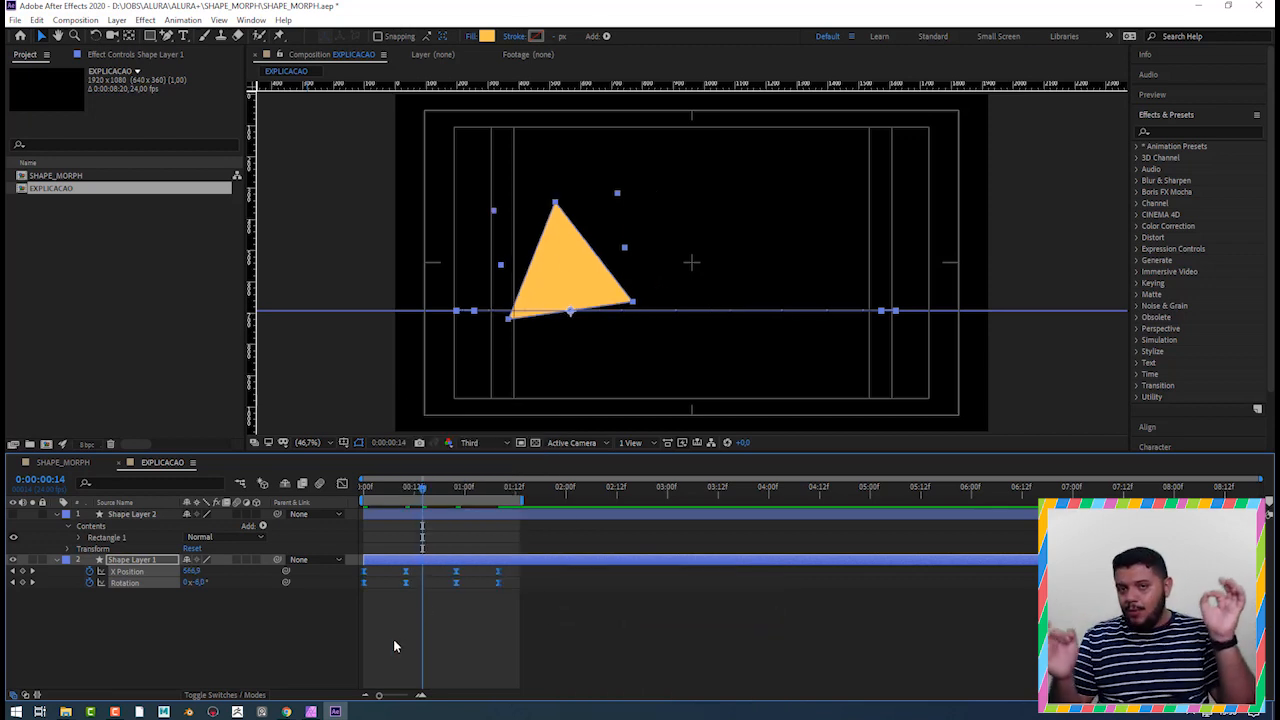
- Show the triangle's X Position and Rotation curves in the Graph Editor, enlarged around the first 22 frames
left_click(342, 484)
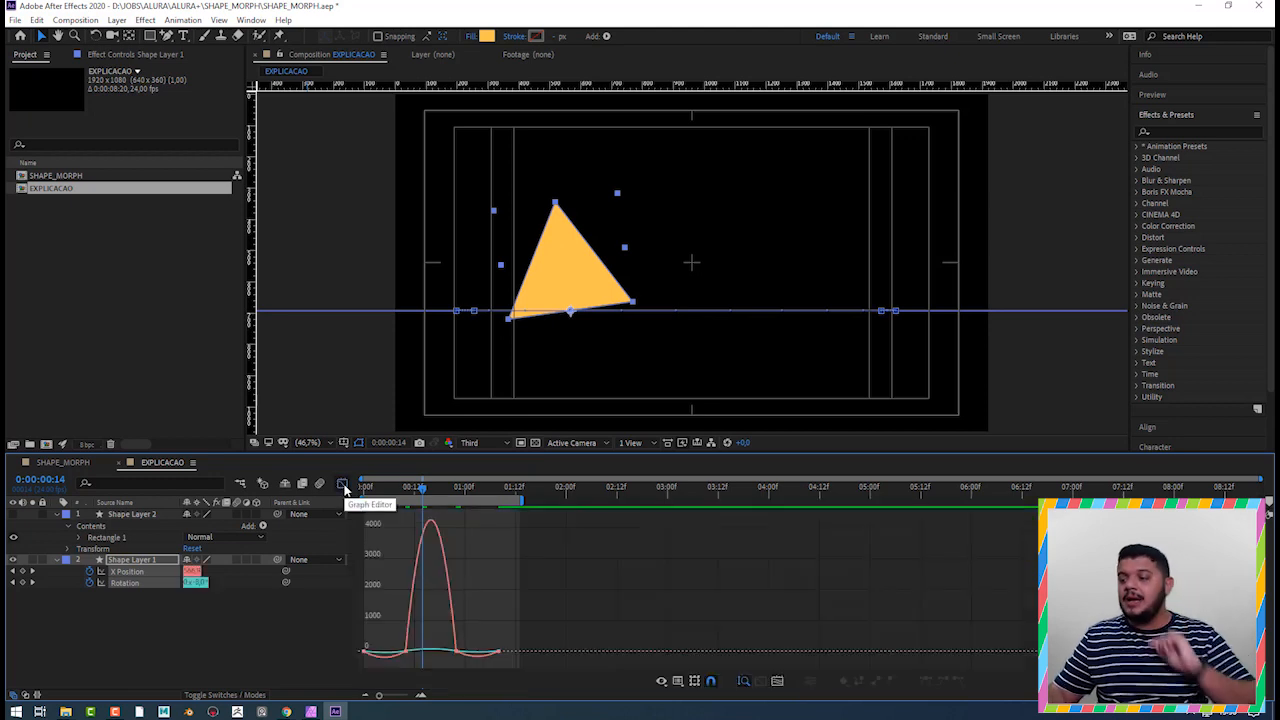
key("equal")
key("equal")
key("equal")
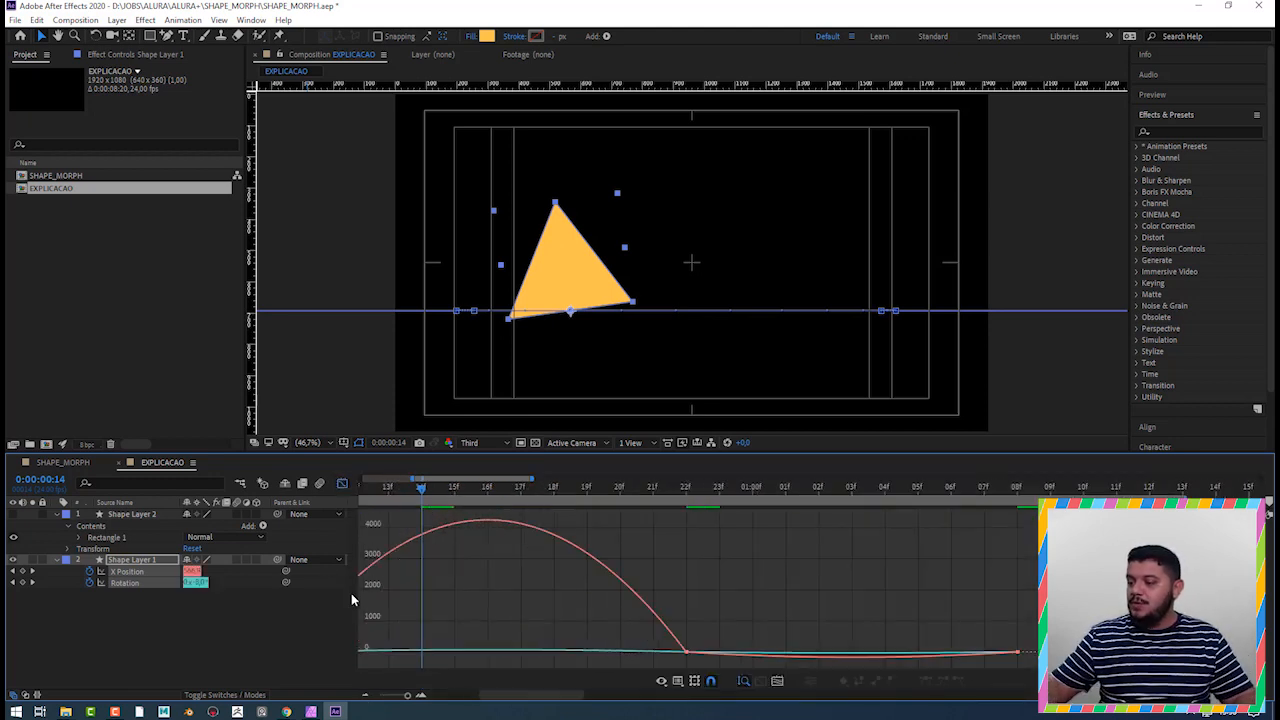
left_click_drag(637, 605, 880, 605)
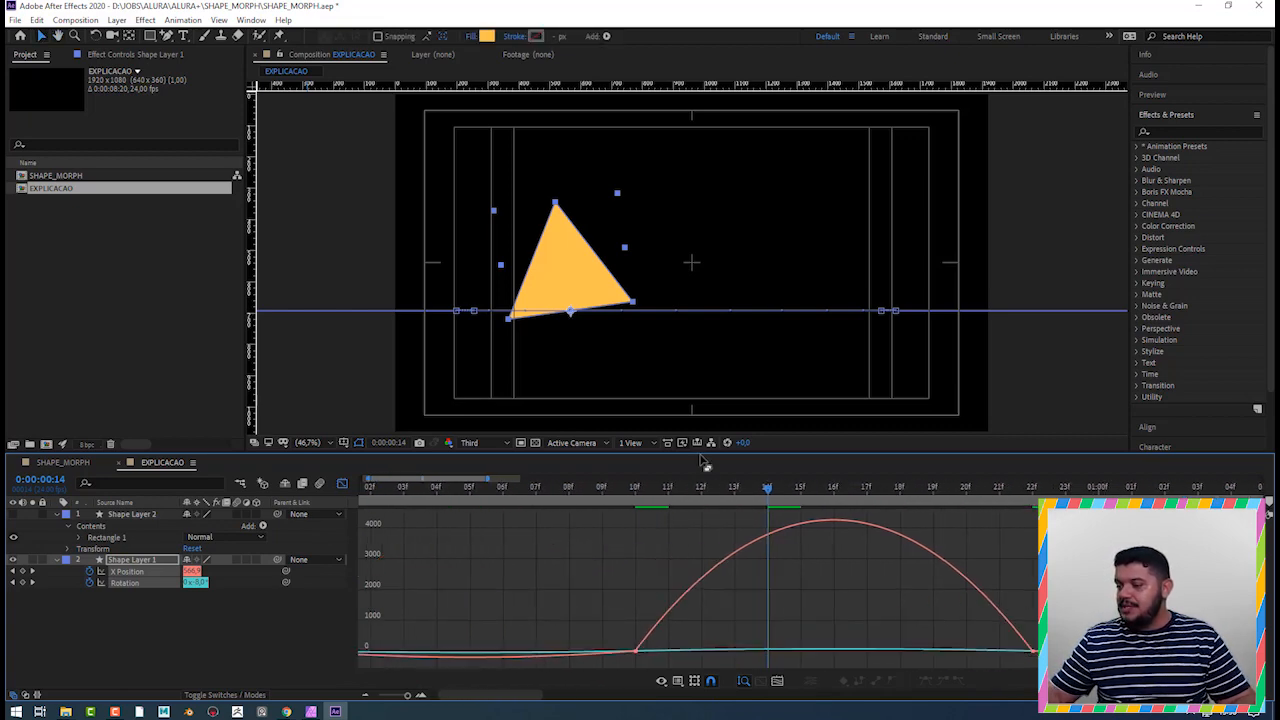
left_click_drag(700, 452, 700, 348)
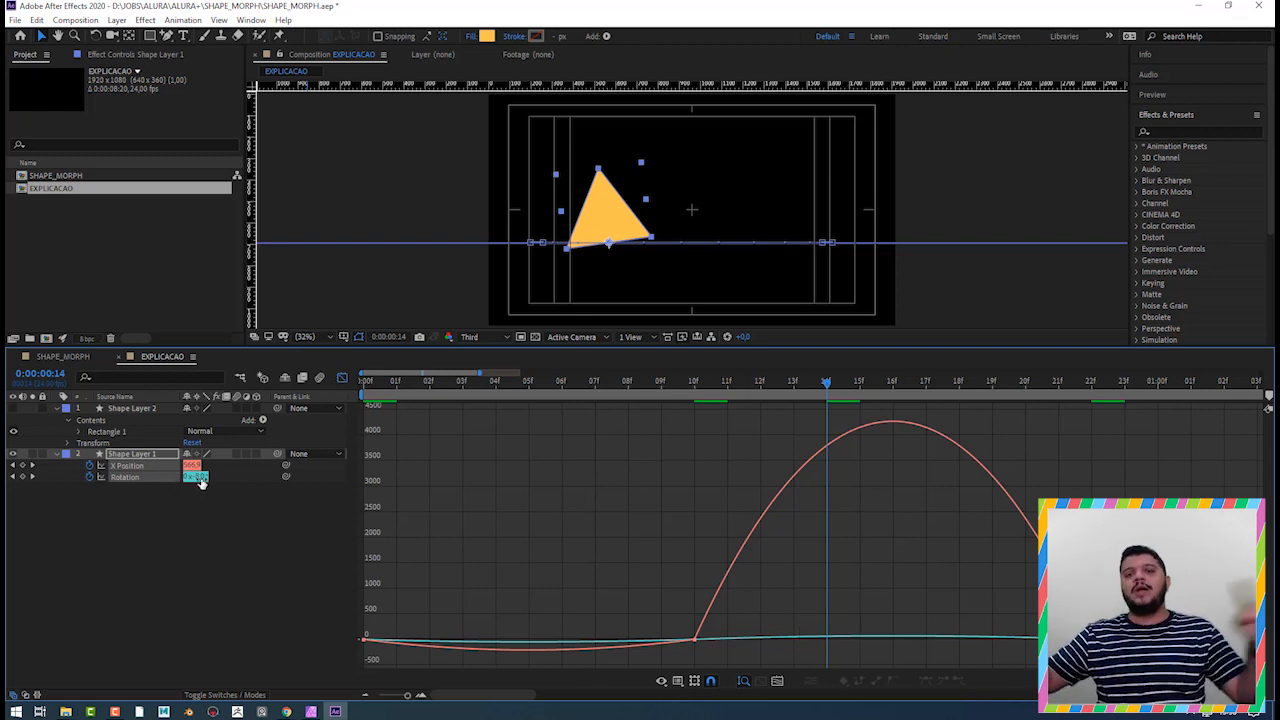
- Compare the Rotation and X Position speed curves separately, and display both together
left_click(189, 531)
left_click(152, 476)
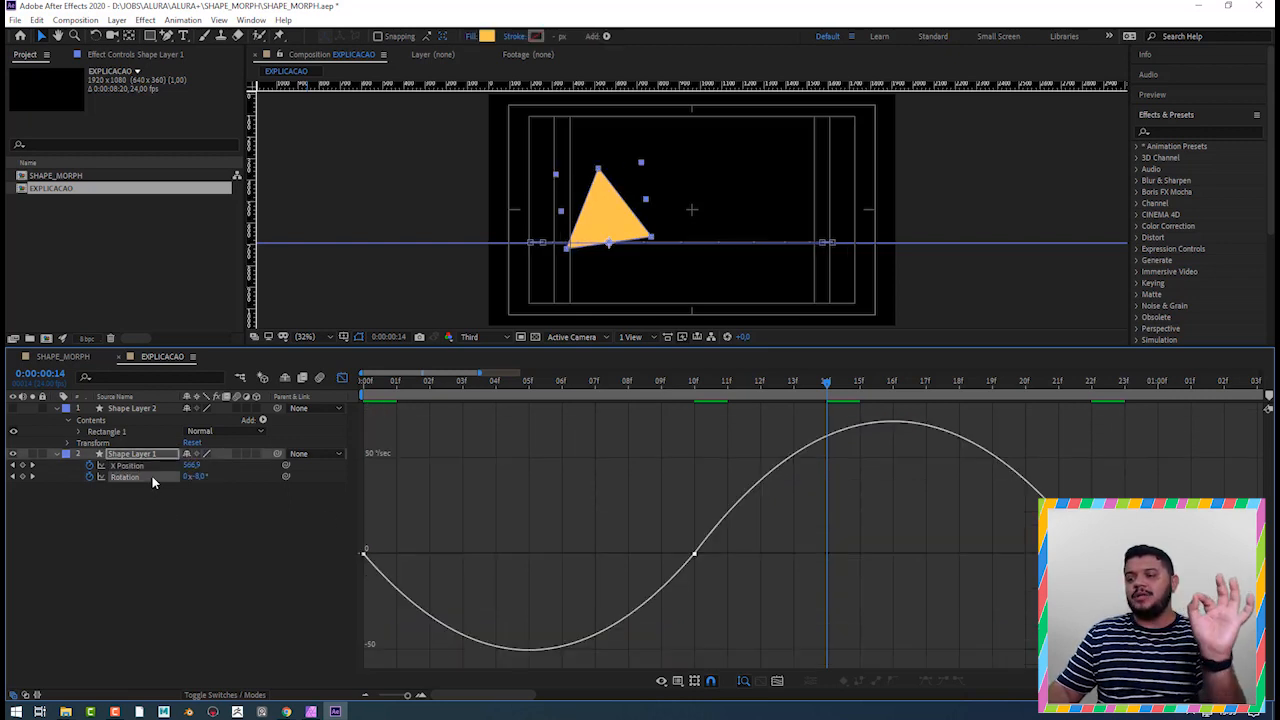
left_click(146, 465)
left_click(146, 477)
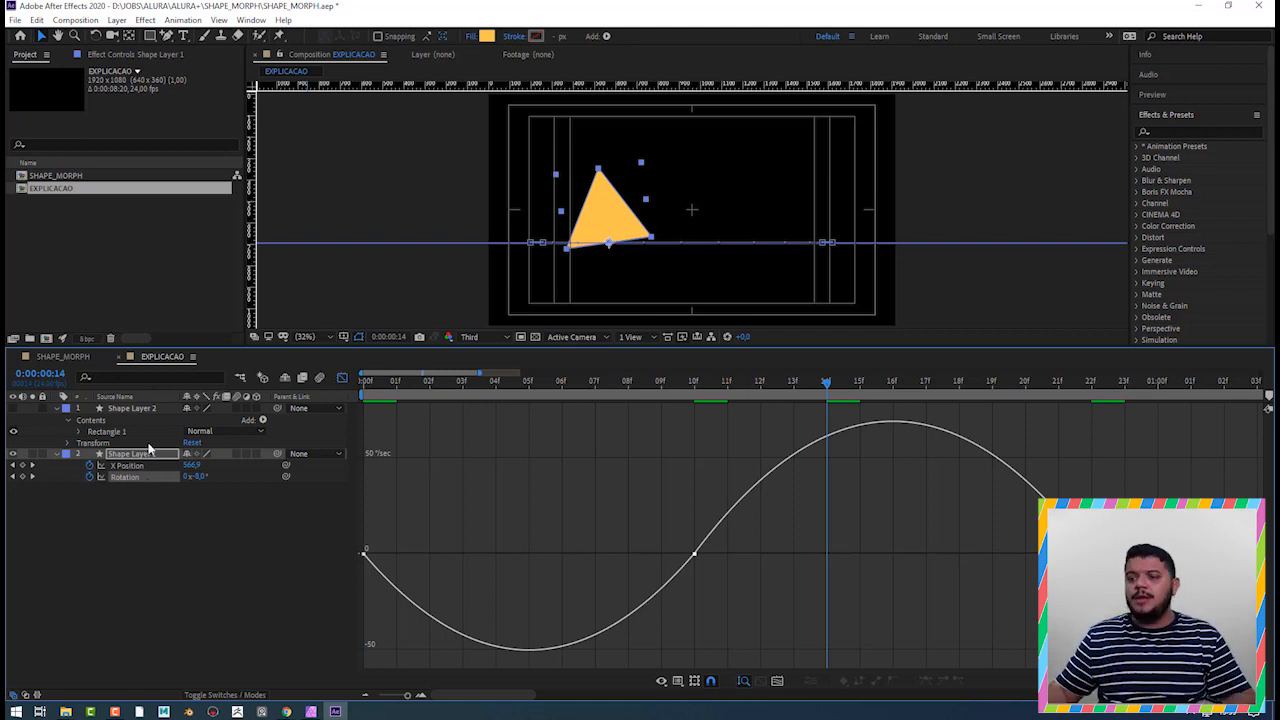
left_click(124, 466, "shift")
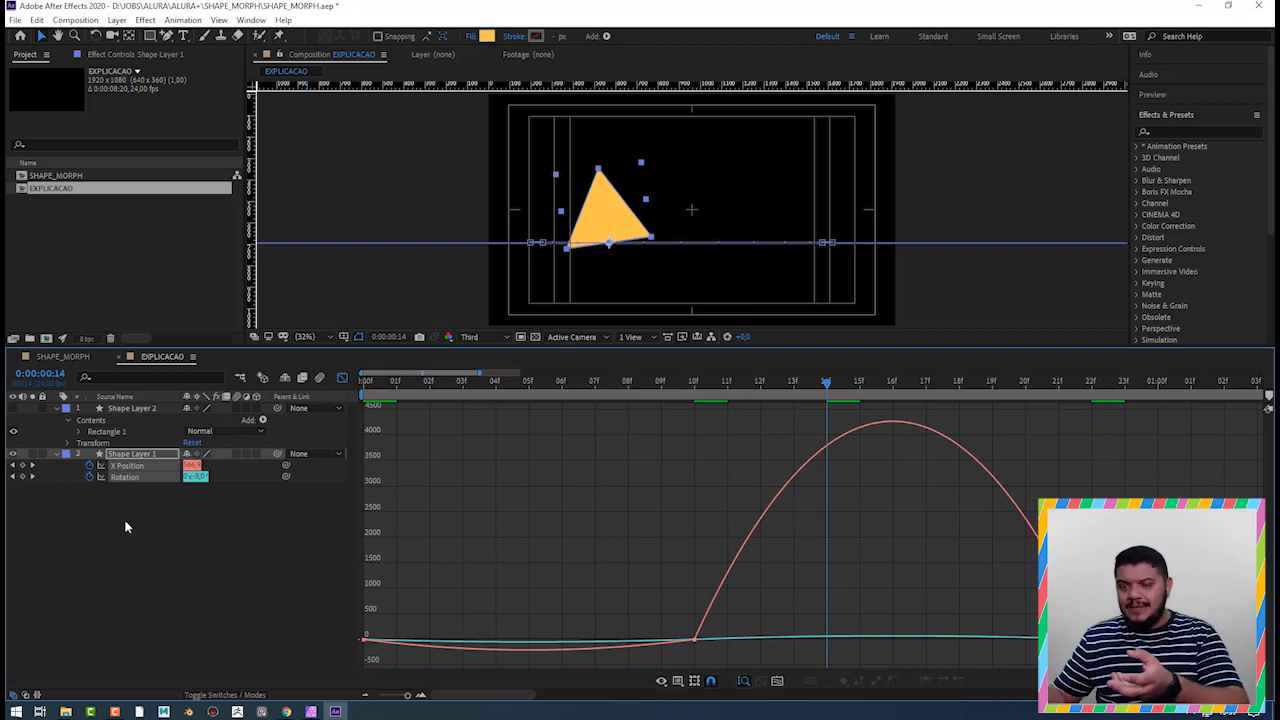
- Extend both curves' incoming ease at frame 10 back to about frame 5, slightly shorten the outgoing ease at frame 0, and preview
left_click_drag(725, 656, 651, 585)
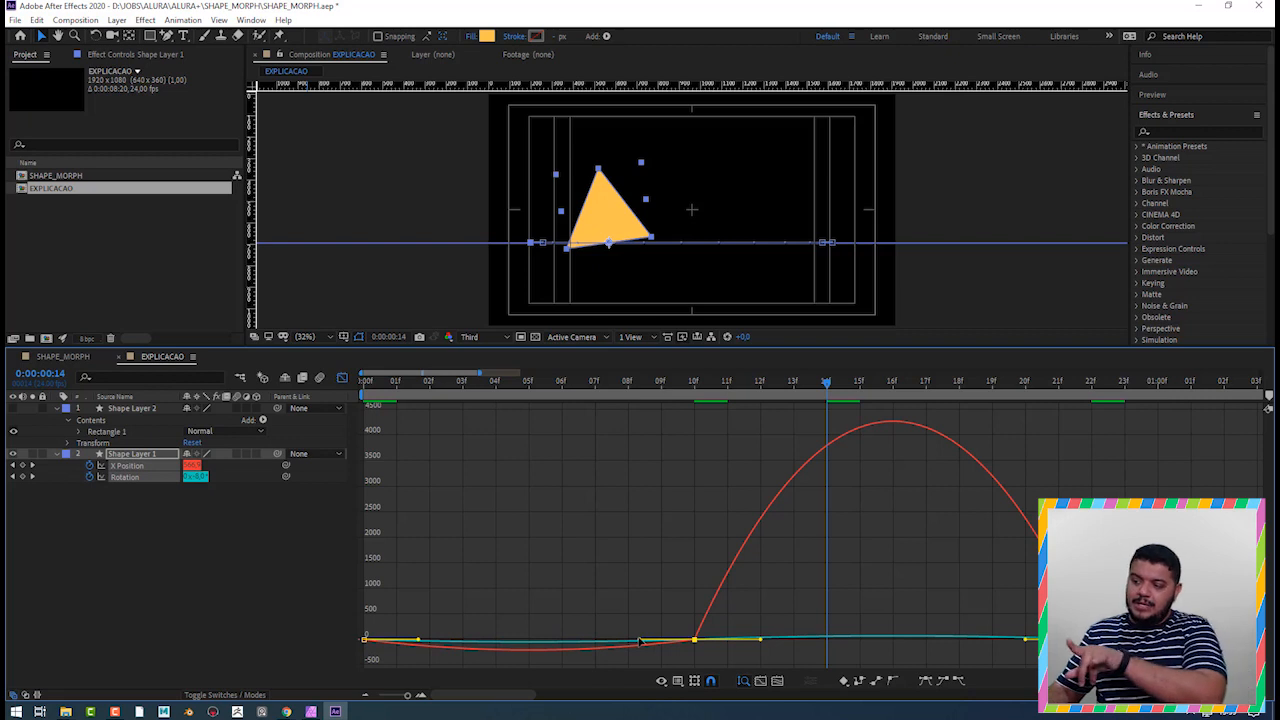
left_click_drag(638, 641, 538, 645)
left_click_drag(418, 627, 410, 632)
left_click(363, 382)
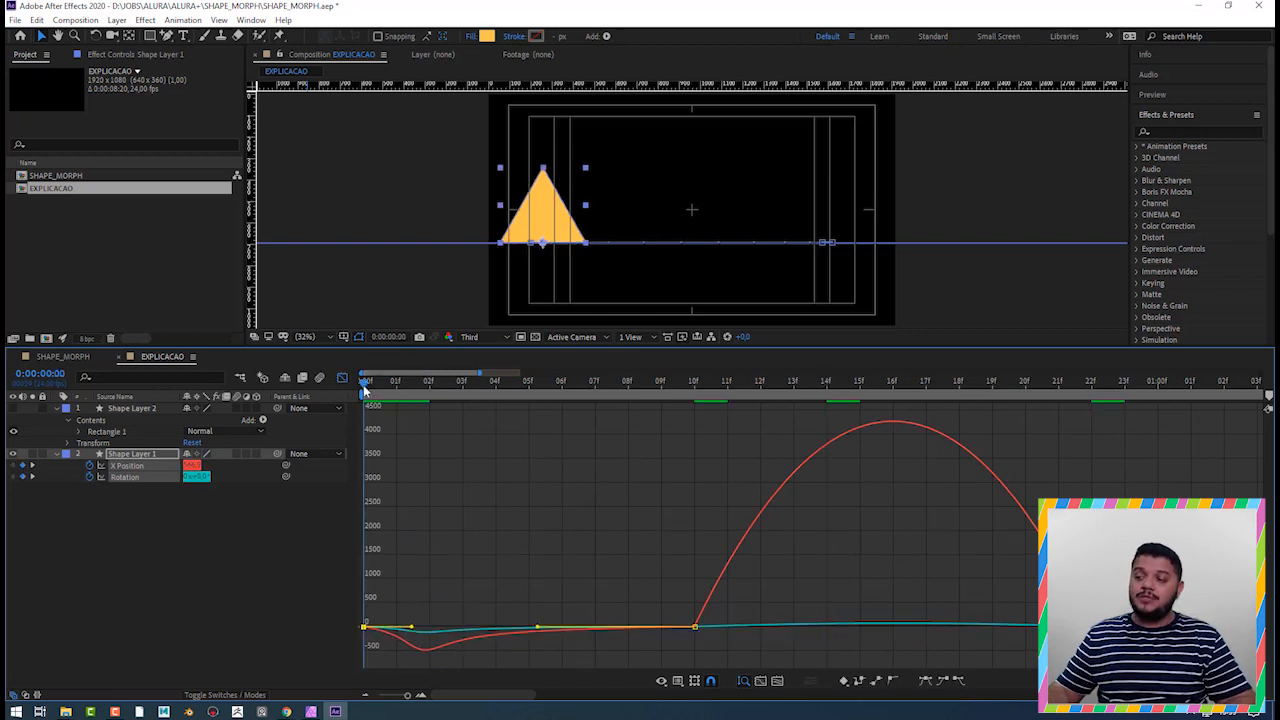
key("space")
key("space")
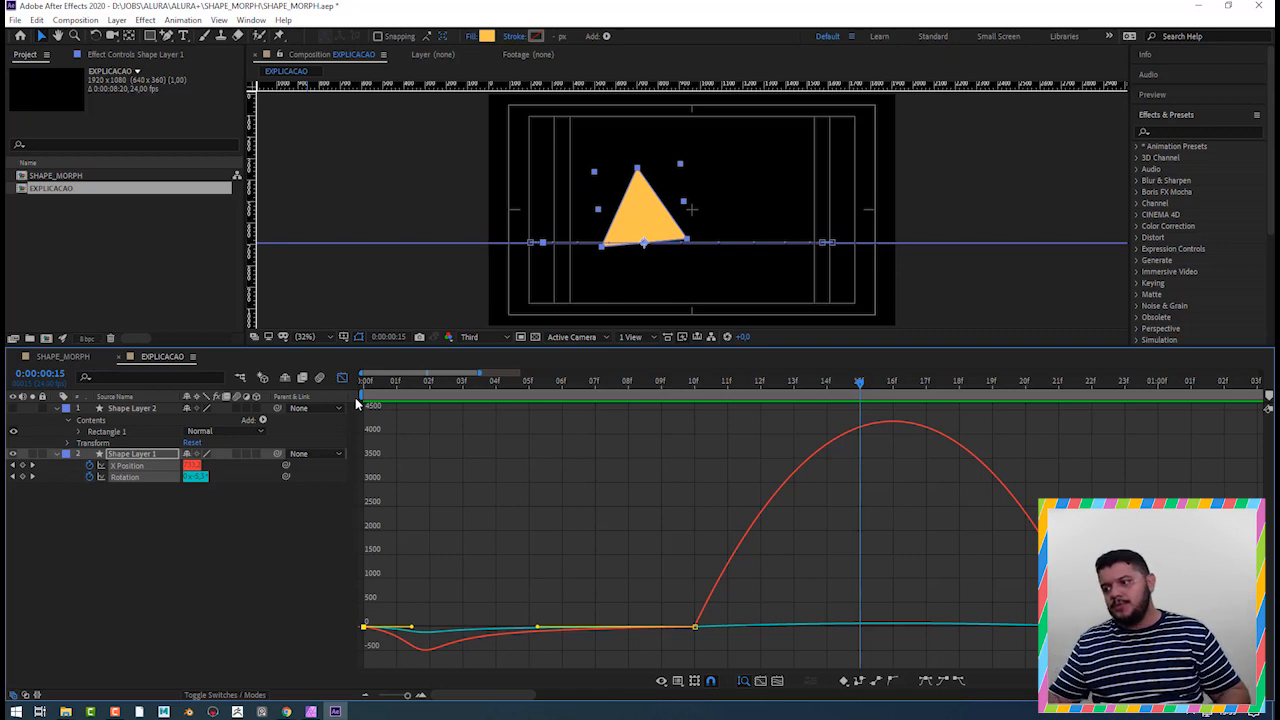
- Extend both curves' incoming ease at frame 22 back to about frame 18, slightly shorten frame 10's outgoing ease, and preview
left_click_drag(737, 653, 640, 582)
left_click(1091, 626)
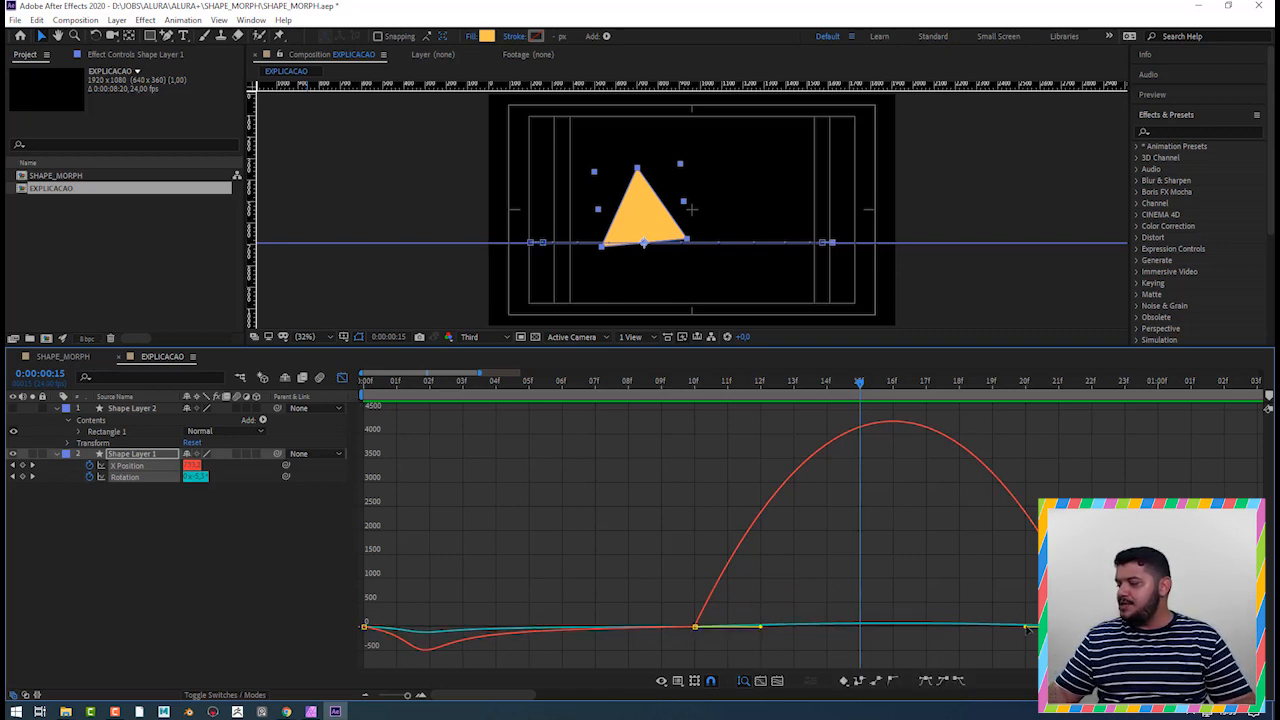
left_click_drag(1025, 627, 969, 636)
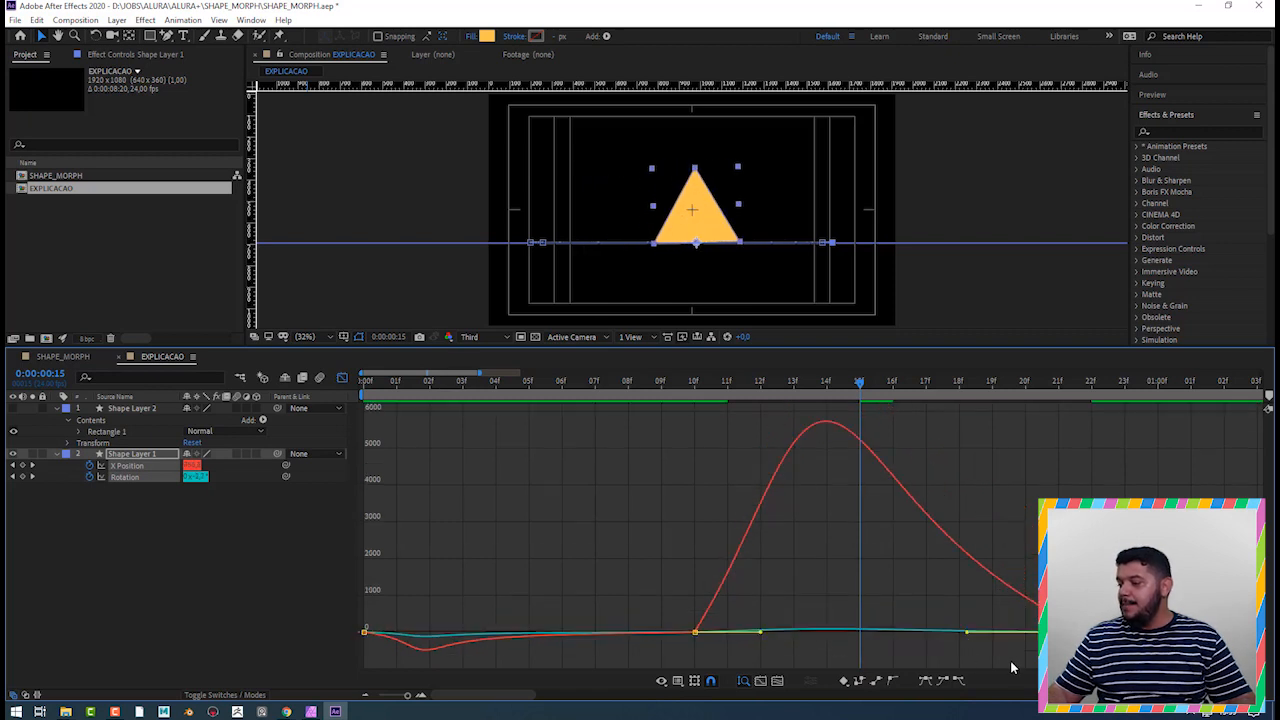
key("ctrl+z")
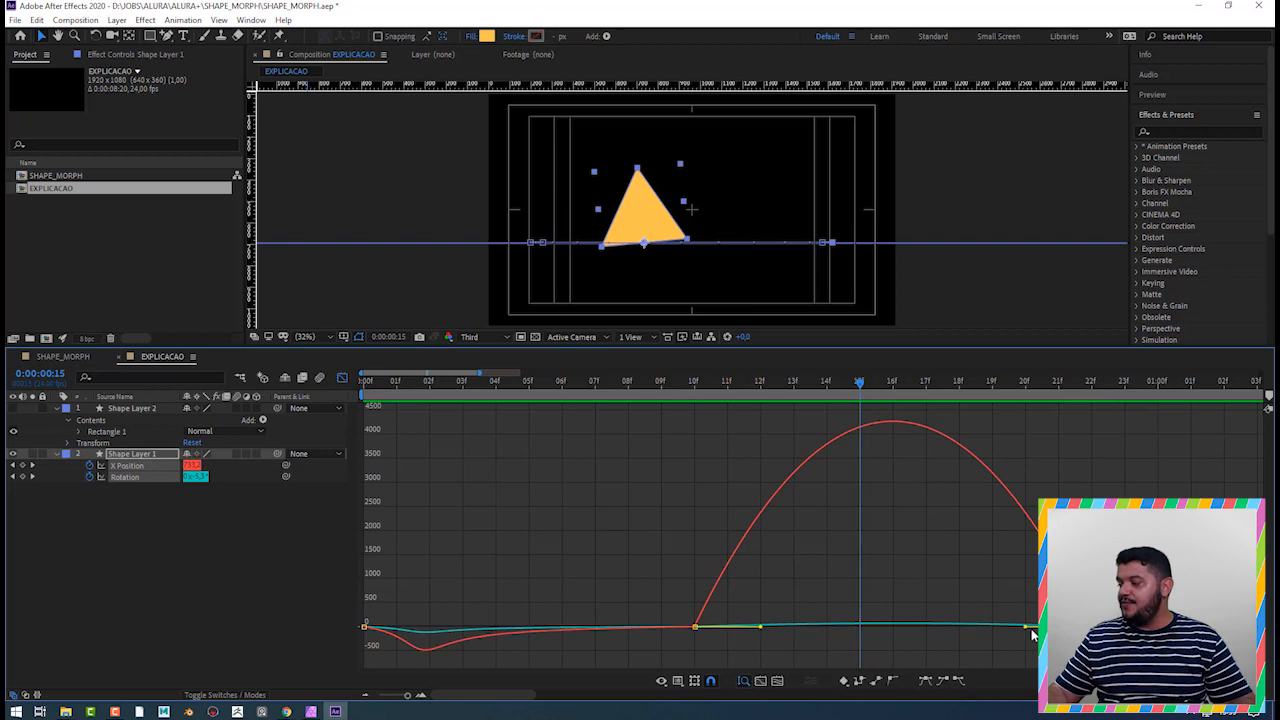
left_click_drag(1025, 630, 950, 626)
left_click_drag(760, 634, 752, 634)
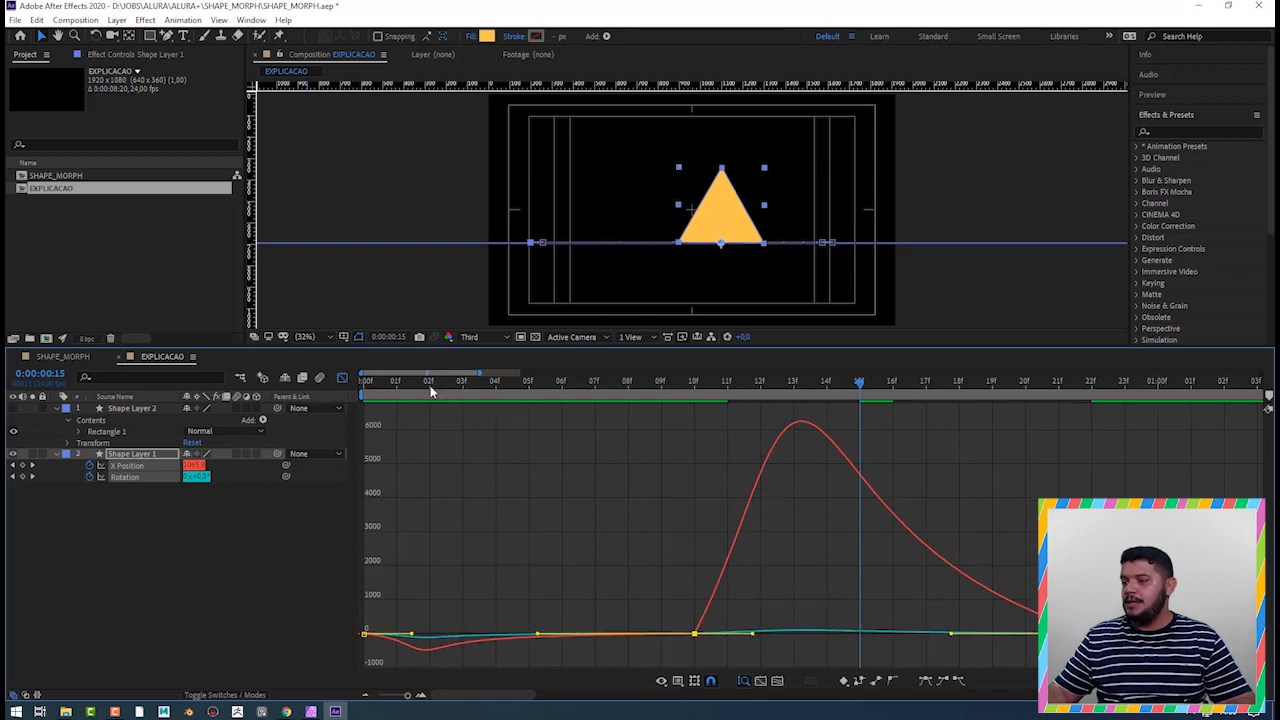
left_click_drag(410, 384, 329, 428)
key("space")
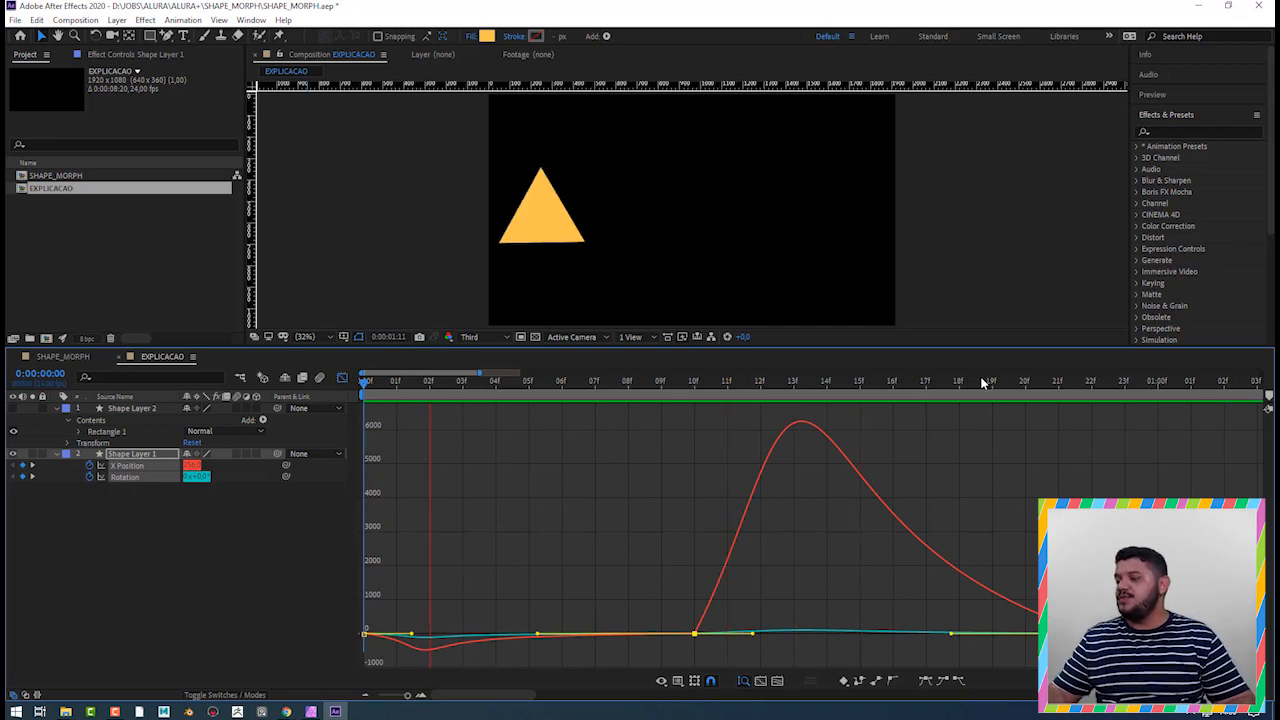
- Lengthen the outgoing ease of X Position and Rotation at frame 22 to about 0:00:01:02
left_click_drag(962, 383, 1084, 423)
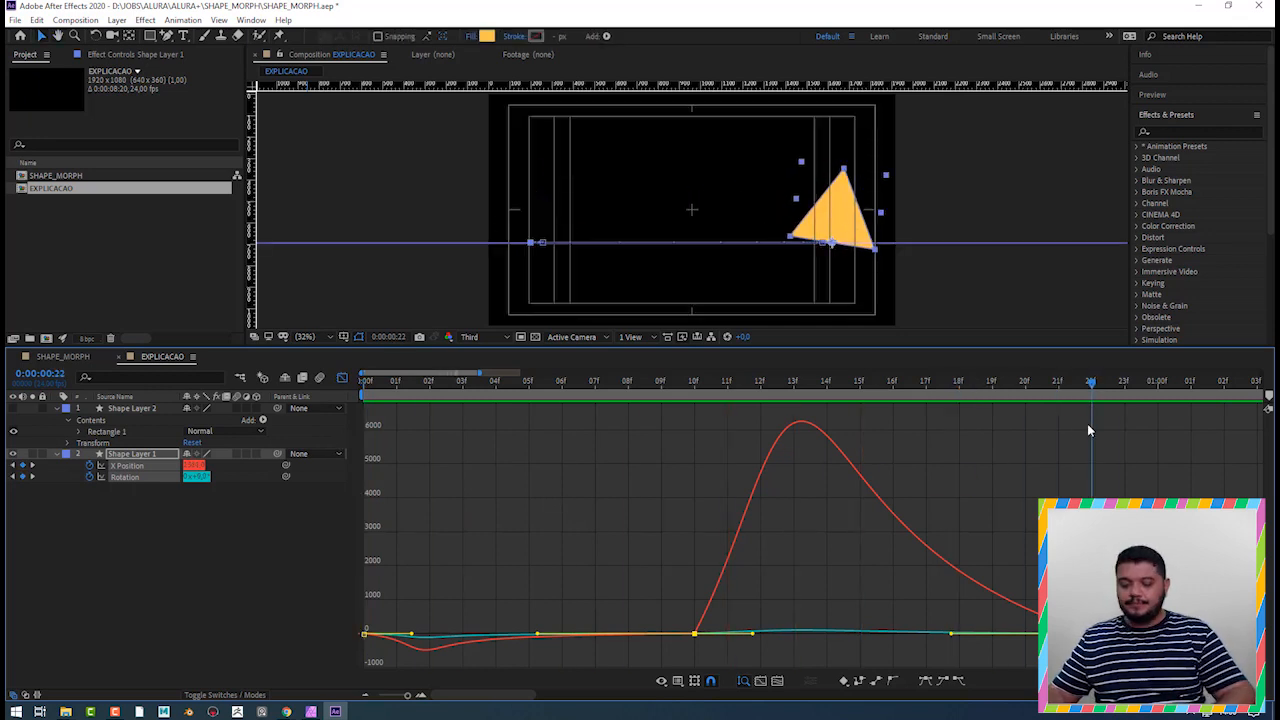
key("minus")
key("minus")
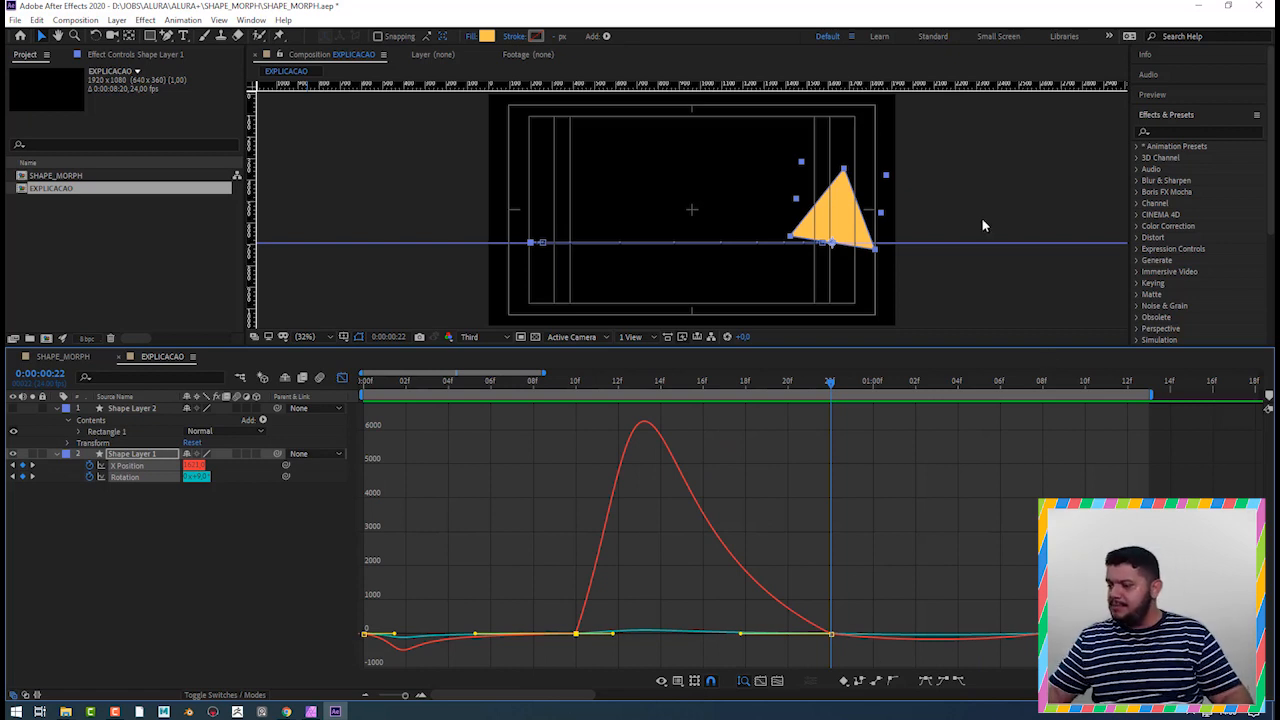
left_click_drag(866, 580, 909, 634)
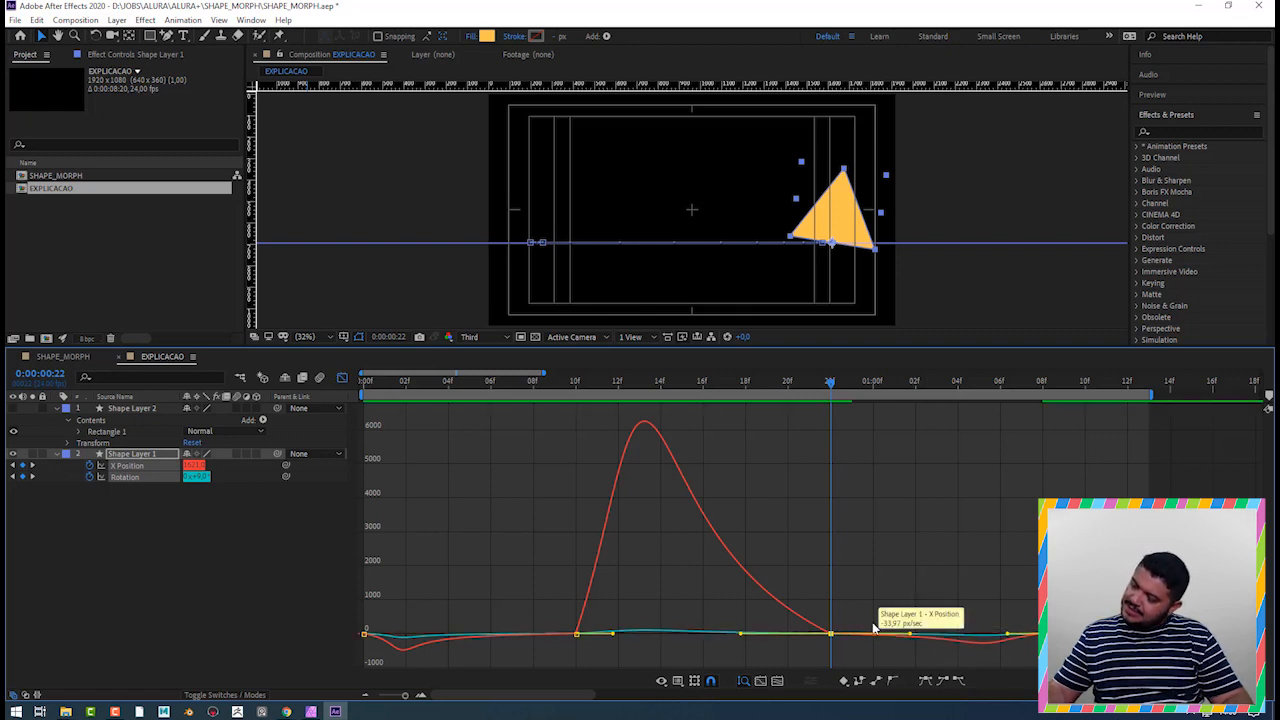
left_click_drag(940, 552, 770, 655)
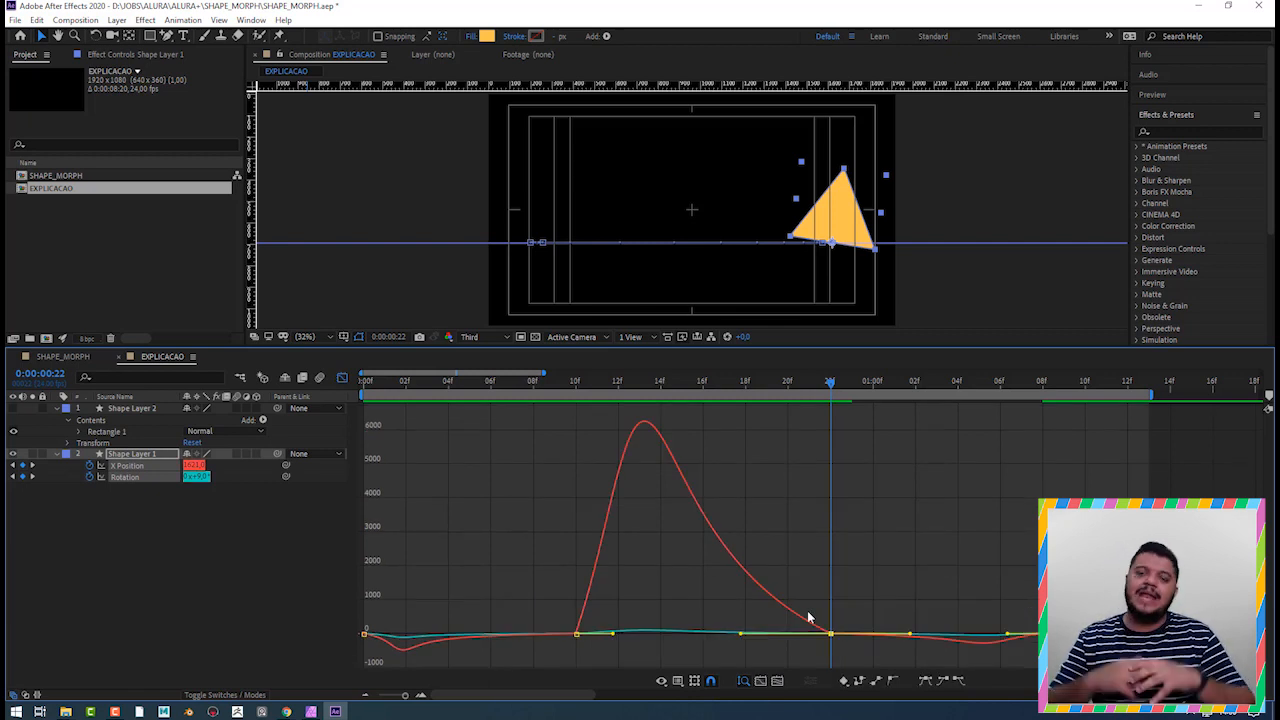
- Preview the eased motion, shorten the outgoing ease at frame 22 to about 0:00:01:01, and replay it
key("space")
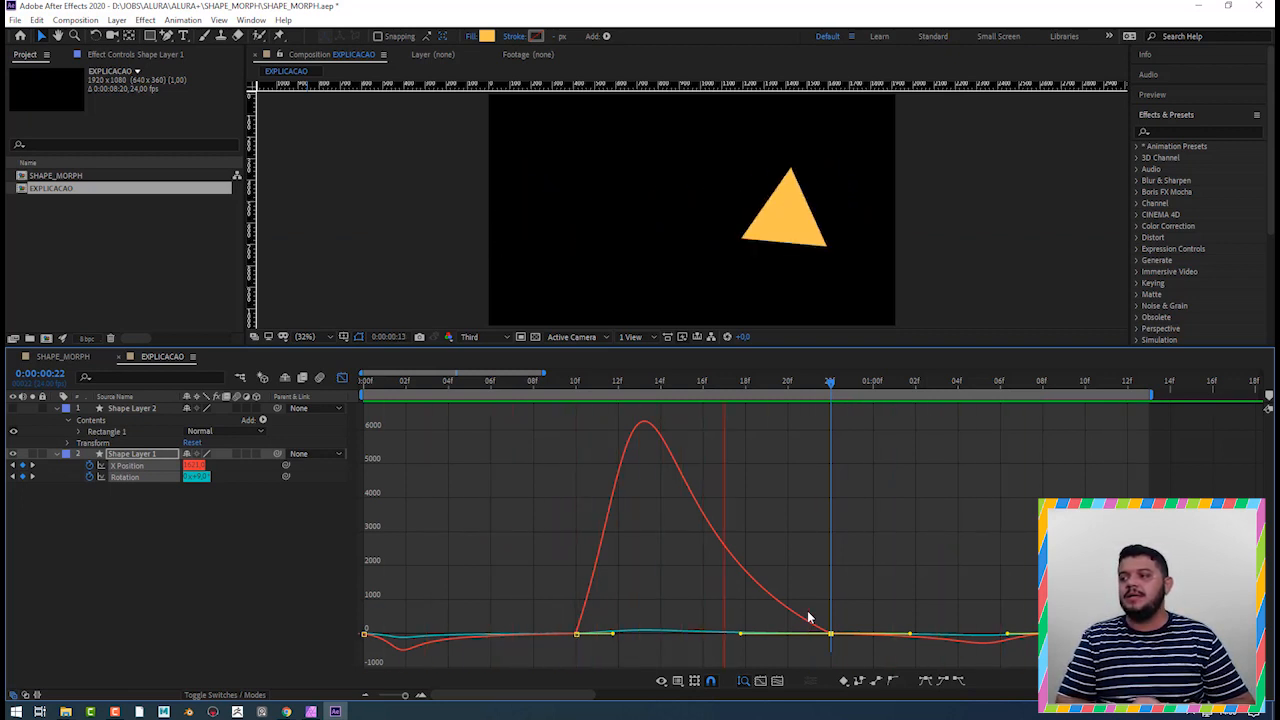
key("space")
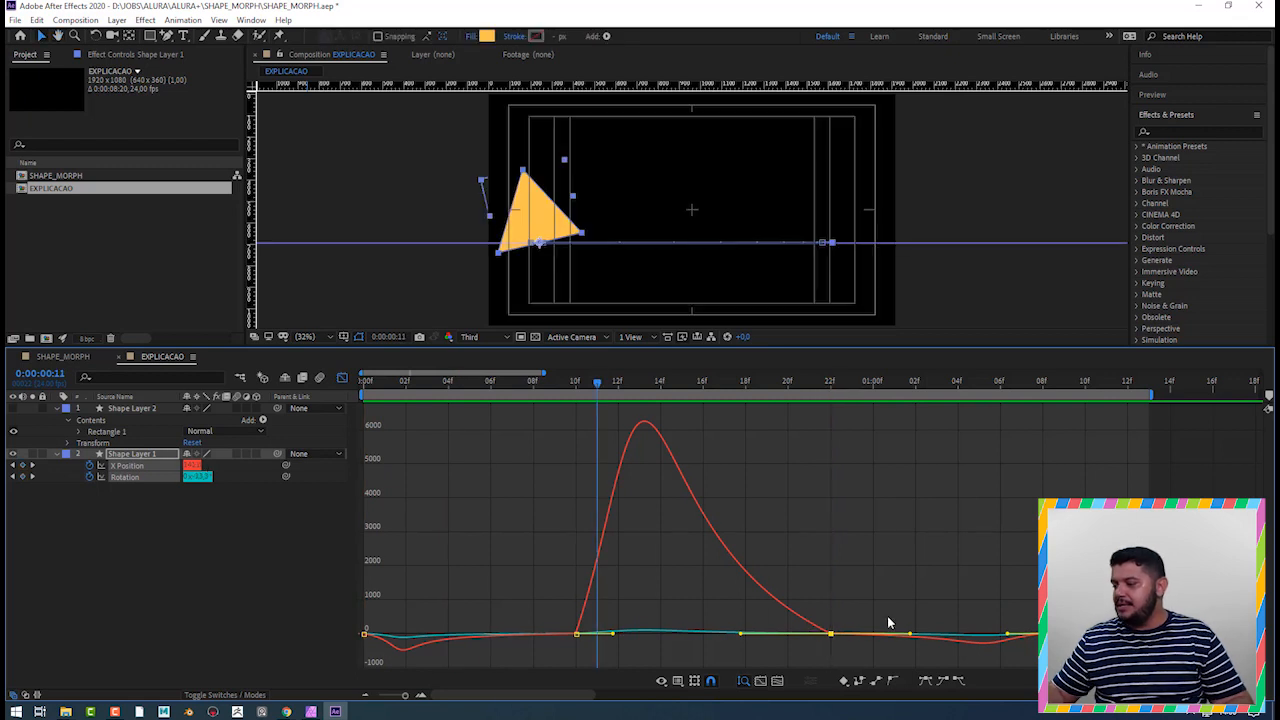
left_click_drag(910, 633, 889, 633)
key("space")
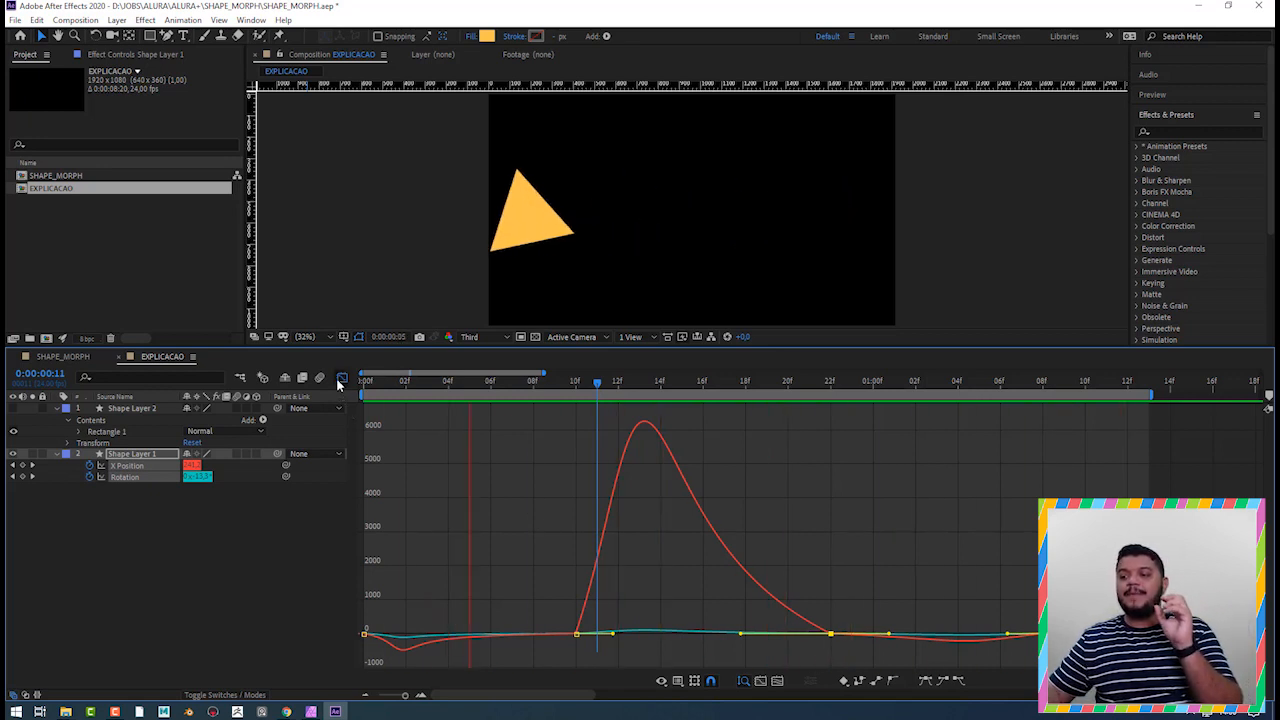
- Return from the graph to the layer bars, stop playback, move to frame 14 and make the square's layer visible
key("shift+F3")
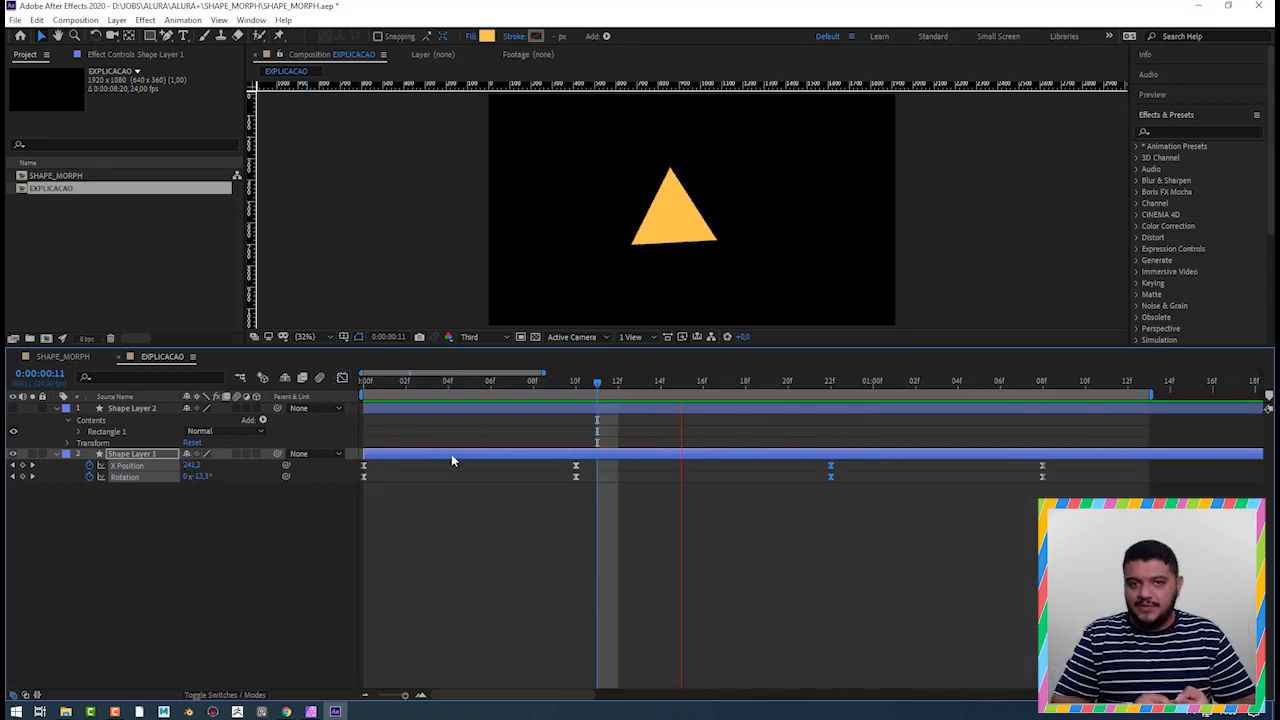
key("space")
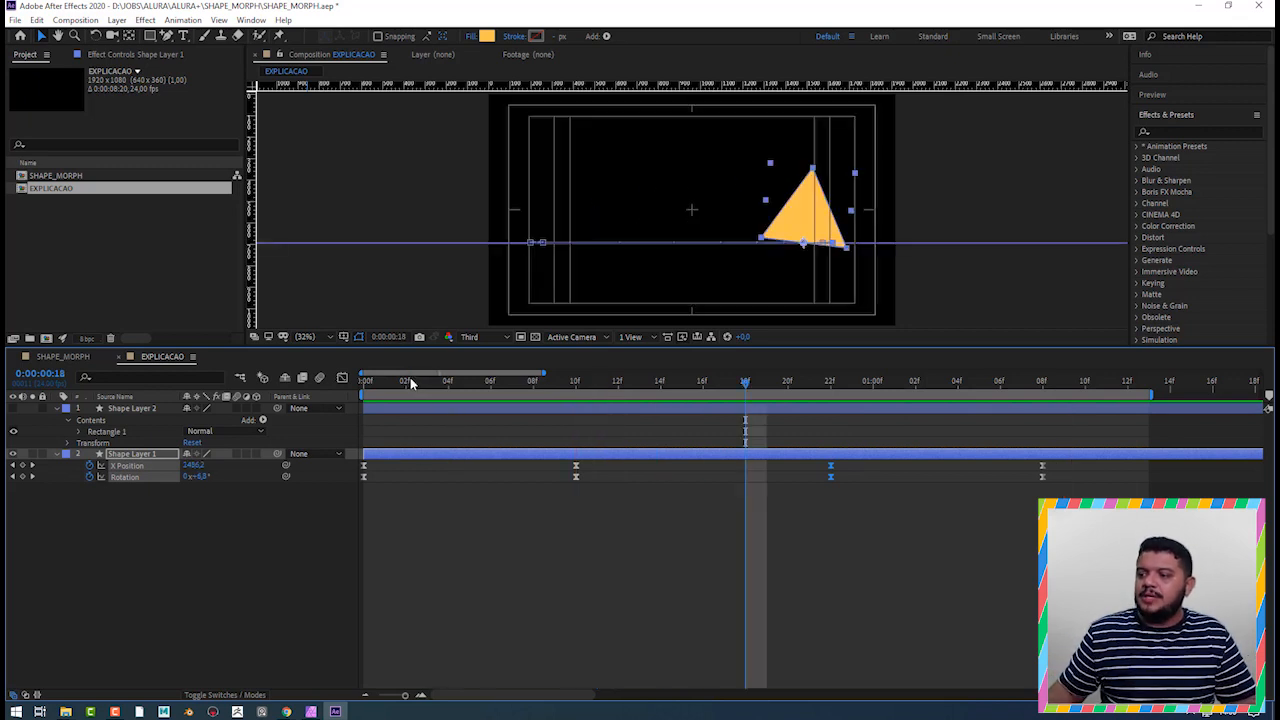
left_click_drag(414, 384, 654, 410)
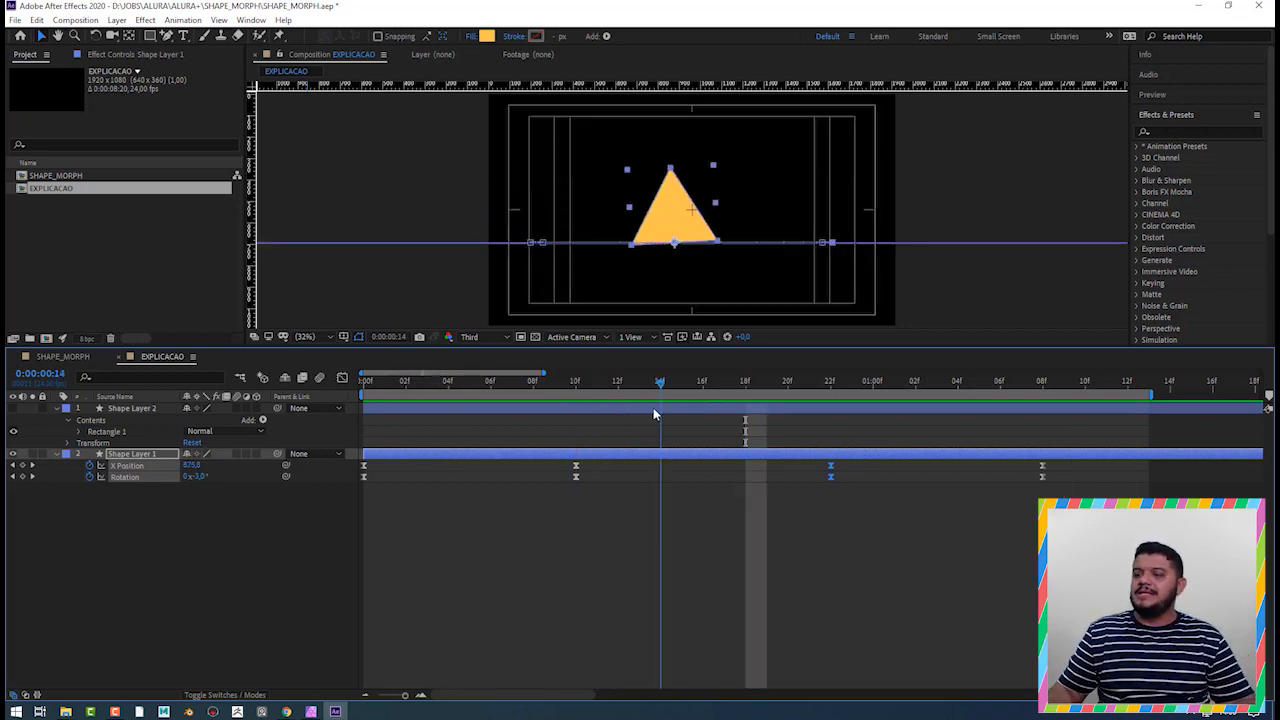
left_click(12, 409)
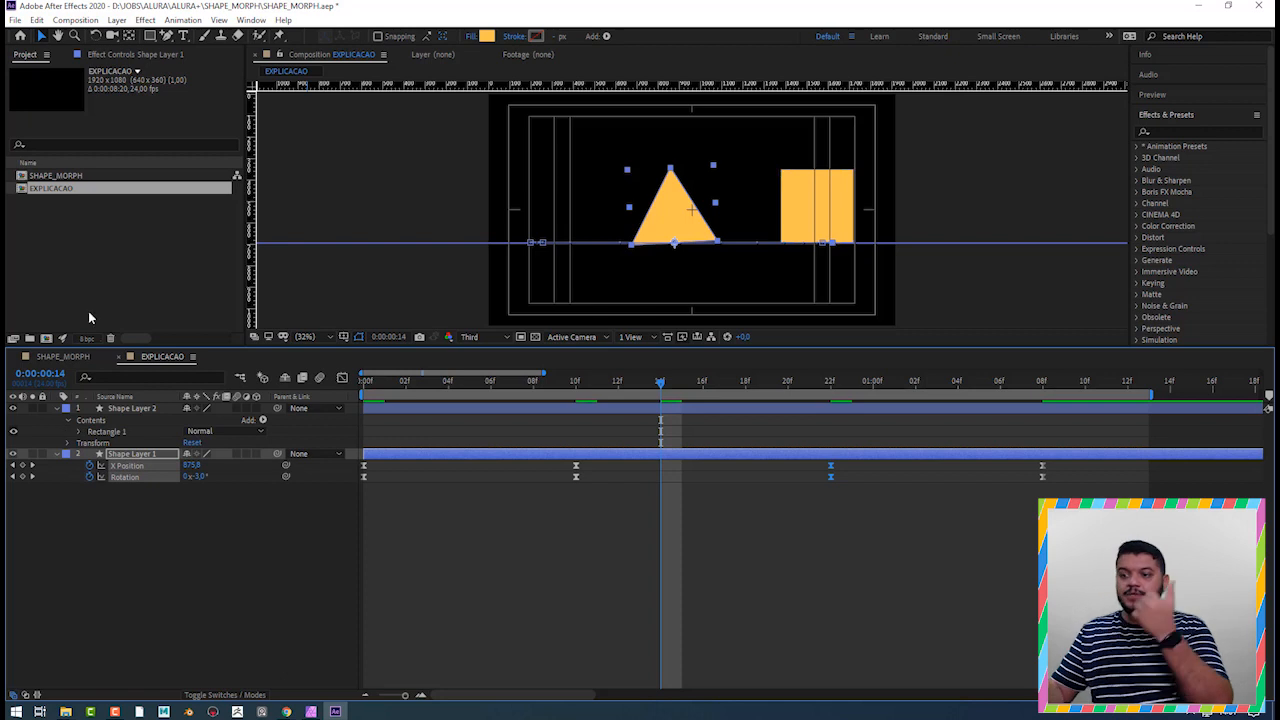
- Examine the shape switch around frames 15 to 20 in the SHAPE_MORPH composition, then return to EXPLICACAO
left_click(62, 356)
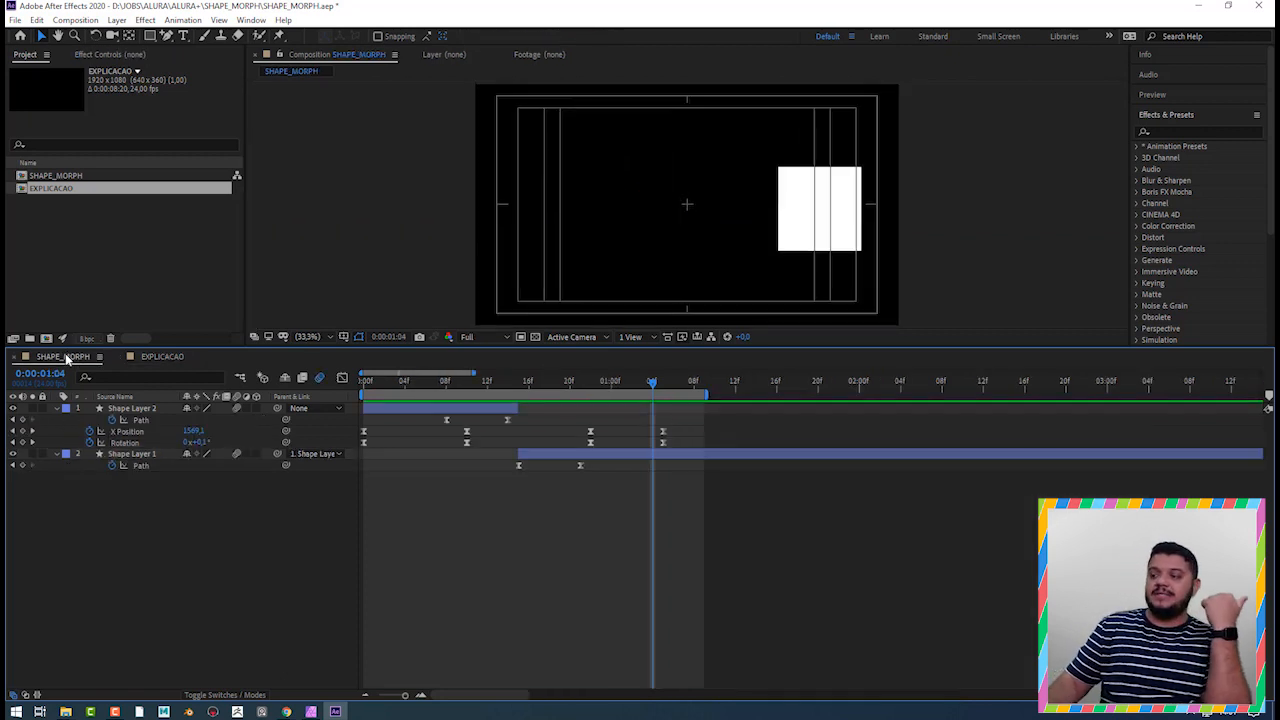
left_click(518, 386)
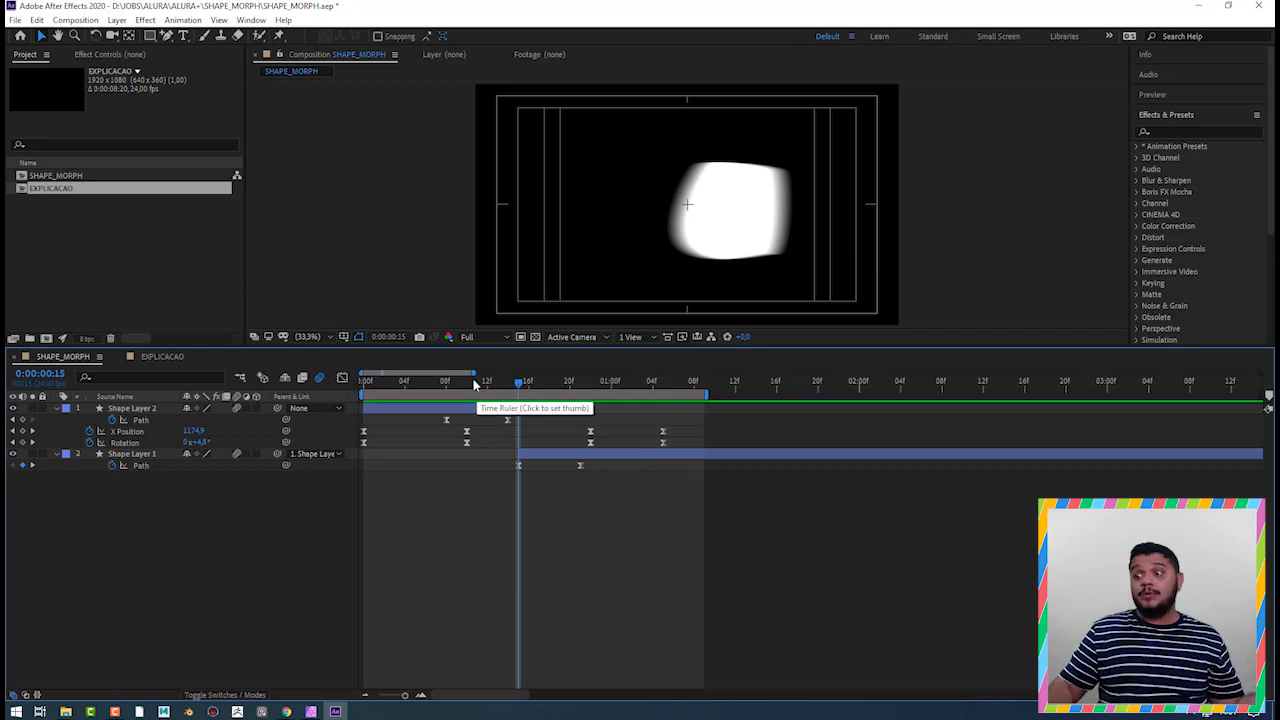
left_click_drag(478, 386, 572, 414)
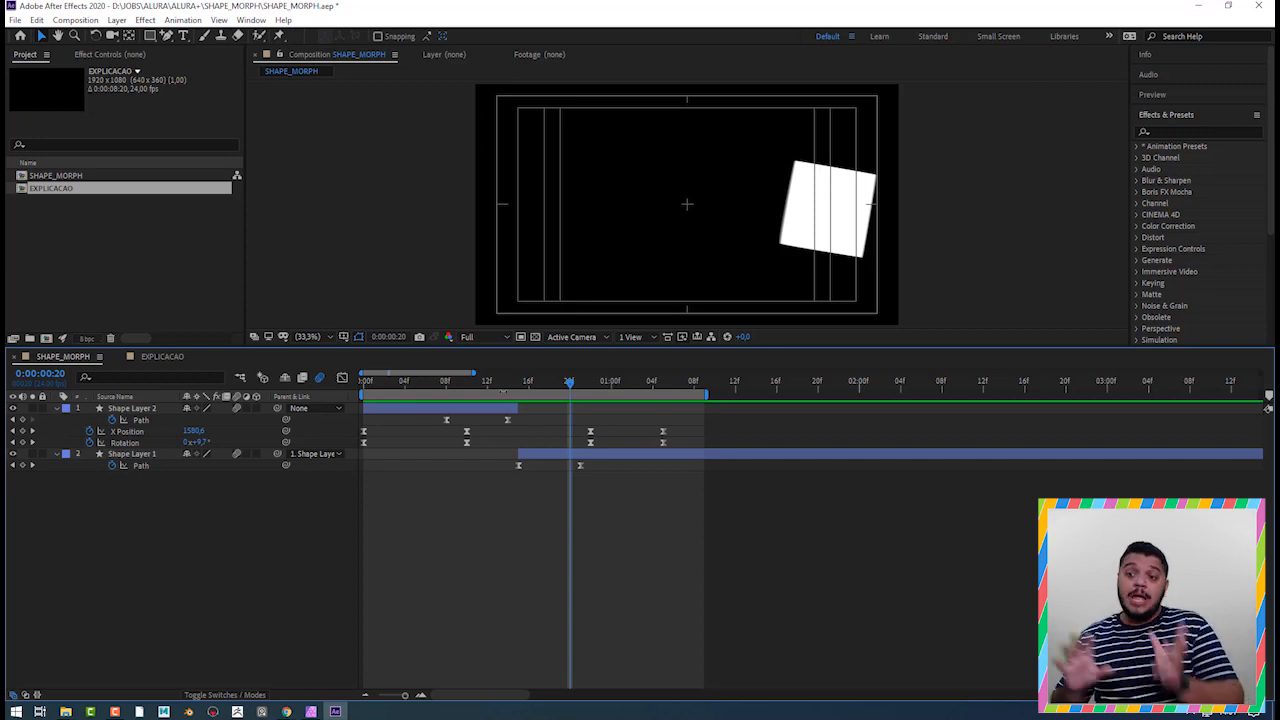
left_click(155, 357)
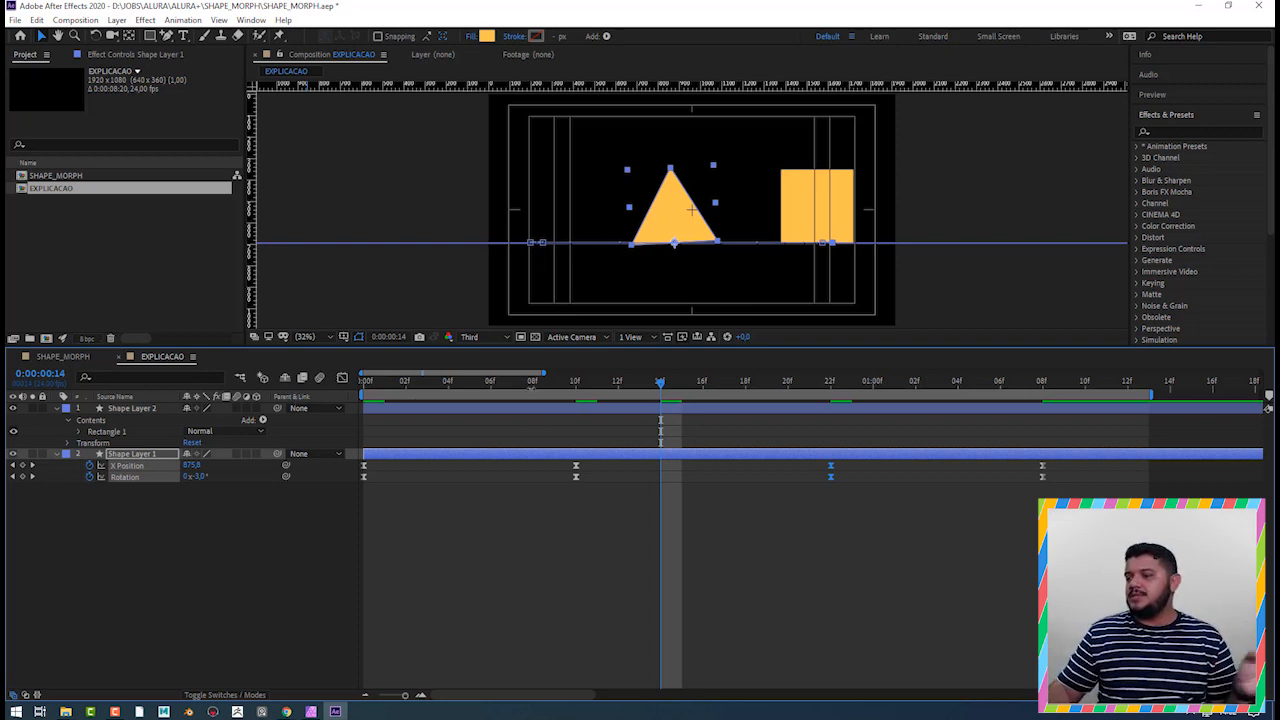
- At 0:00:01:08, parent Shape Layer 2 to Shape Layer 1, and preview the square following the triangle from frame 0
left_click_drag(520, 383, 1042, 520)
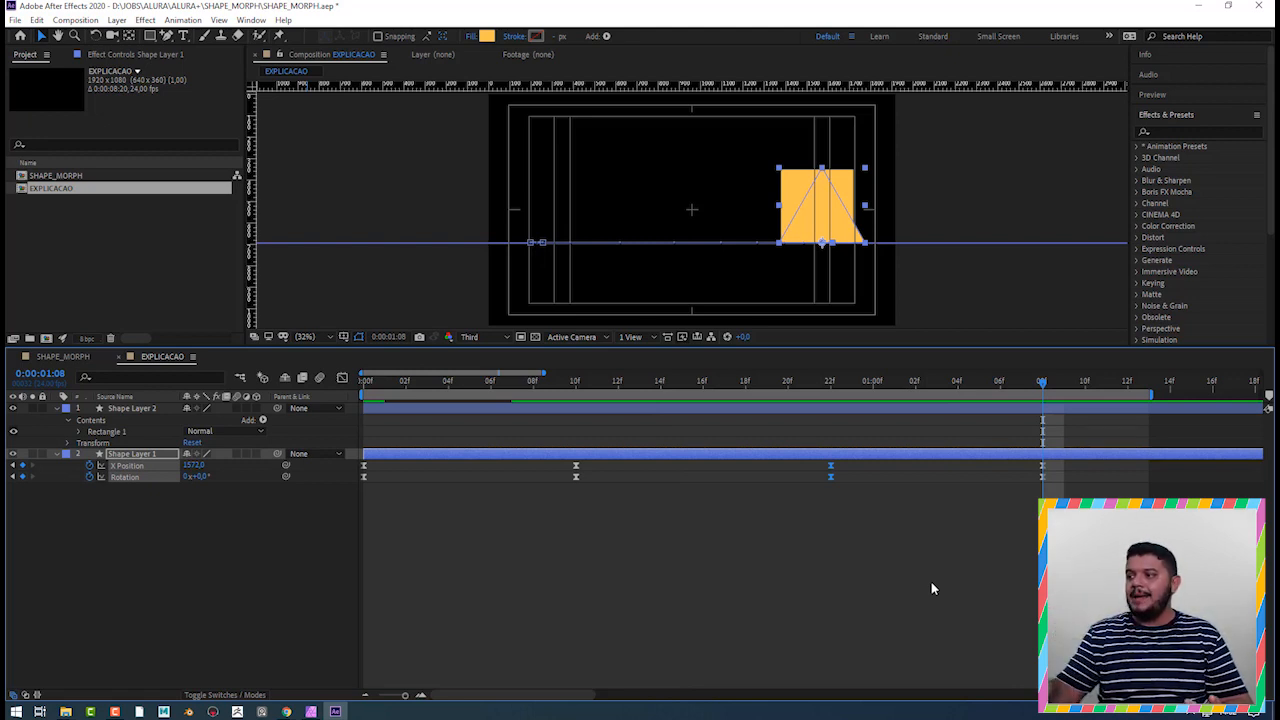
left_click(136, 410)
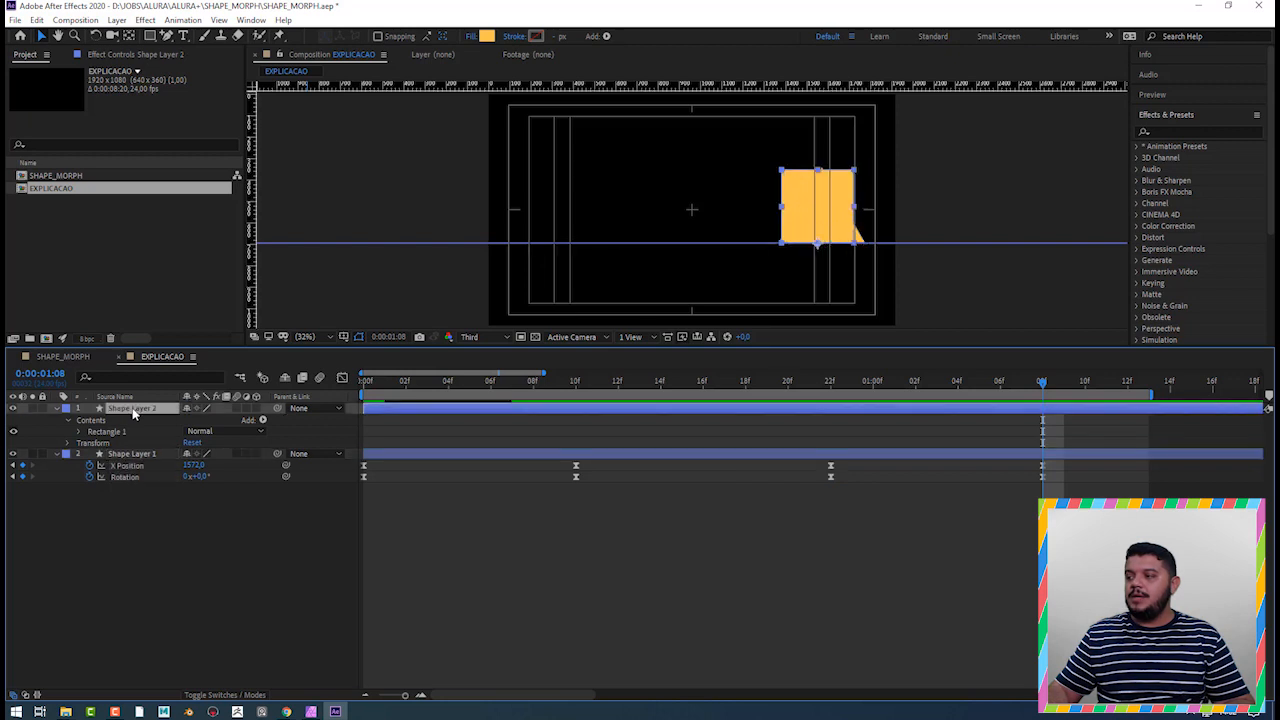
left_click_drag(279, 409, 113, 468)
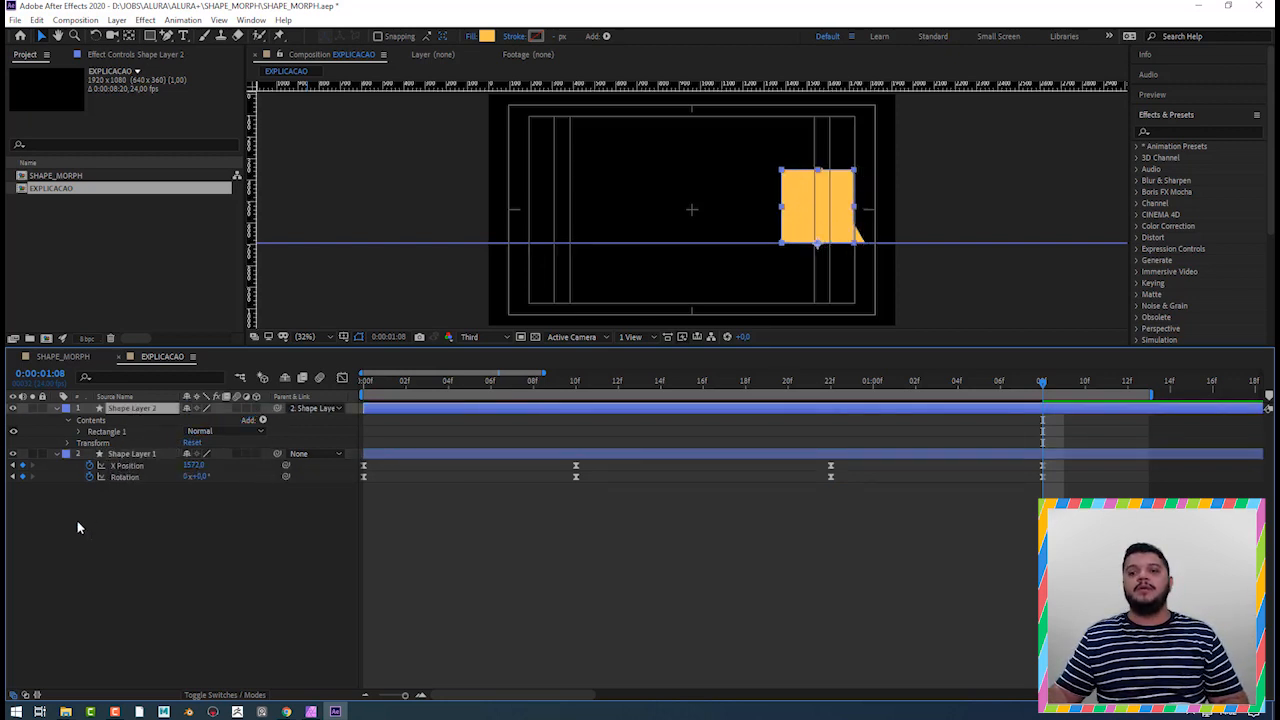
left_click_drag(484, 382, 364, 382)
key("space")
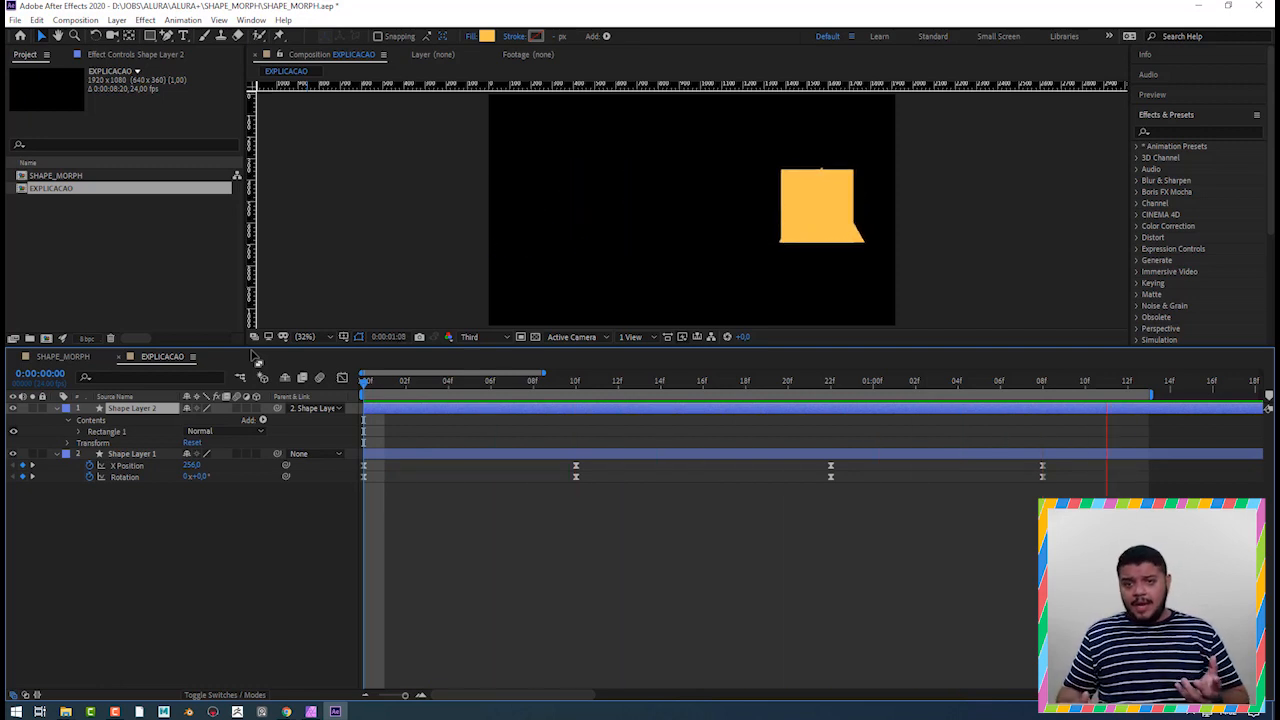
- At frame 14, trim the end of Shape Layer 1 and the start of Shape Layer 2
left_click_drag(677, 386, 660, 392)
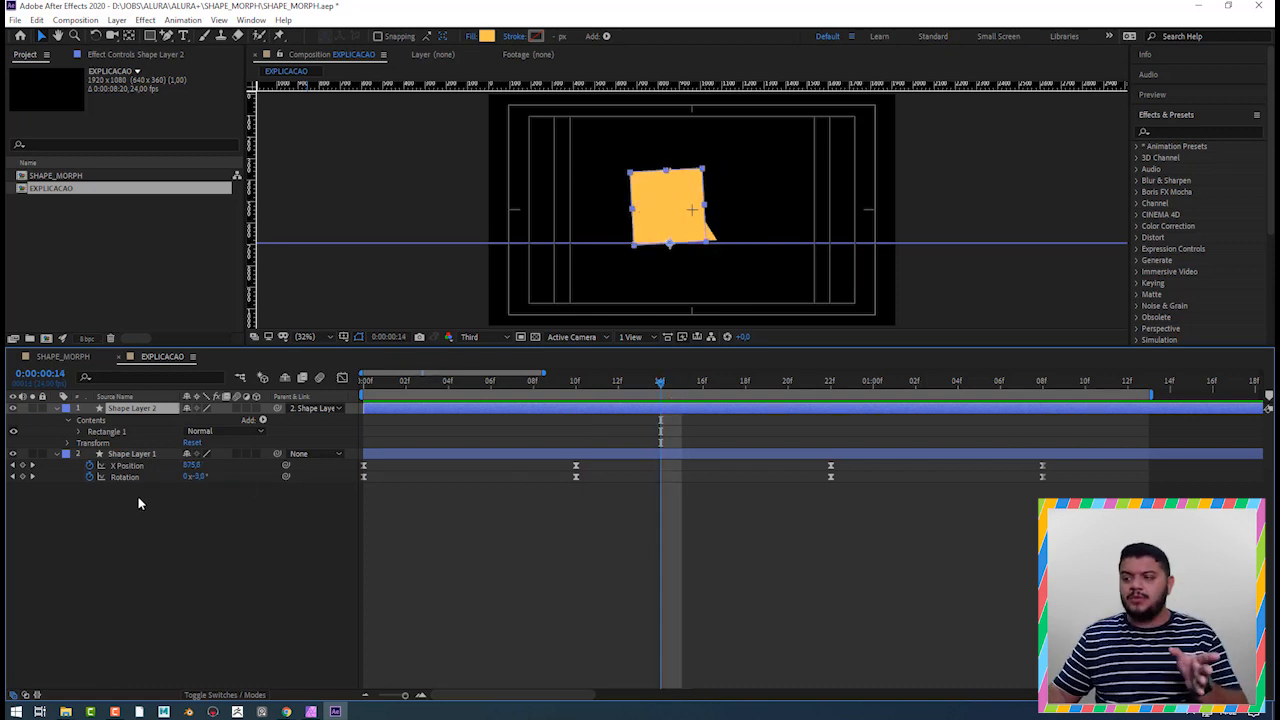
left_click(138, 456)
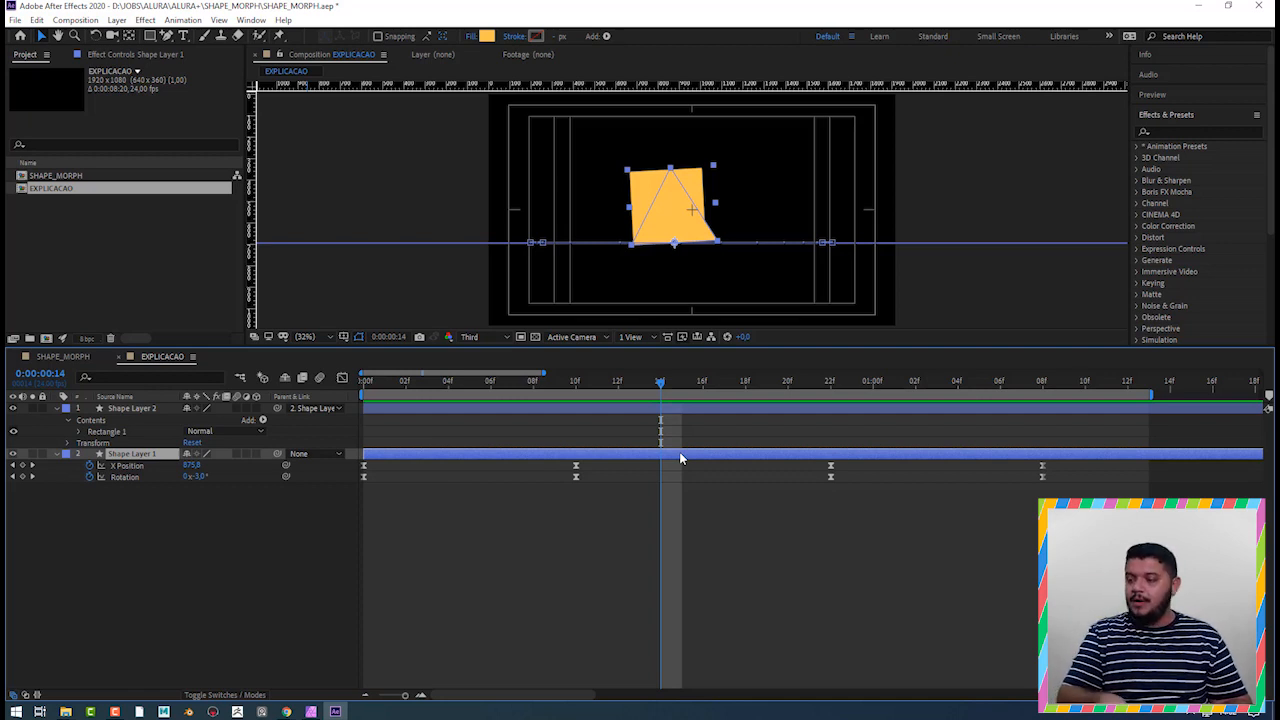
key("alt+]")
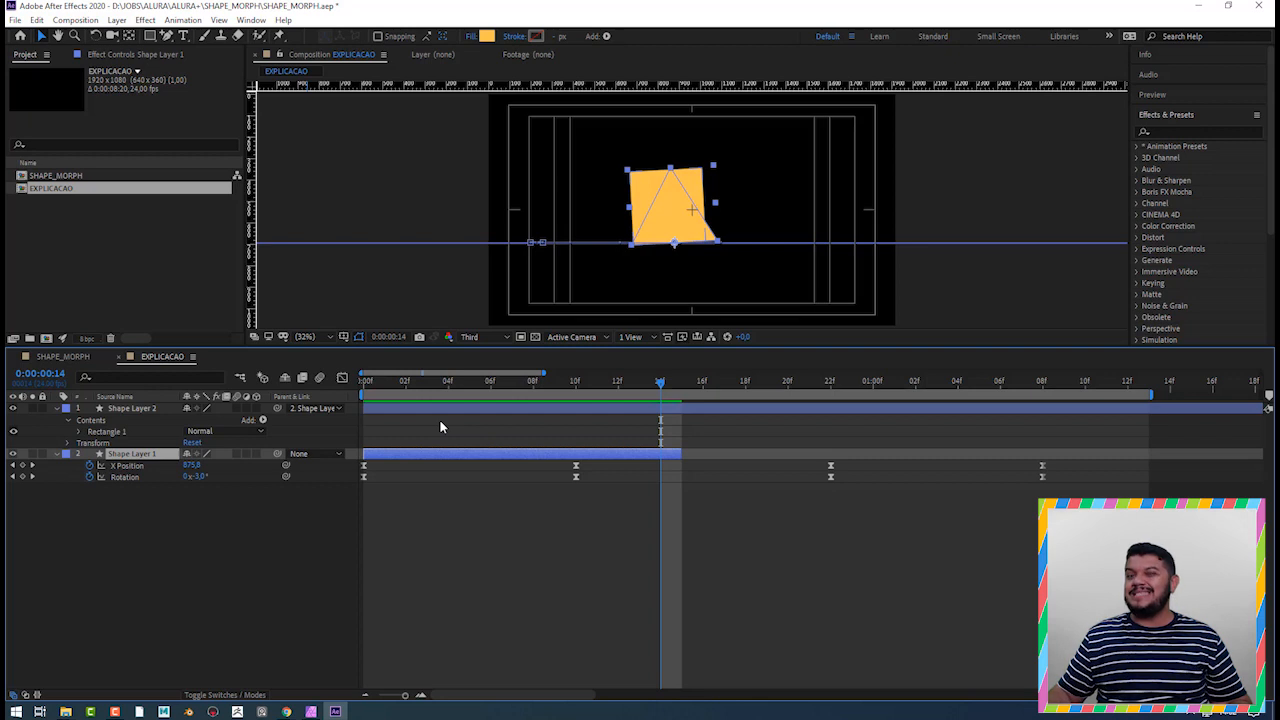
left_click(166, 408)
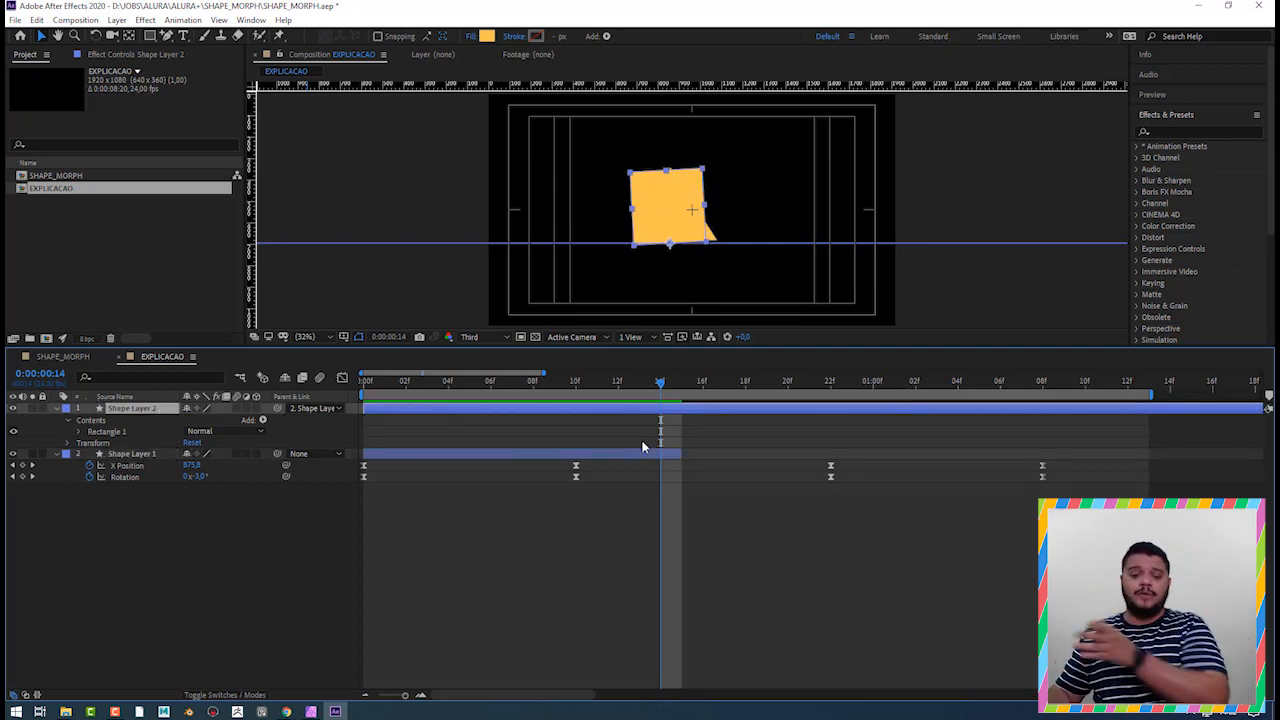
key("alt+bracketleft")
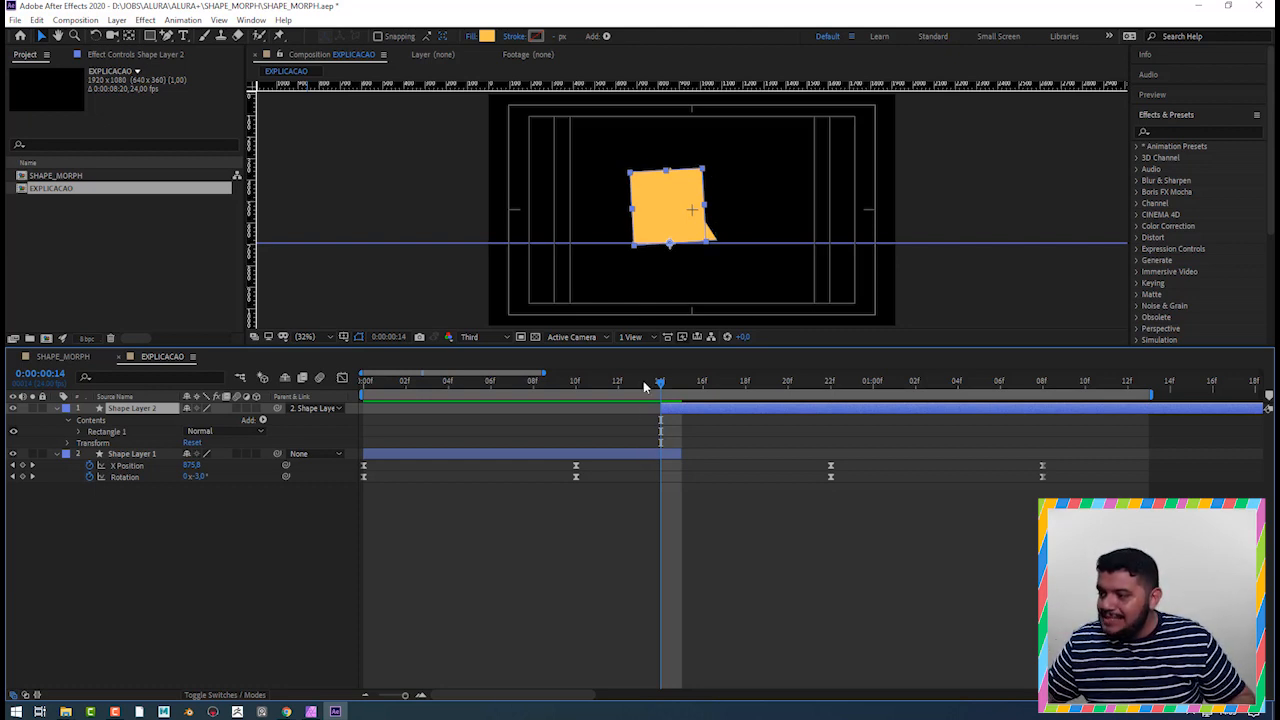
- Check the cut between triangle and square frame by frame around frames 13 to 15
key("Page_Down")
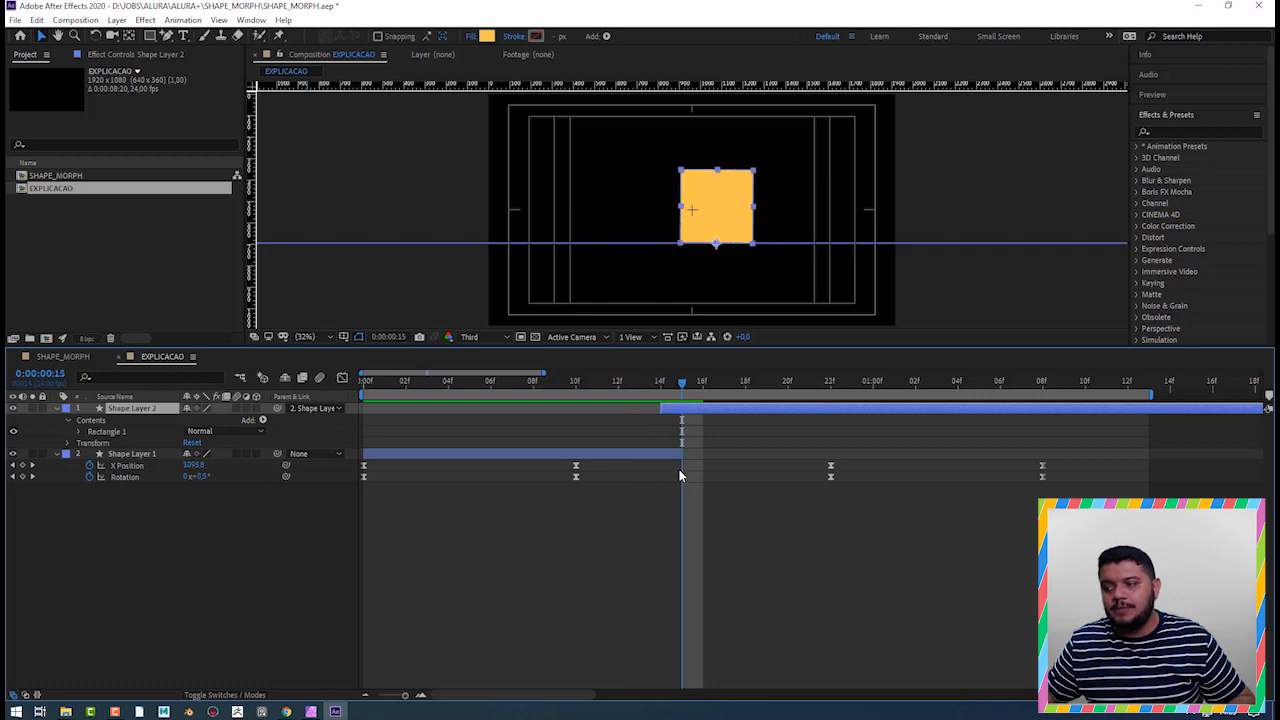
left_click_drag(760, 588, 720, 440)
left_click(648, 384)
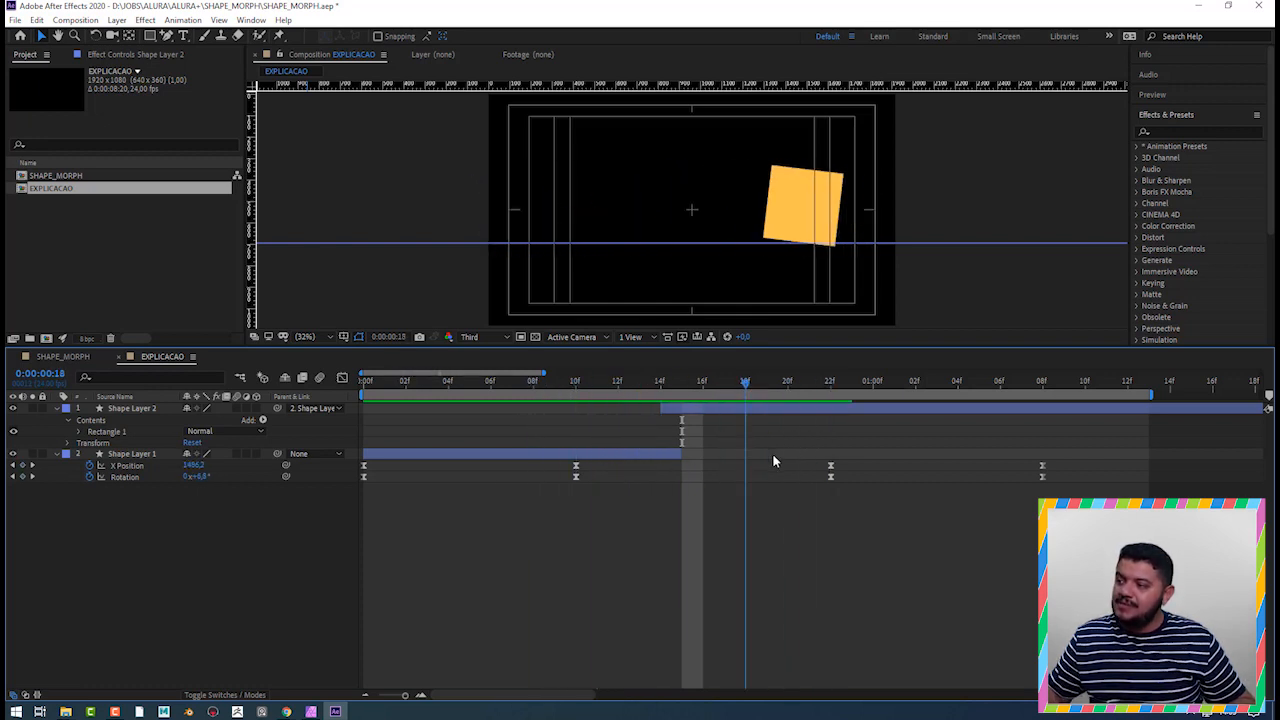
key("space")
key("Page_Down")
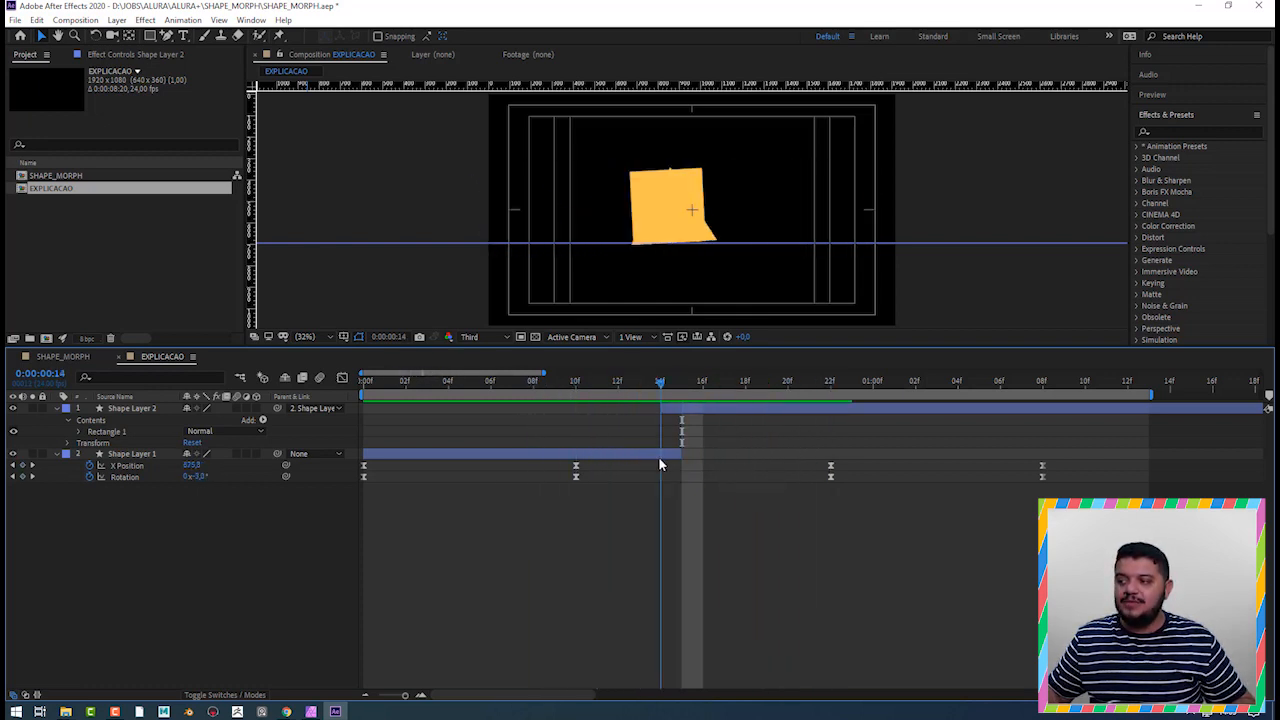
key("Page_Up")
key("Page_Down")
key("Page_Up")
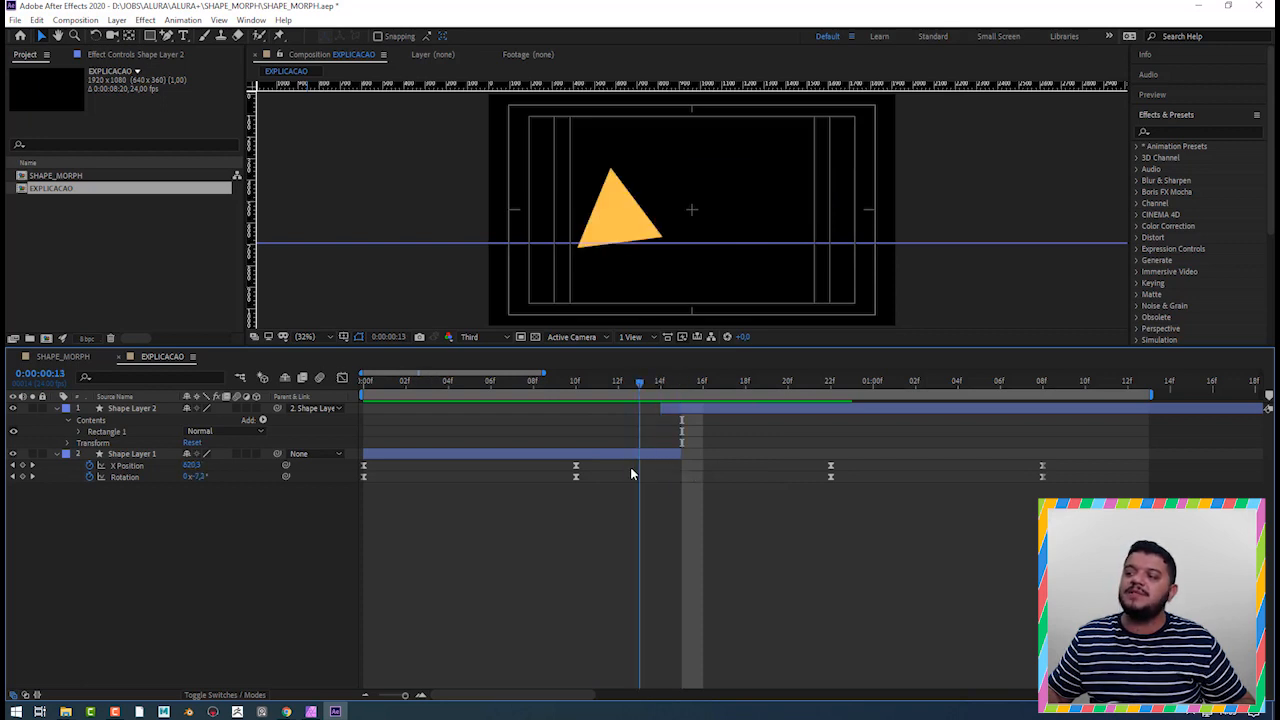
key("Page_Down")
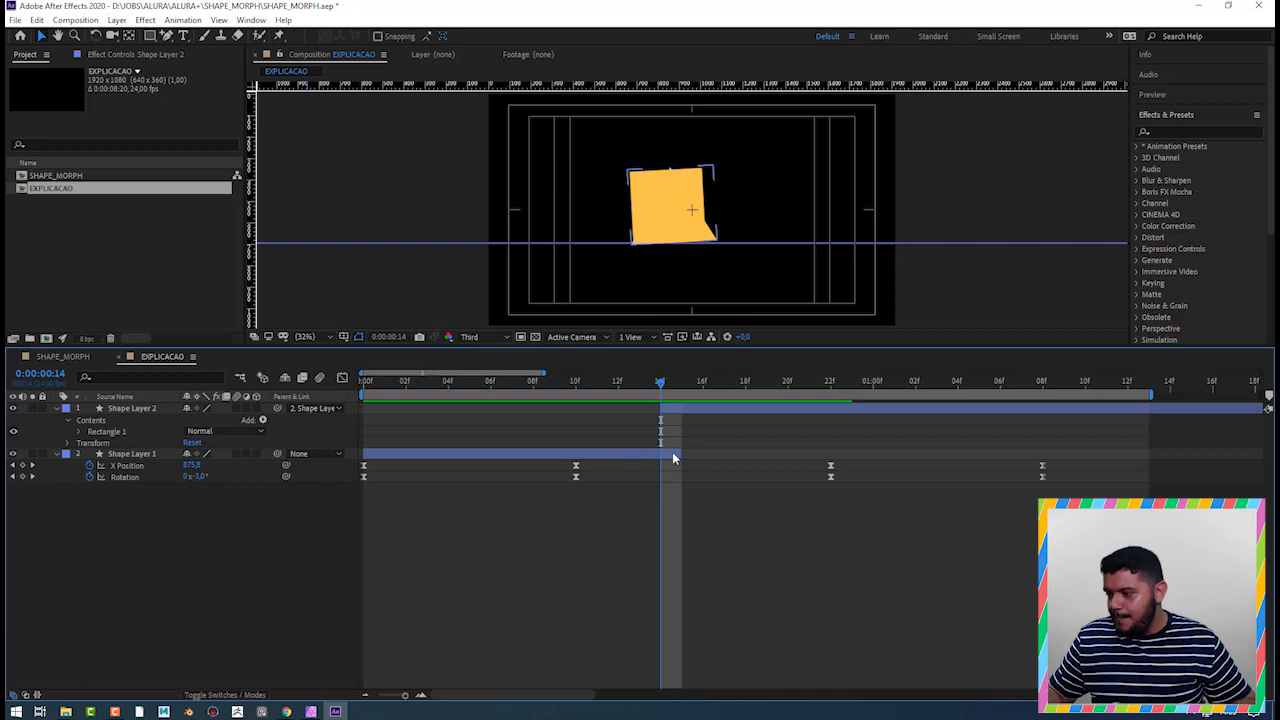
- Shorten Shape Layer 1 by one frame so it ends where Shape Layer 2 begins at frame 14, and preview from frame 0
left_click(138, 456)
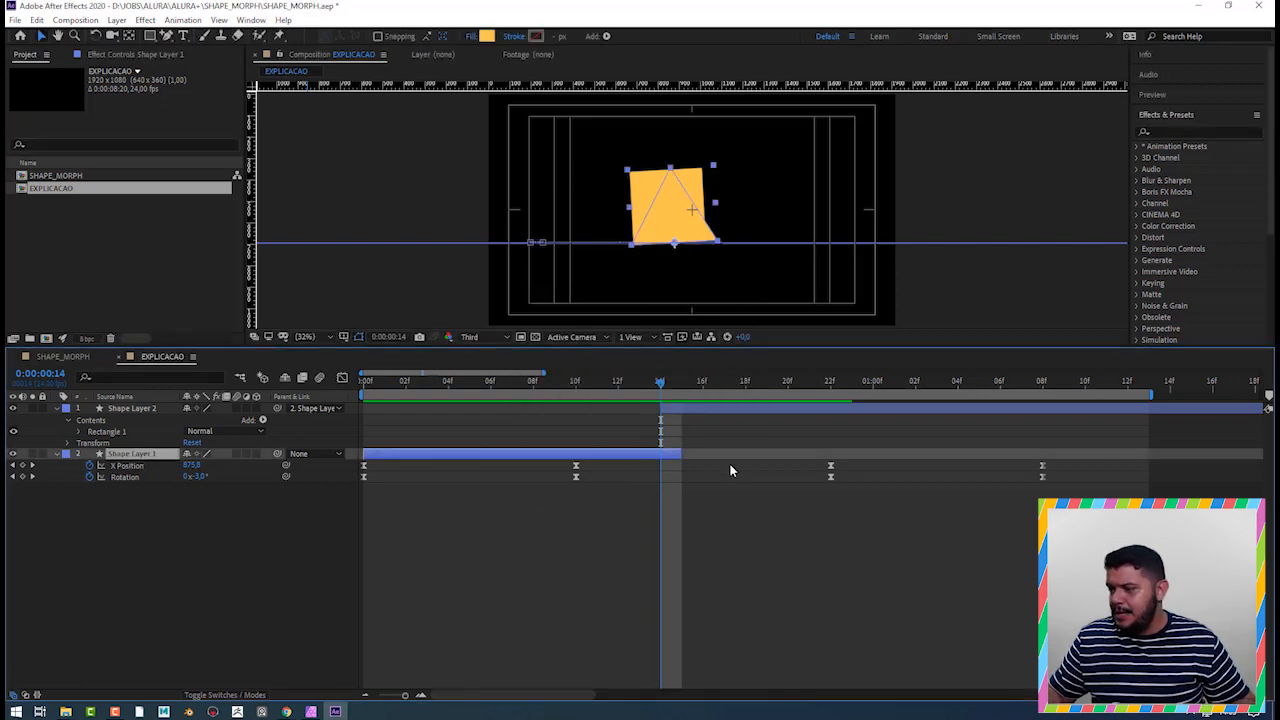
left_click_drag(681, 453, 661, 453)
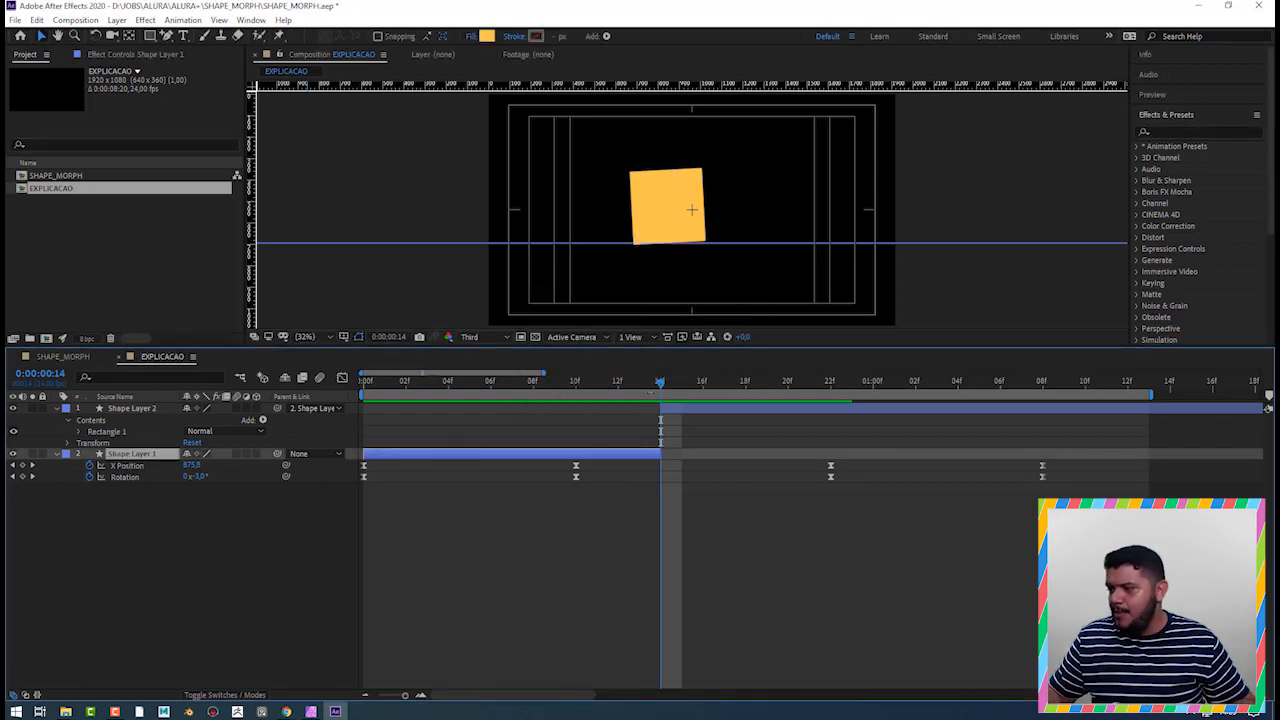
left_click_drag(660, 384, 362, 383)
key("space")
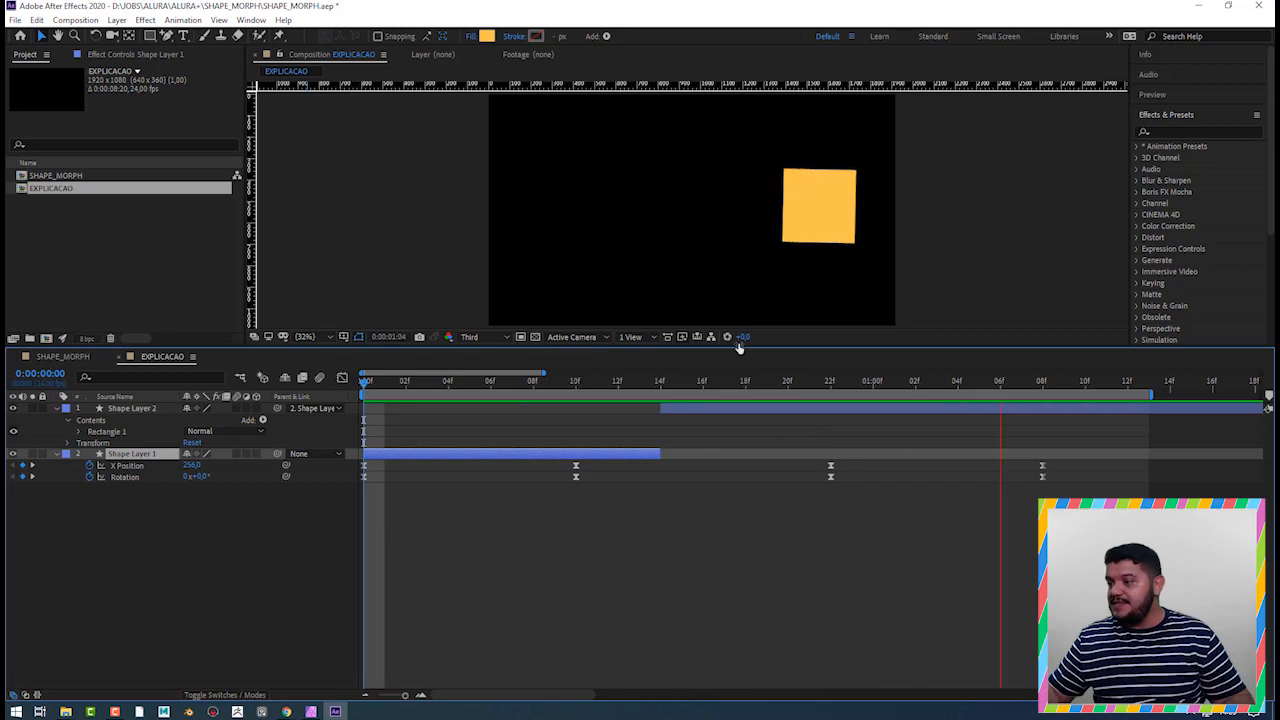
- Move to frame 11, reveal Shape Layer 1's polystar contents and convert Polystar Path 1 to a Bezier path
left_click(638, 383)
left_click_drag(638, 385, 598, 384)
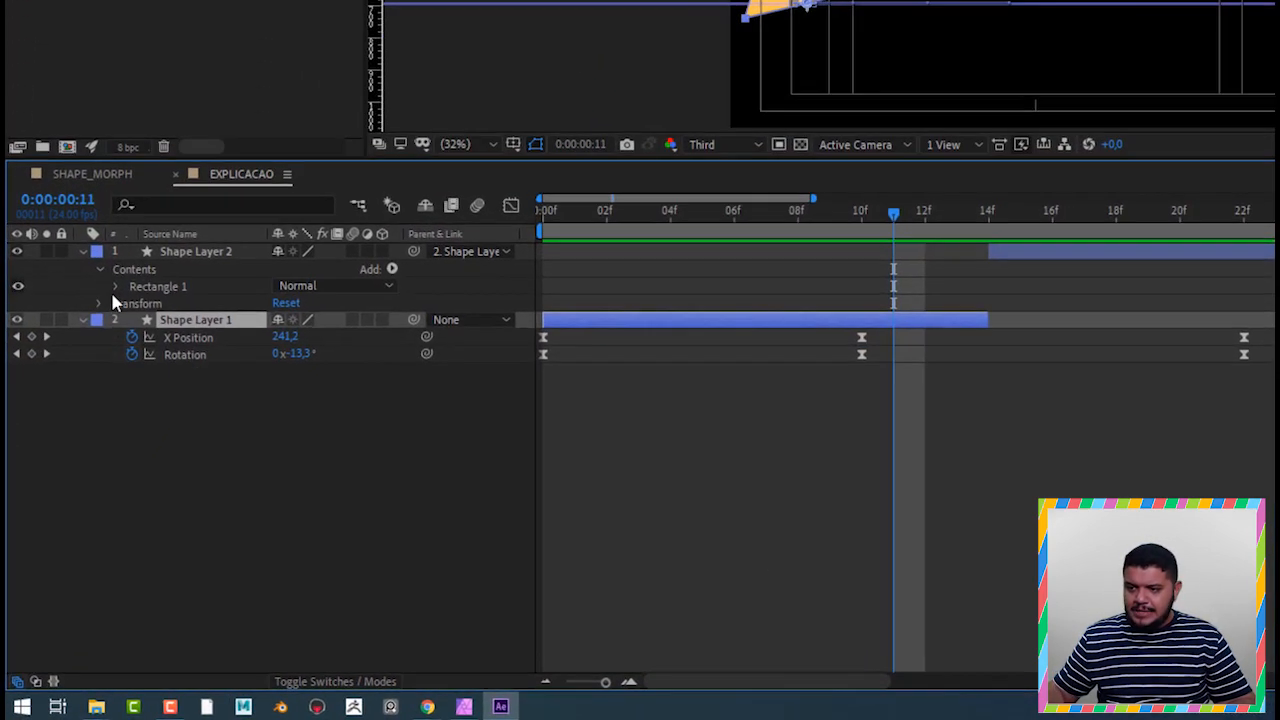
left_click(91, 322)
left_click(91, 322)
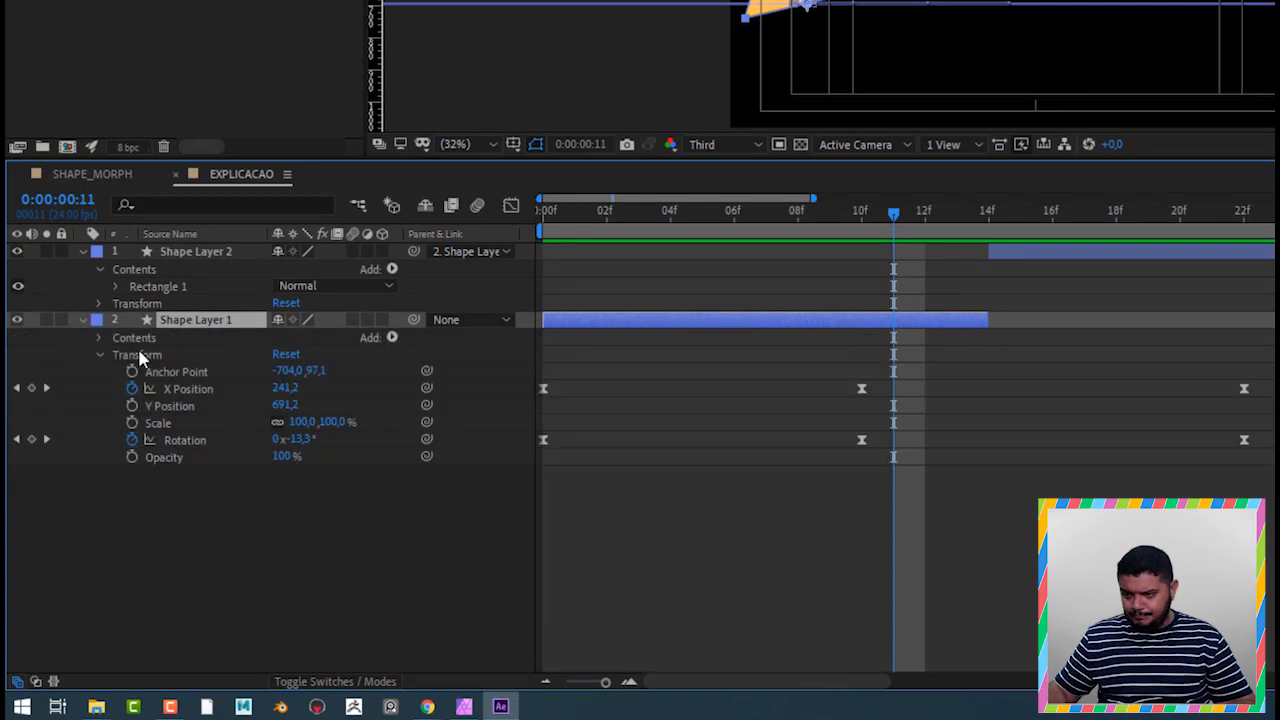
left_click(97, 337)
left_click(152, 355)
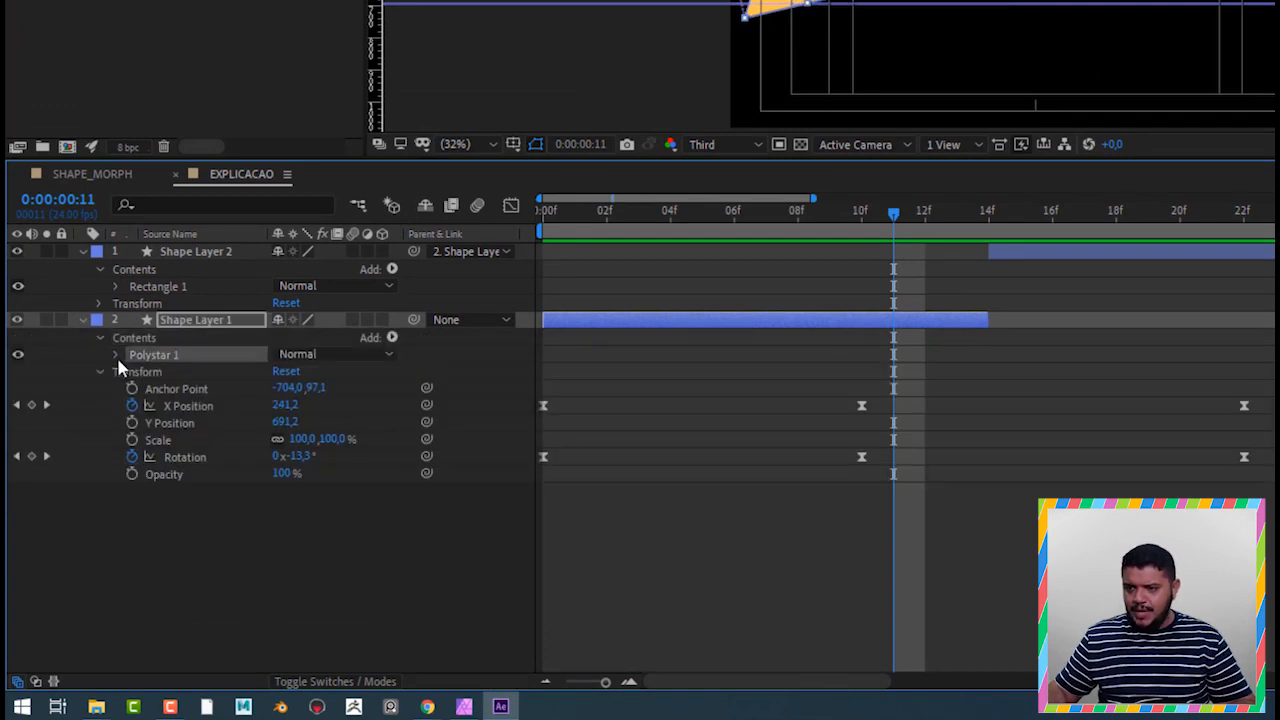
left_click(117, 358)
right_click(174, 372)
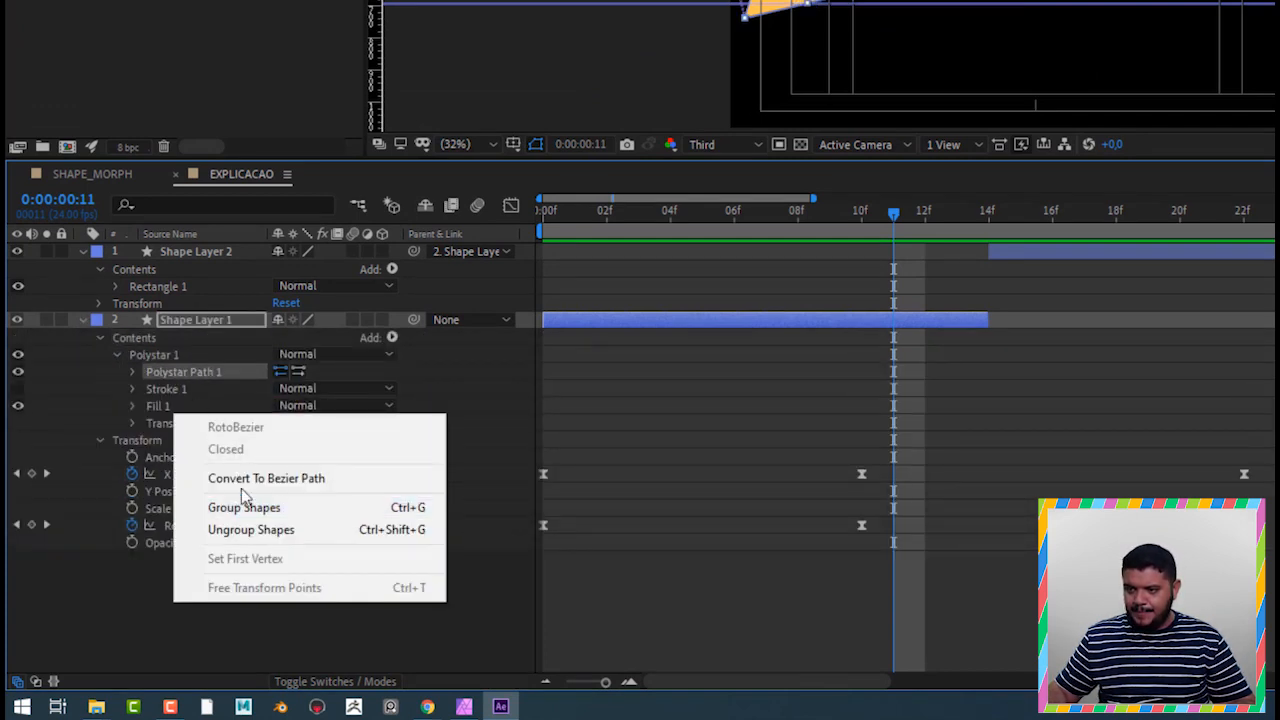
left_click(258, 480)
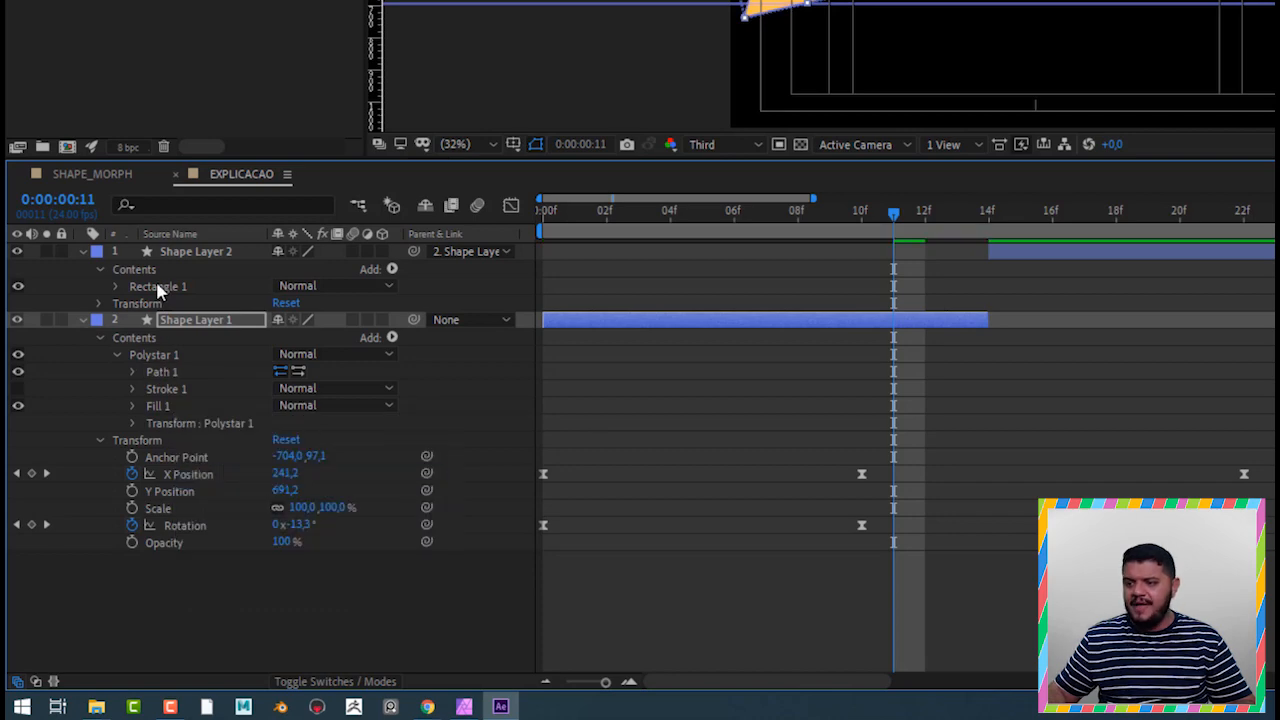
- Reveal the contents of Rectangle 1 in Shape Layer 2 and convert Rectangle Path 1 to a Bezier path
left_click(160, 287)
left_click(117, 287)
left_click(183, 304)
right_click(178, 312)
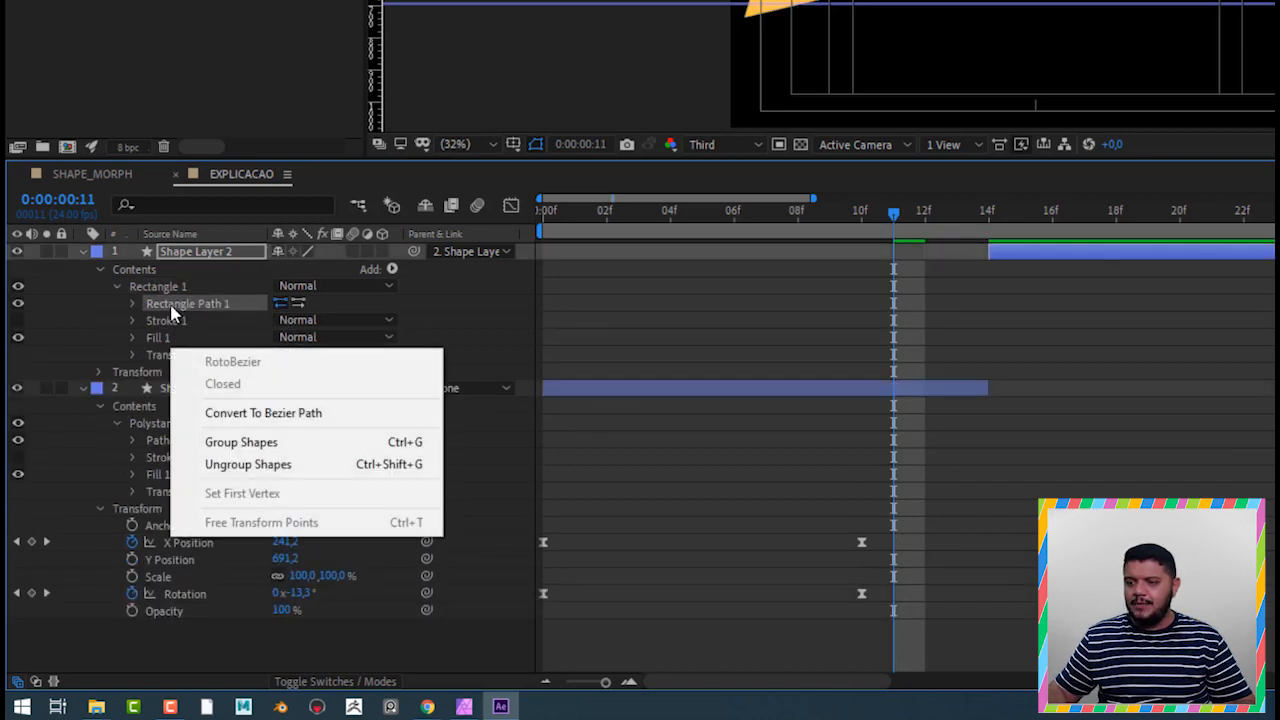
left_click(233, 416)
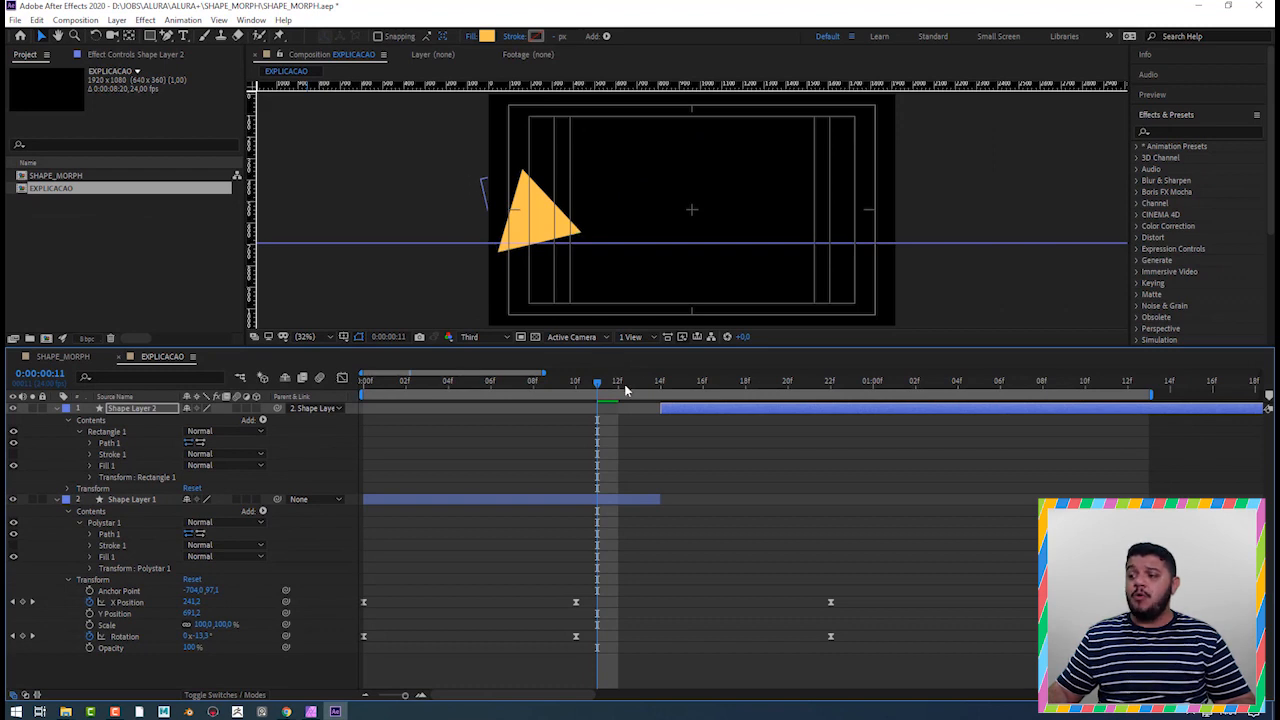
- Reveal the Path property under Path 1 of Polystar 1 in Shape Layer 1
left_click_drag(937, 218, 1085, 219)
left_click_drag(724, 386, 626, 444)
left_click(511, 462)
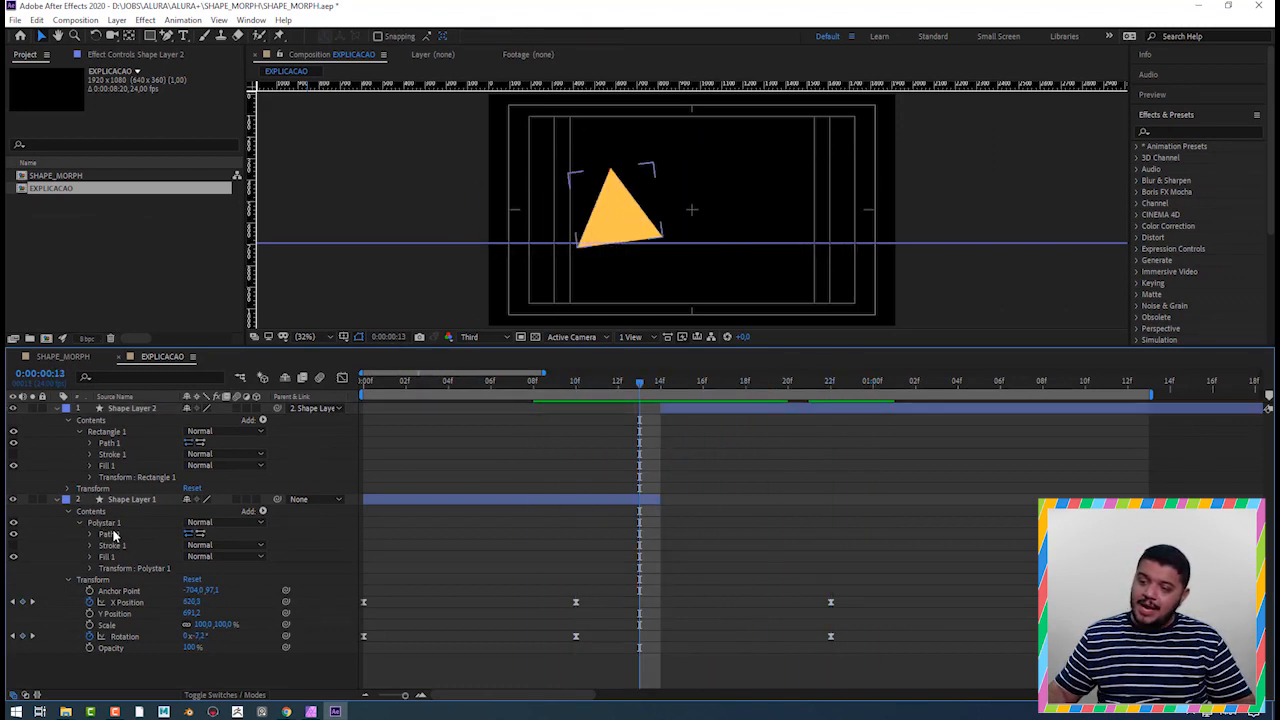
left_click(110, 534)
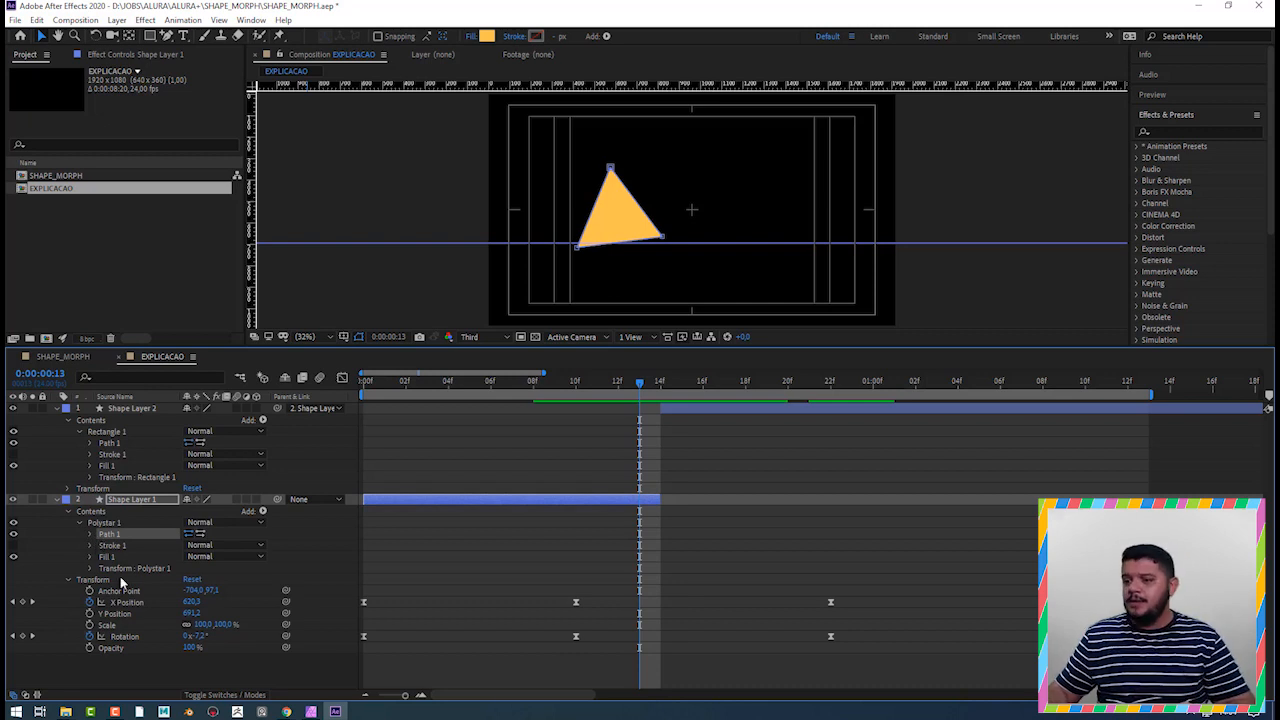
left_click(90, 534)
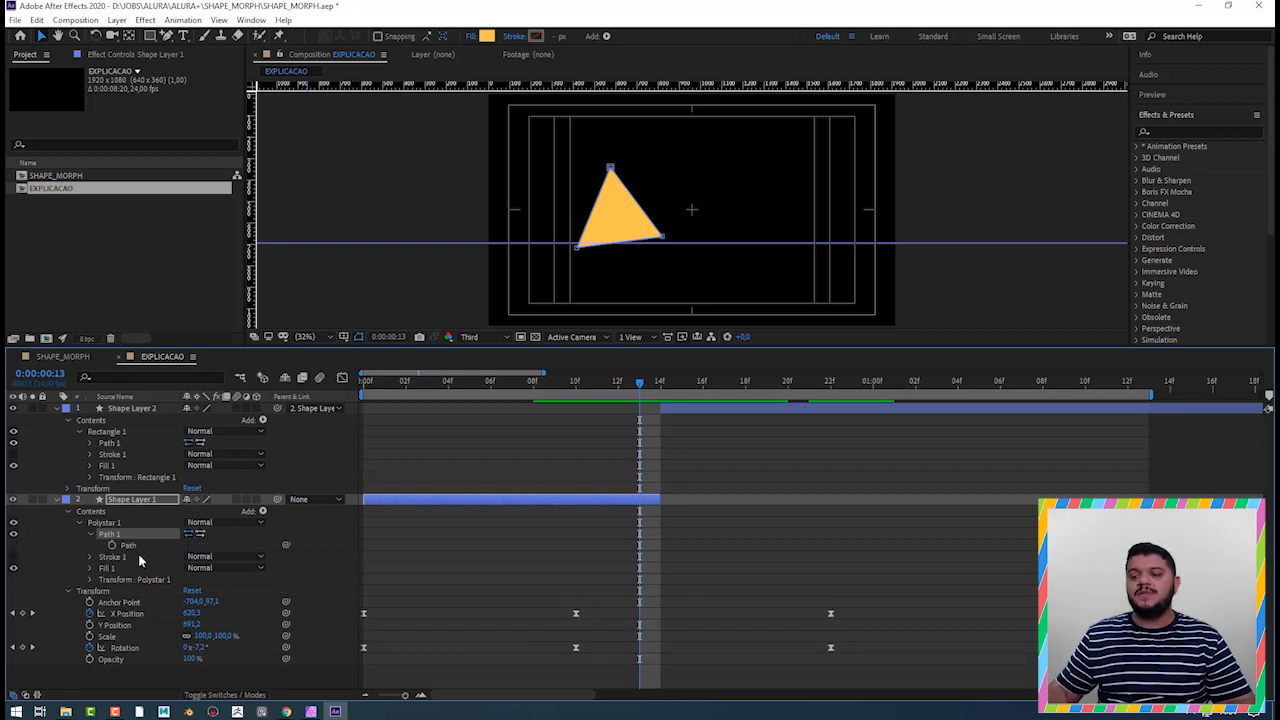
left_click(126, 545)
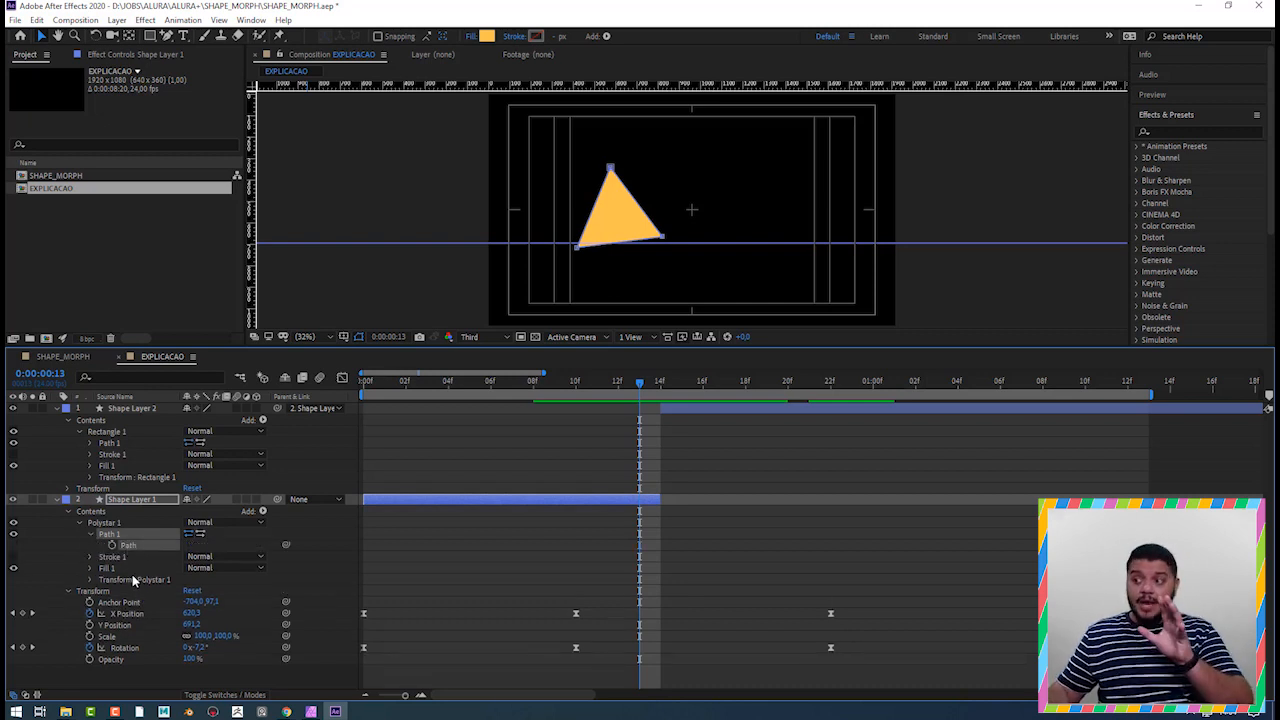
- Move the cut between Shape Layer 1 and Shape Layer 2 to frame 16 and preview the animation
left_click_drag(578, 382, 703, 500)
left_click_drag(661, 408, 703, 408)
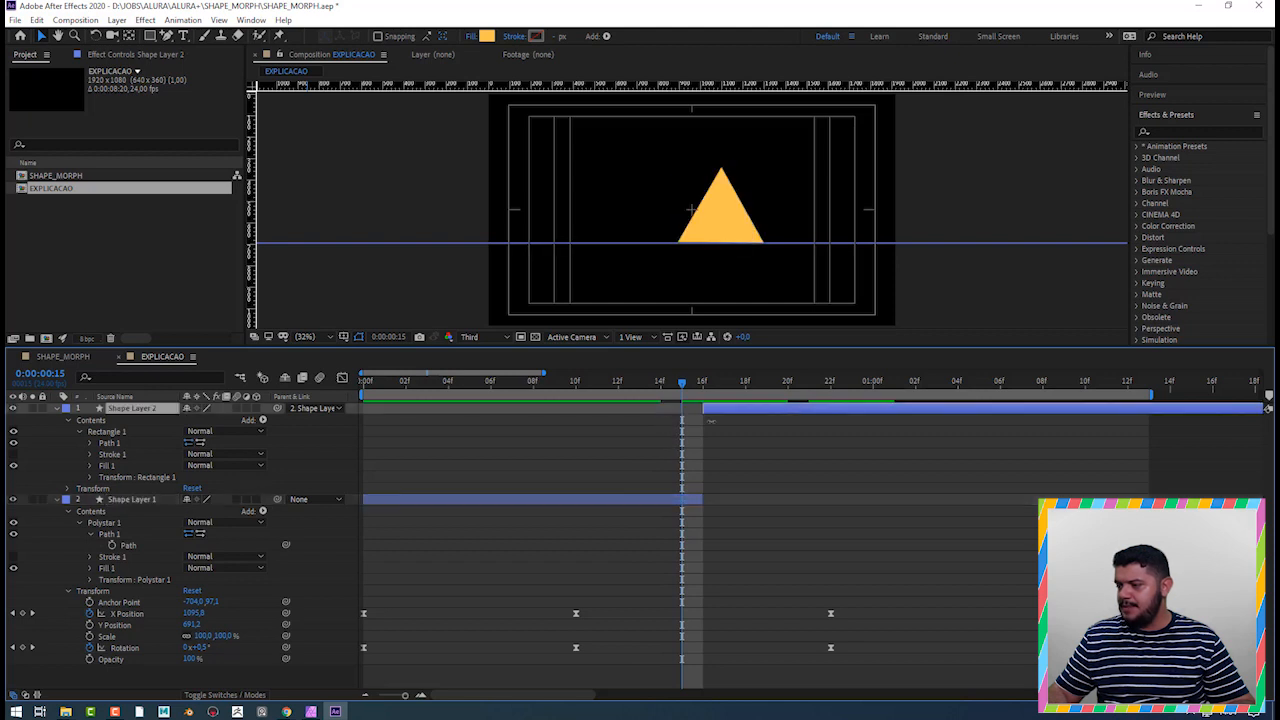
left_click_drag(697, 501, 703, 500)
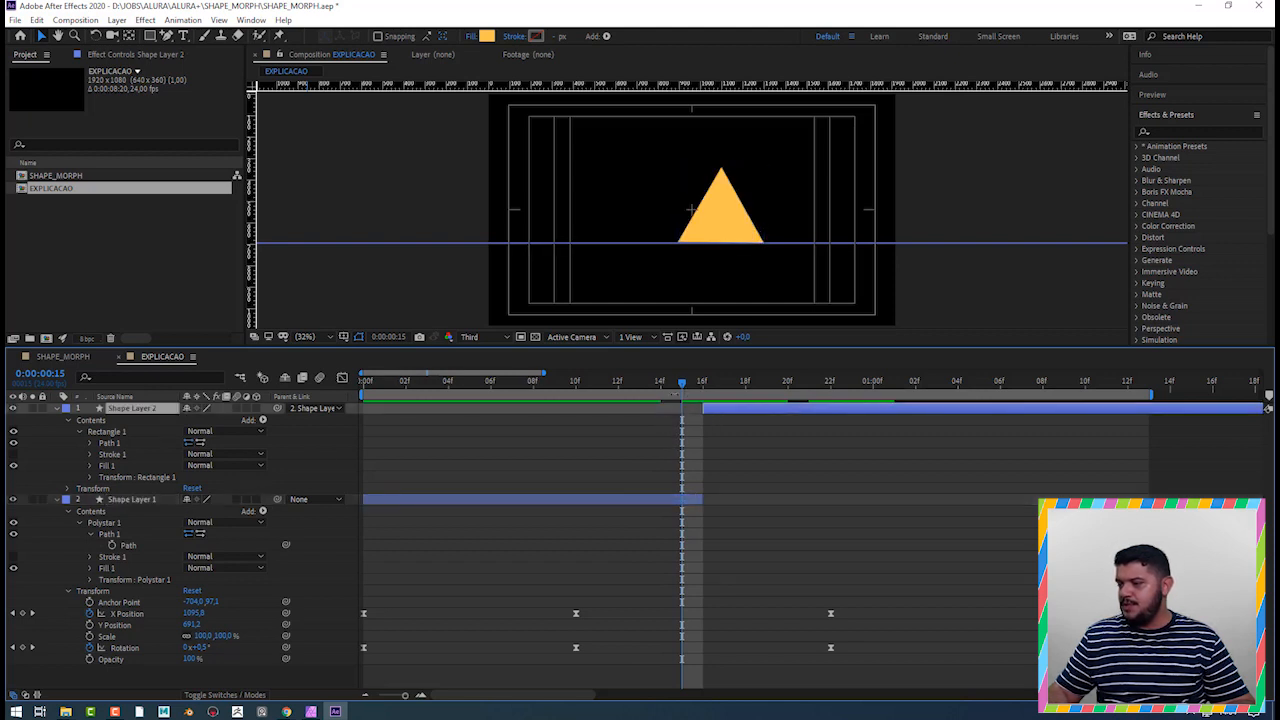
left_click(405, 382)
key("space")
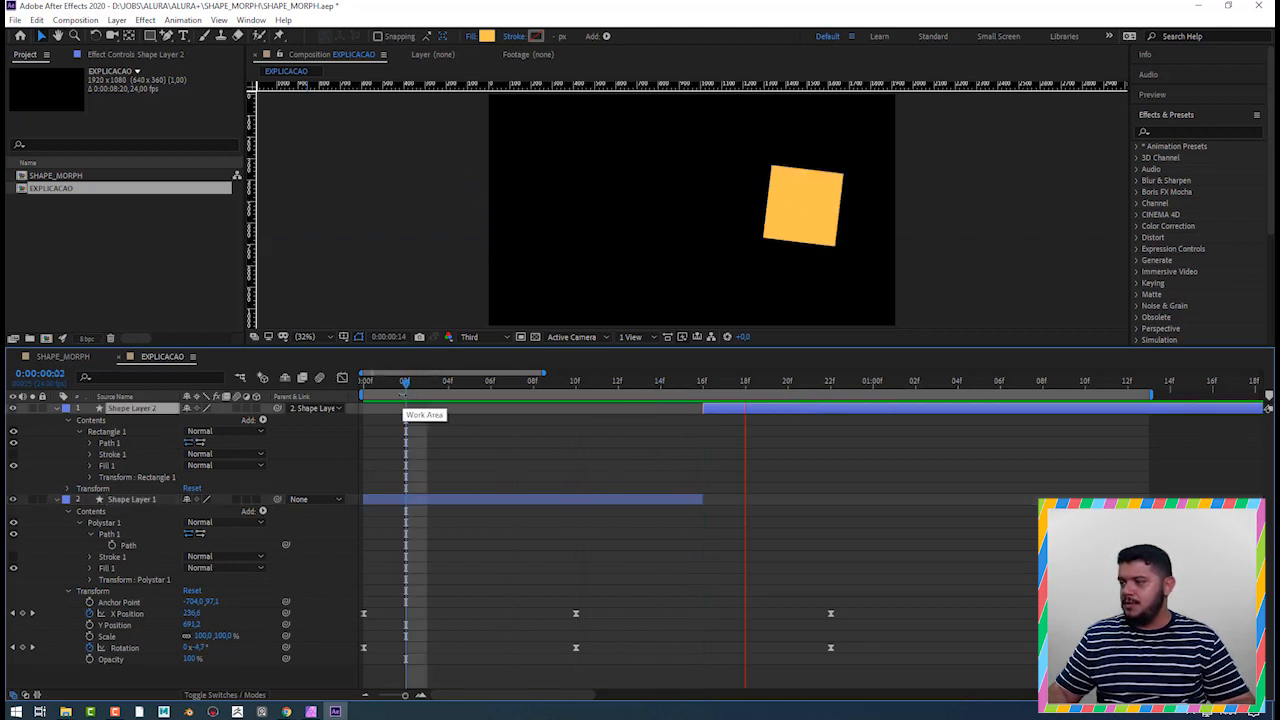
key("space")
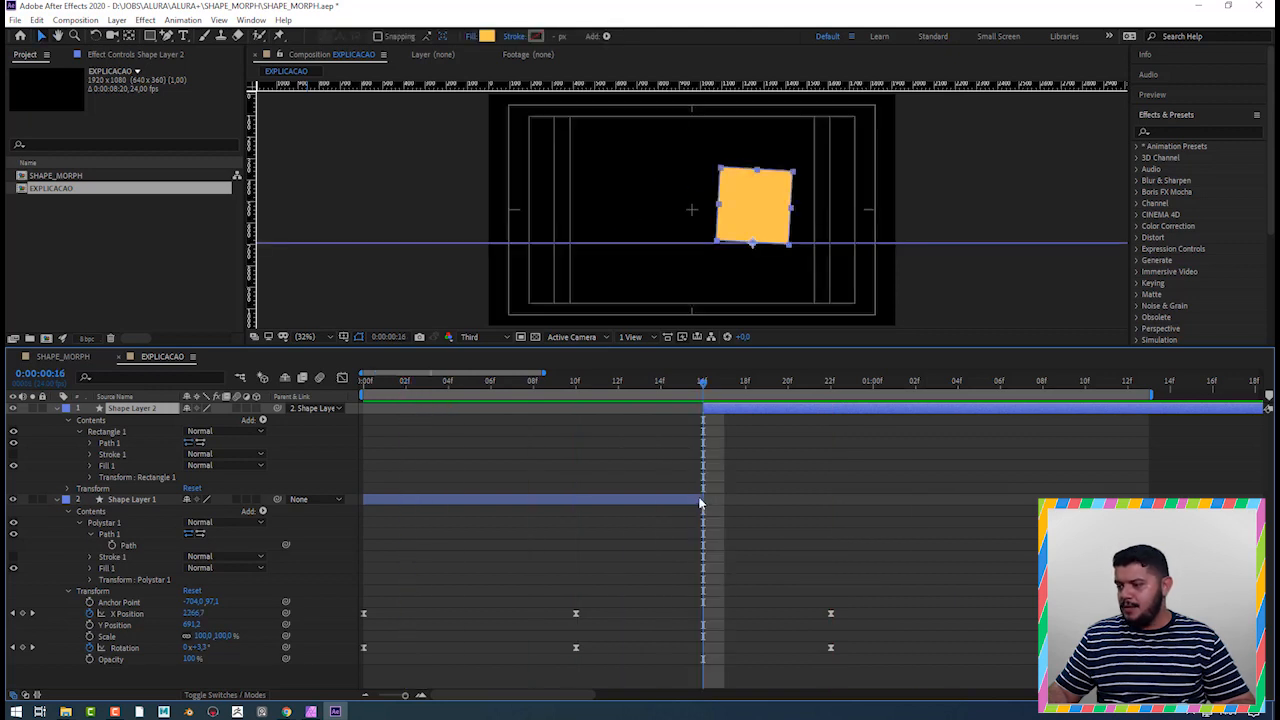
- Move the cut to frame 15, ending Shape Layer 1 and starting Shape Layer 2 there, and preview it
left_click(701, 499)
left_click_drag(702, 499, 684, 499)
left_click_drag(711, 410, 690, 410)
left_click(658, 388)
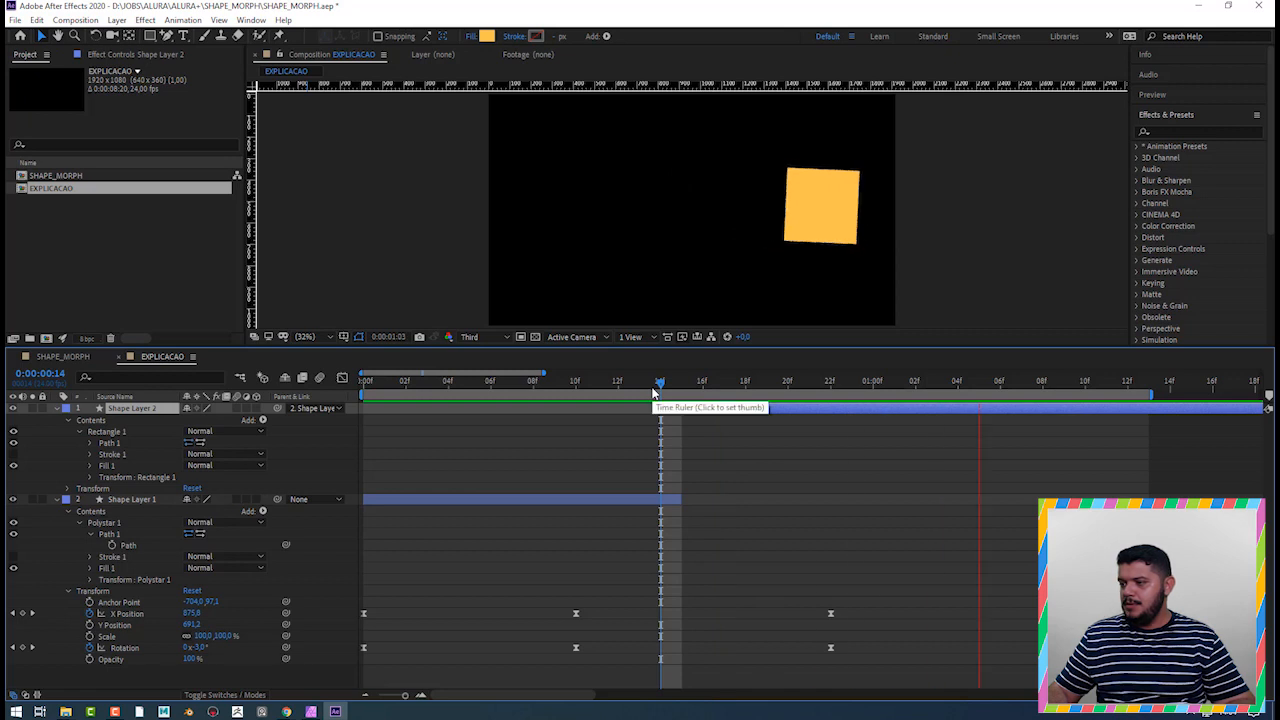
- Start keyframing the triangle's Path in Shape Layer 1 at frame 12
mouse_move(607, 388)
left_mouse_down()
mouse_move(652, 389)
mouse_move(624, 392)
left_mouse_up()
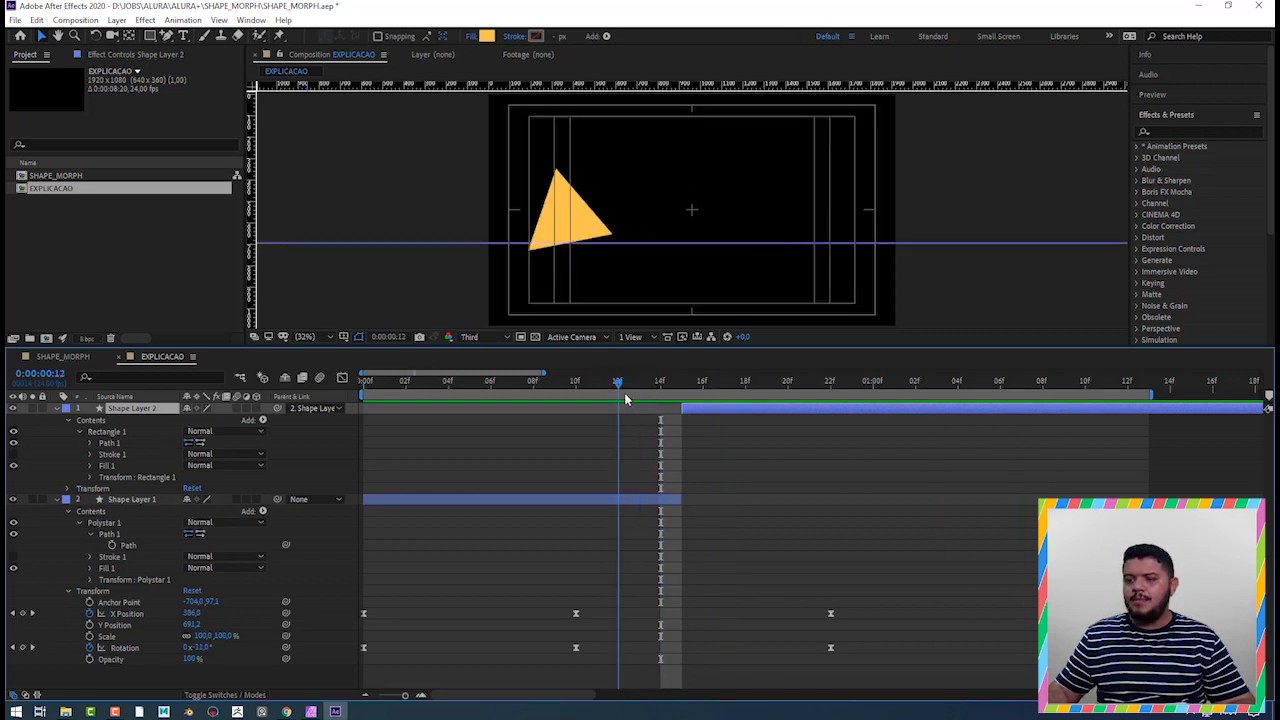
left_click(130, 545)
left_click(112, 545)
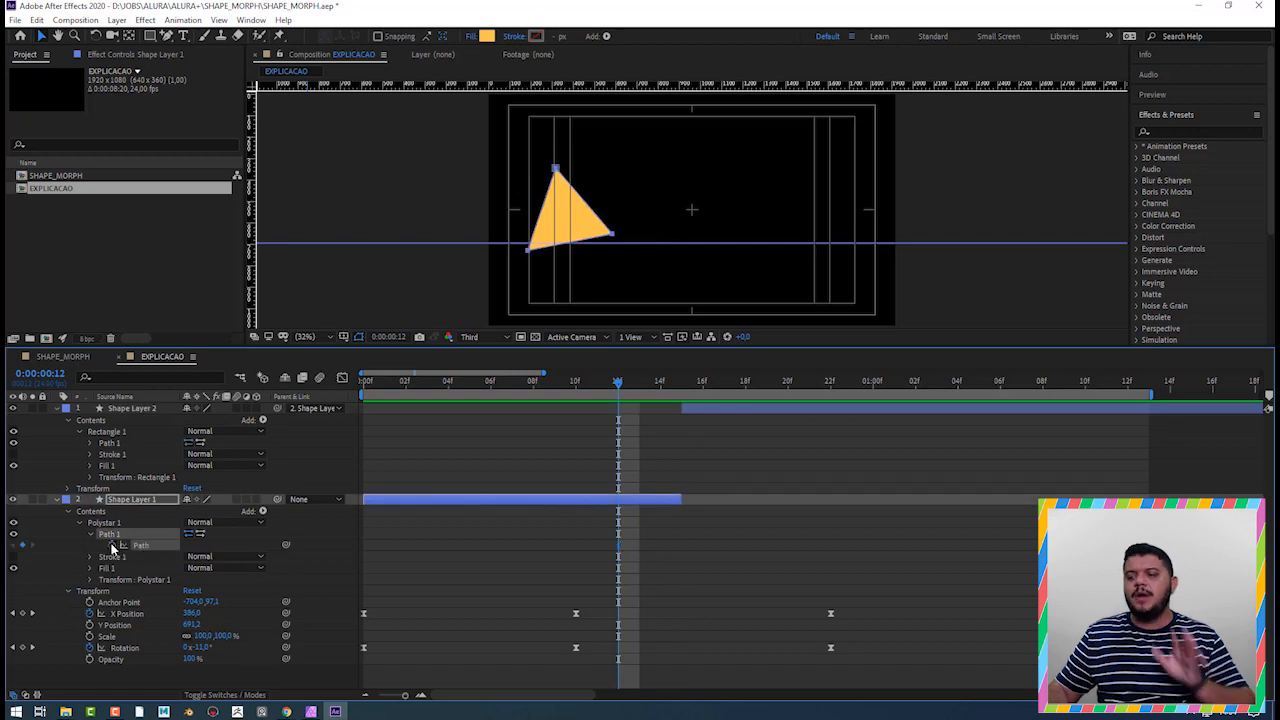
left_click_drag(646, 530, 558, 594)
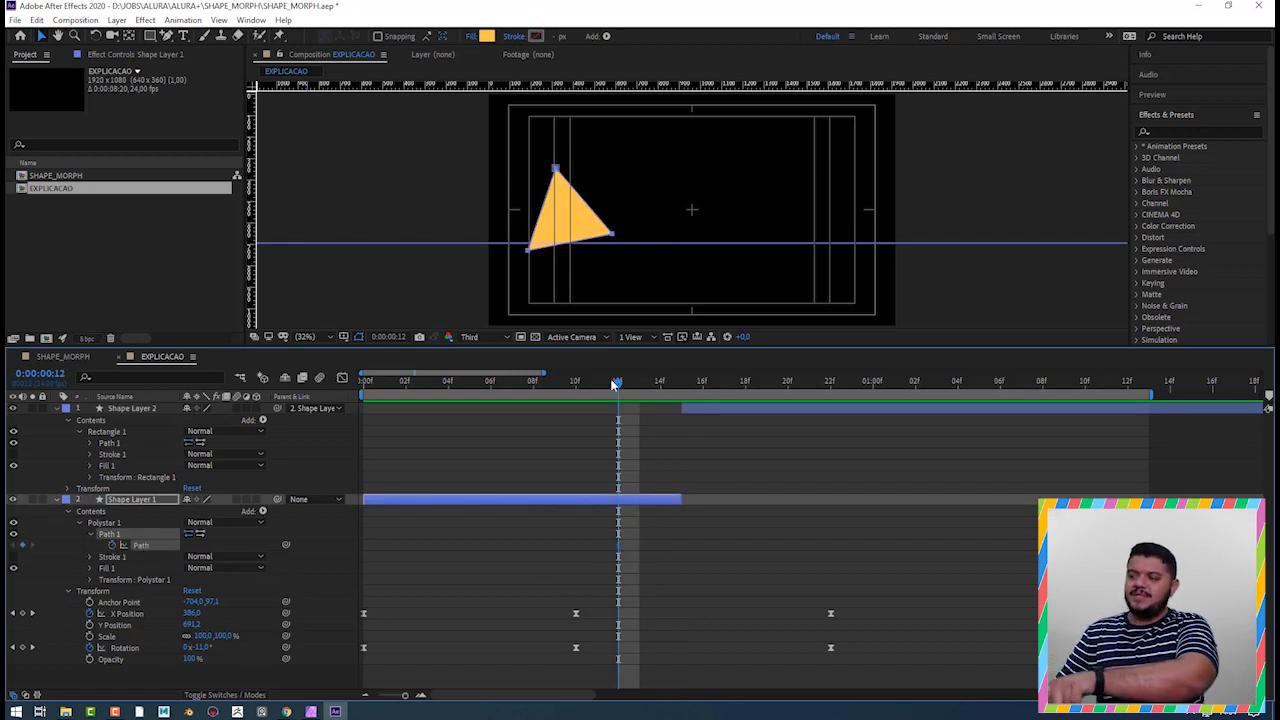
- At frame 14, round all three corners of the triangle's path with the Convert Vertex Tool
left_click_drag(616, 385, 661, 468)
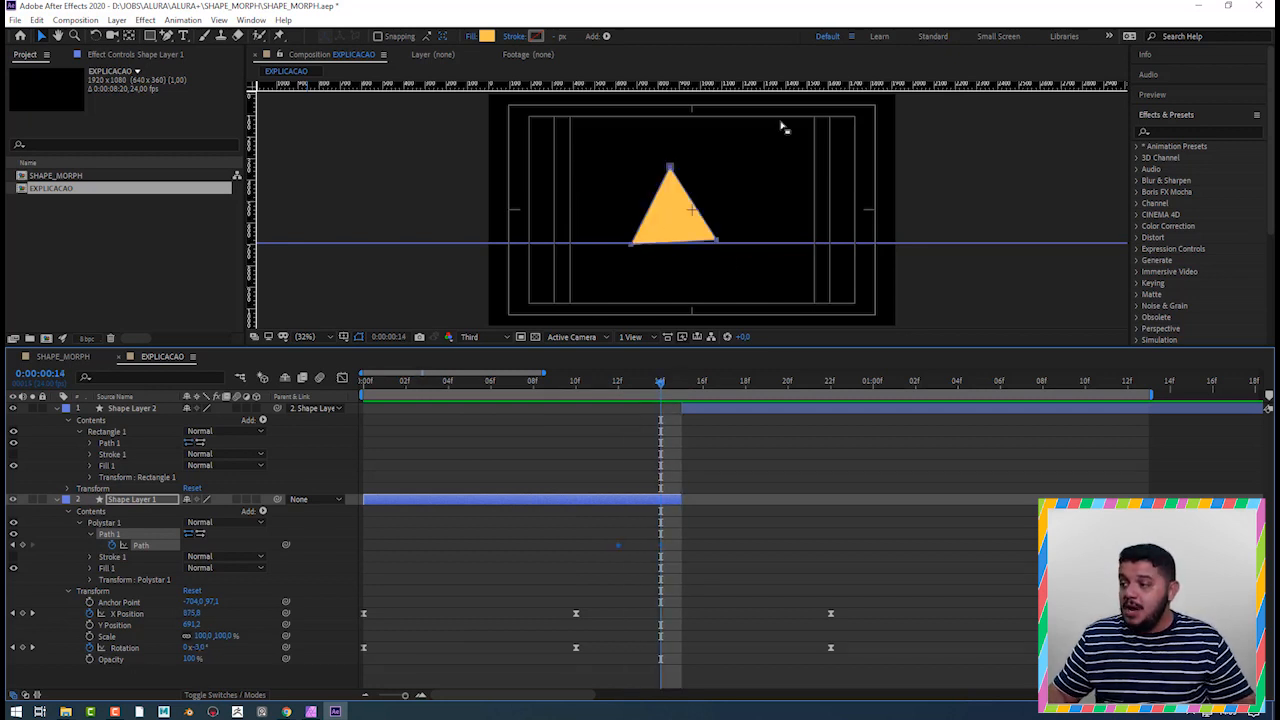
key("period")
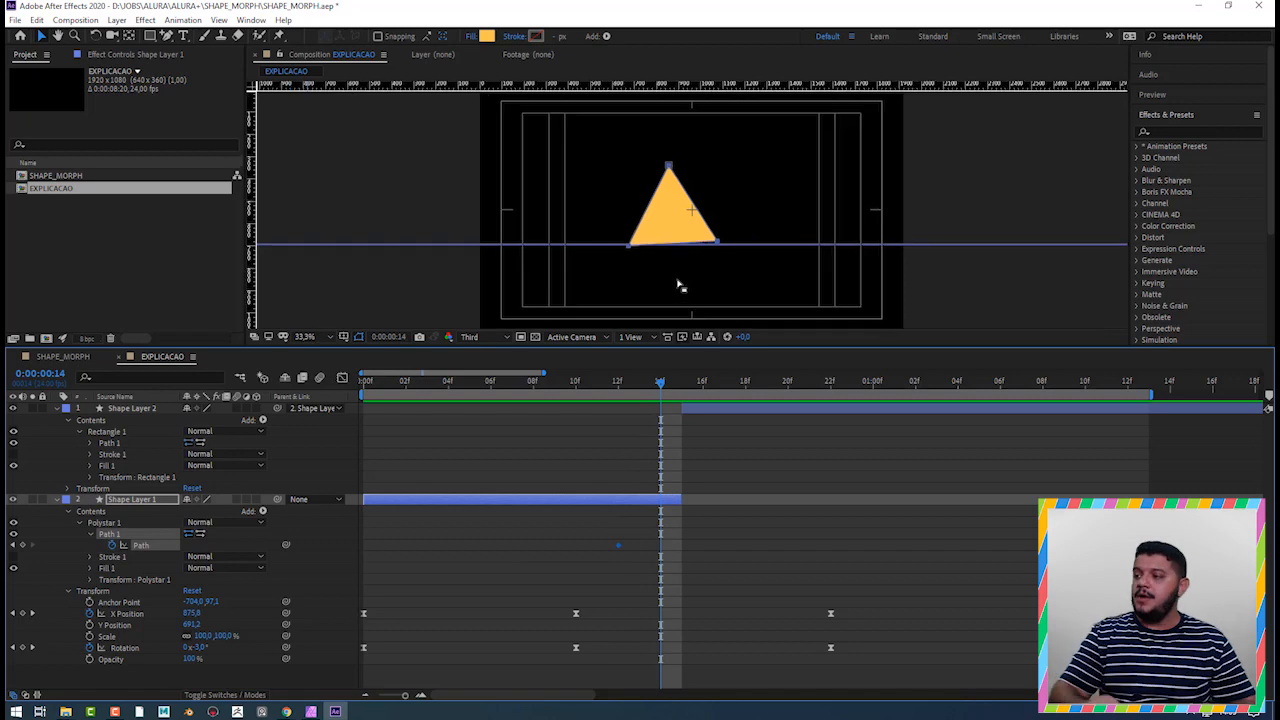
key("period")
key("period")
key("period")
key("period")
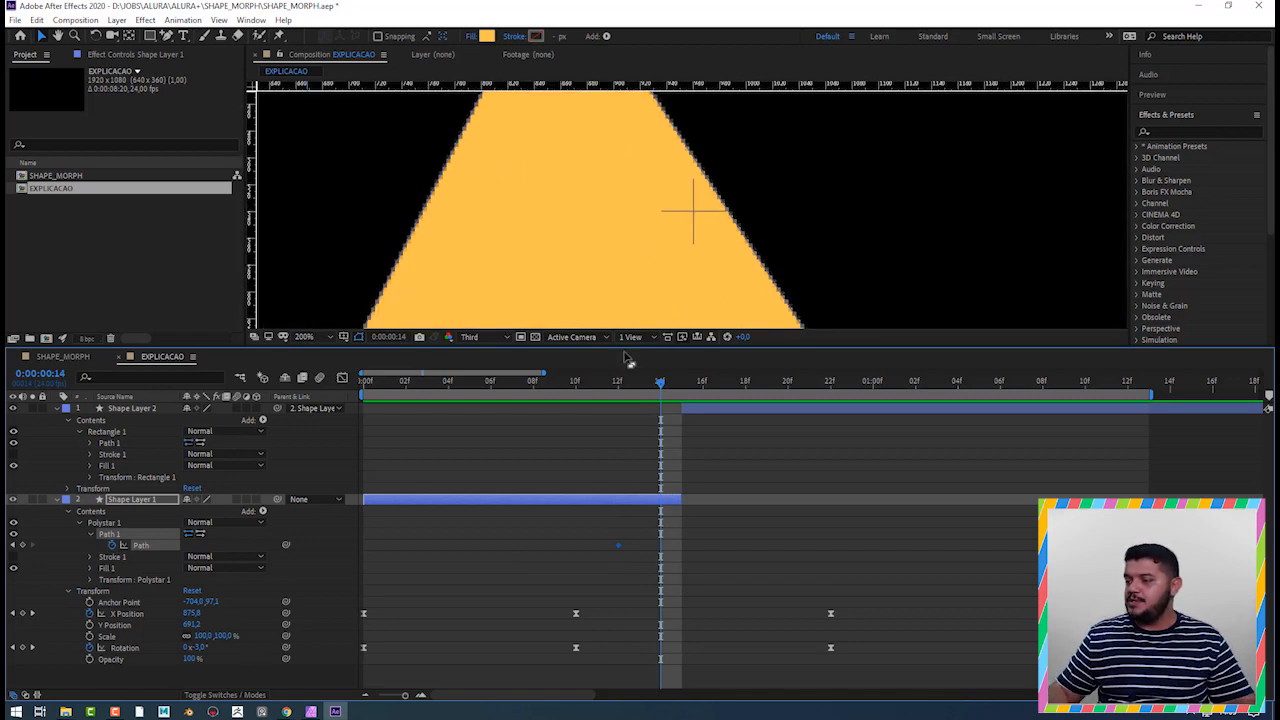
left_click_drag(630, 350, 630, 573)
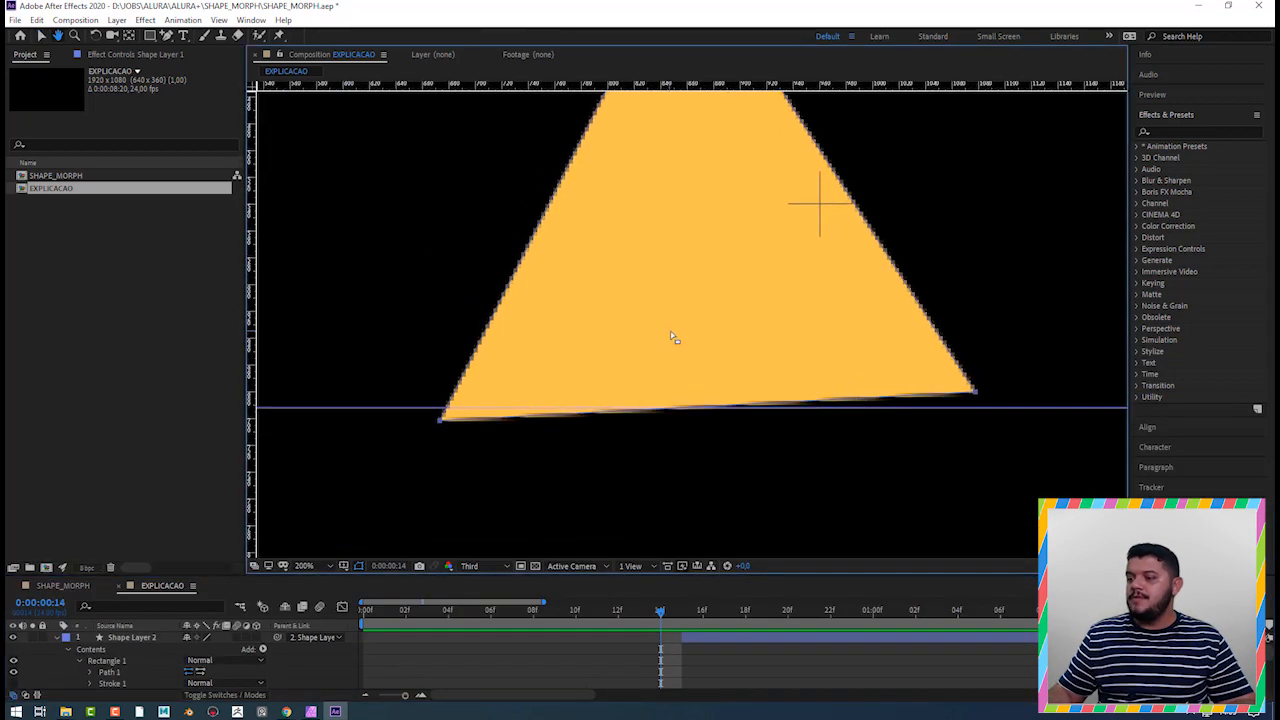
left_click(166, 35)
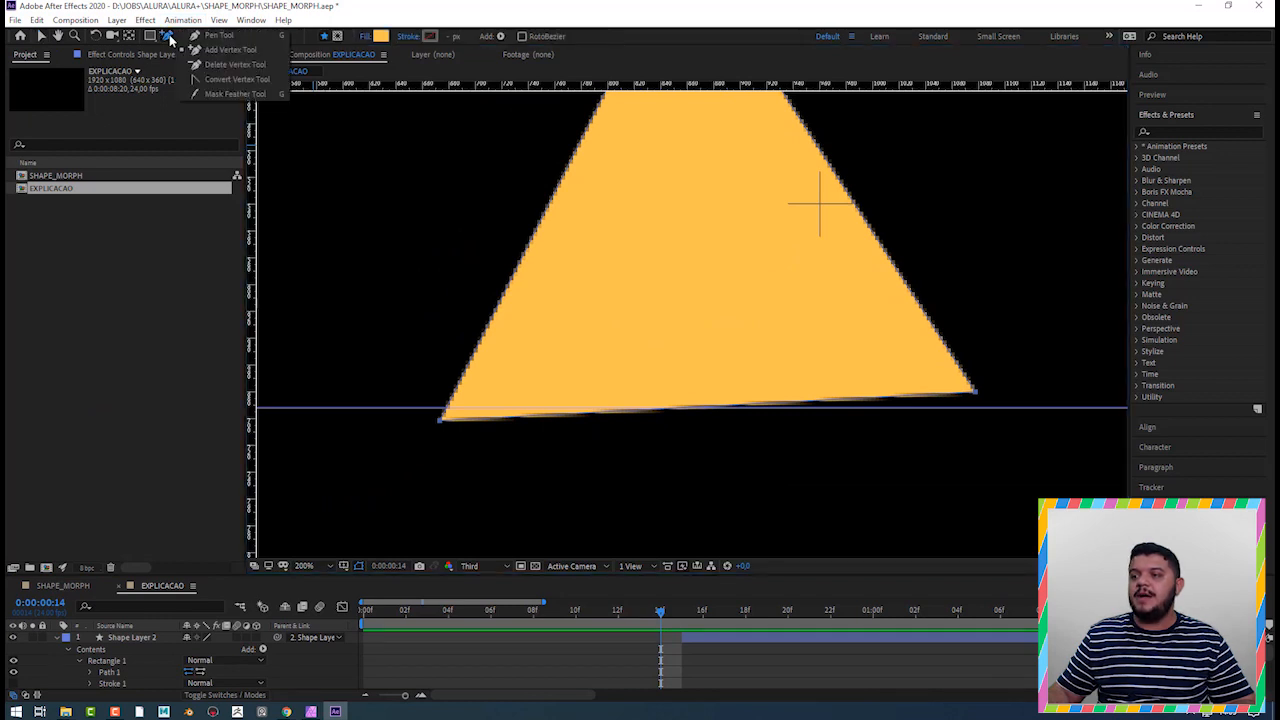
left_click(240, 80)
left_click_drag(629, 229, 679, 332)
scroll(679, 332, "down", 2)
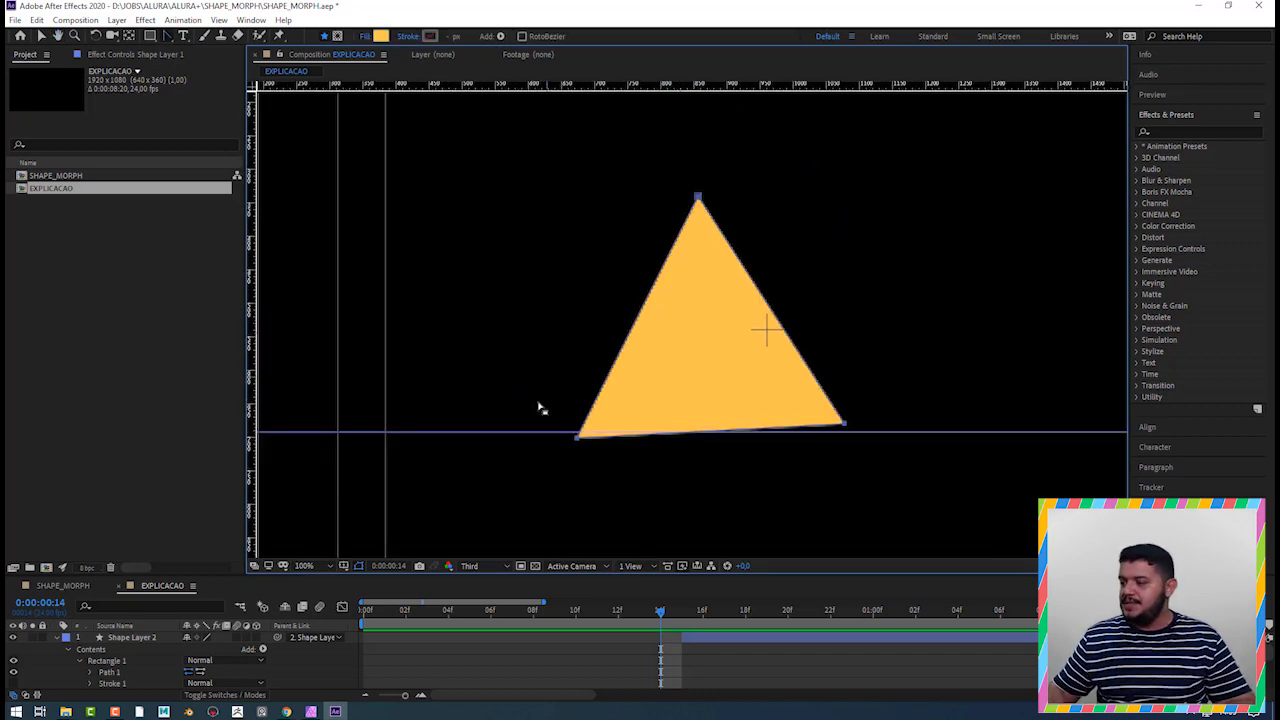
left_click_drag(578, 438, 540, 413)
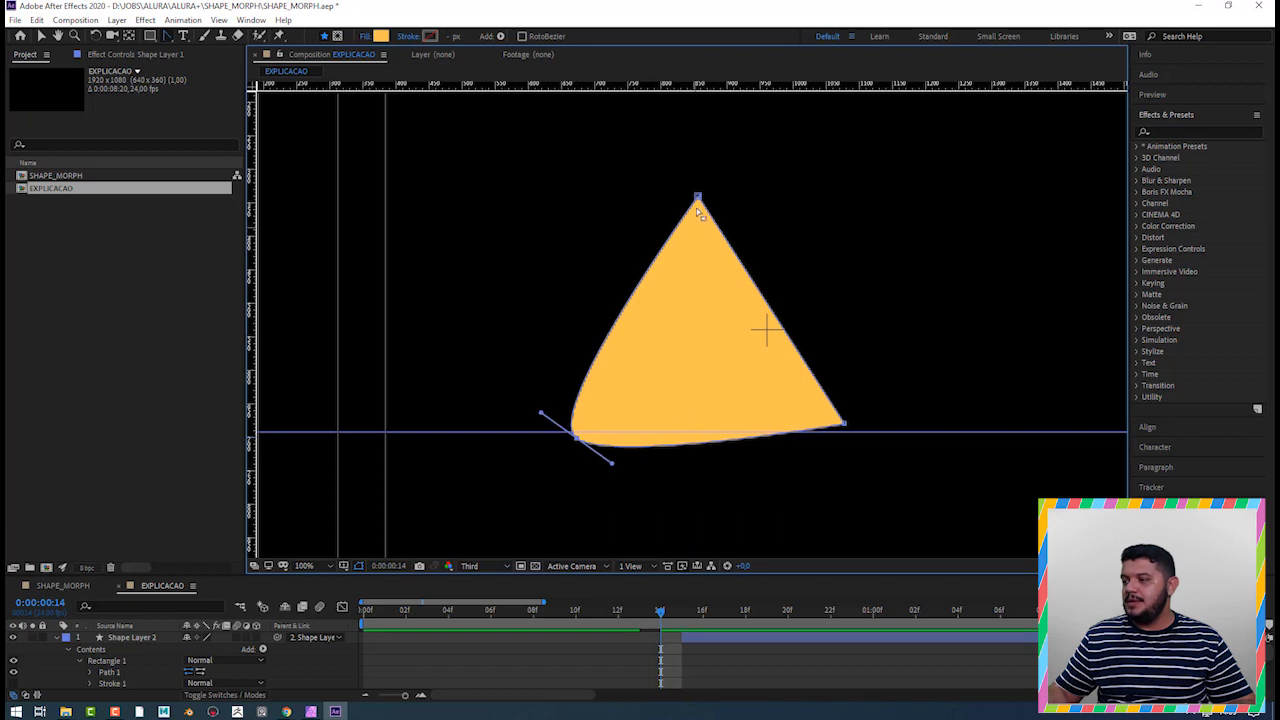
left_click_drag(698, 197, 743, 187)
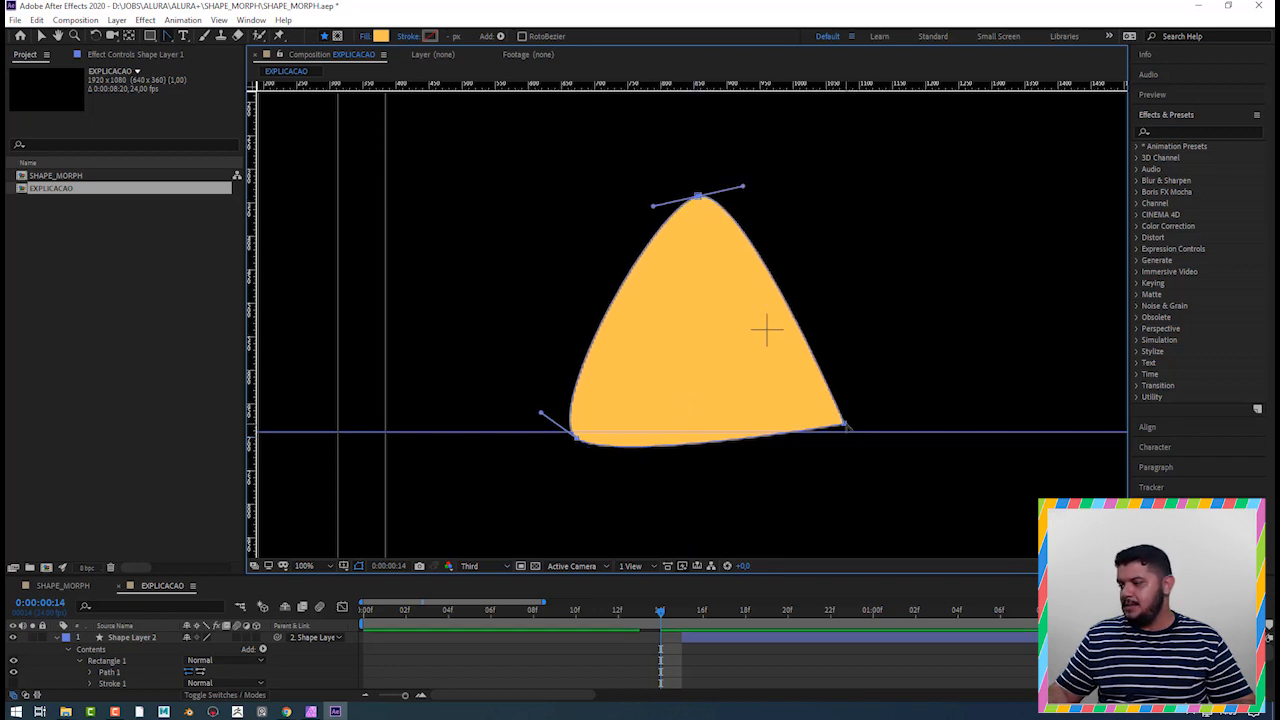
left_click_drag(844, 426, 840, 452)
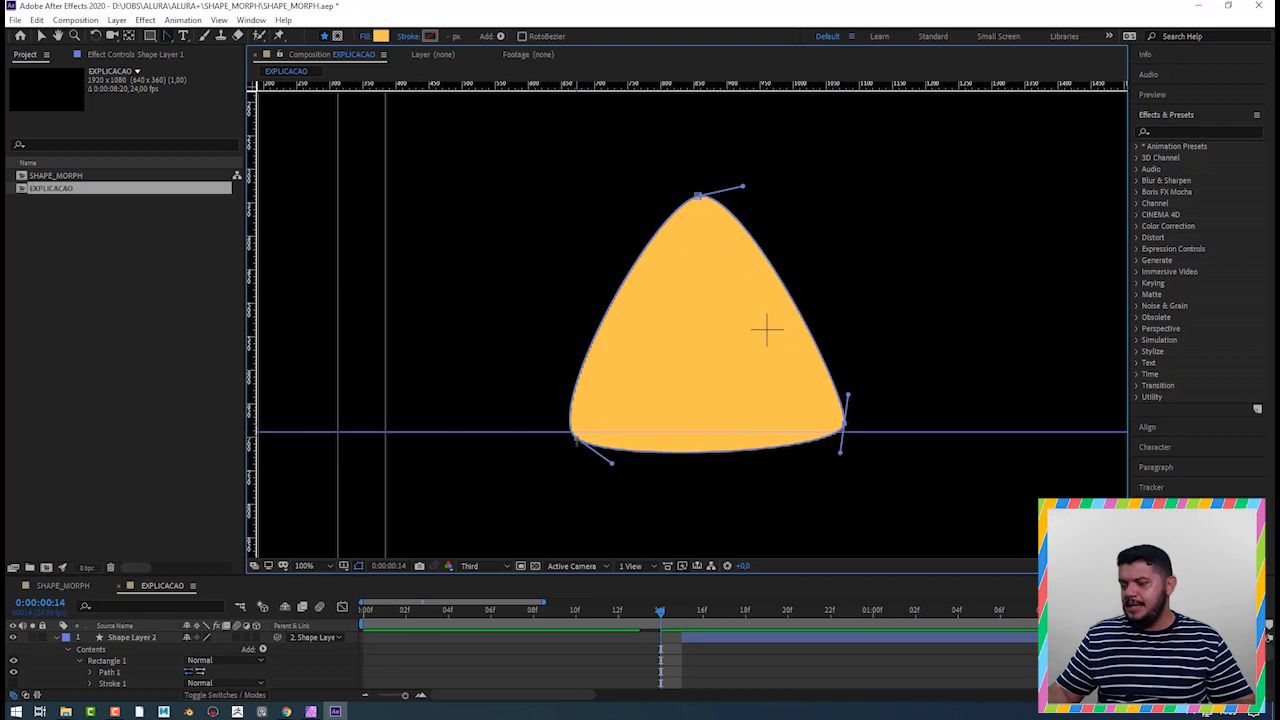
- Pull the triangle's lower-left vertex outward along the ground line to stretch the shape backwards, and preview the animation
key("v")
left_click_drag(576, 440, 548, 448)
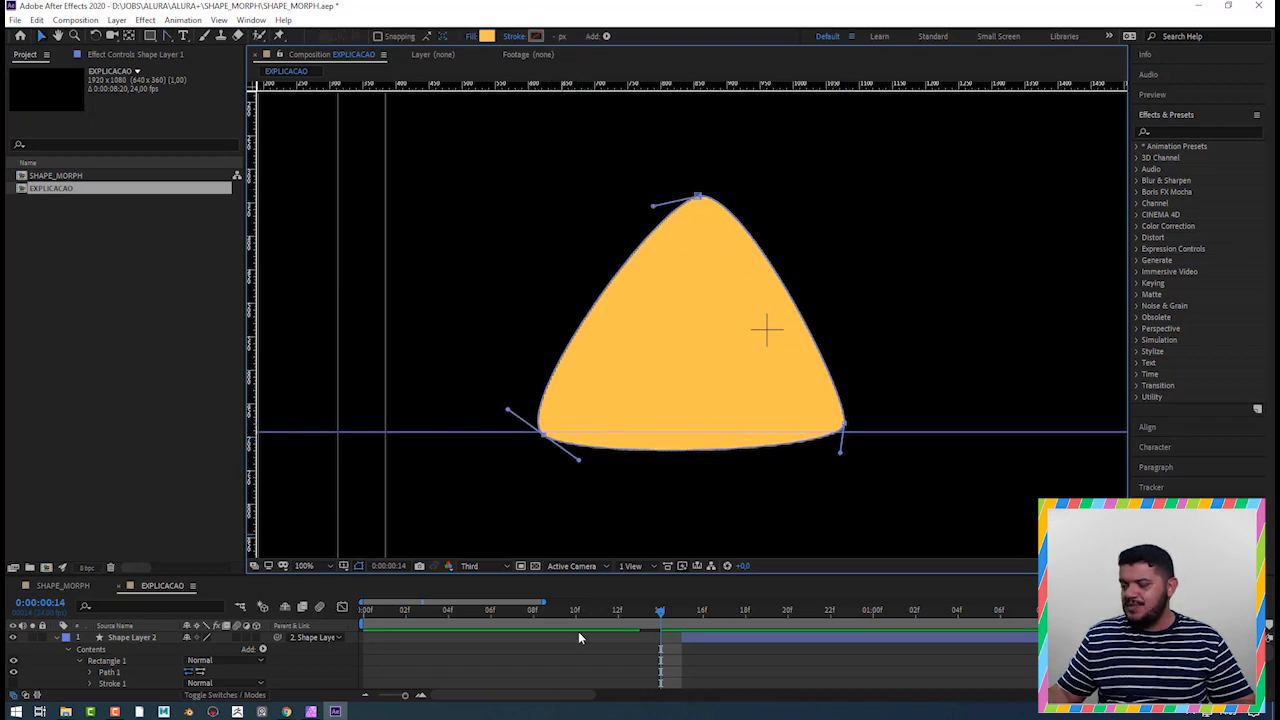
key("comma")
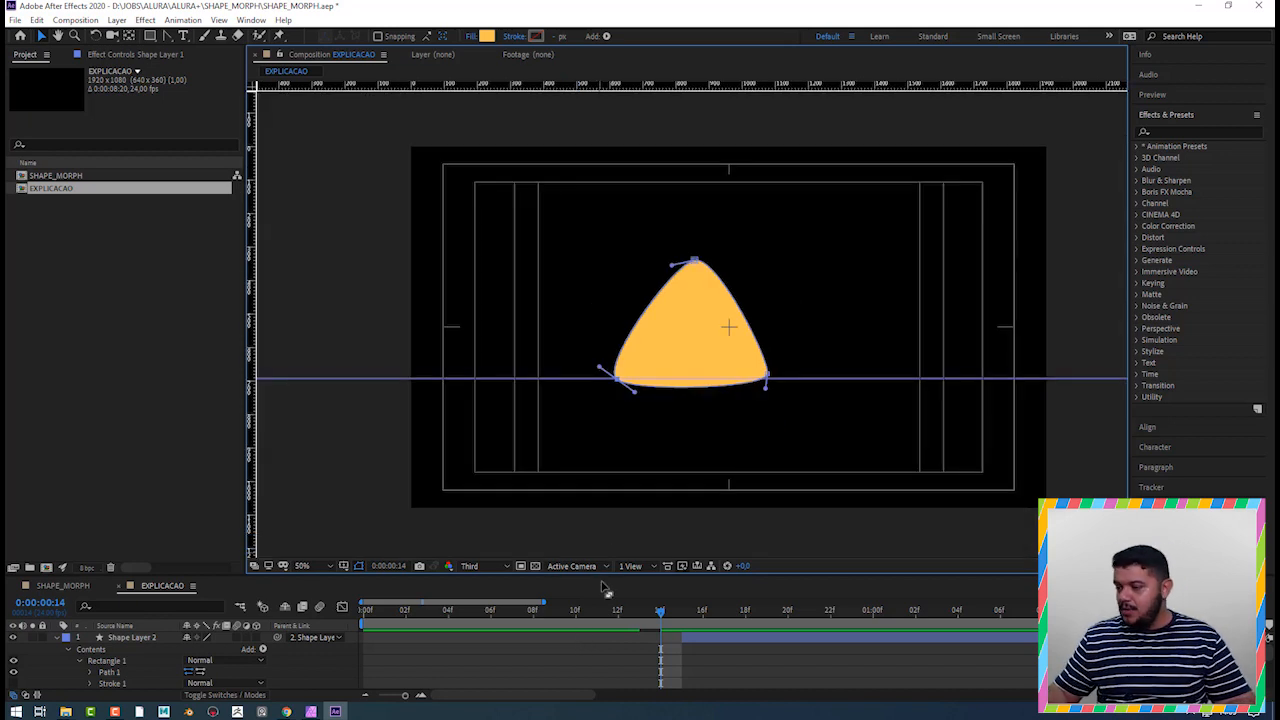
left_click_drag(602, 575, 602, 461)
left_click(391, 488)
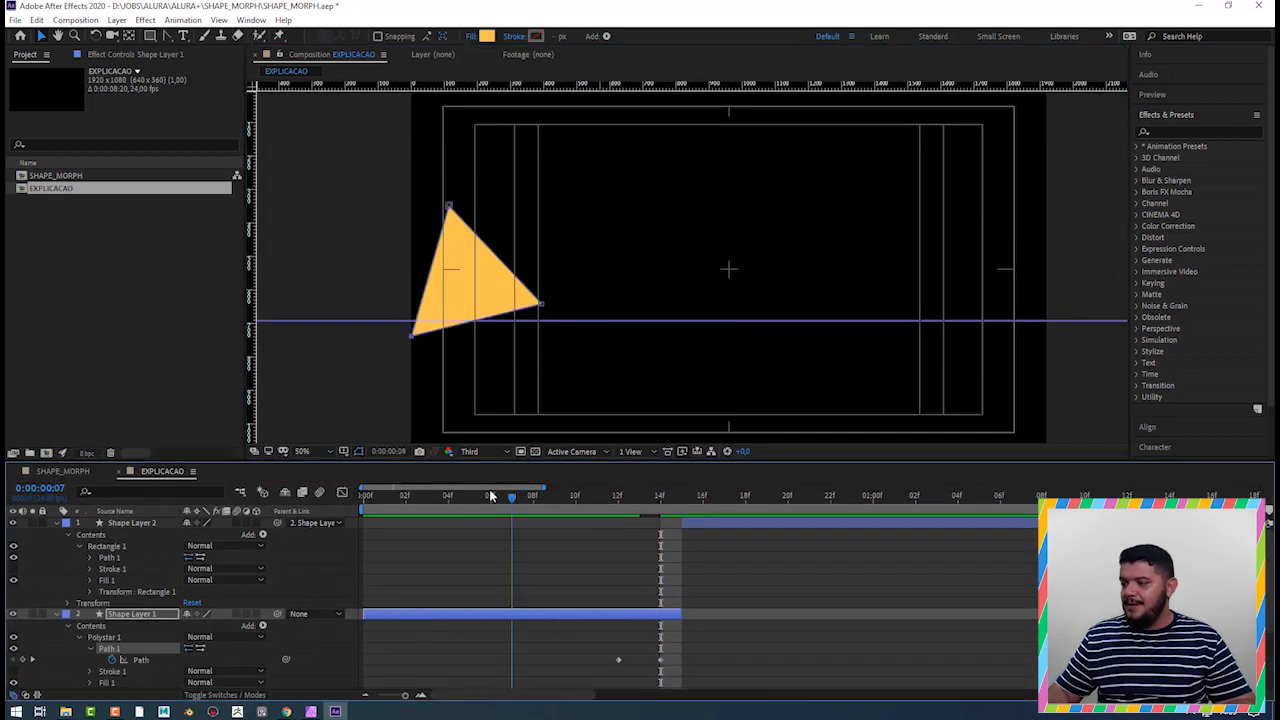
key("space")
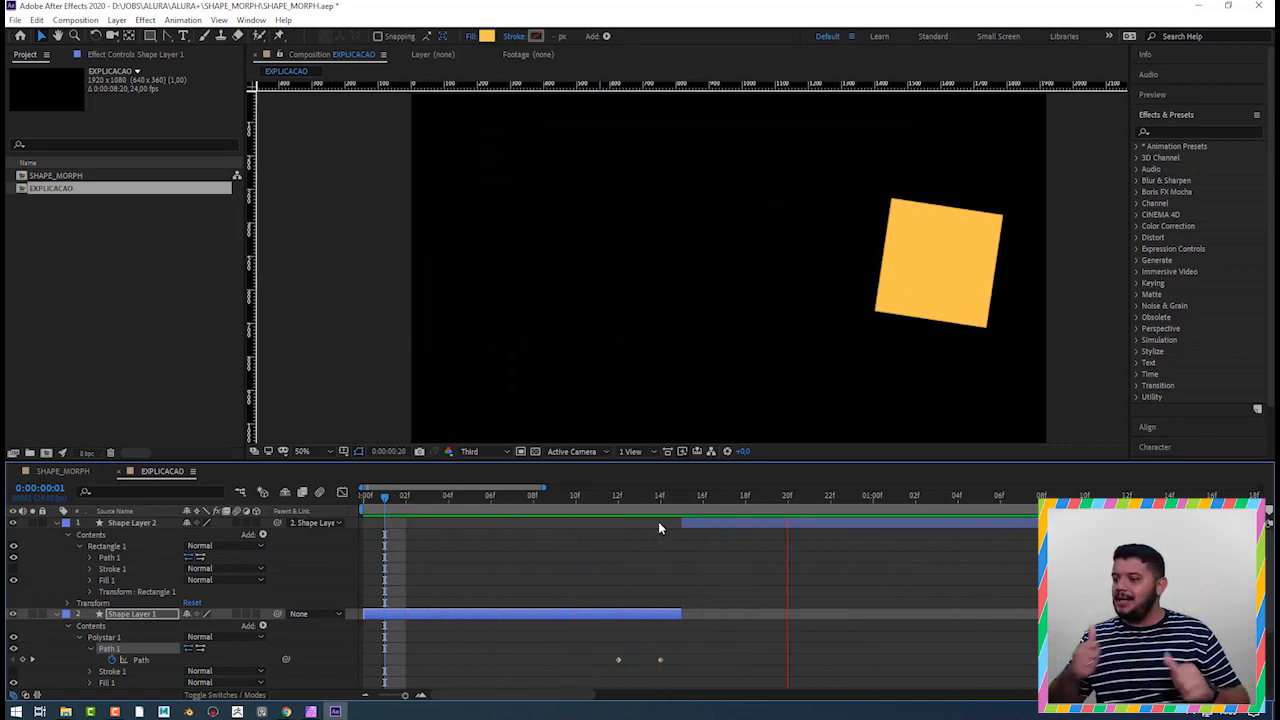
- Move the triangle's first Path keyframe to frame 10 and preview the morph
left_click(618, 659)
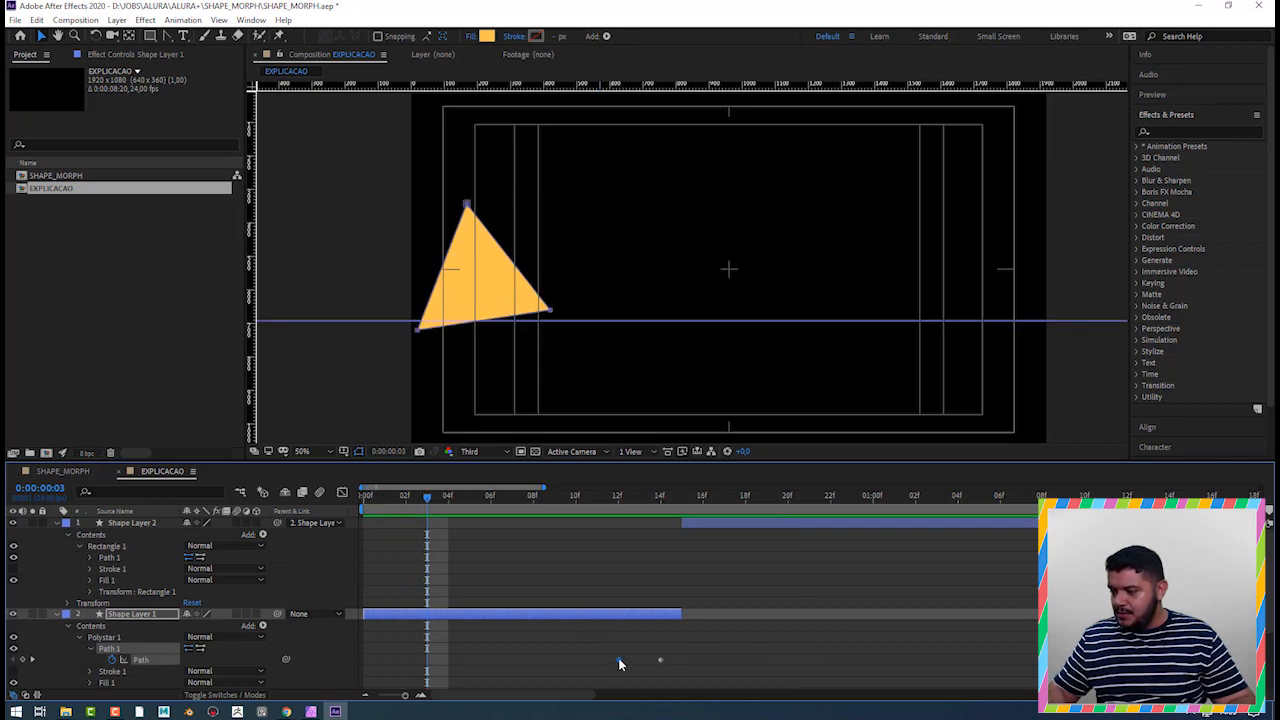
left_click_drag(610, 663, 588, 667)
key("space")
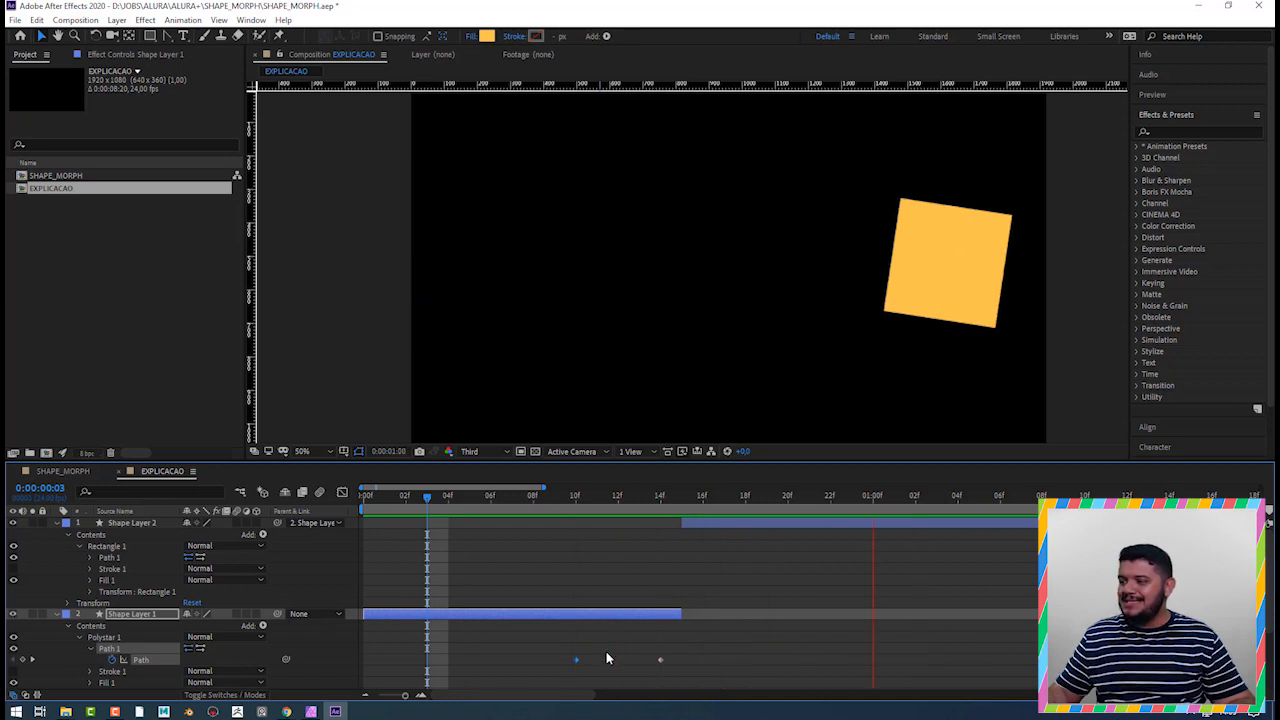
- Keyframe the Path of Rectangle 1 in Shape Layer 2 at frame 15 and paste the same square keyframe at frame 19
left_click_drag(660, 500, 687, 510)
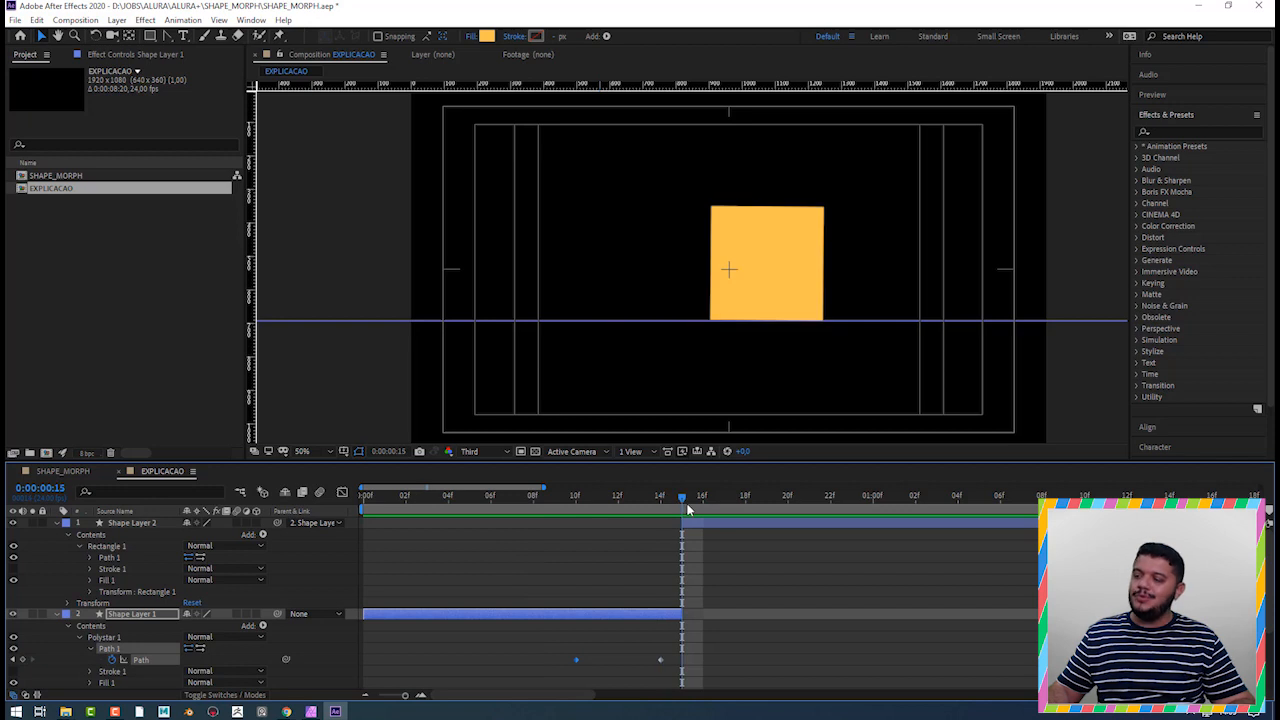
left_click(724, 521)
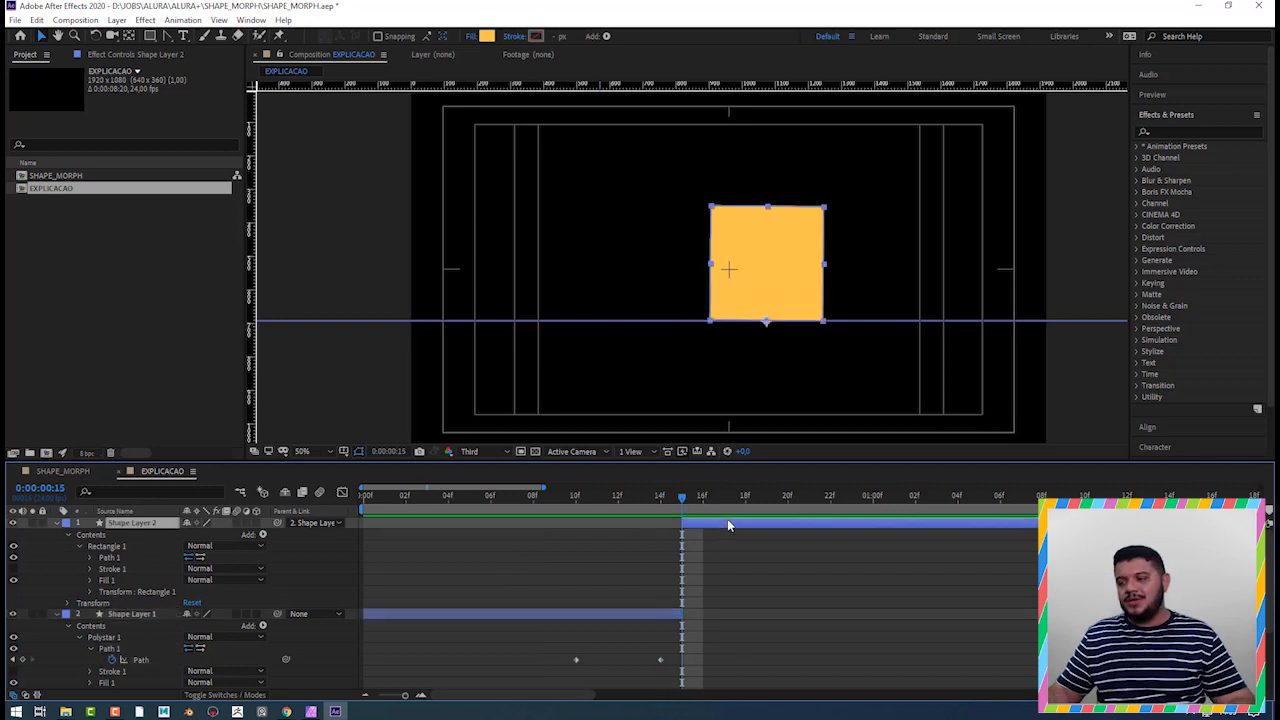
left_click(104, 559)
left_click(89, 558)
left_click(112, 569)
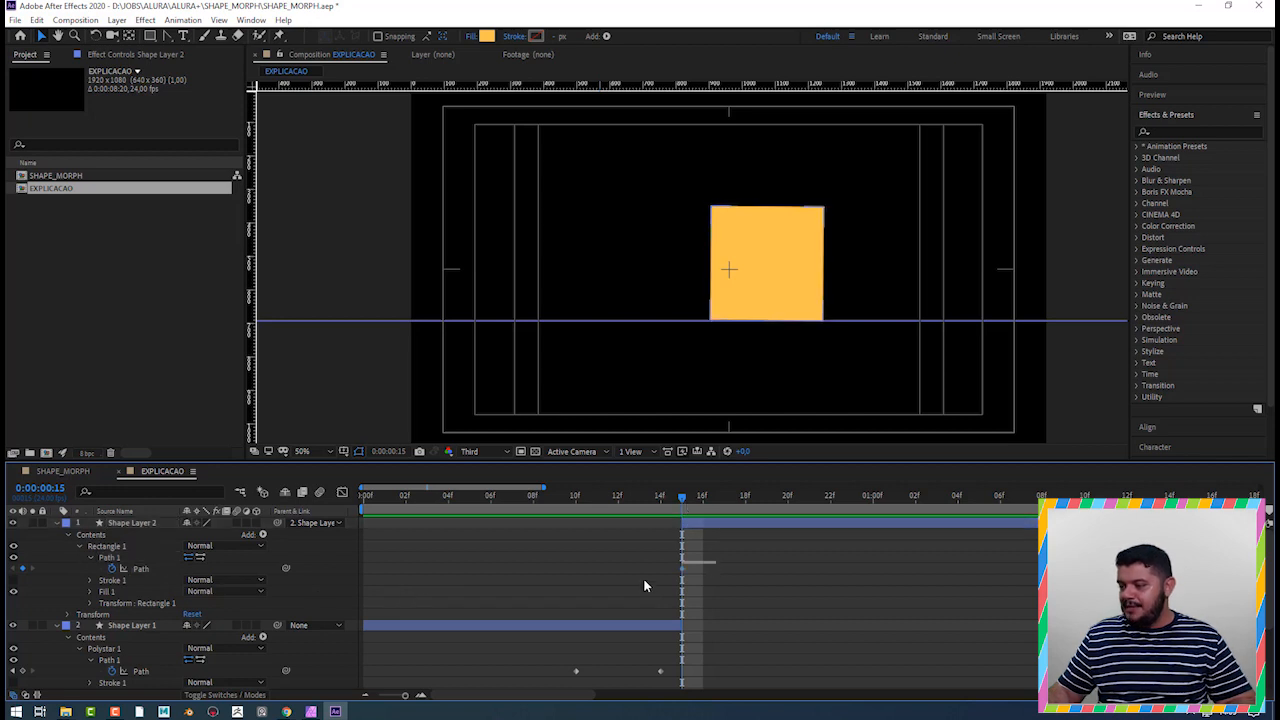
left_click_drag(682, 497, 763, 515)
key("ctrl+v")
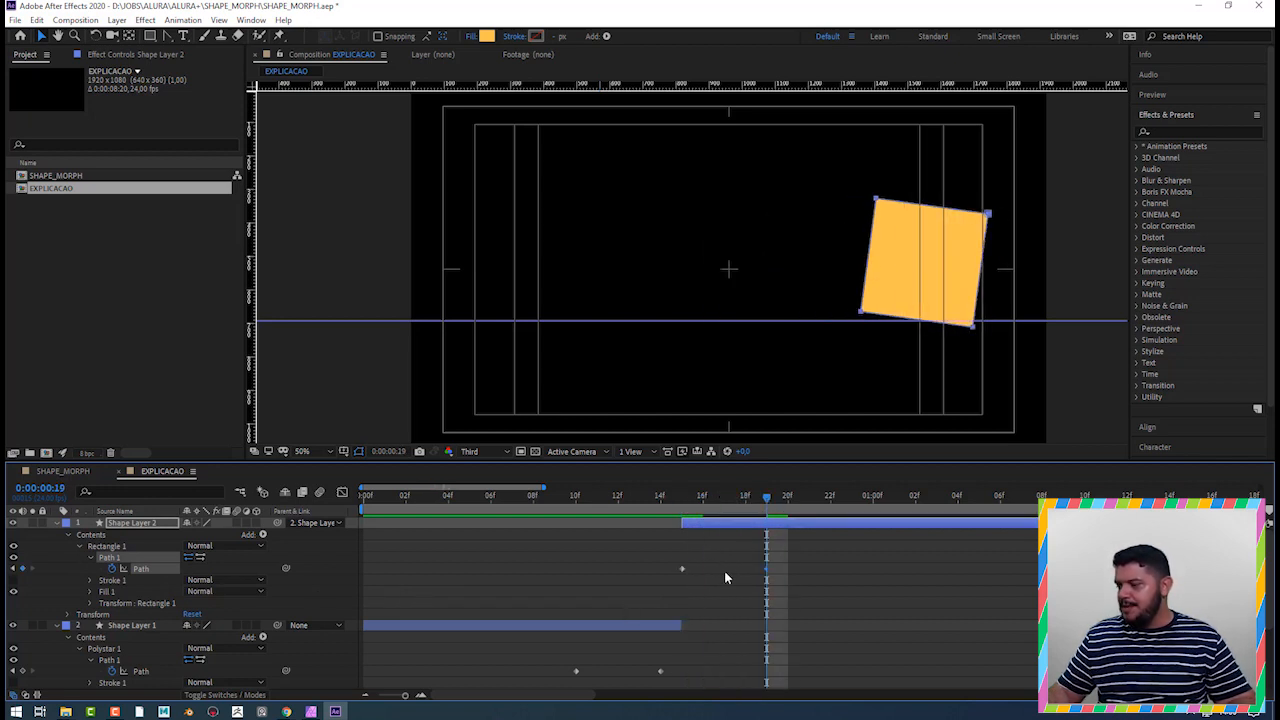
- At frame 15, round all four corners of the square's path in Shape Layer 2 with the Convert Vertex Tool
left_click(681, 499)
left_click_drag(631, 543, 728, 594)
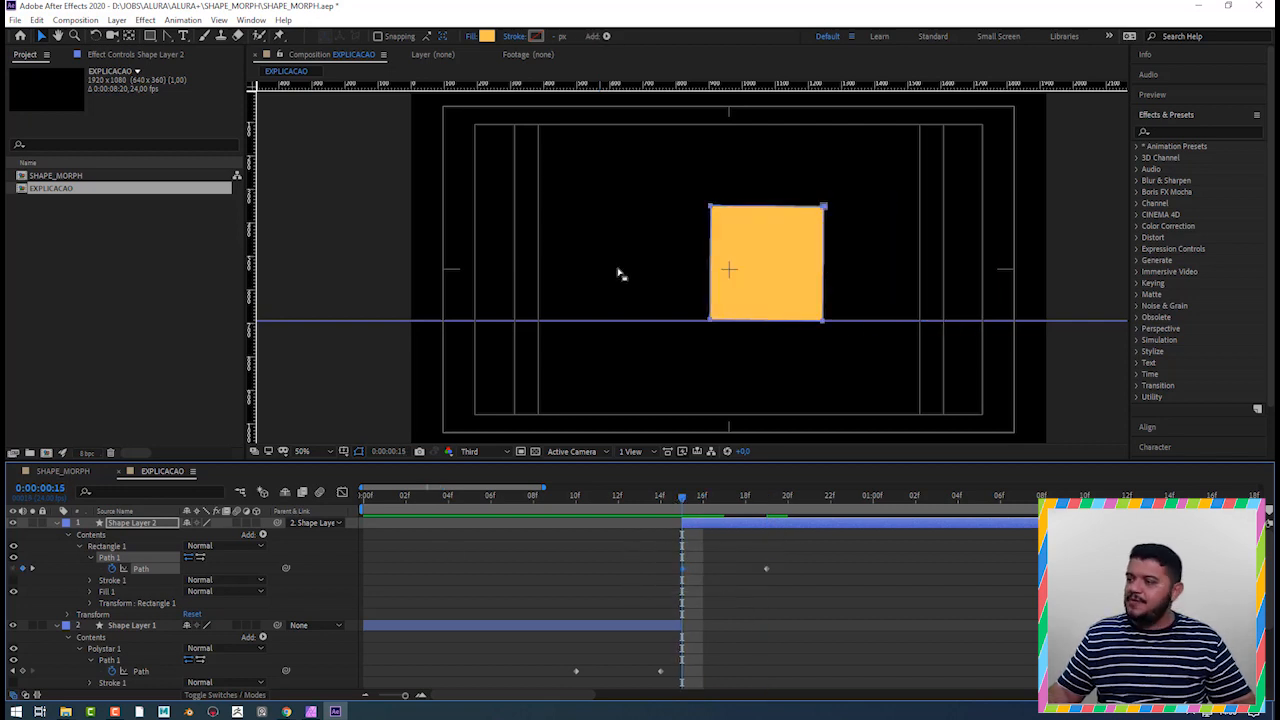
left_click(170, 37)
left_click_drag(710, 321, 679, 296)
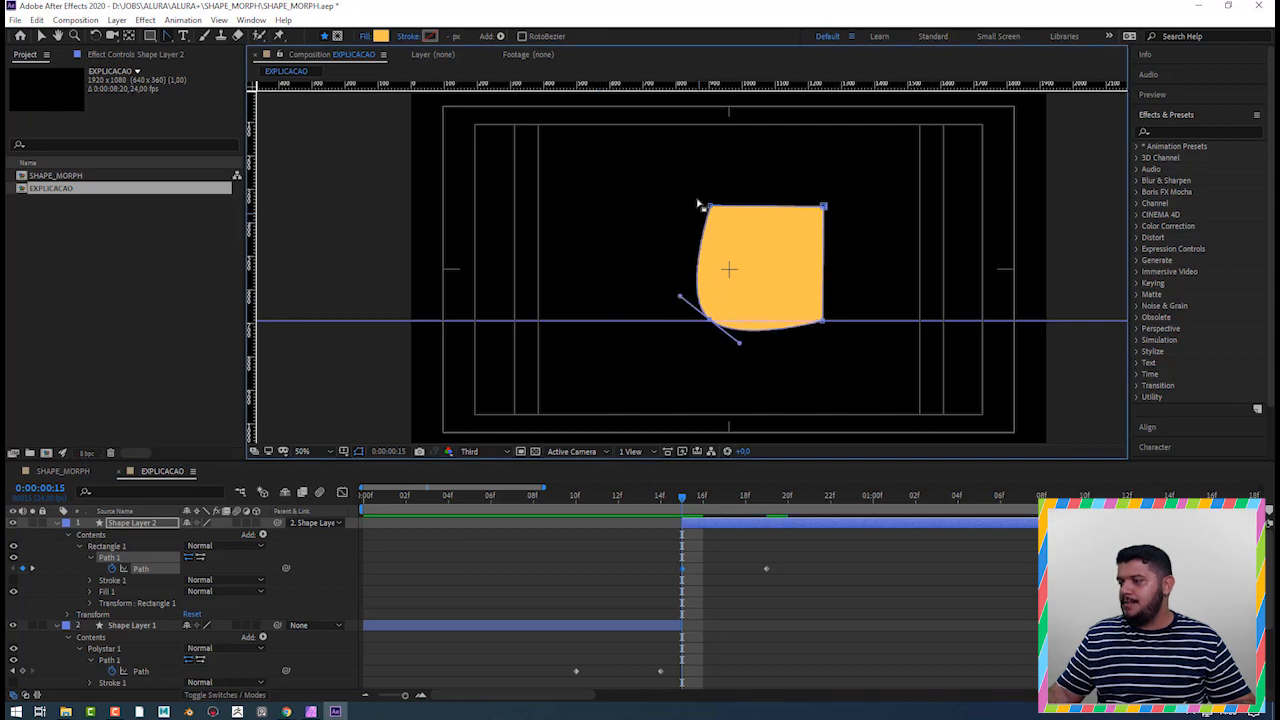
mouse_move(711, 210)
left_mouse_down()
mouse_move(726, 186)
mouse_move(726, 202)
left_mouse_up()
key("v")
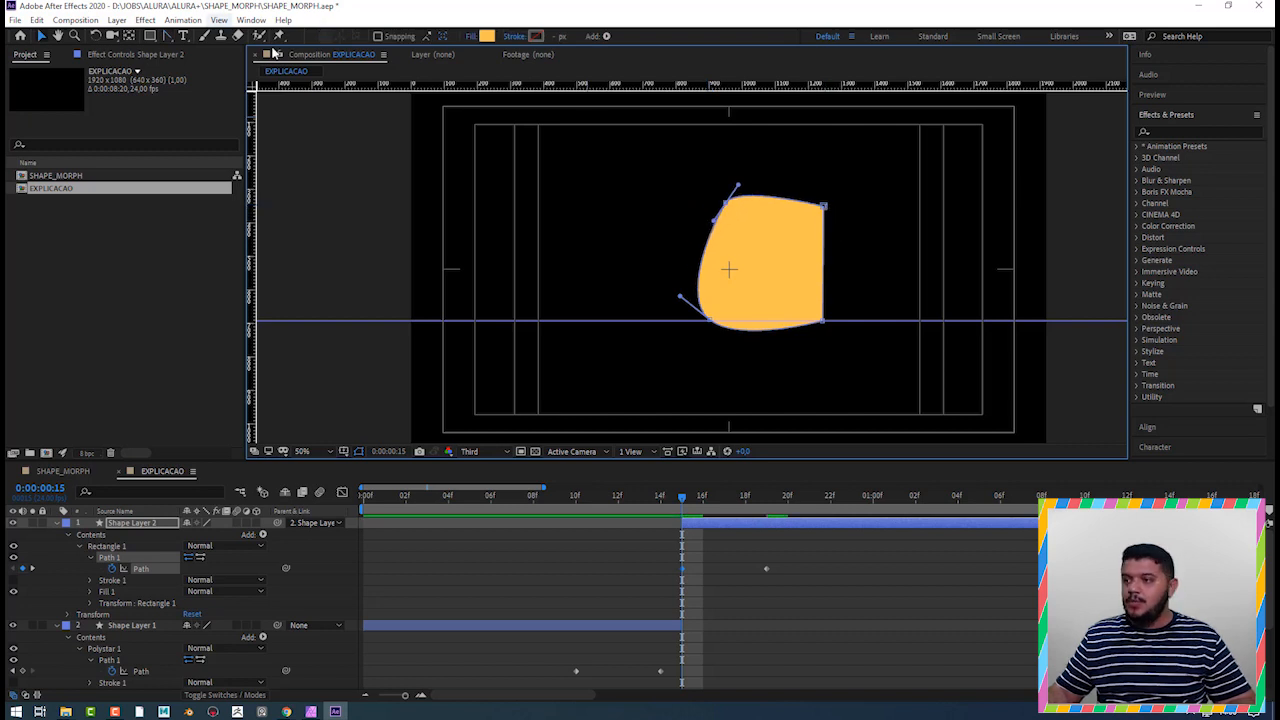
key("g")
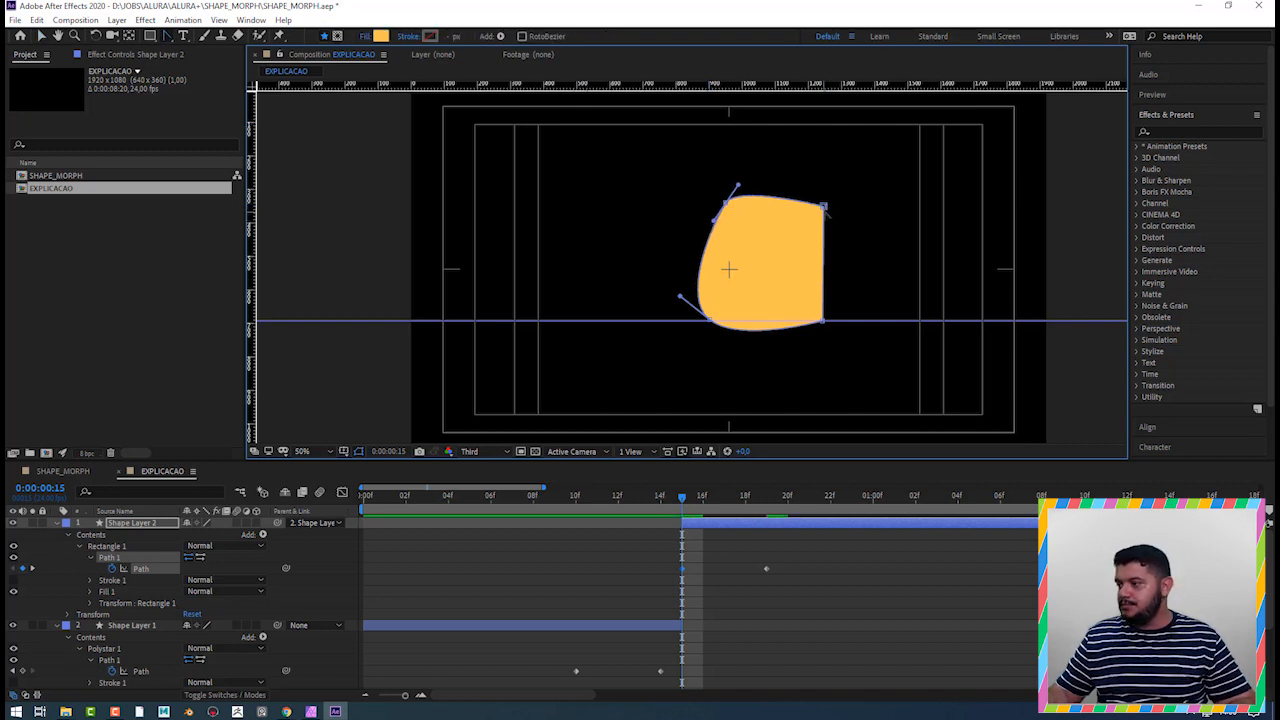
left_click_drag(824, 207, 843, 220)
left_click_drag(824, 325, 812, 336)
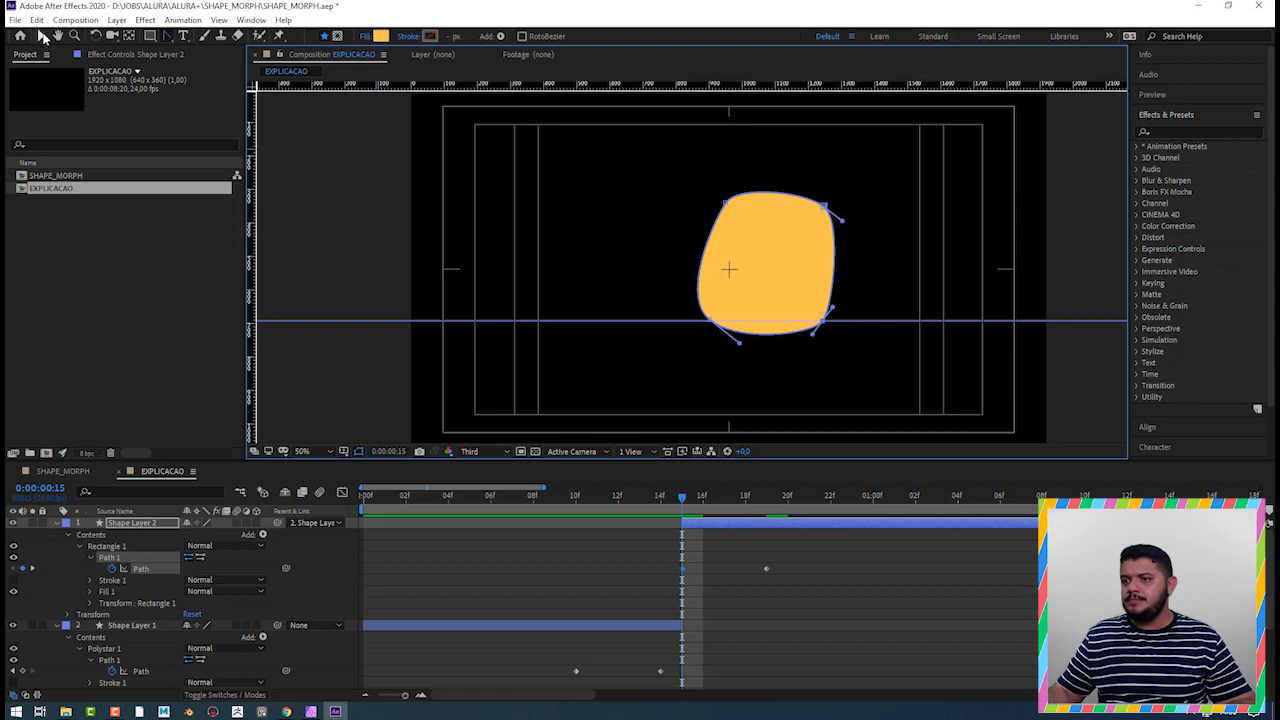
- Skew the rounded square by lowering its upper vertices, raising the lower-right one and pulling the lower-left one backwards, and preview the morph
left_click(42, 36)
left_click_drag(825, 207, 833, 227)
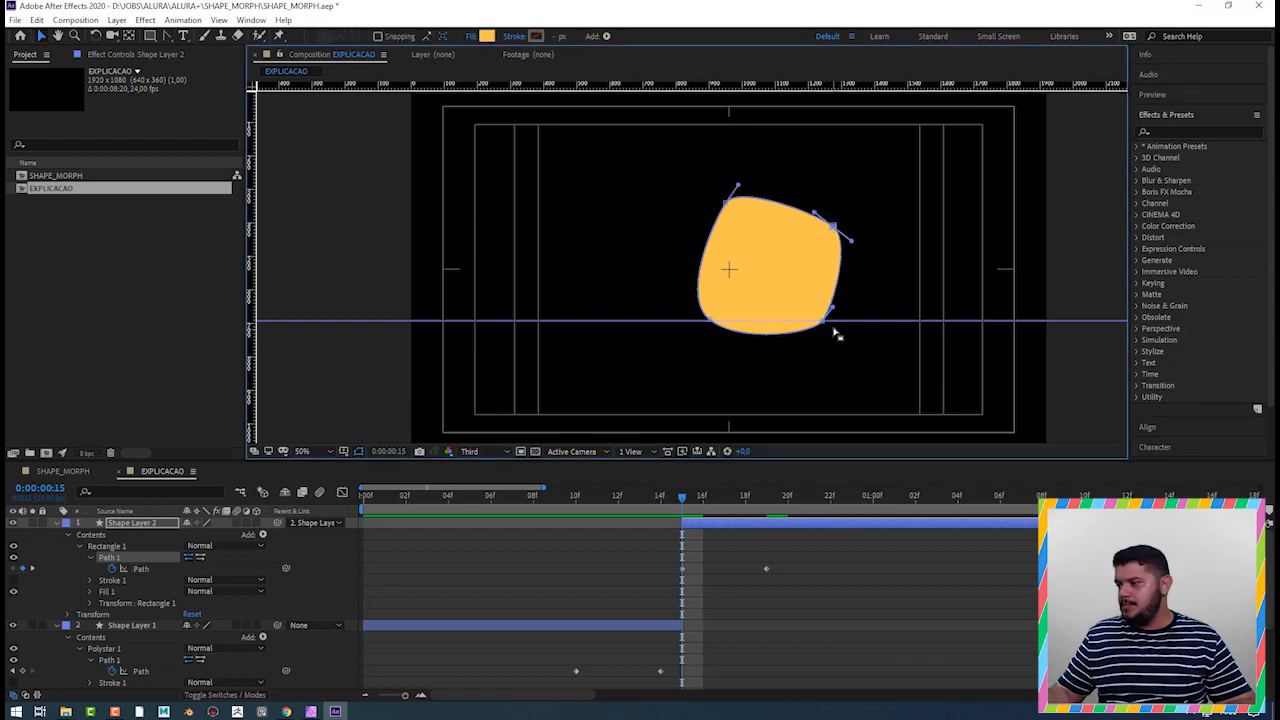
left_click_drag(823, 321, 829, 313)
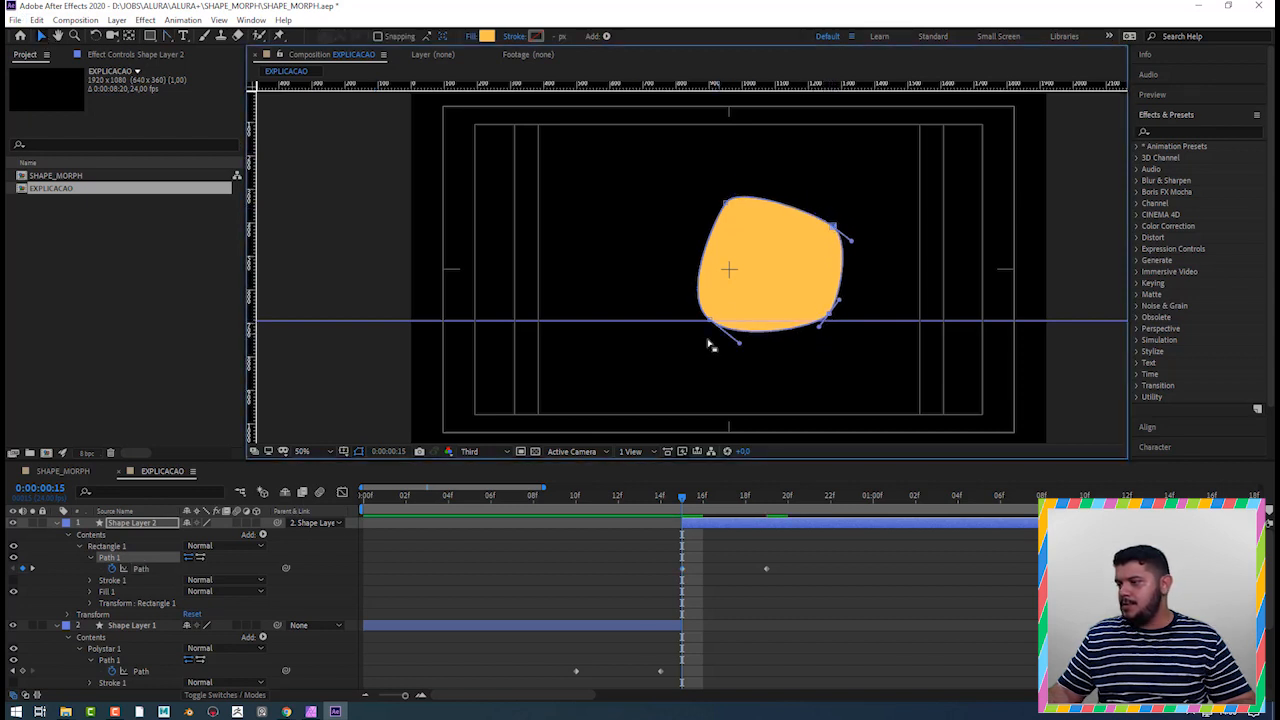
left_click_drag(707, 323, 672, 297)
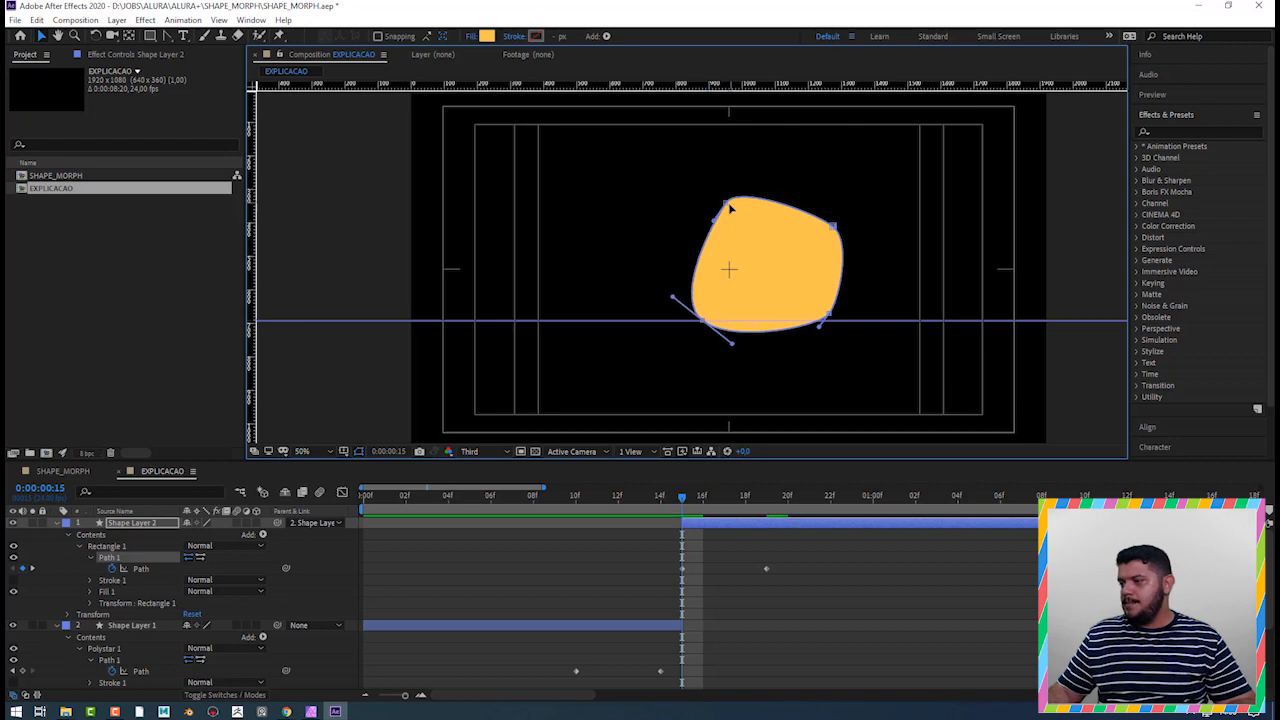
left_click_drag(727, 204, 726, 216)
left_click_drag(598, 499, 352, 508)
key("space")
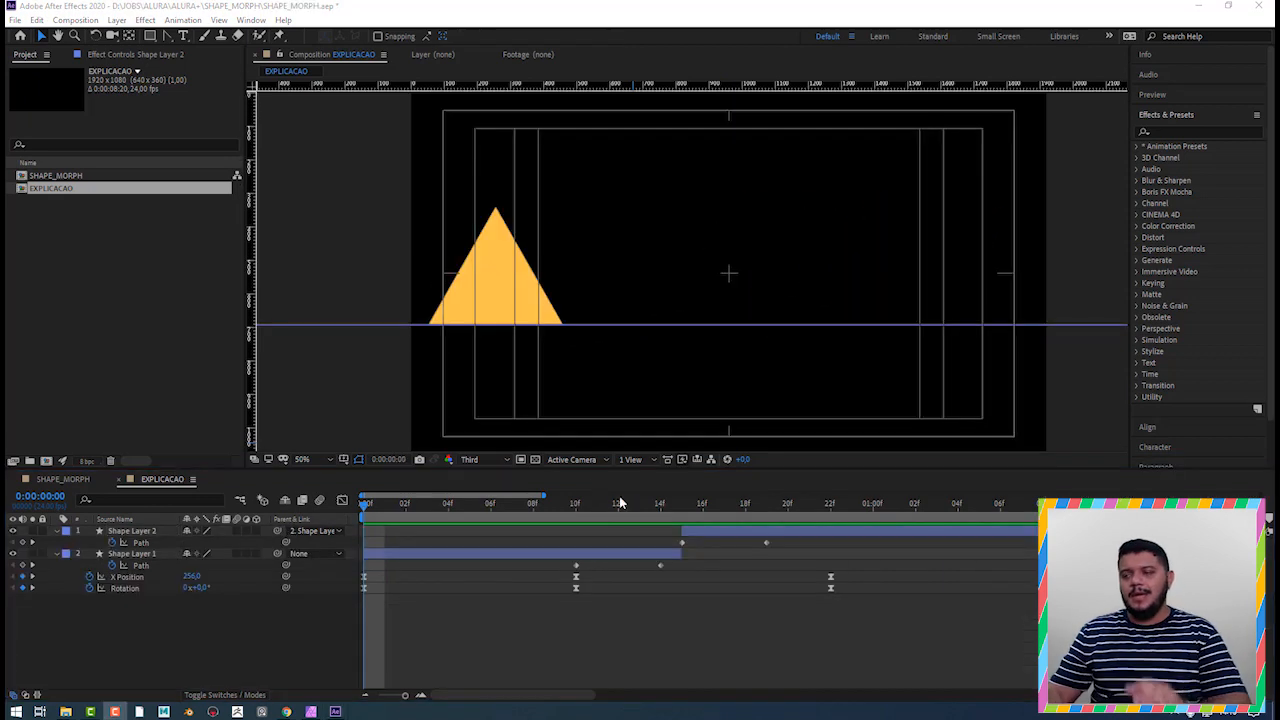
left_click(618, 505)
left_click_drag(606, 505, 646, 523)
key("space")
- Apply Easy Ease to all four Path keyframes of both shape layers and preview the animation
left_click_drag(558, 568, 790, 528)
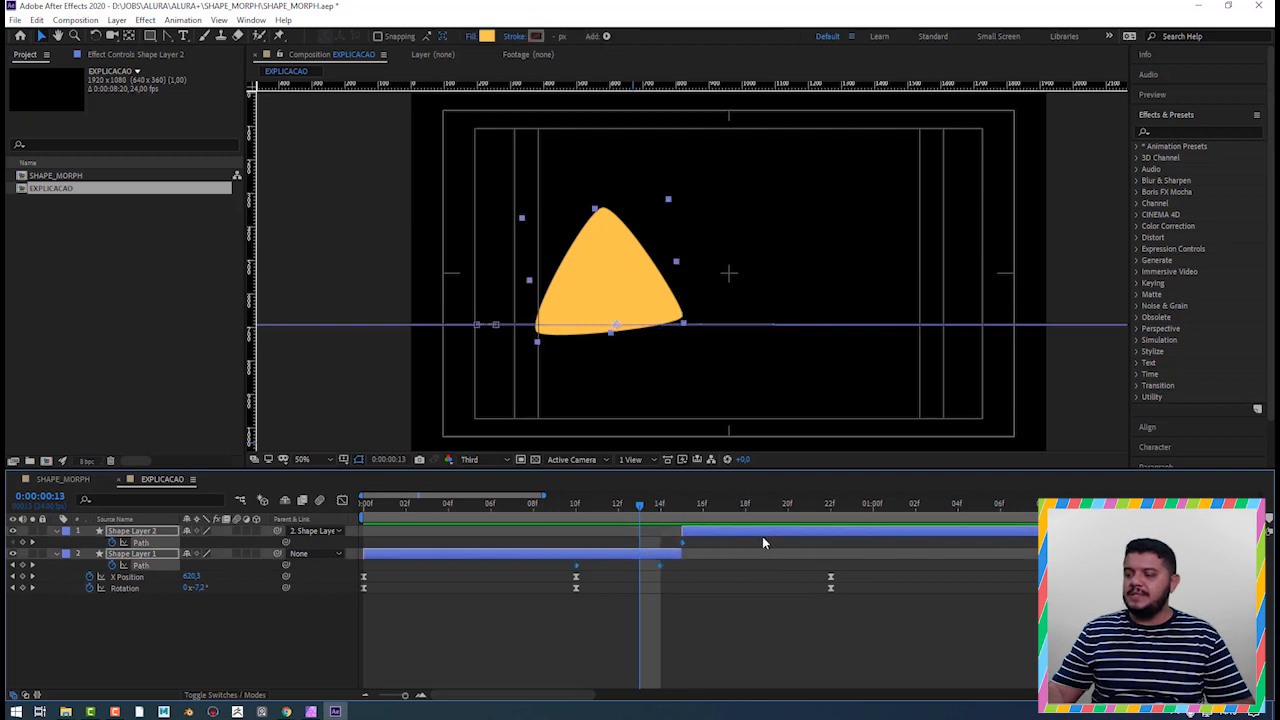
right_click(765, 541)
mouse_move(848, 535)
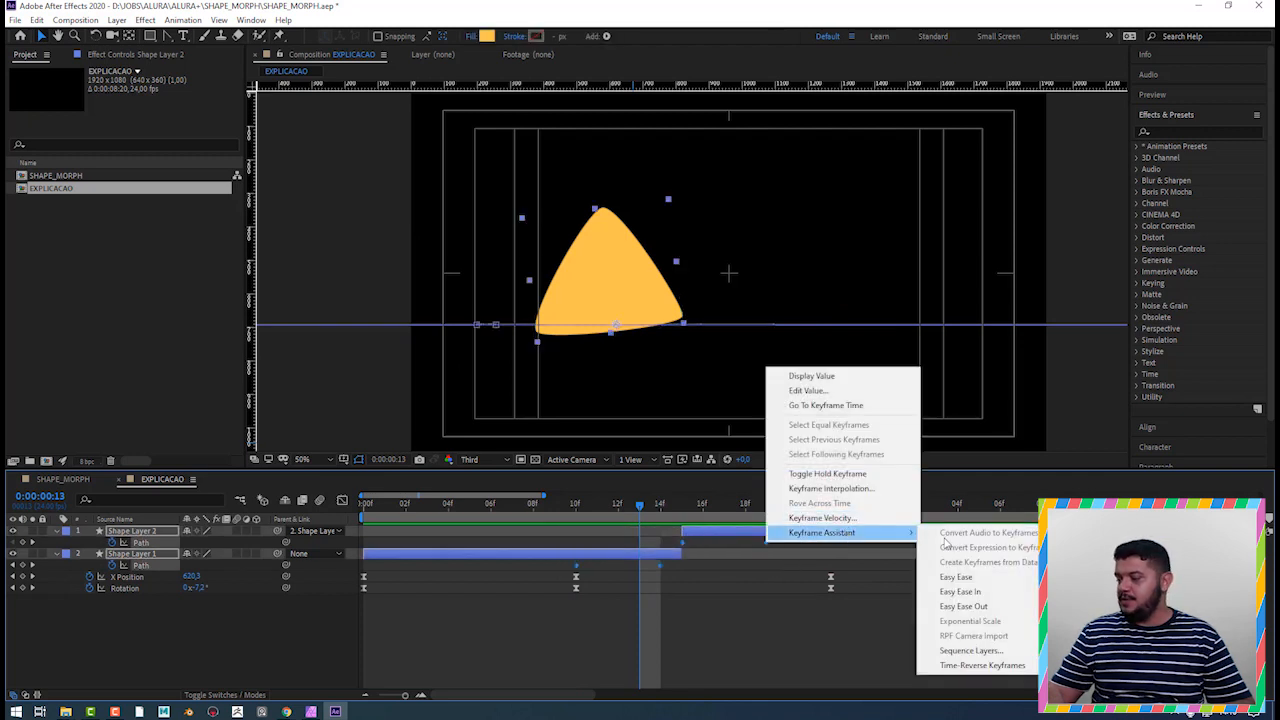
left_click(983, 586)
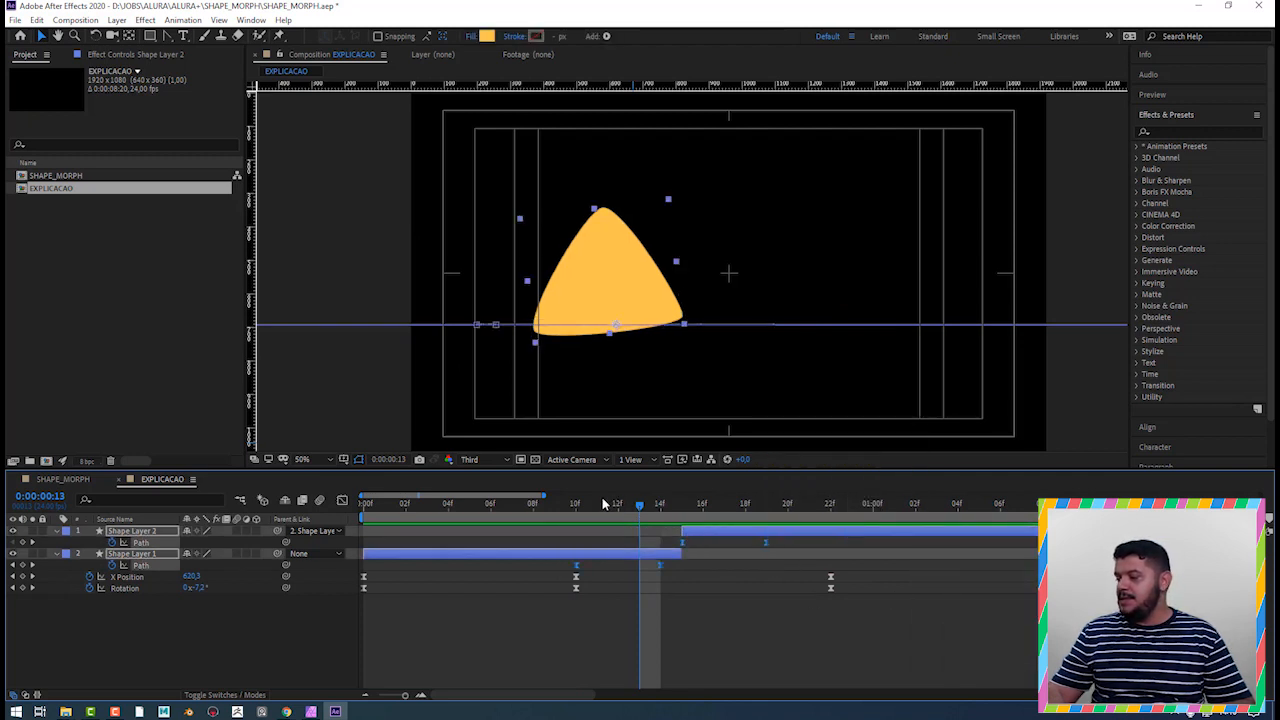
key("space")
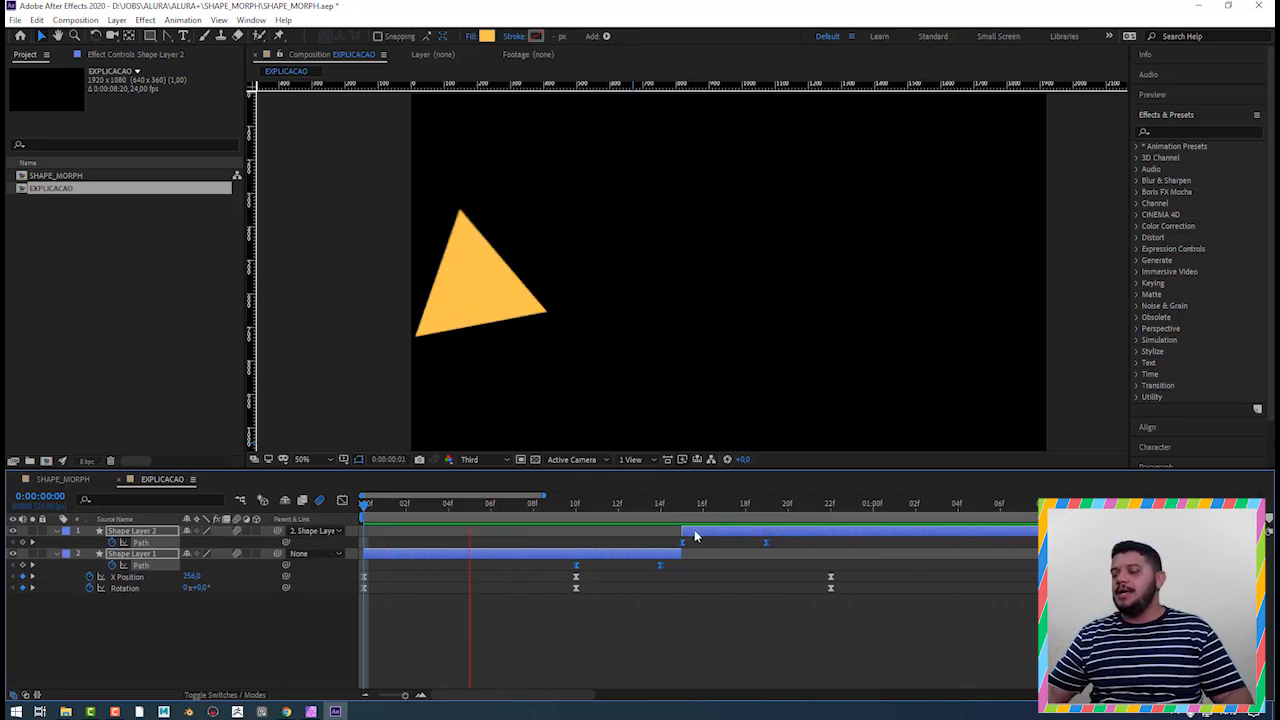
key("space")
- Move the last Path keyframe of Shape Layer 2 to frame 20 and preview the morph
left_click(765, 543)
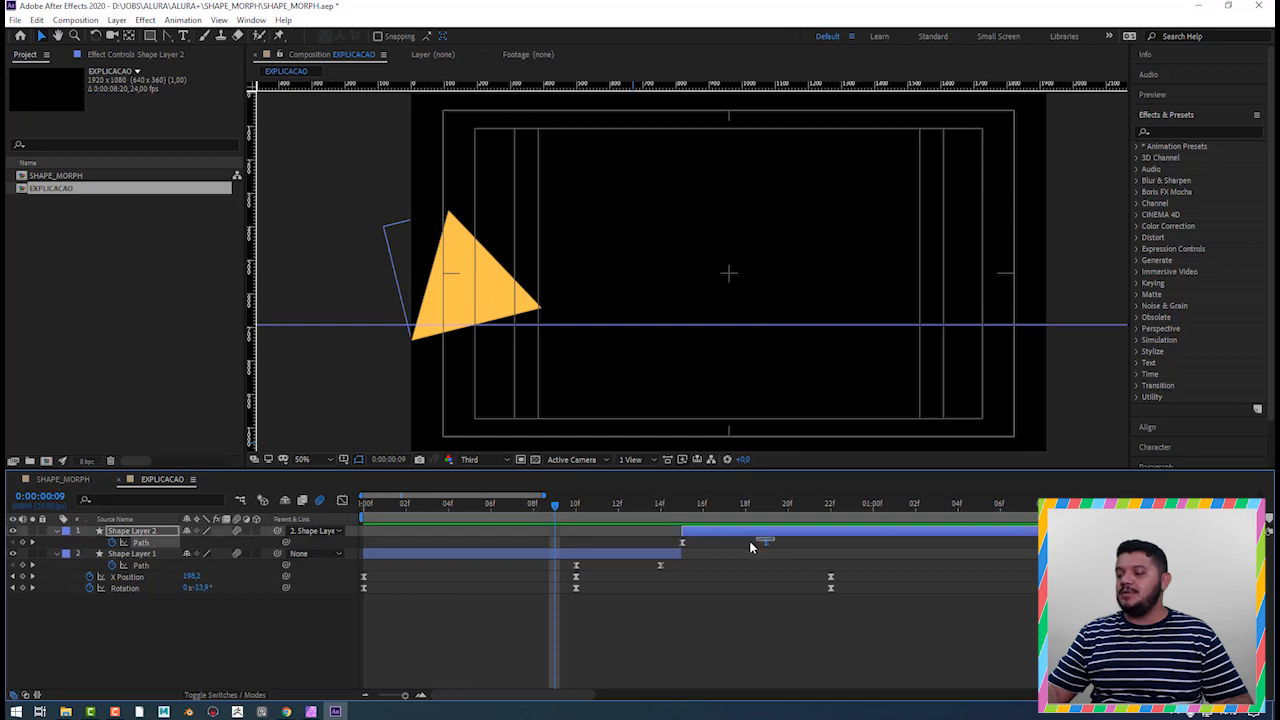
key("space")
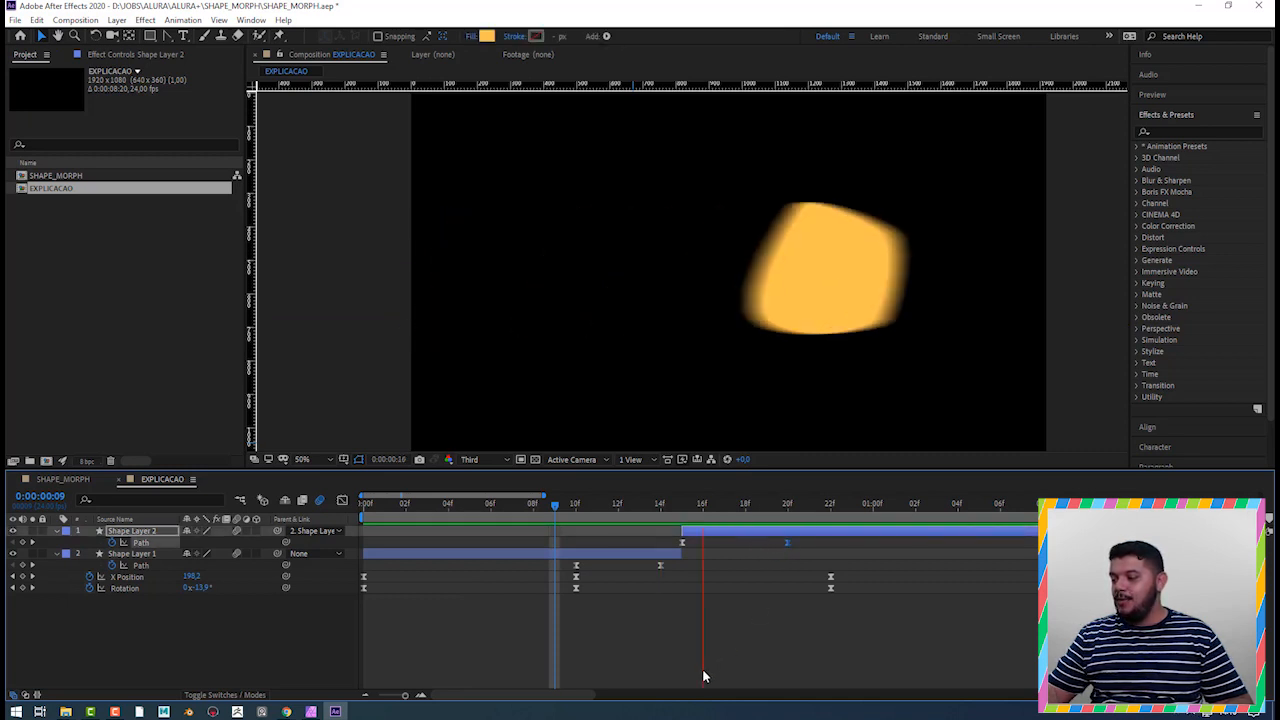
key("space")
- Move the first Path keyframe of Shape Layer 1 to frame 9 and preview the animation
left_click_drag(575, 566, 555, 568)
key("space")
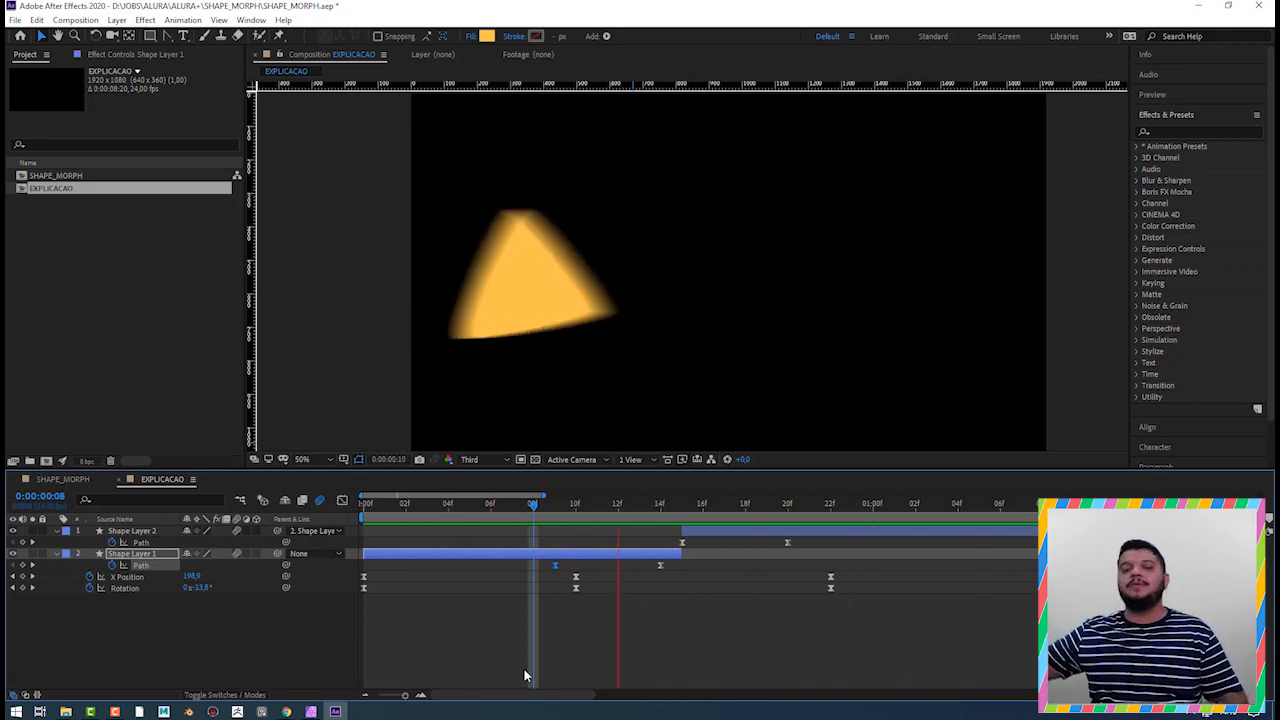
key("space")
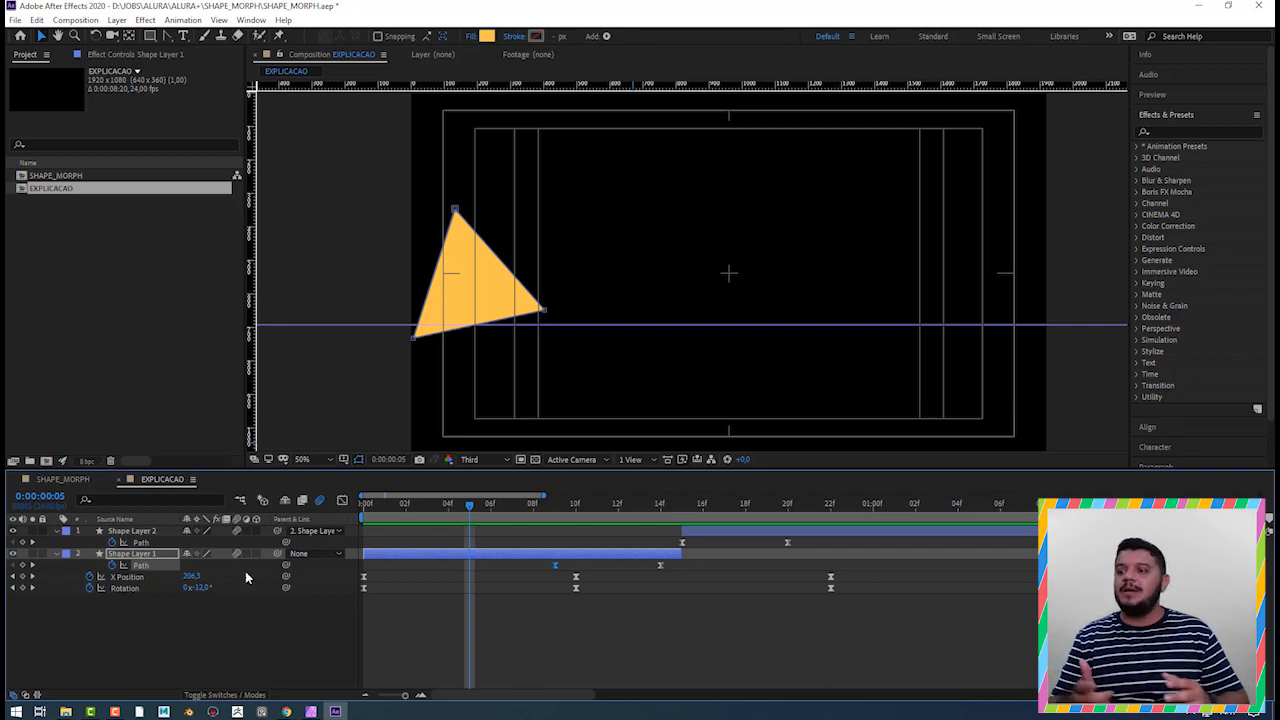
left_click(138, 560)
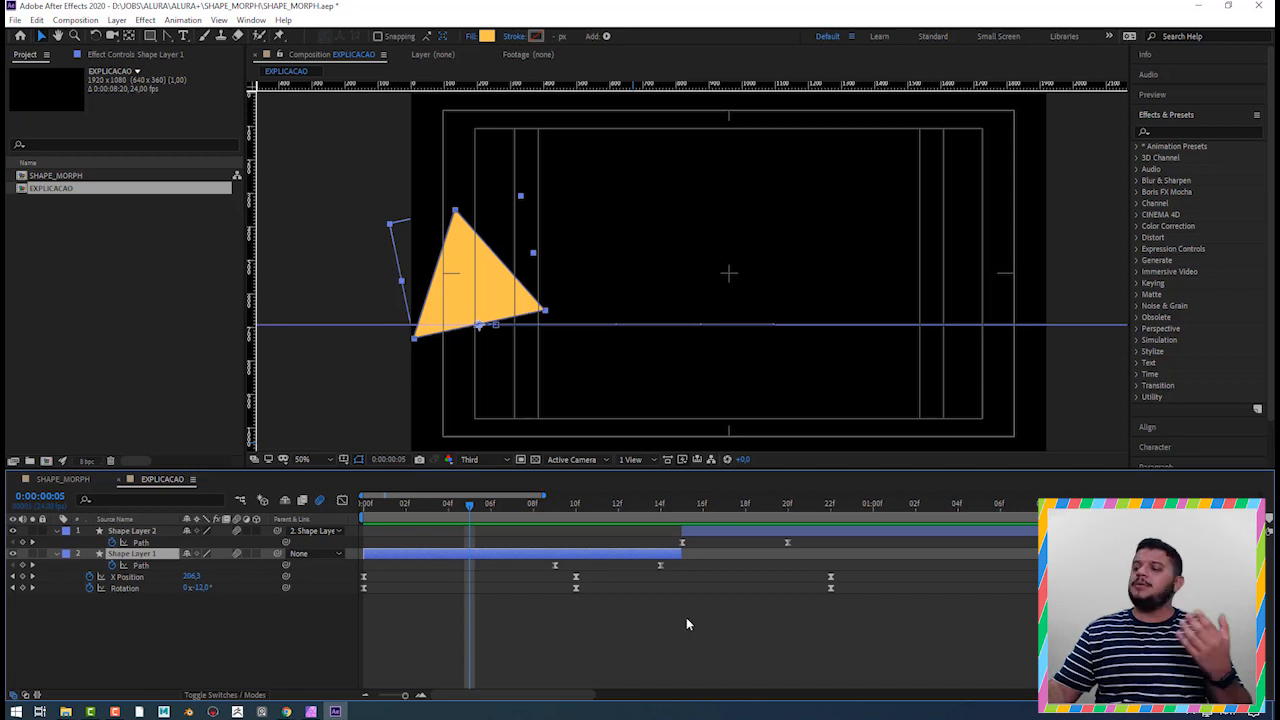
left_click(130, 530)
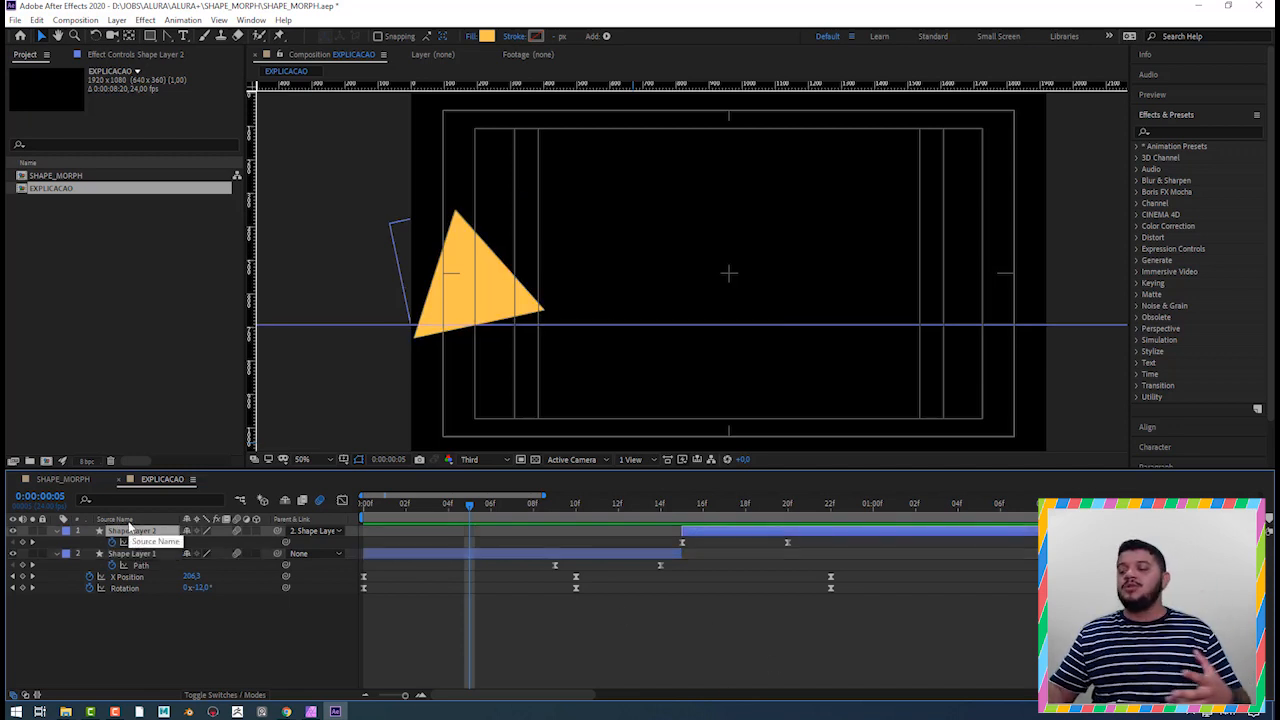